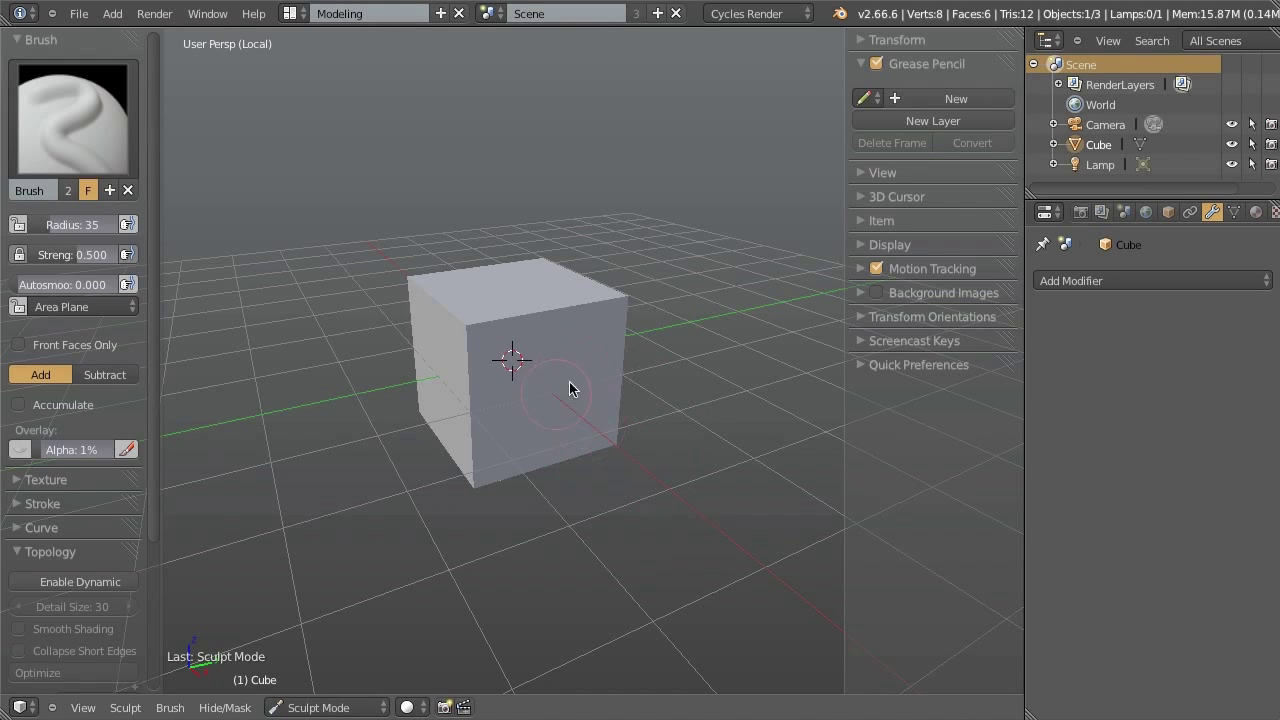
Add a Multiresolution modifier to the cube
key("z")
mouse_move(603, 434)
middle_mouse_down()
mouse_move(609, 511)
mouse_move(714, 474)
mouse_move(586, 471)
middle_mouse_up()
key("z")
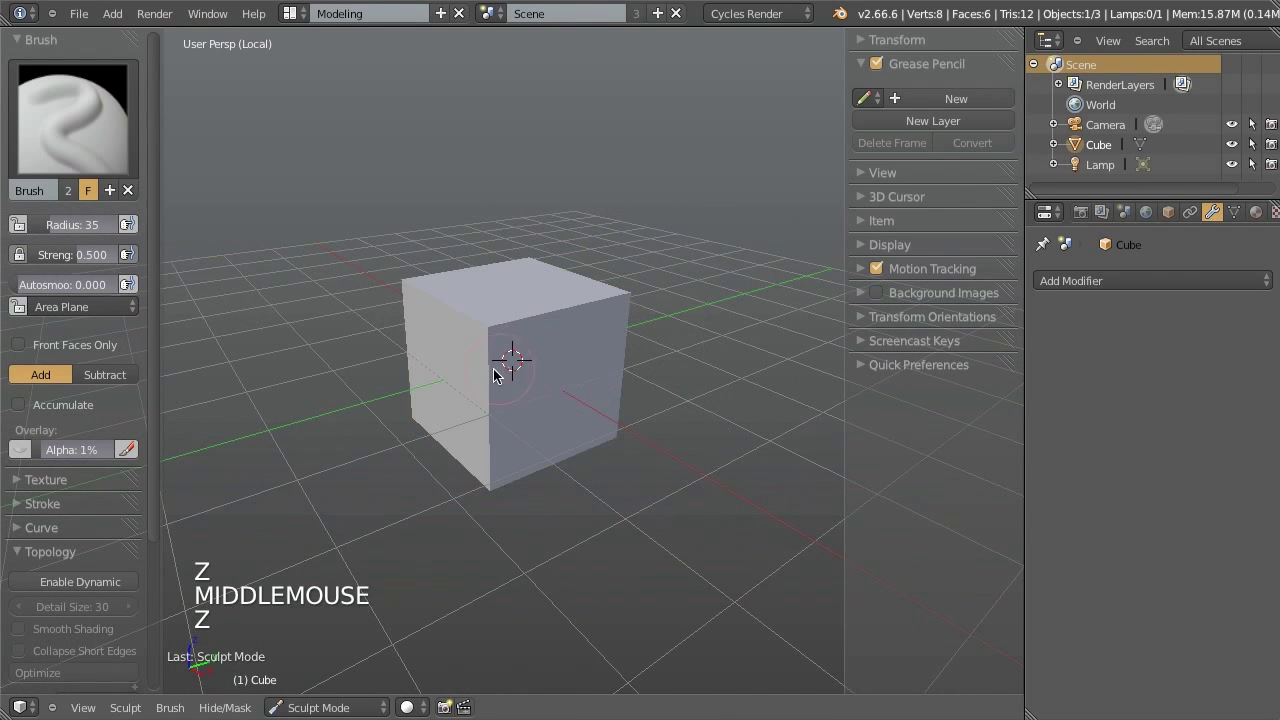
left_click(1147, 283)
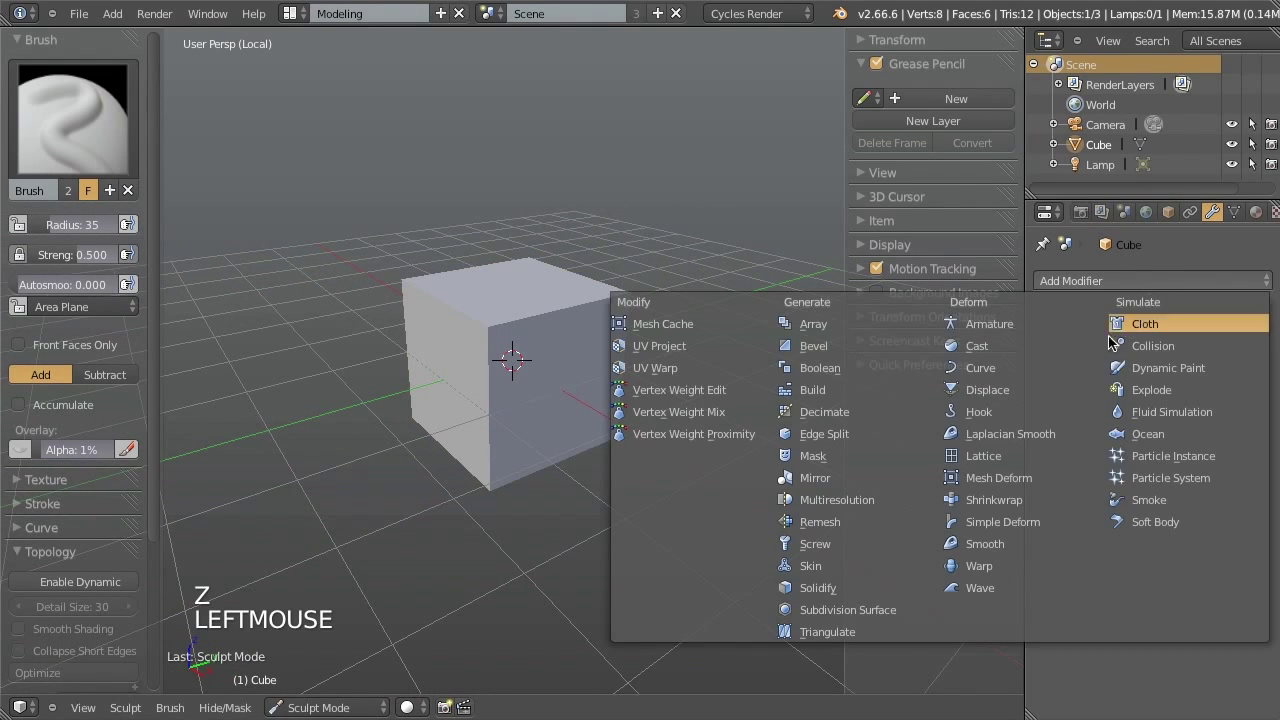
left_click(855, 507)
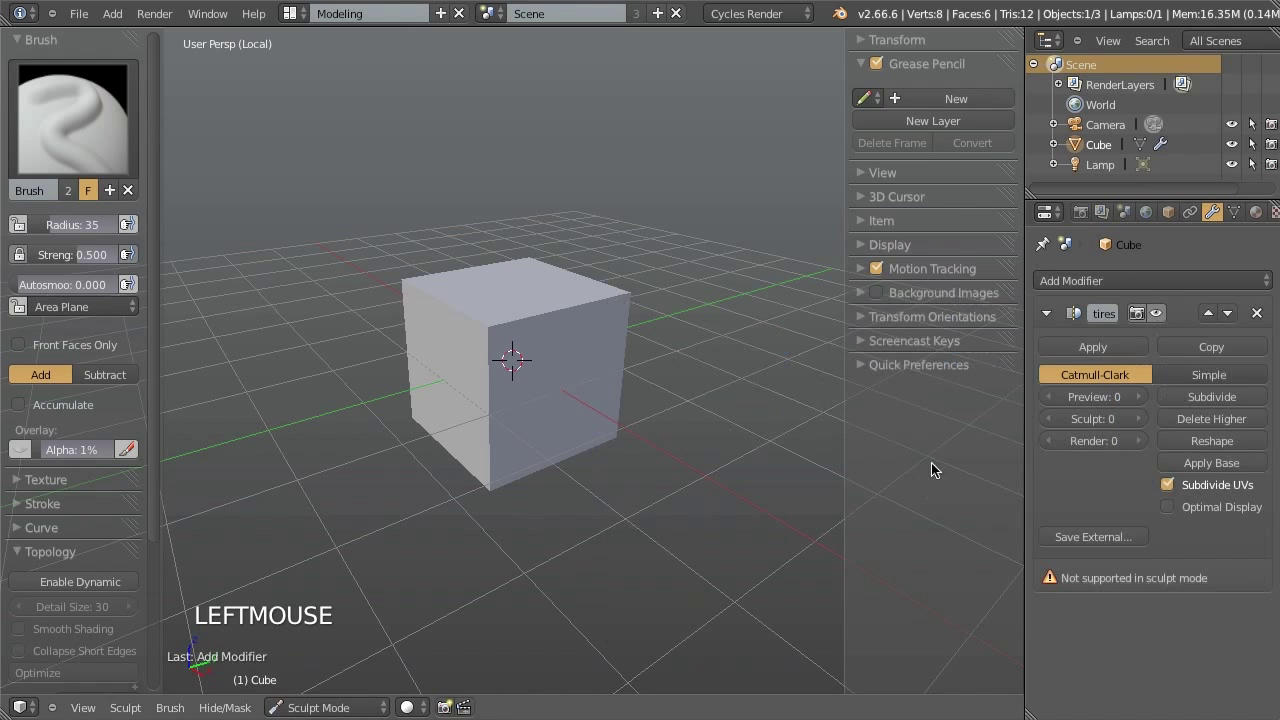
Subdivide the cube four times in the Multiresolution modifier, viewing the mesh in wireframe, and return to solid shading
key("z")
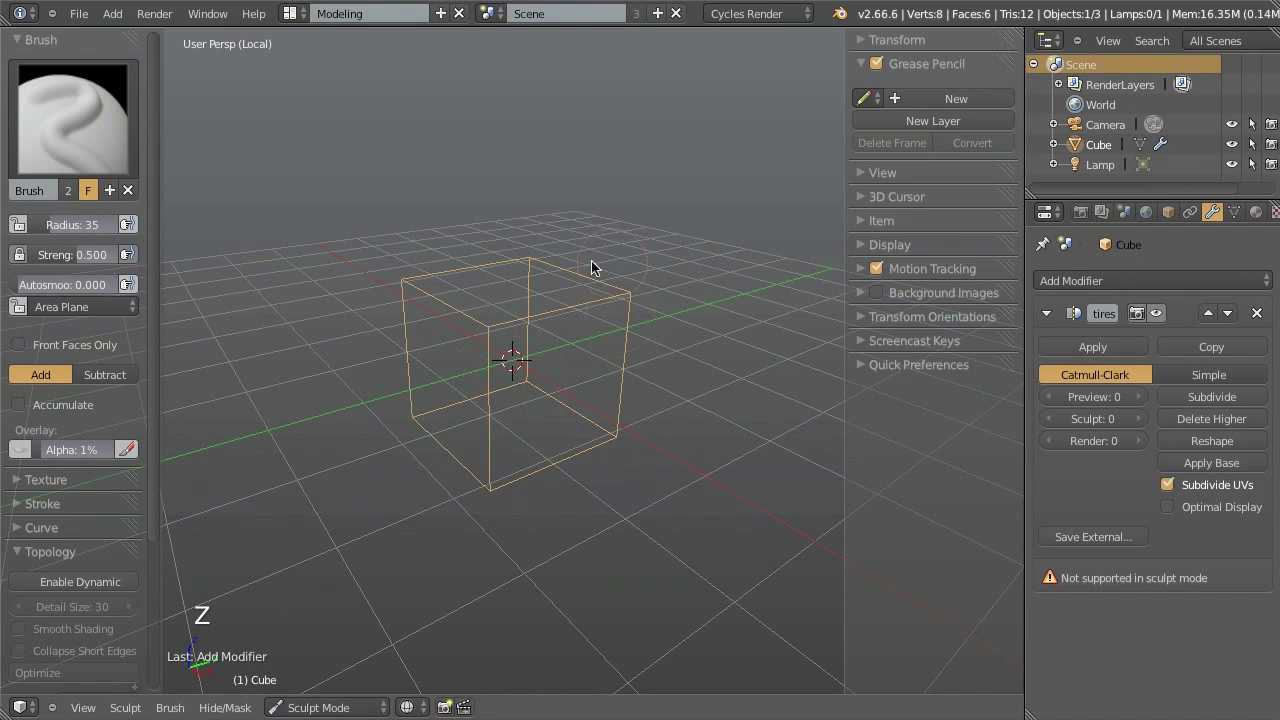
left_click(1239, 397)
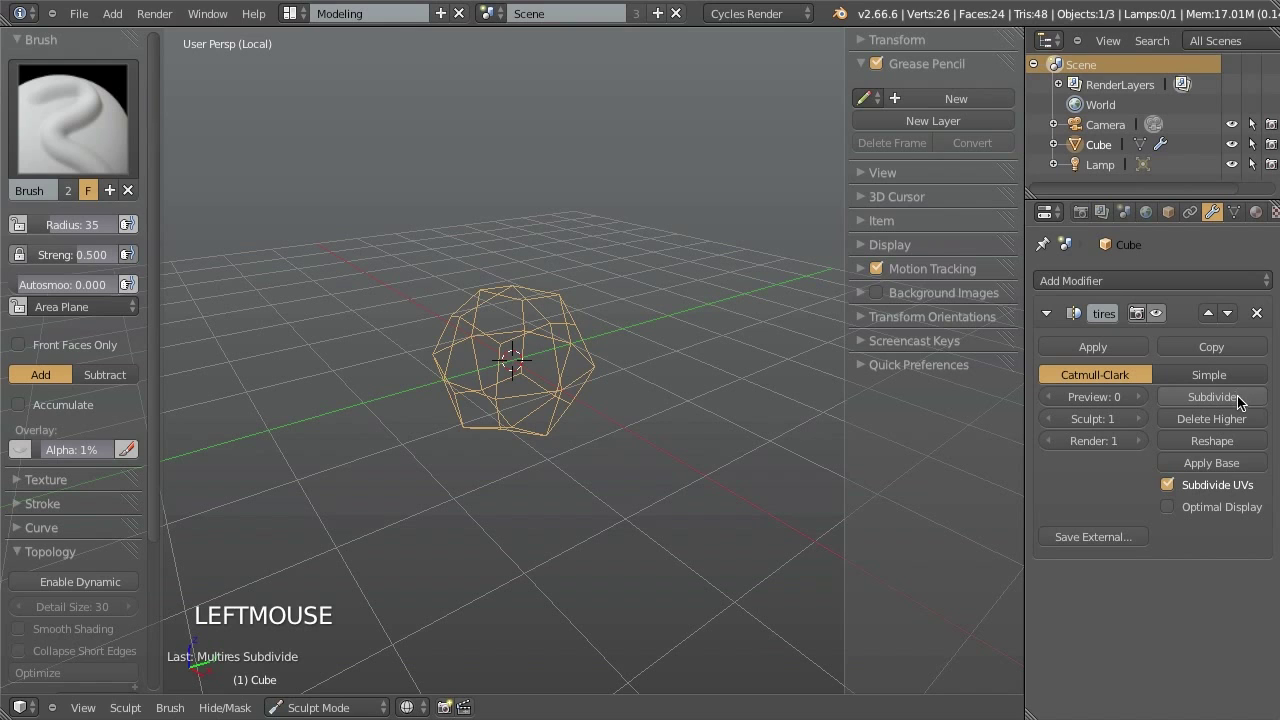
left_click(1240, 399)
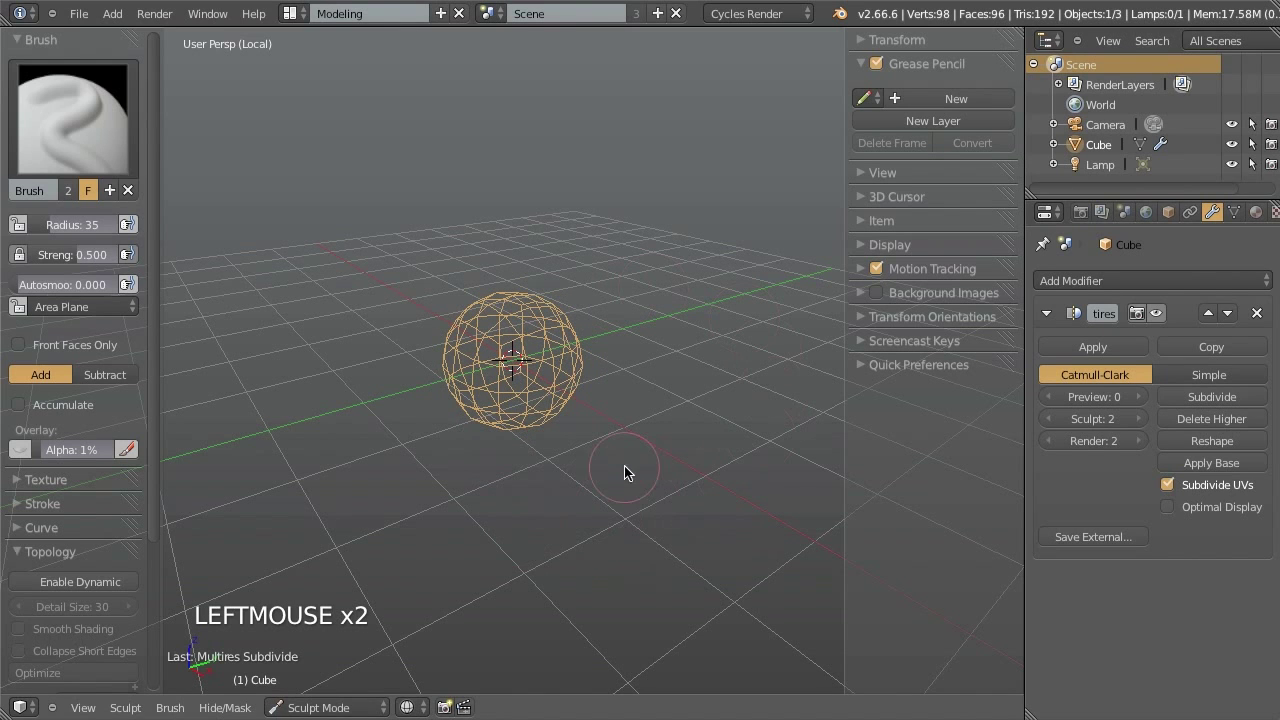
left_click(1236, 399)
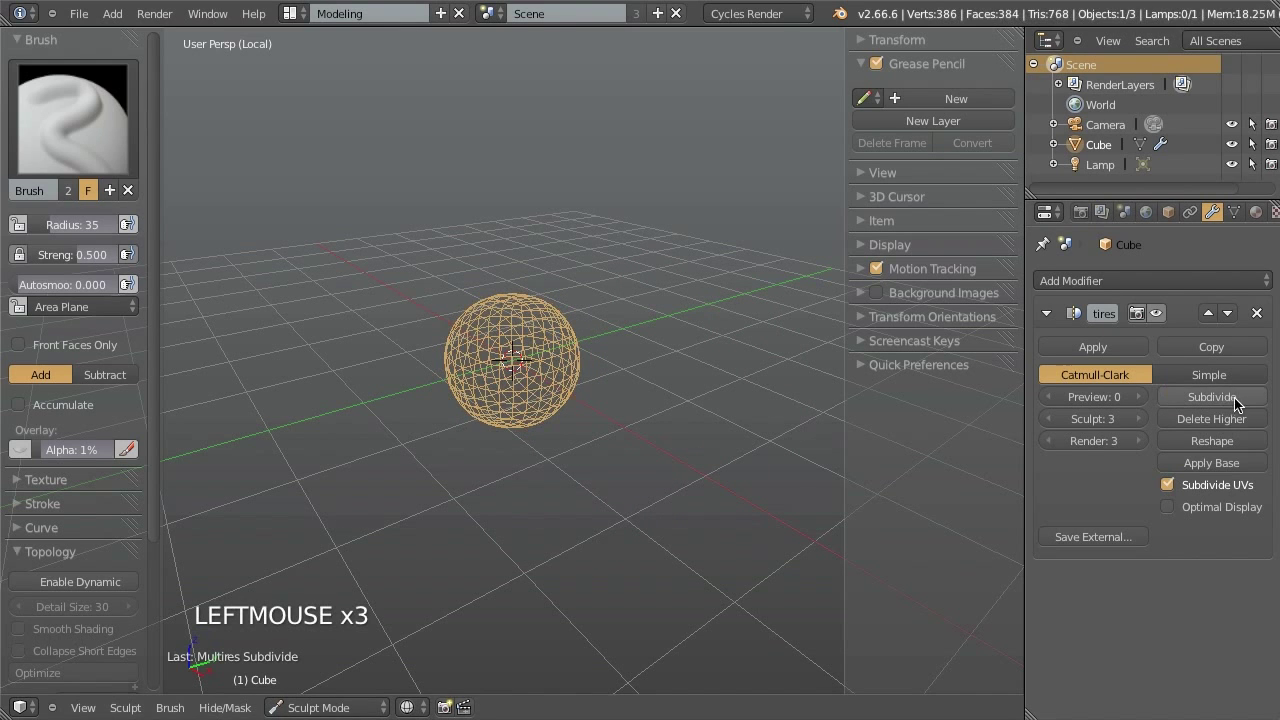
left_click(1239, 401)
key("z")
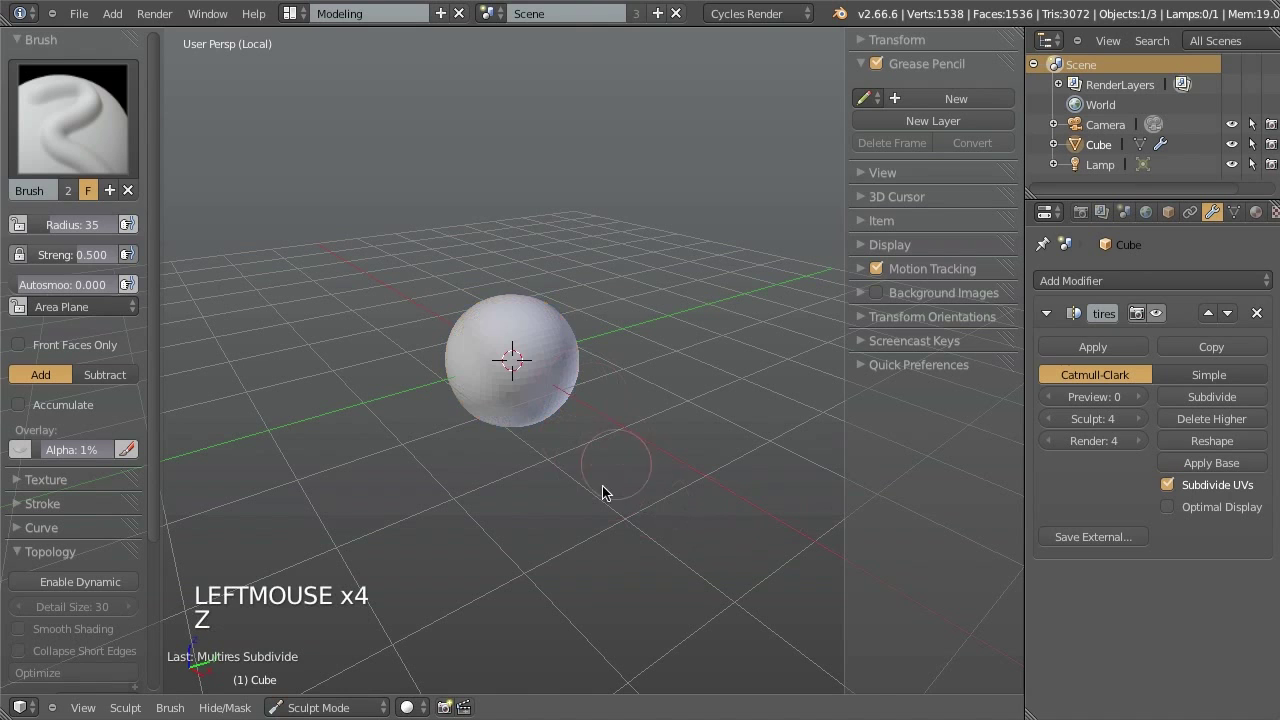
Sketch a rounded protrusion outline rising from the sphere's upper right with Grease Pencil and delete the sketch
middle_click_drag(602, 379, 755, 257, "ctrl")
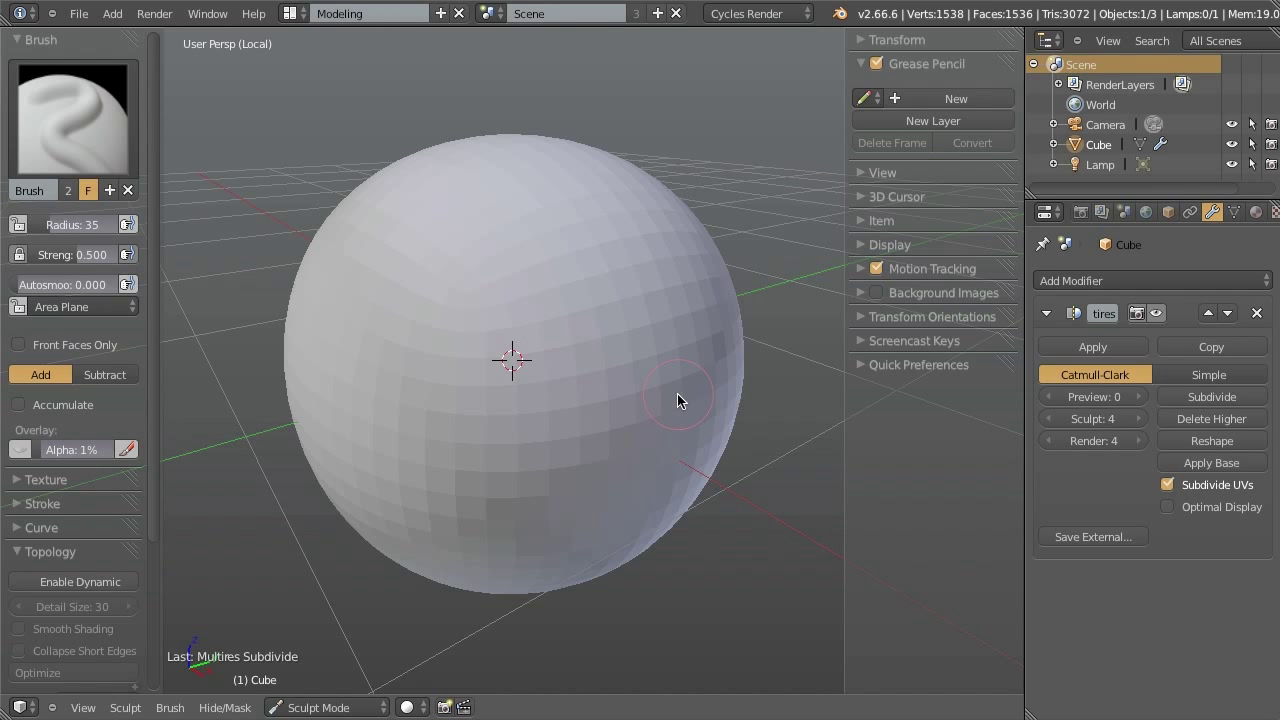
middle_click_drag(778, 360, 731, 343, "ctrl")
key("d")
mouse_move(548, 232)
left_mouse_down()
mouse_move(590, 255)
mouse_move(815, 92)
mouse_move(660, 370)
mouse_move(660, 410)
left_mouse_up()
key("d")
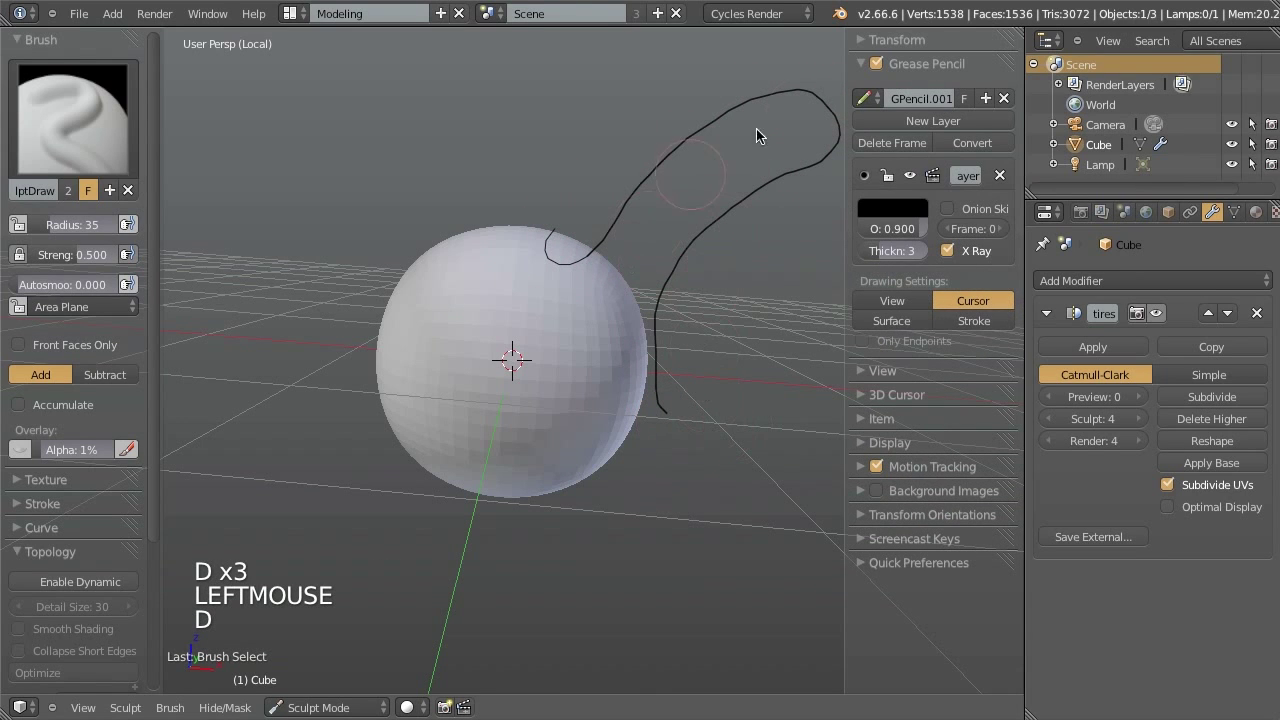
left_click_drag(890, 142, 774, 200)
left_click(884, 143)
Sketch a pointed spike and a long limb on opposite sides of the sphere with Grease Pencil, and delete that frame
key("d")
mouse_move(546, 238)
left_mouse_down()
mouse_move(778, 98)
mouse_move(704, 176)
mouse_move(640, 343)
left_mouse_up()
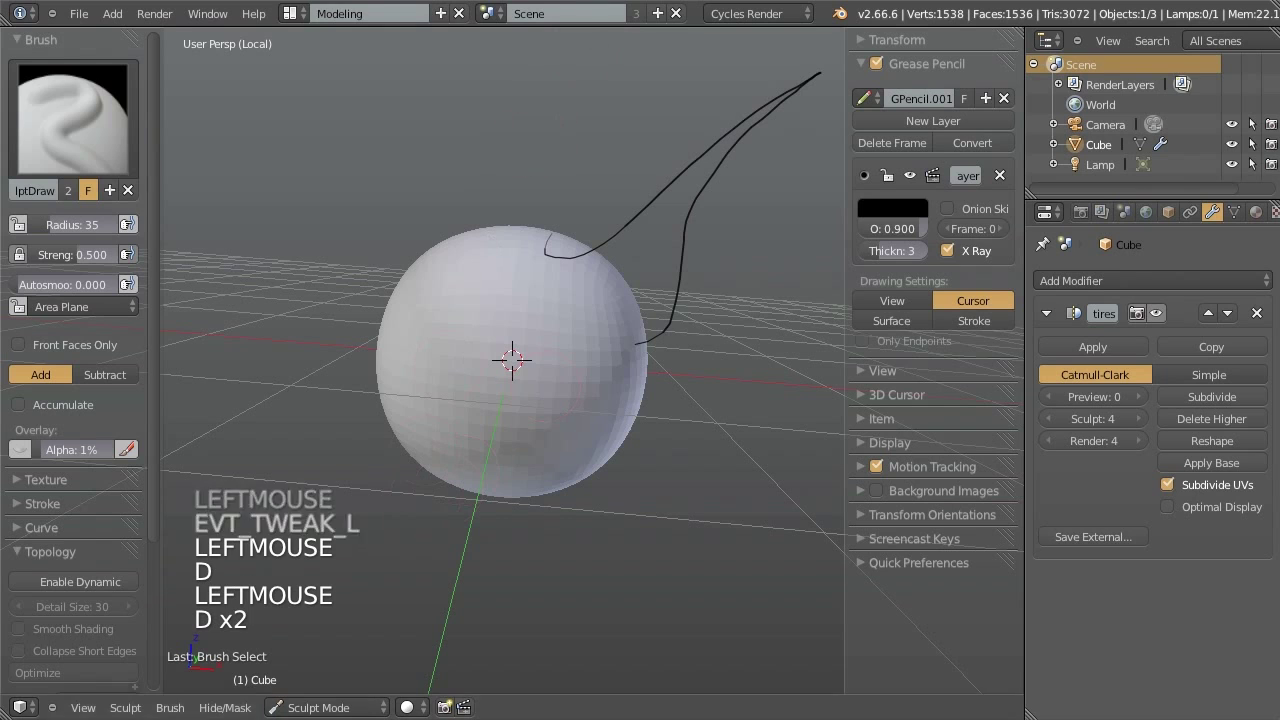
key("d")
mouse_move(430, 262)
left_mouse_down()
mouse_move(418, 256)
mouse_move(277, 373)
mouse_move(175, 517)
left_mouse_up()
key("d")
mouse_move(442, 277)
left_mouse_down()
mouse_move(320, 443)
mouse_move(122, 566)
left_mouse_up()
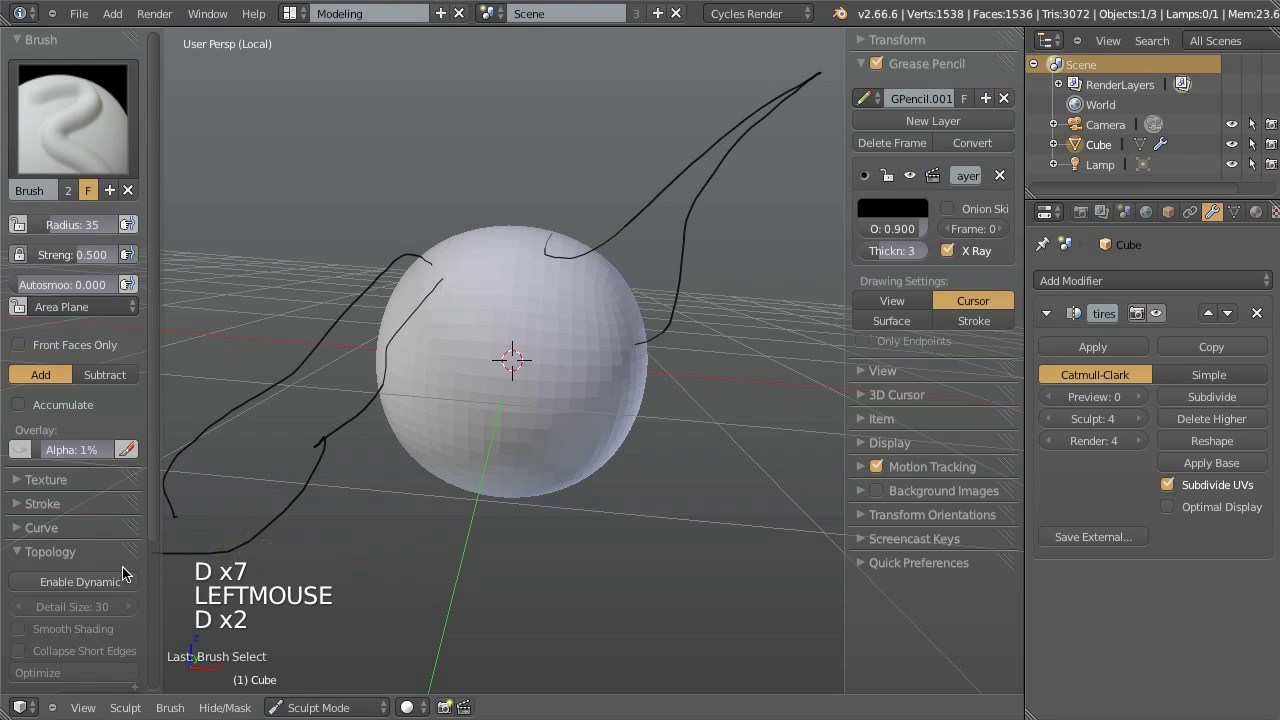
left_click(903, 143)
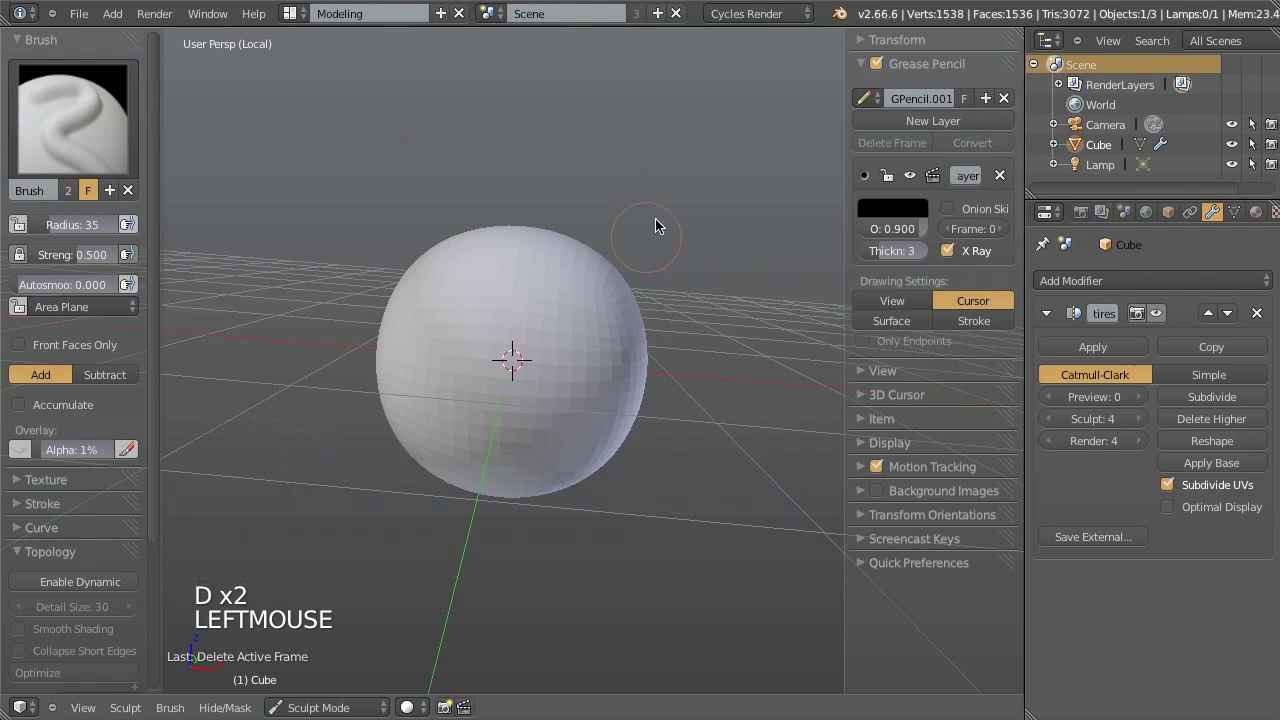
Pull the top of the sphere up into a long horn using the Grab brush with a radius of 123
middle_click_drag(647, 340, 594, 282, "ctrl")
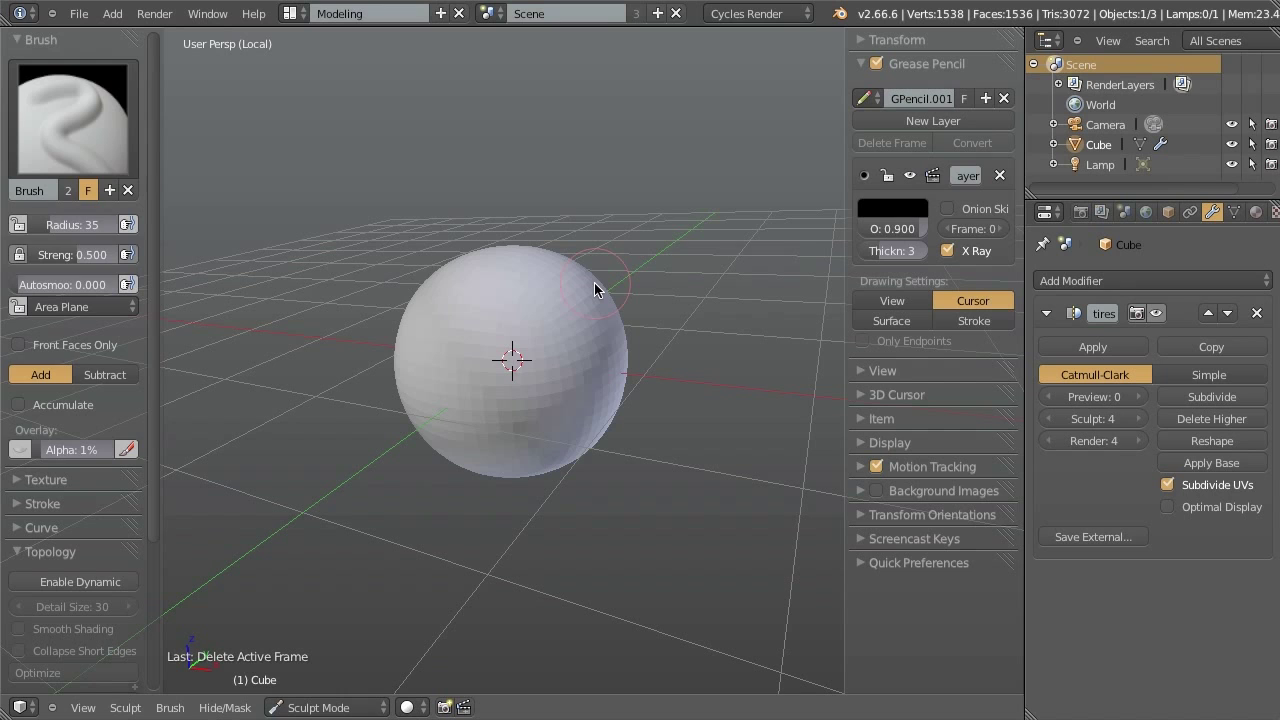
left_click(72, 118)
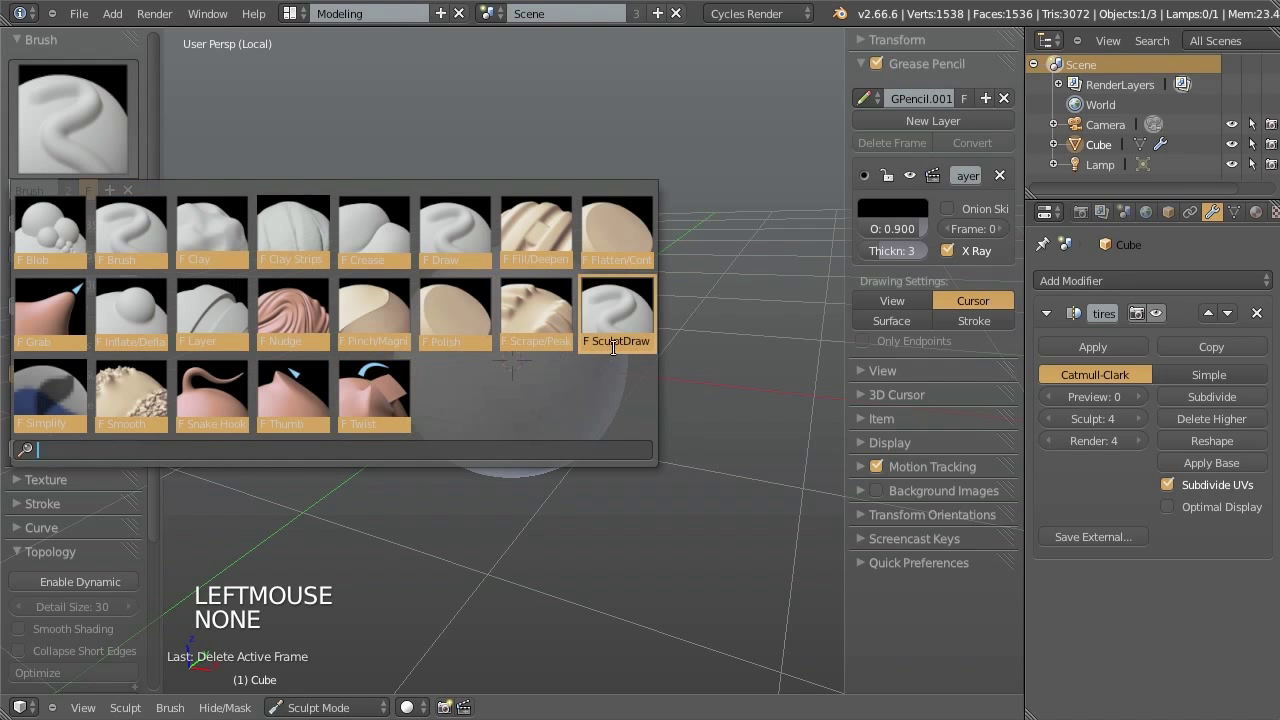
left_click(50, 312)
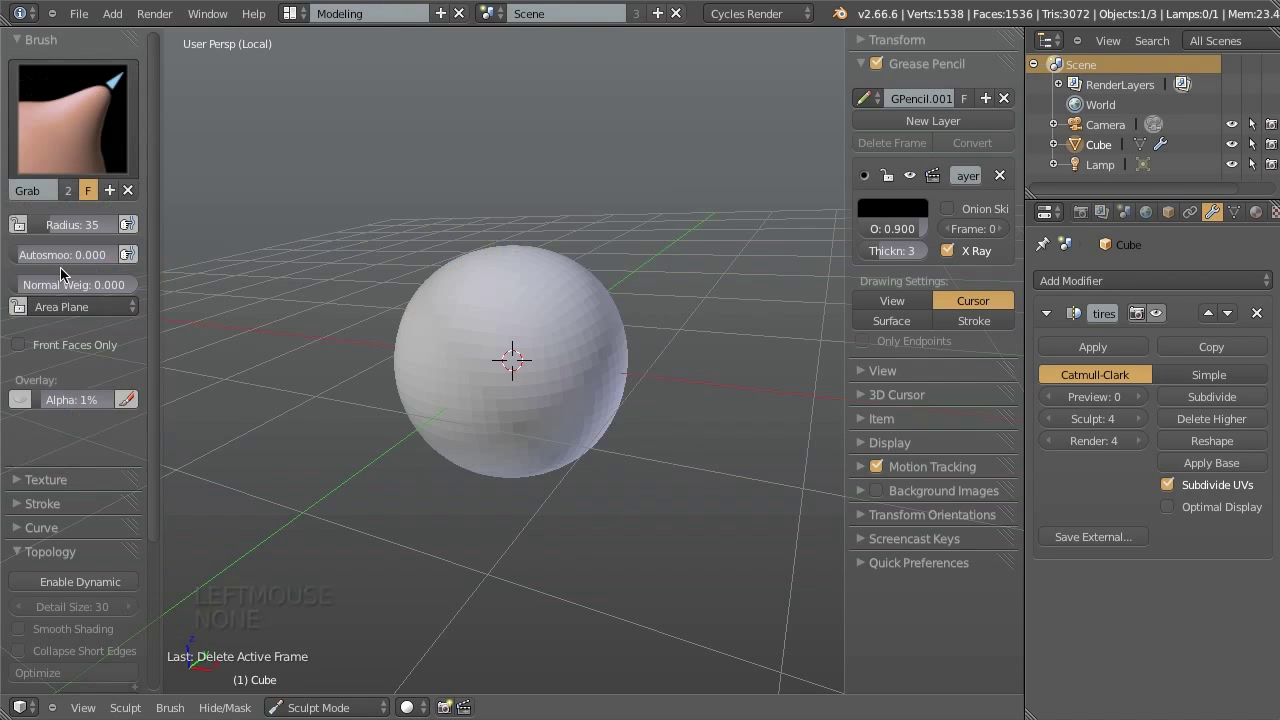
key("f")
left_click(670, 244)
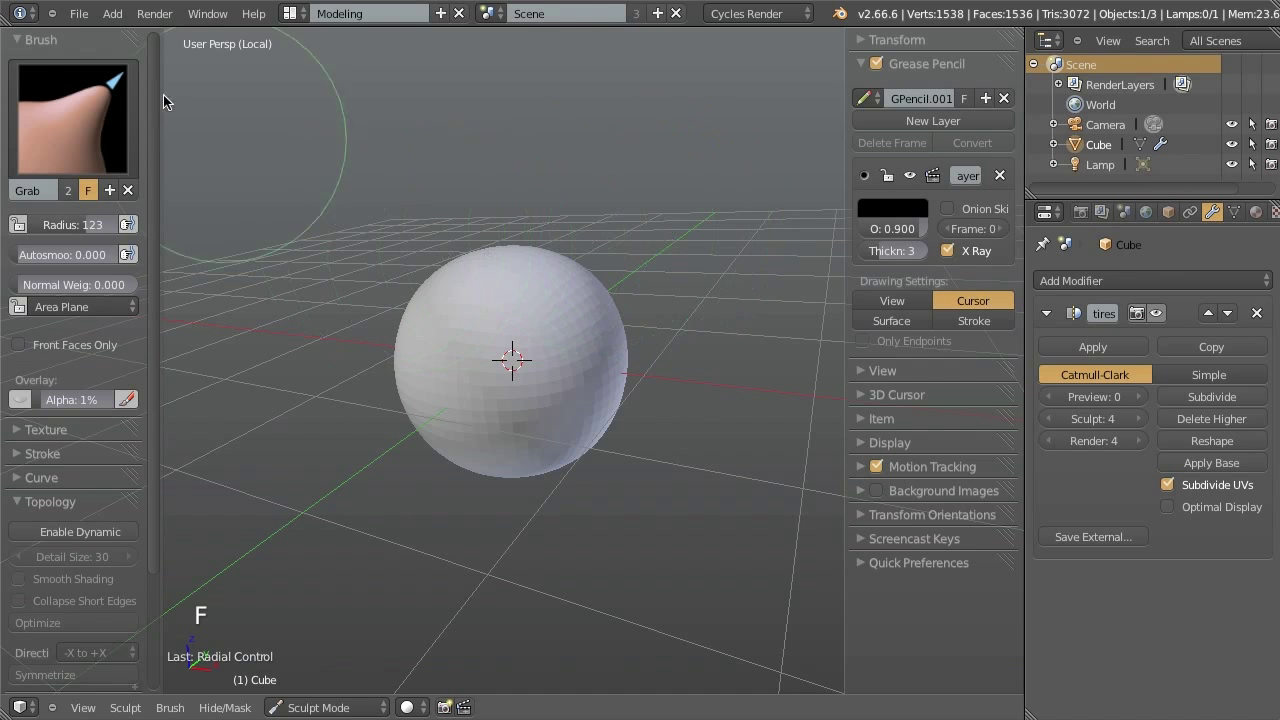
mouse_move(583, 262)
middle_mouse_down()
mouse_move(657, 255)
mouse_move(532, 233)
middle_mouse_up()
mouse_move(532, 233)
left_mouse_down()
mouse_move(551, 234)
mouse_move(609, 89)
mouse_move(680, 48)
left_mouse_up()
mouse_move(677, 212)
middle_mouse_down("shift")
mouse_move(586, 403)
mouse_move(666, 294)
middle_mouse_up("shift")
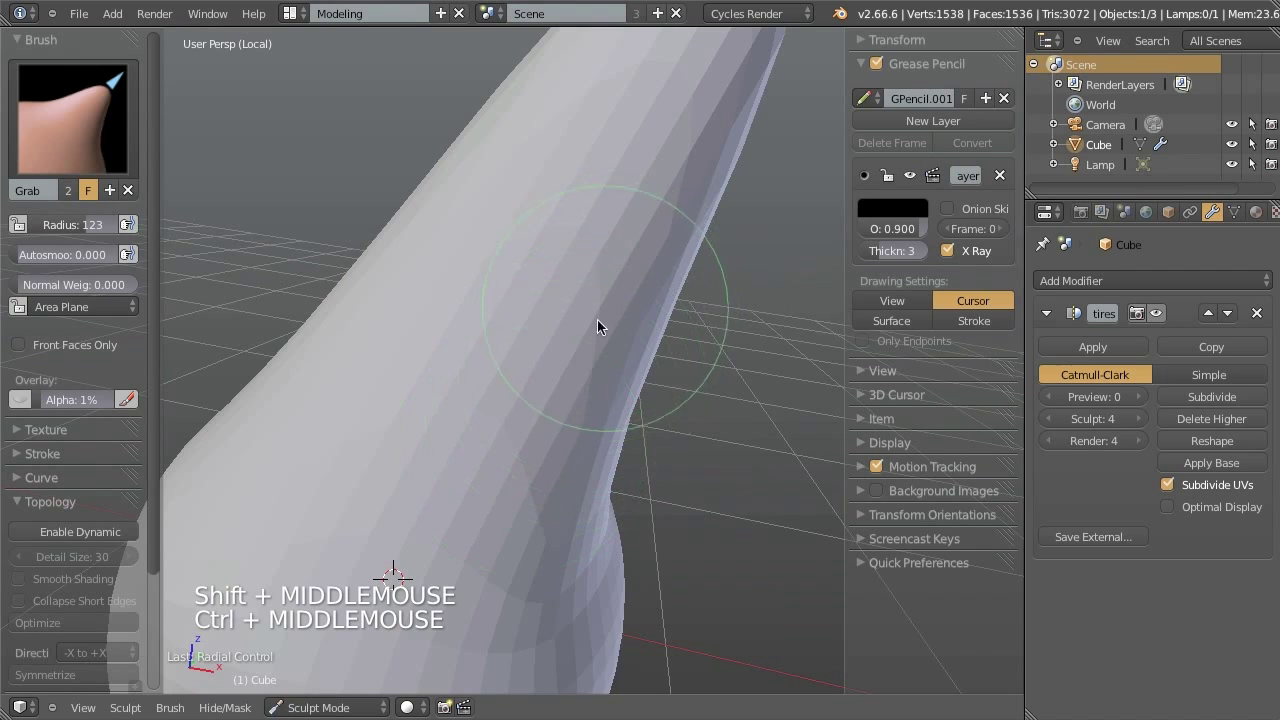
Mark the stretched faces along the horn with three straight Grease Pencil lines
key("d")
left_click_drag(607, 312, 515, 452, "ctrl")
mouse_move(588, 258)
left_mouse_down("ctrl")
mouse_move(494, 440)
mouse_move(578, 224)
left_mouse_up("ctrl")
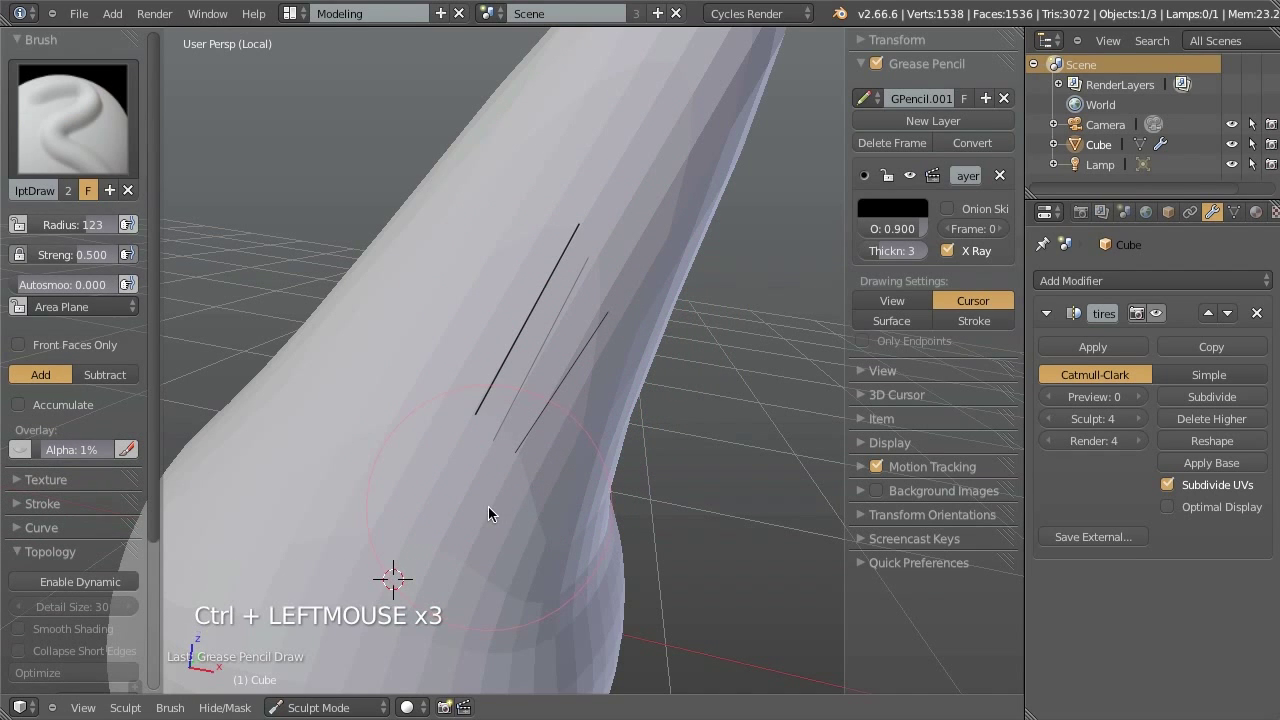
Sculpt strokes across the stretched faces of the horn with the Brush sculpt brush
left_click(72, 118)
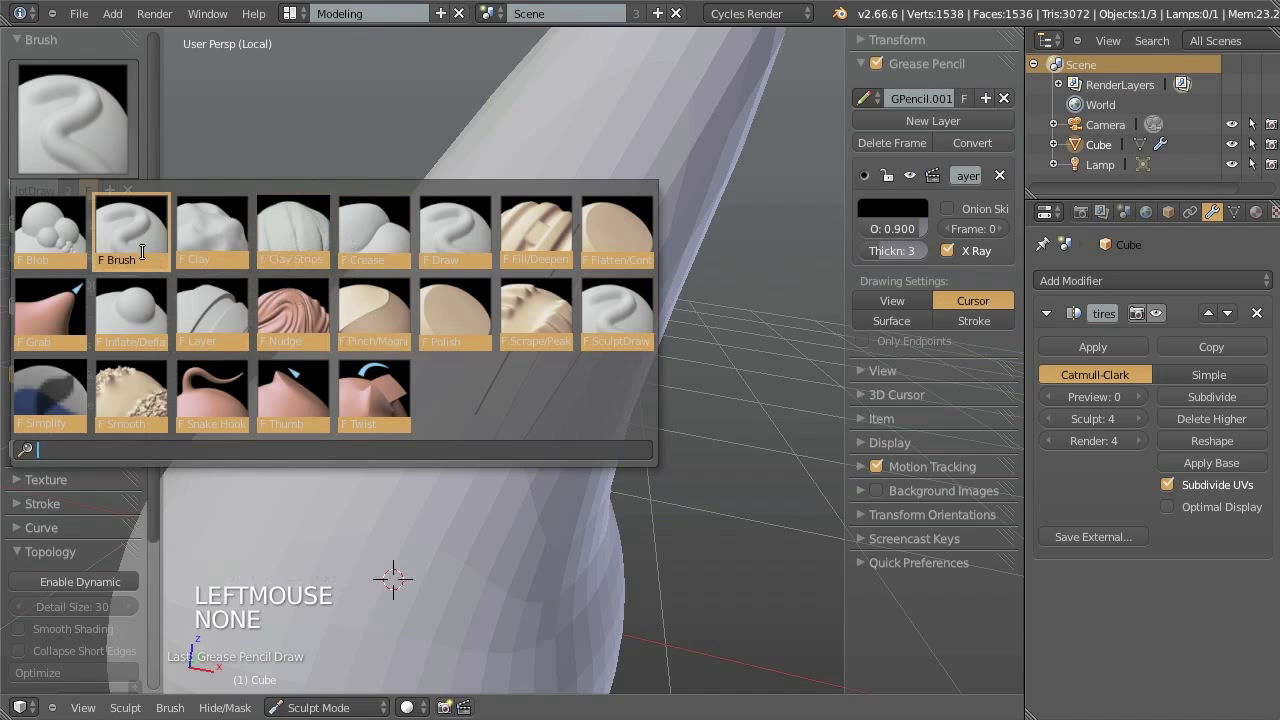
left_click_drag(413, 214, 602, 353)
mouse_move(556, 323)
middle_mouse_down("ctrl")
mouse_move(656, 356)
mouse_move(523, 342)
mouse_move(534, 333)
mouse_move(695, 383)
mouse_move(595, 374)
mouse_move(707, 445)
middle_mouse_up("ctrl")
Delete the Grease Pencil frame and set the Grease Pencil drawing setting to Surface
left_click(902, 143)
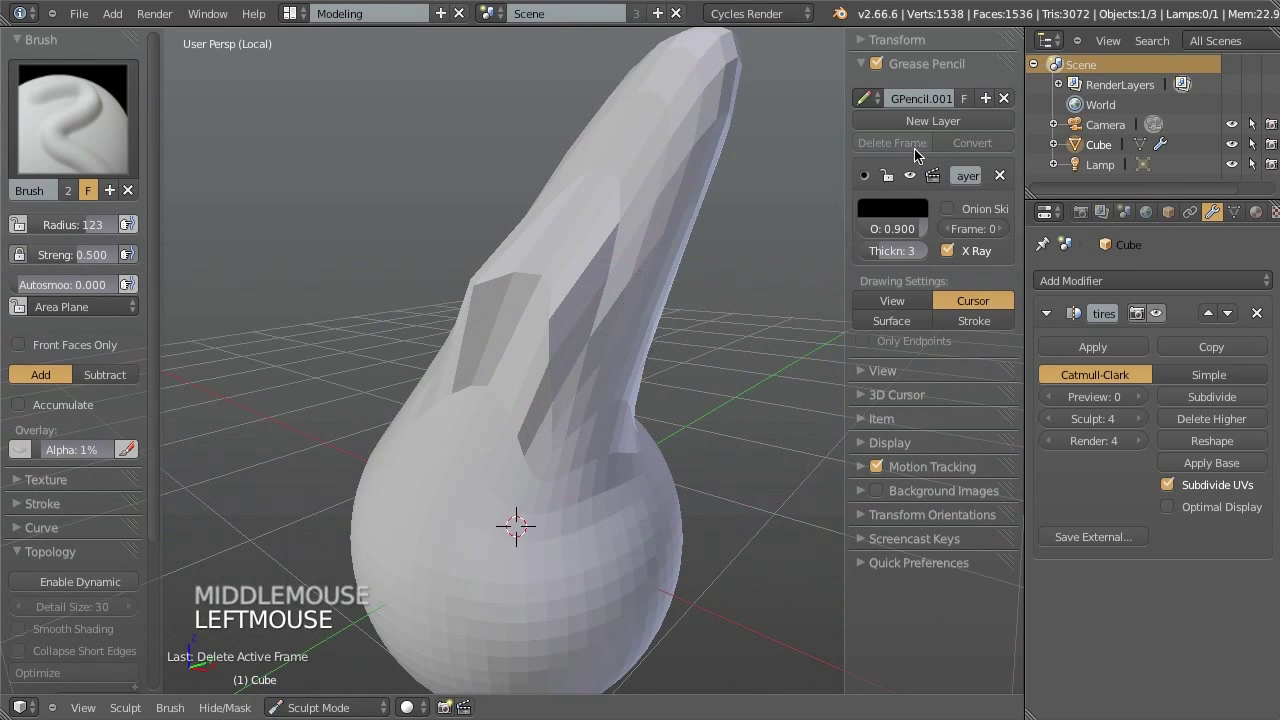
left_click(910, 319)
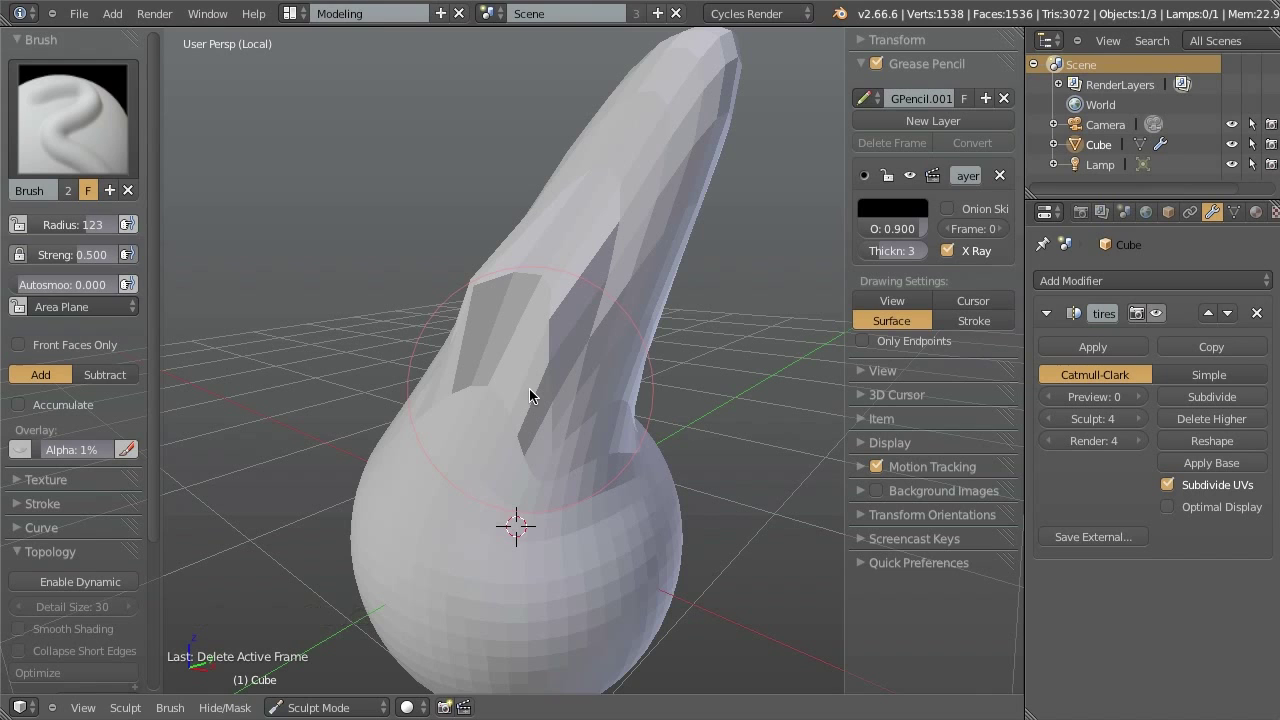
Subdivide the Multiresolution modifier twice more to level 6 and check the mesh density in wireframe
left_click(1219, 401)
left_click(1219, 401)
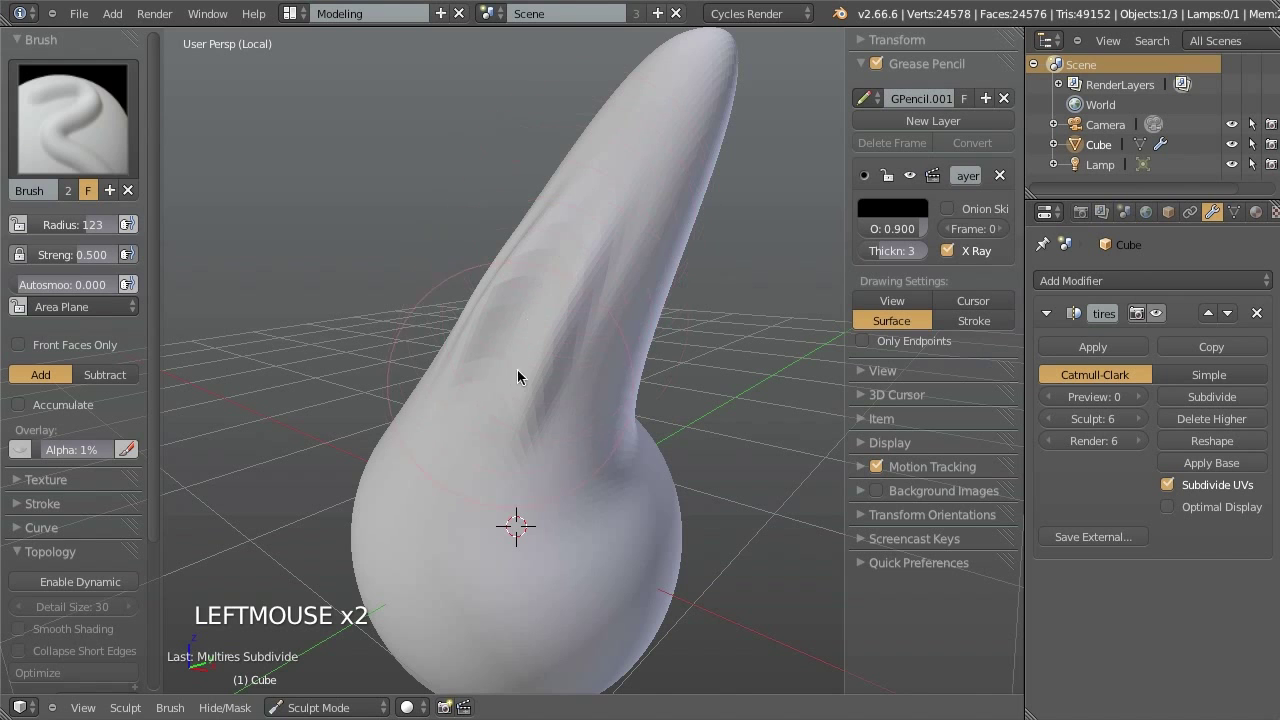
key("z")
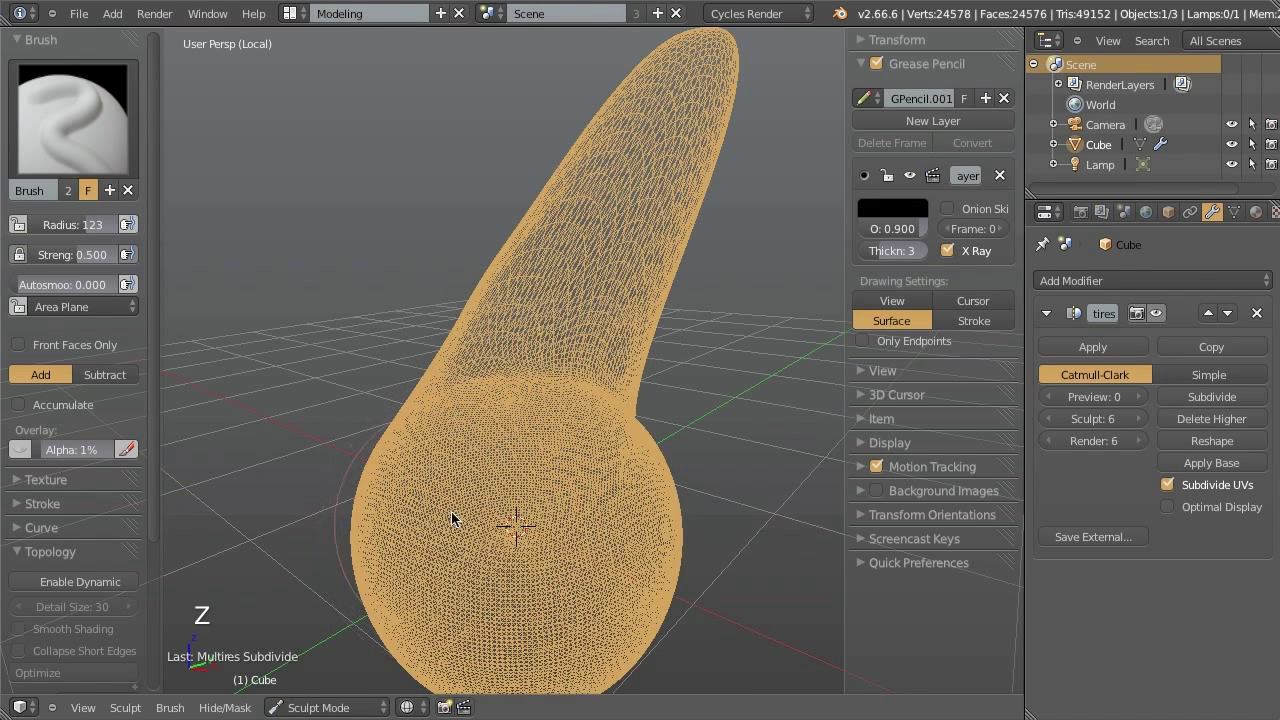
key("z")
mouse_move(445, 510)
middle_mouse_down("shift")
mouse_move(475, 408)
mouse_move(549, 490)
mouse_move(515, 465)
middle_mouse_up("shift")
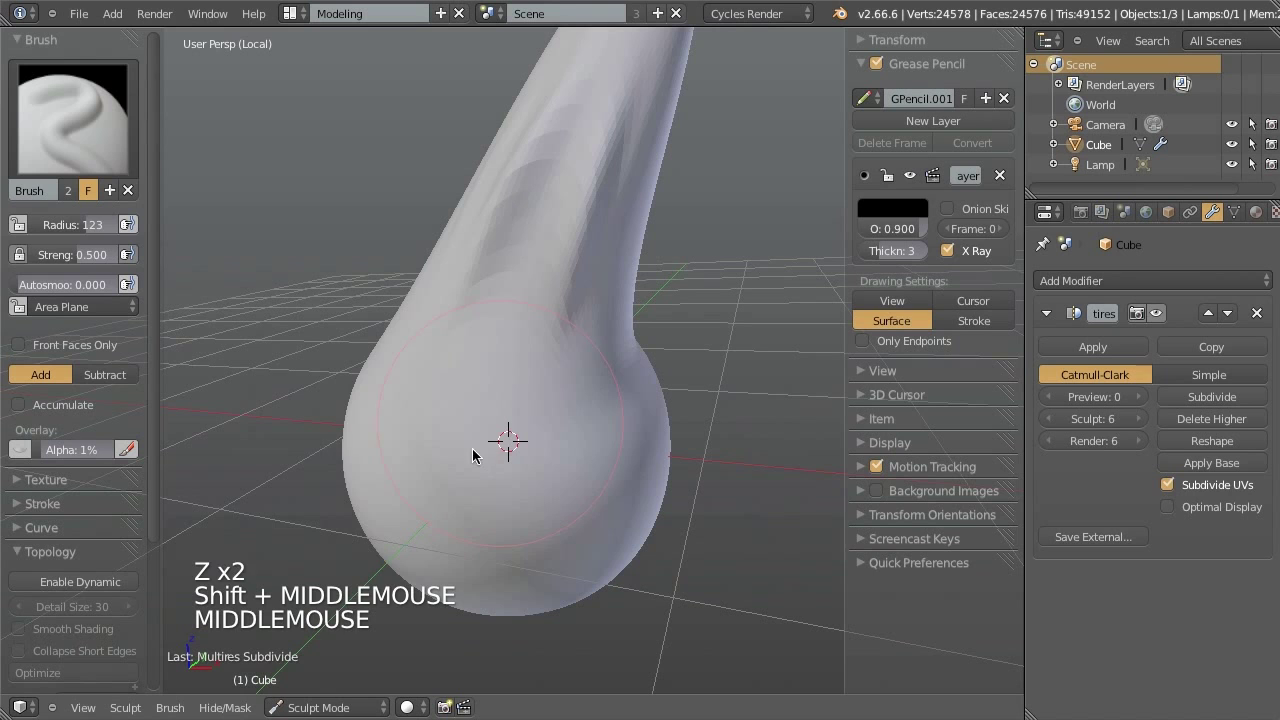
Set the brush radius to 78 and sculpt strokes across the rounded base and the lower part of the horn
key("f")
left_click(488, 388)
mouse_move(488, 388)
left_mouse_down()
mouse_move(403, 490)
mouse_move(524, 377)
mouse_move(394, 497)
mouse_move(610, 368)
left_mouse_up()
middle_click_drag(610, 375, 534, 363, "shift")
mouse_move(534, 363)
left_mouse_down()
mouse_move(503, 303)
mouse_move(511, 289)
mouse_move(590, 383)
mouse_move(559, 458)
left_mouse_up()
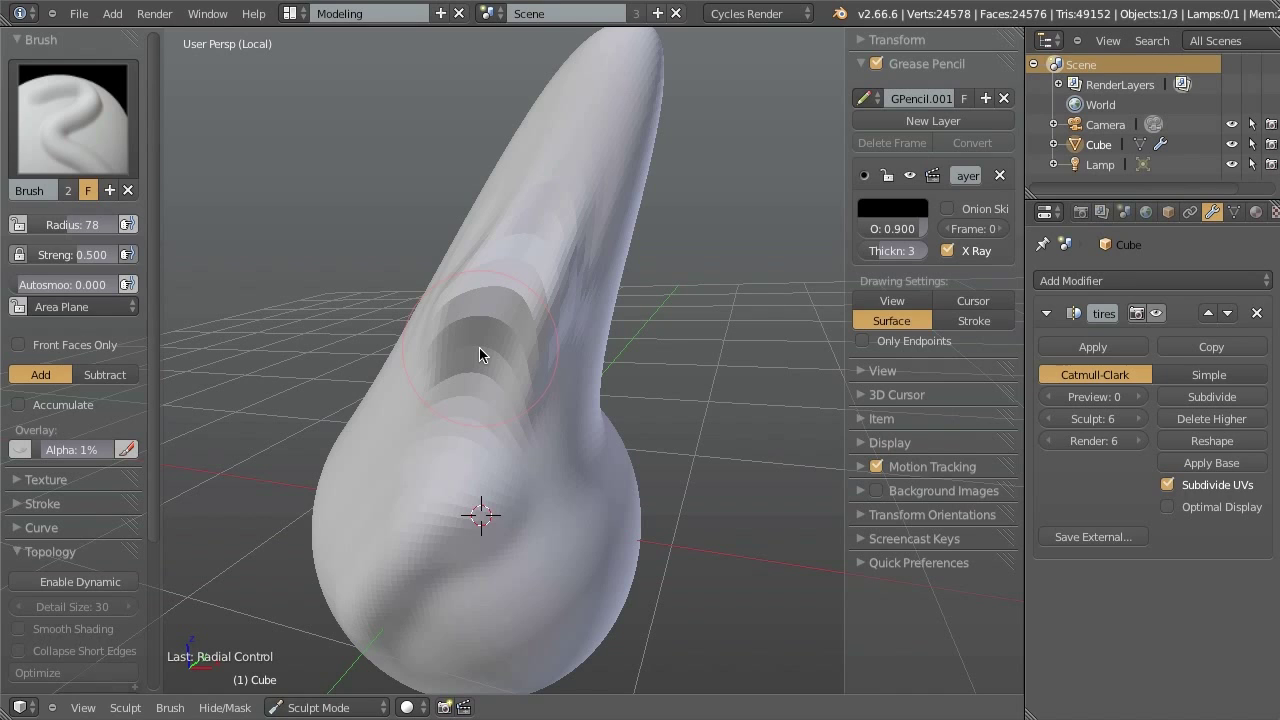
Delete the higher multiresolution levels and remove the Multiresolution modifier from the cube
left_click(1224, 420)
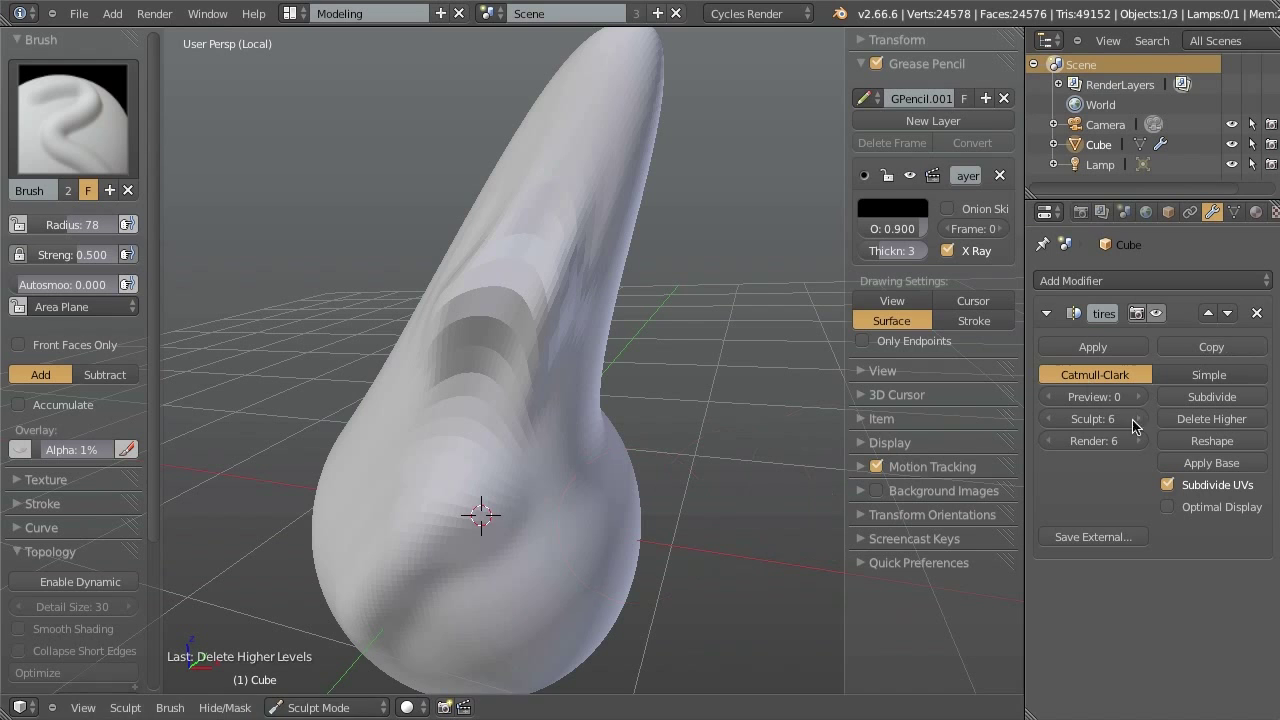
left_click(1257, 312)
middle_click_drag(660, 361, 634, 459, "ctrl")
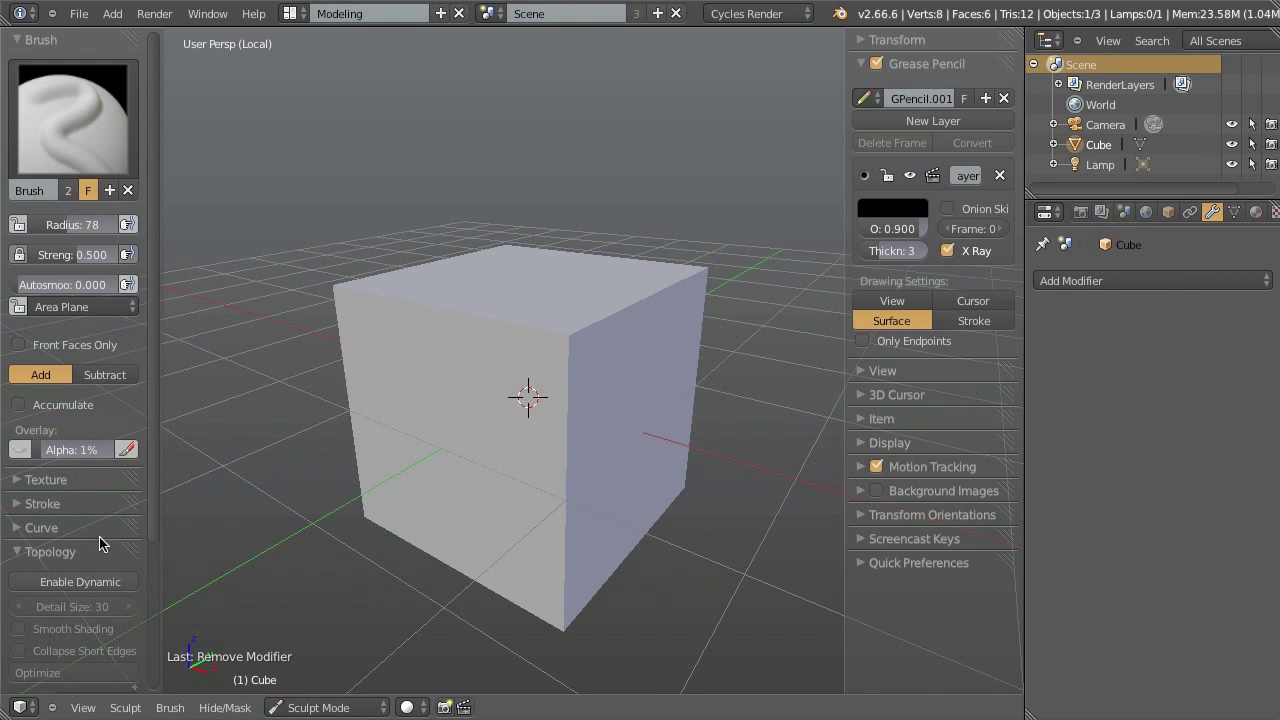
Enable dynamic topology for sculpting the cube
middle_click_drag(87, 508, 100, 366)
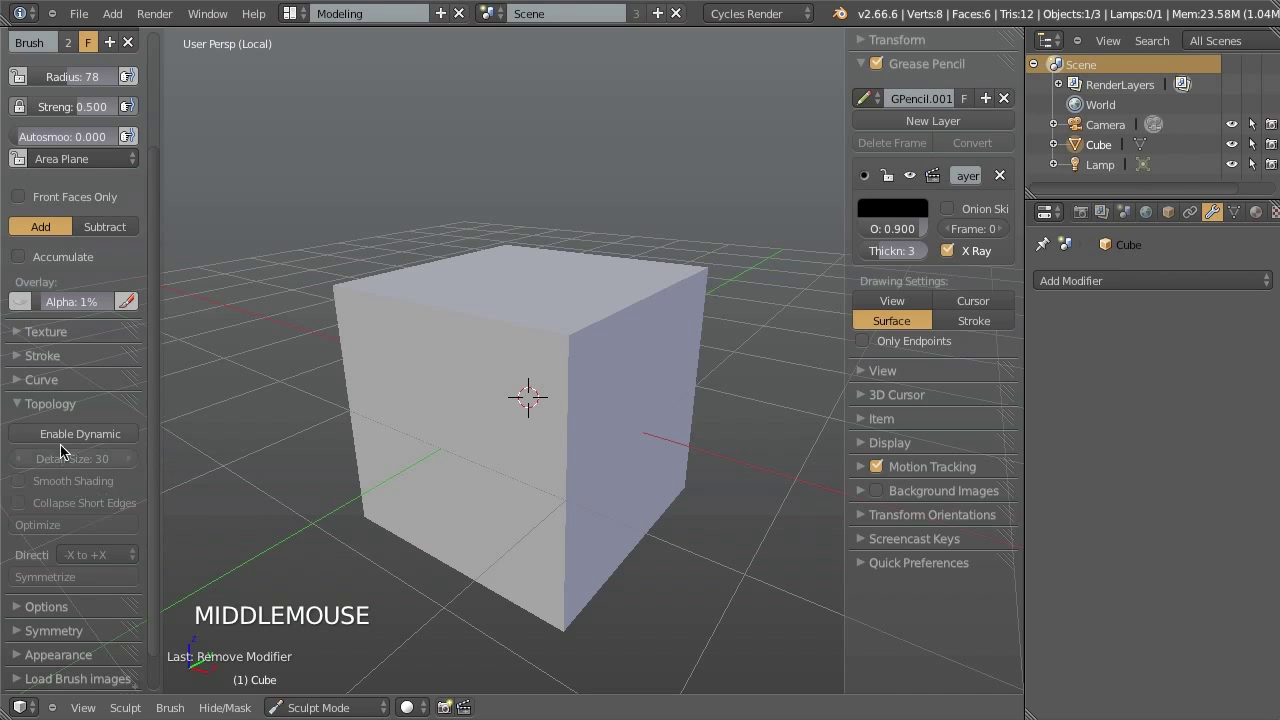
left_click(84, 431)
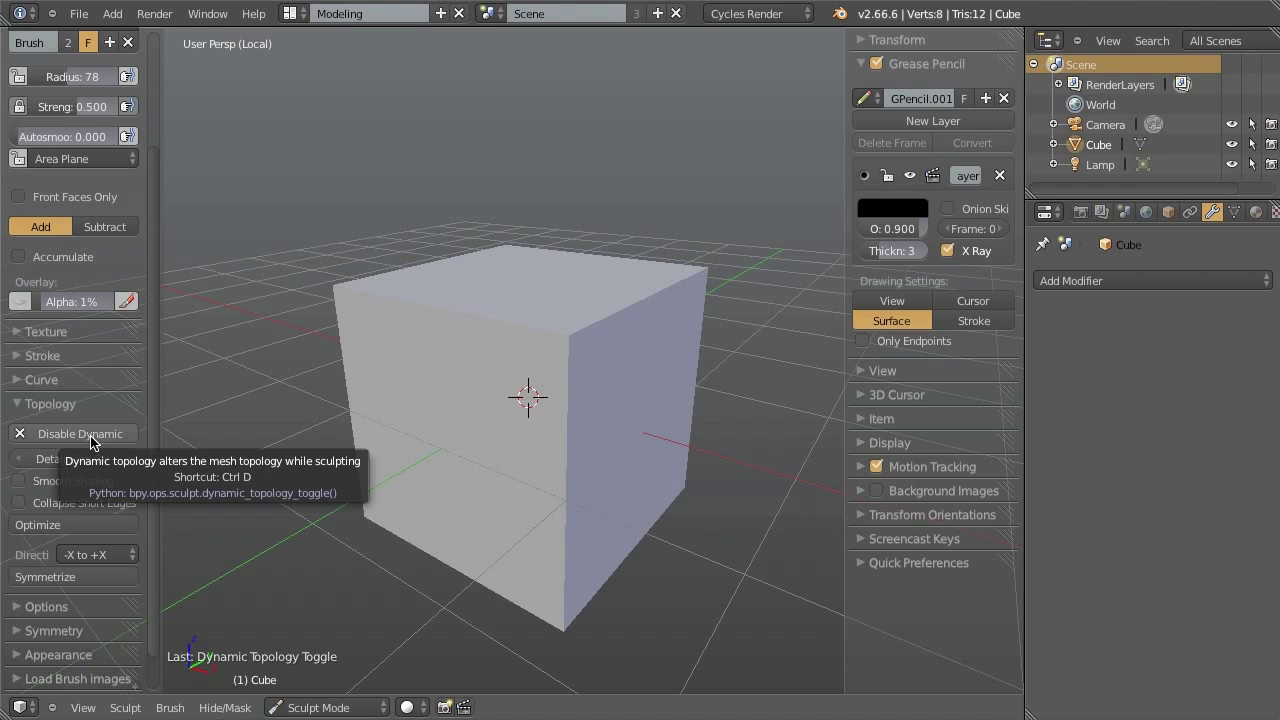
Examine the cube's dynamic topology mesh in wireframe and return to solid shading
middle_click_drag(88, 106, 88, 152)
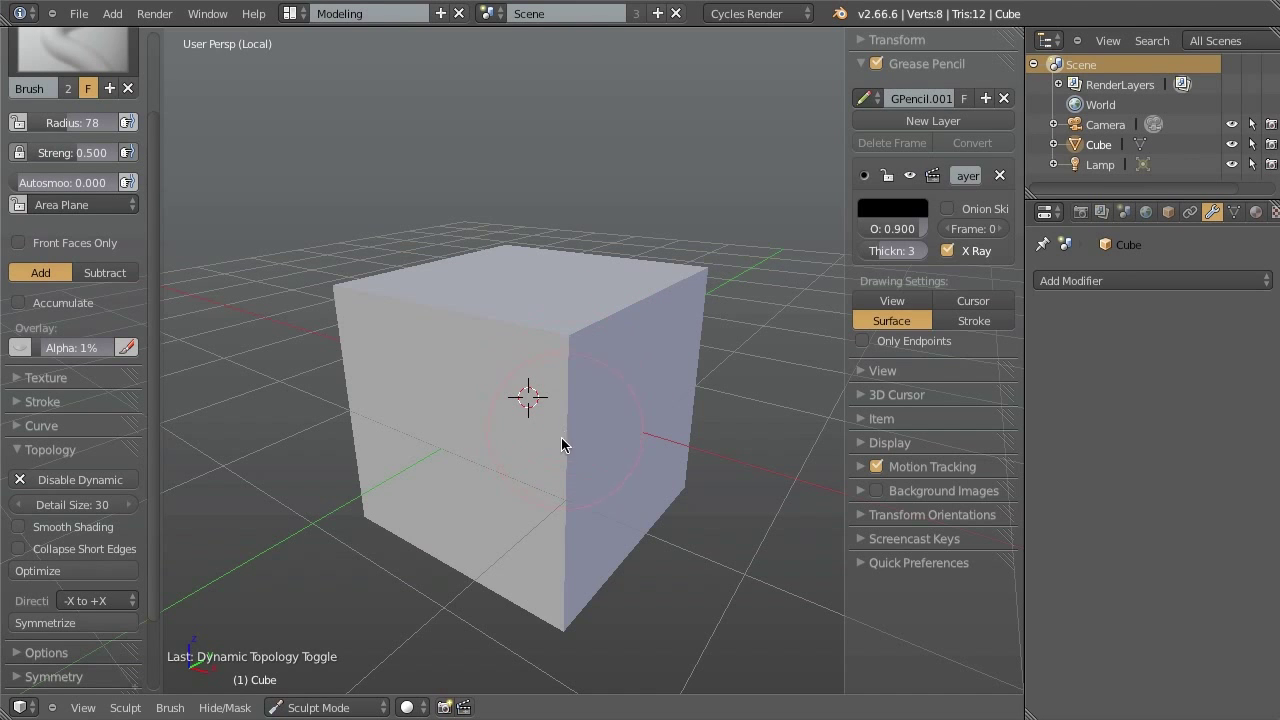
middle_click_drag(623, 436, 556, 494)
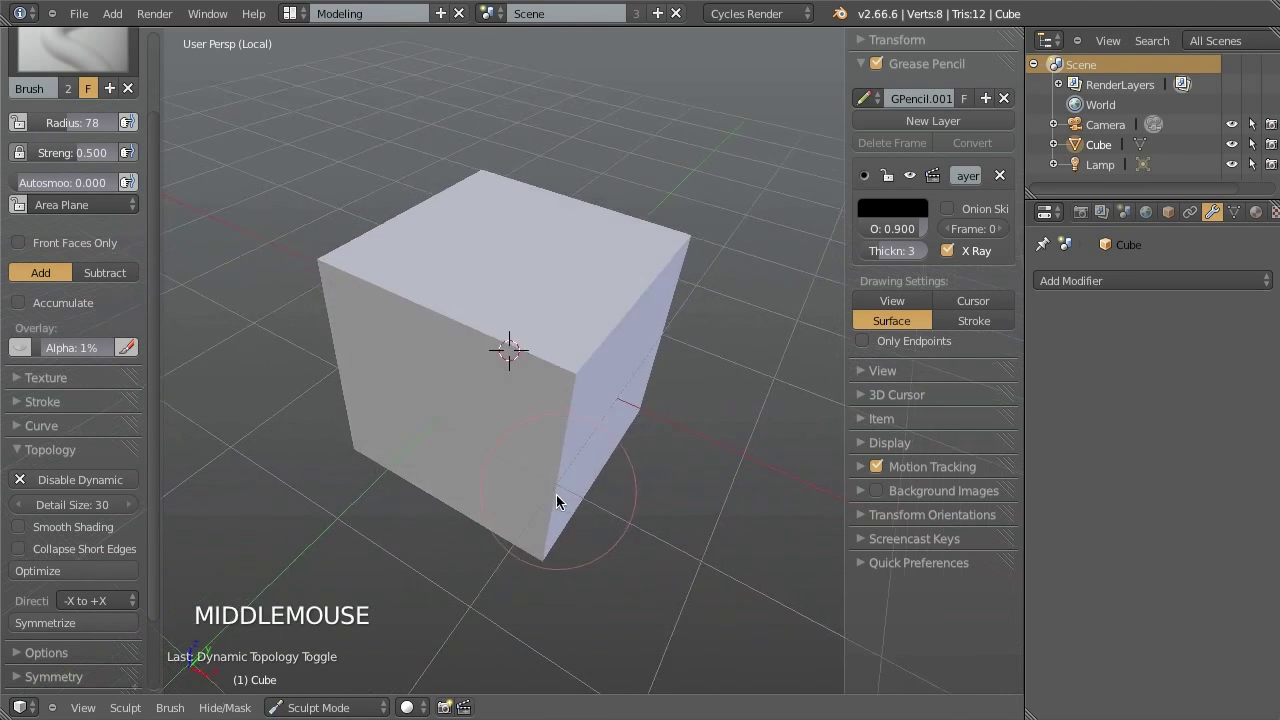
key("z")
mouse_move(617, 422)
middle_mouse_down("ctrl")
mouse_move(664, 432)
mouse_move(614, 462)
mouse_move(616, 415)
middle_mouse_up("ctrl")
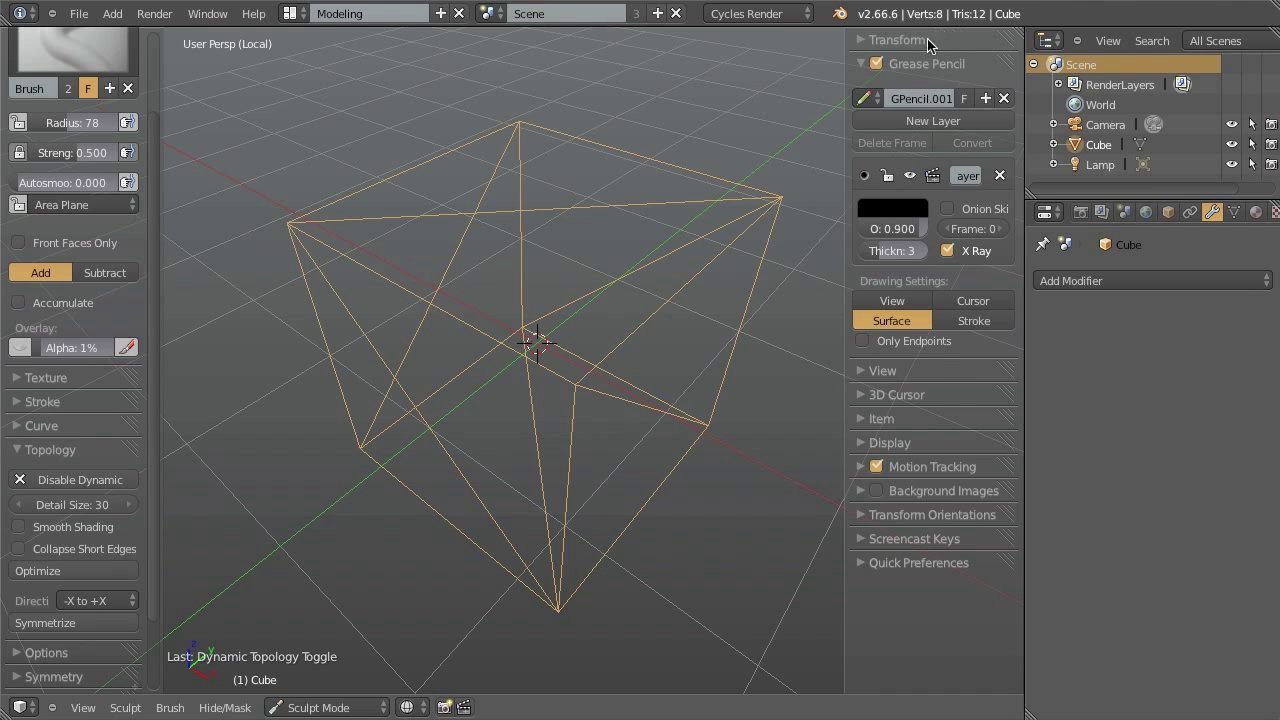
mouse_move(517, 352)
middle_mouse_down()
mouse_move(561, 403)
mouse_move(474, 392)
middle_mouse_up()
key("z")
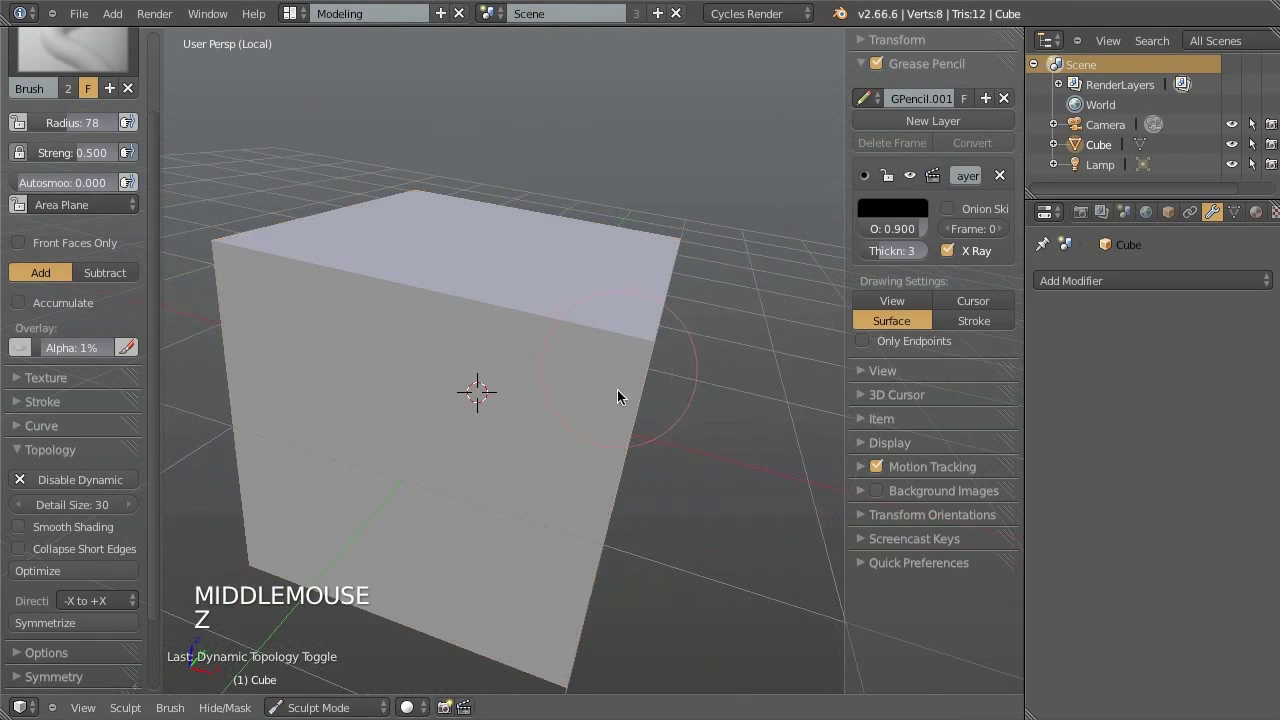
Set the brush radius to 53, sculpt strokes on the cube's surface, and inspect the new topology in wireframe
key("f")
left_click(446, 403)
mouse_move(471, 377)
left_mouse_down()
mouse_move(410, 345)
mouse_move(488, 459)
mouse_move(447, 537)
mouse_move(369, 458)
mouse_move(314, 556)
mouse_move(272, 407)
mouse_move(353, 313)
mouse_move(486, 435)
left_mouse_up()
mouse_move(486, 435)
middle_mouse_down()
mouse_move(577, 458)
mouse_move(645, 351)
mouse_move(590, 255)
mouse_move(563, 457)
middle_mouse_up()
key("z")
middle_click_drag(617, 395, 655, 300, "ctrl")
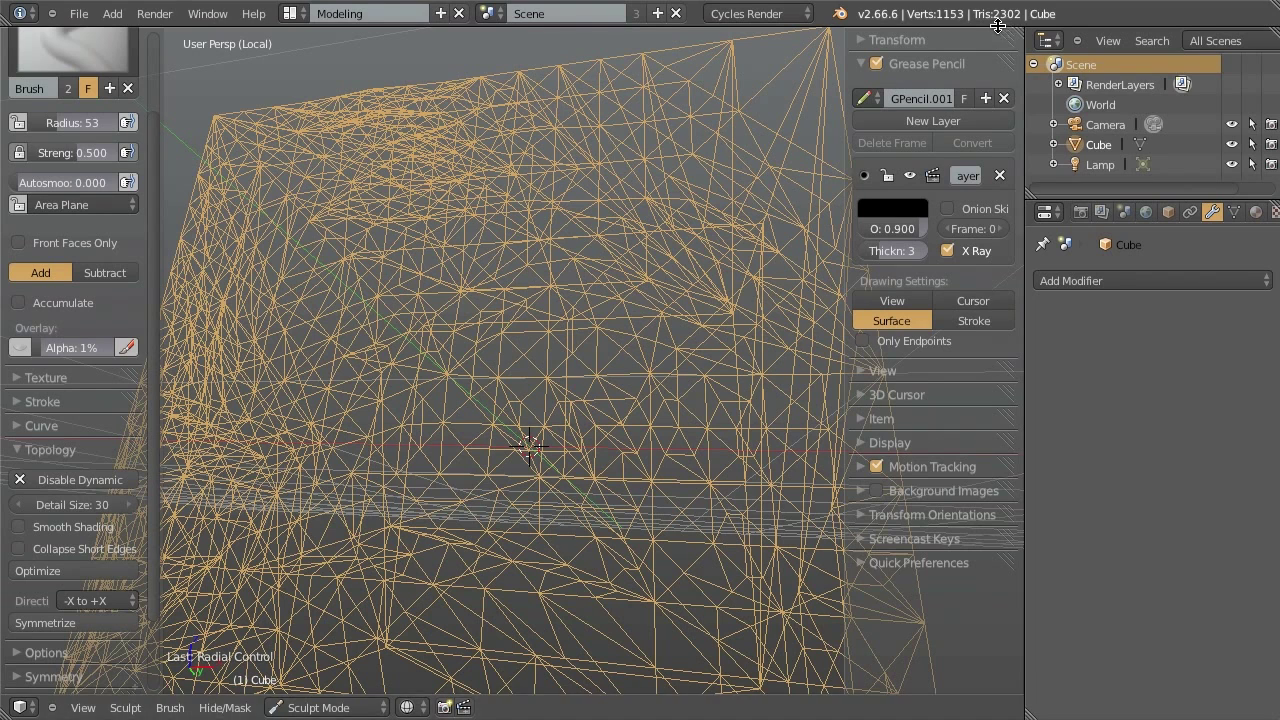
Return the viewport to solid shading and switch to the Clay Strips brush with a radius of 82
key("z")
mouse_move(696, 270)
middle_mouse_down("ctrl")
mouse_move(663, 234)
mouse_move(514, 320)
mouse_move(614, 333)
middle_mouse_up("ctrl")
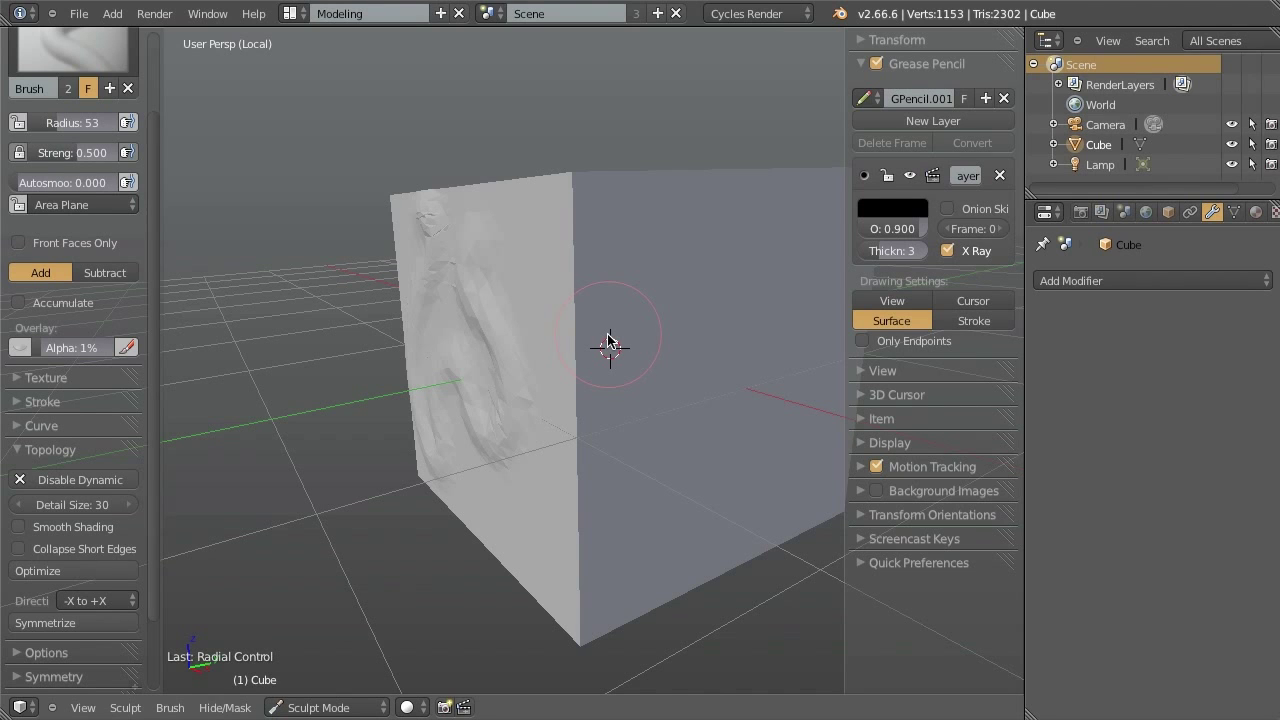
double_click(609, 341)
key("c")
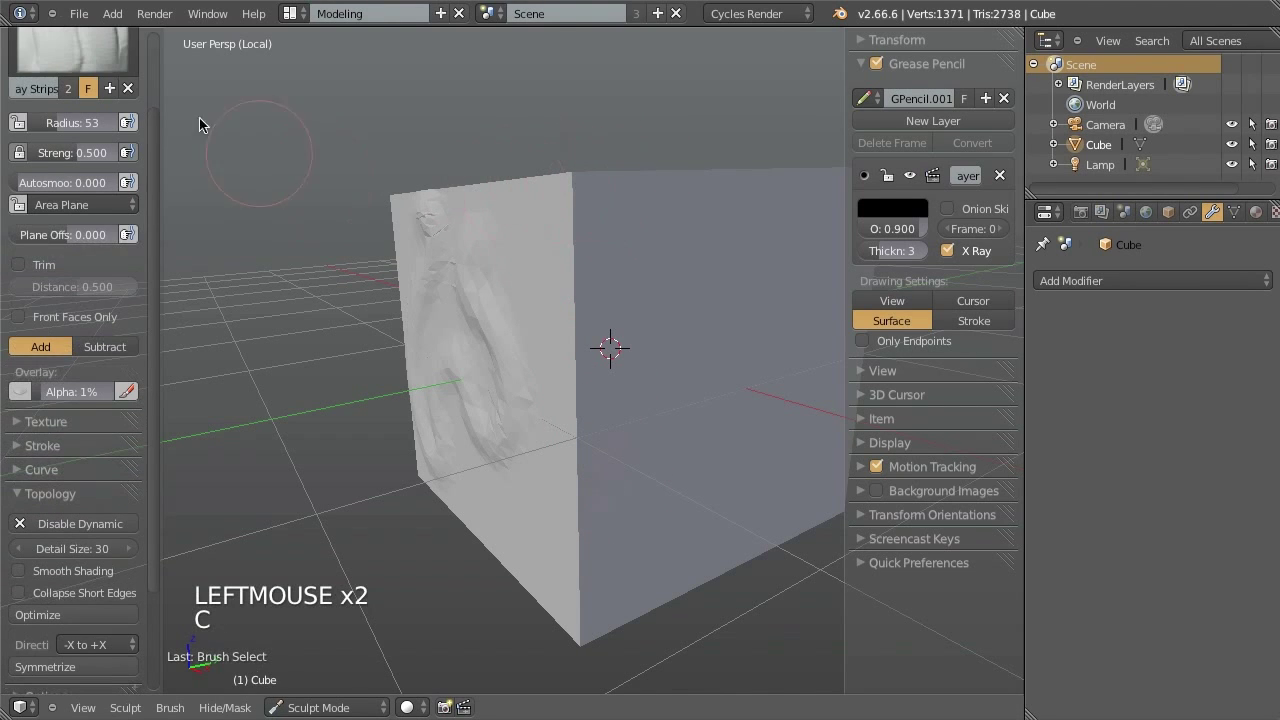
key("f")
left_click(585, 135)
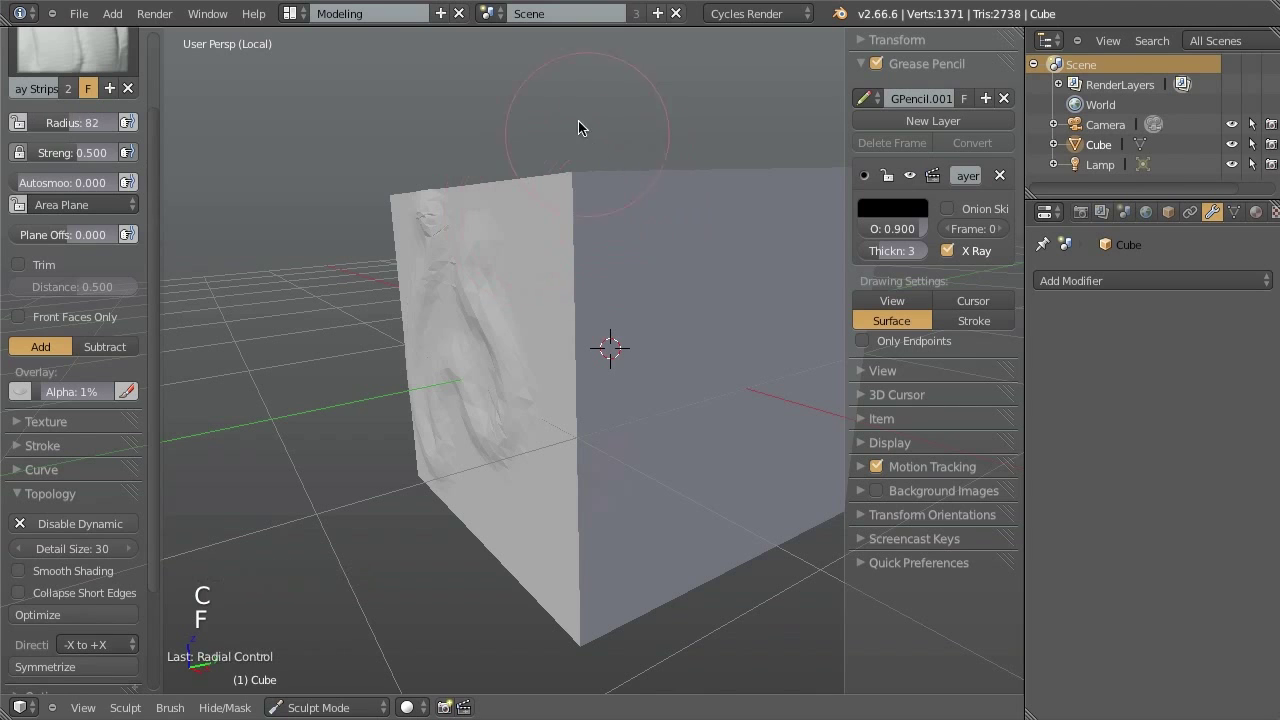
Carve a deep groove into the cube's vertical edge with subtracting Clay Strips strokes
left_click(572, 120, "ctrl")
mouse_move(571, 127)
left_mouse_down("ctrl")
mouse_move(574, 547)
mouse_move(579, 259)
mouse_move(565, 451)
mouse_move(600, 343)
mouse_move(567, 405)
left_mouse_up("ctrl")
mouse_move(568, 406)
left_mouse_down("ctrl")
mouse_move(598, 372)
mouse_move(573, 392)
mouse_move(566, 330)
mouse_move(599, 266)
mouse_move(523, 354)
mouse_move(571, 380)
left_mouse_up("ctrl")
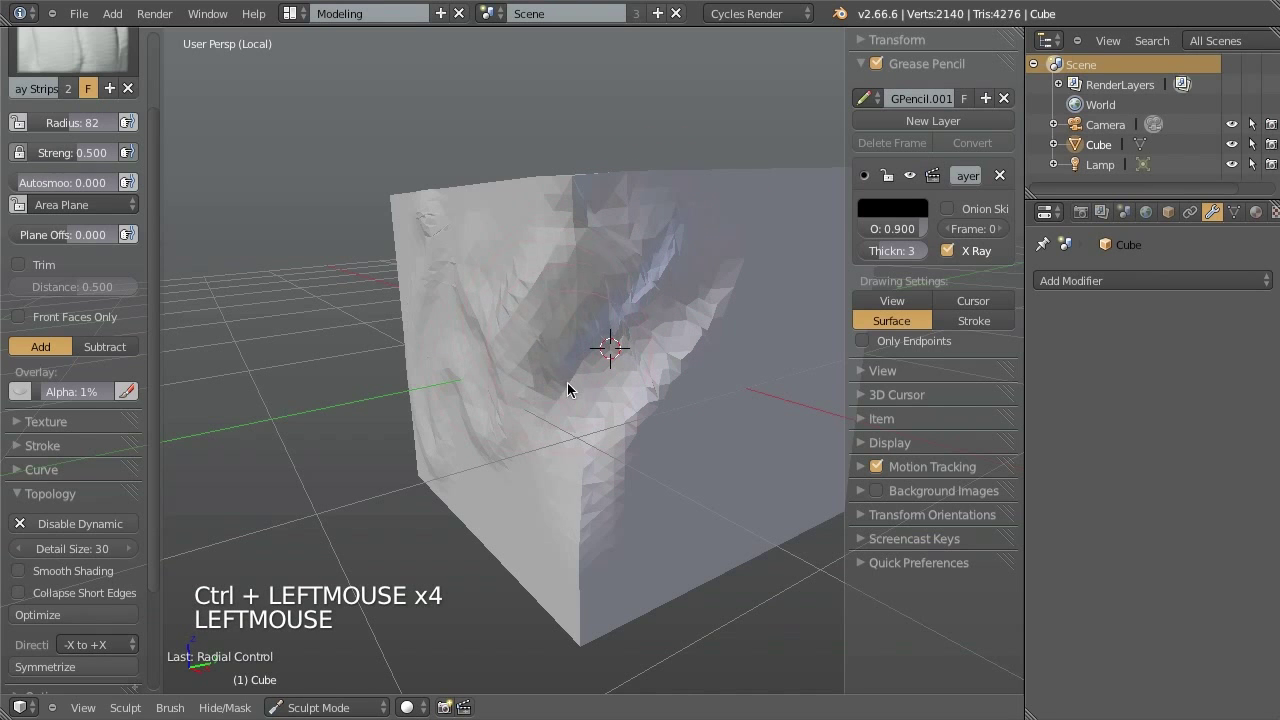
Smooth the sculpted front face and the lower rim of the carved groove
mouse_move(577, 371)
middle_mouse_down()
mouse_move(660, 382)
mouse_move(590, 300)
middle_mouse_up()
mouse_move(590, 300)
left_mouse_down("shift")
mouse_move(554, 251)
mouse_move(489, 297)
mouse_move(311, 230)
left_mouse_up("shift")
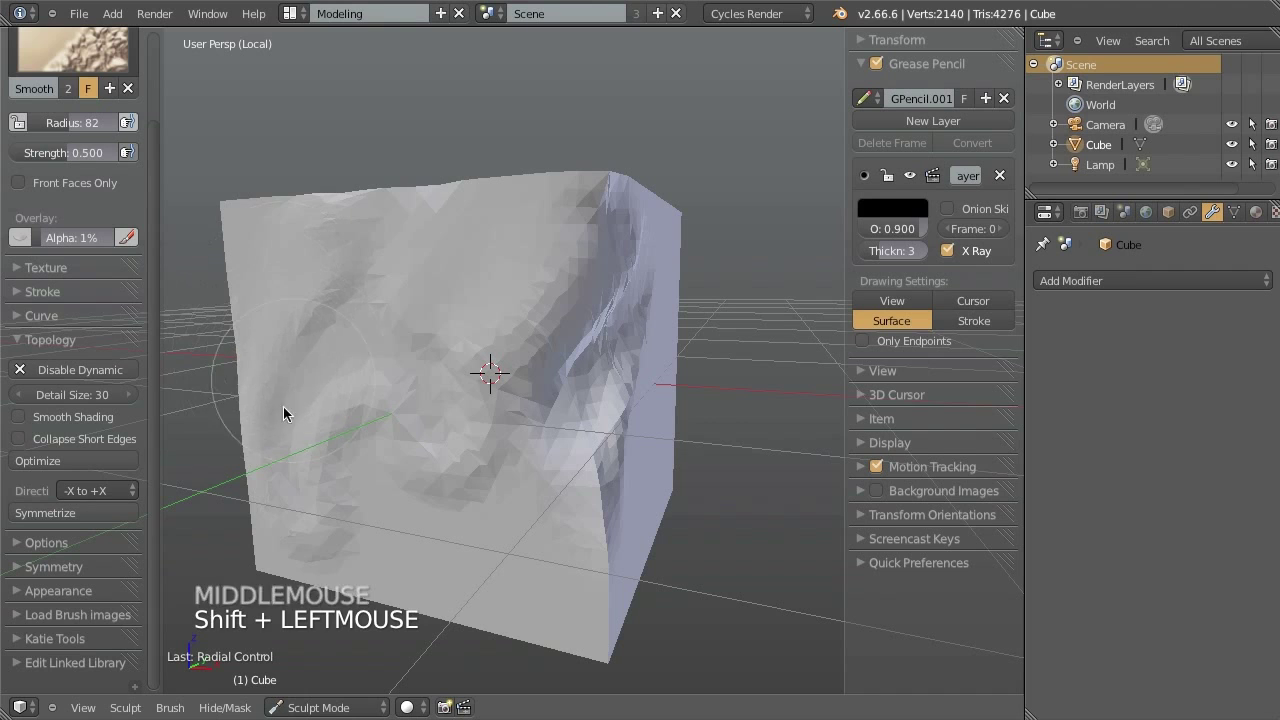
key("c")
middle_click_drag(651, 366, 519, 449)
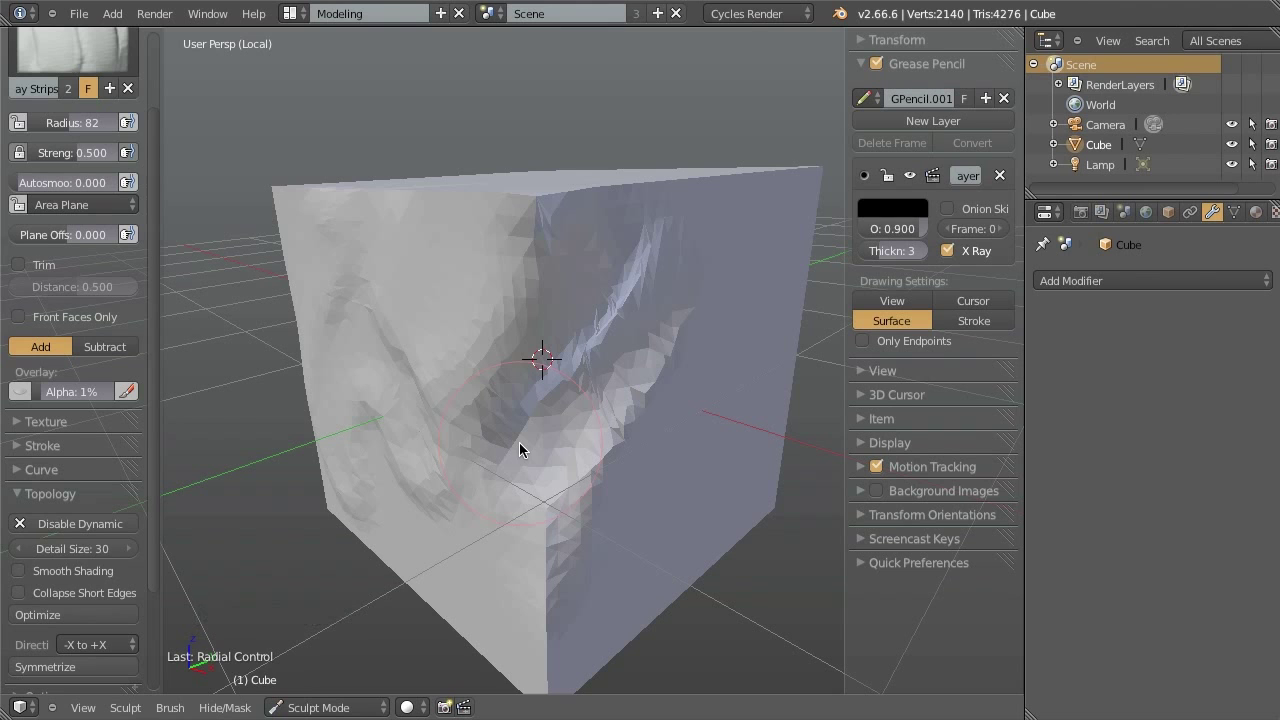
left_click_drag(674, 326, 550, 431, "shift")
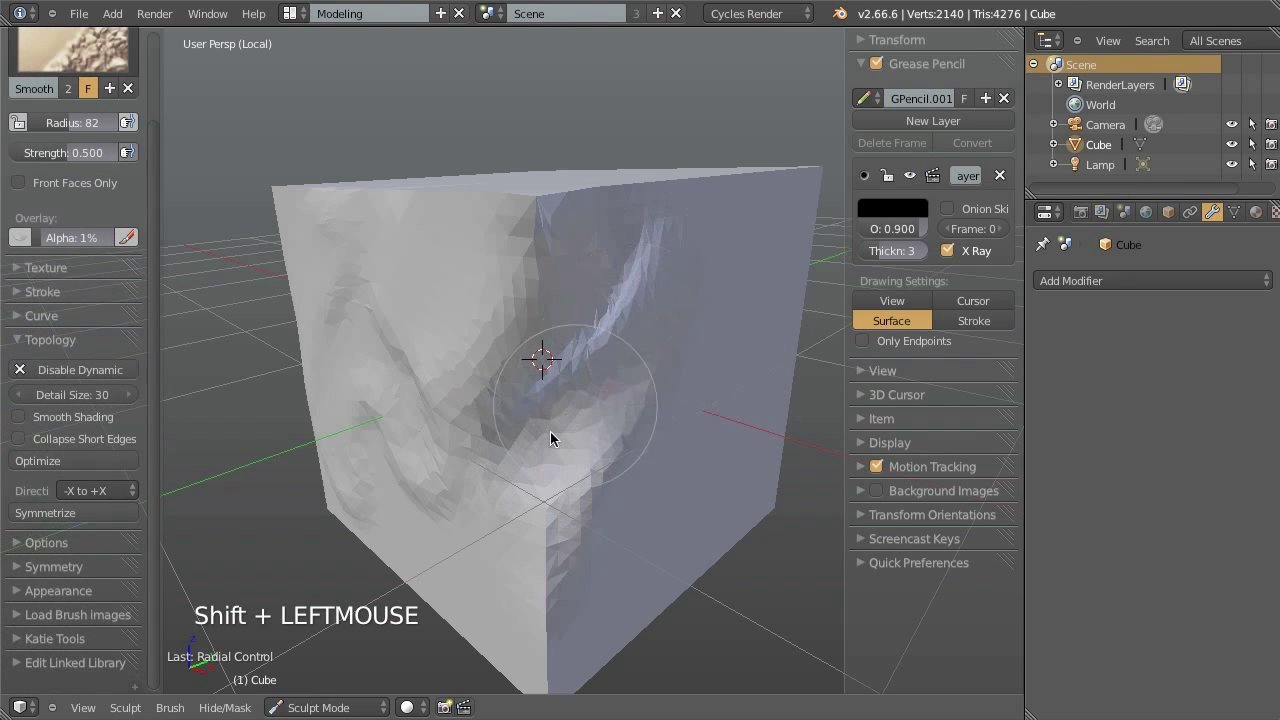
Add long Clay Strips strokes on the side face beside the groove and smooth the surface near the upper corner
middle_click_drag(675, 427, 588, 395)
mouse_move(770, 370)
left_mouse_down()
mouse_move(665, 447)
mouse_move(620, 560)
left_mouse_up()
left_click_drag(785, 350, 715, 475)
mouse_move(655, 232)
left_mouse_down()
mouse_move(514, 368)
mouse_move(557, 363)
mouse_move(560, 314)
mouse_move(471, 228)
left_mouse_up()
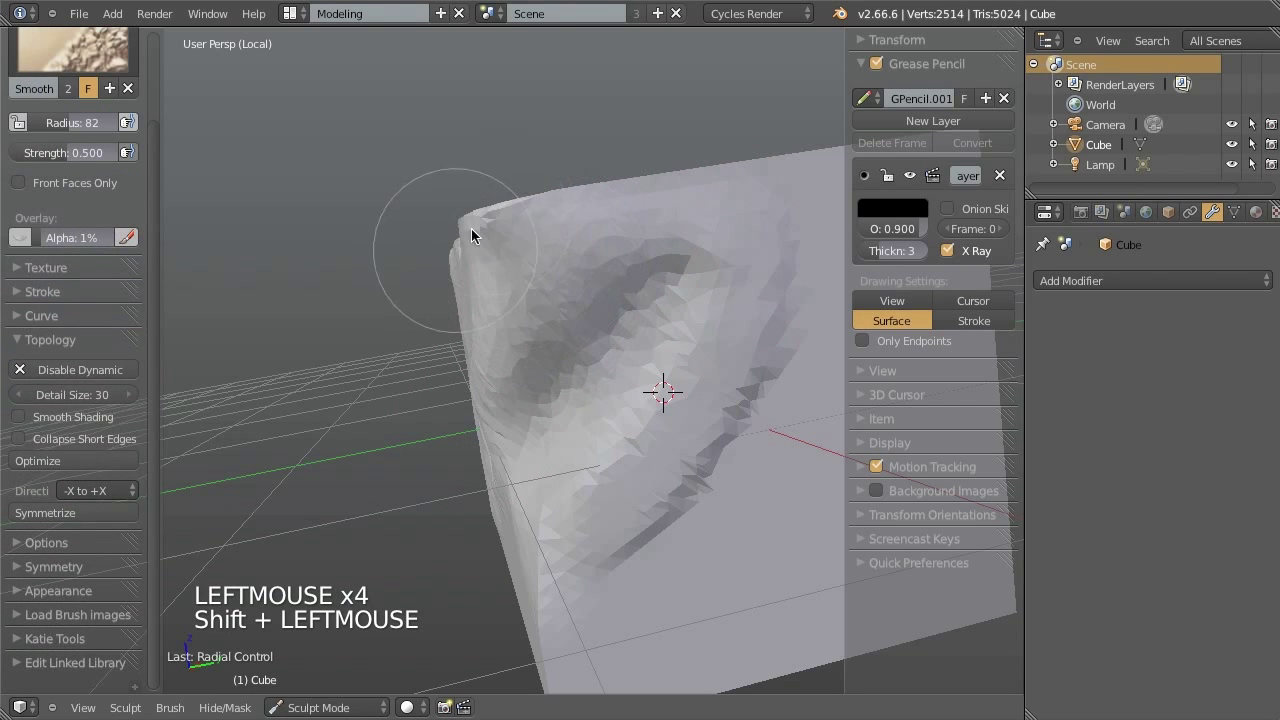
Examine the sculpted cube's topology in Edit Mode and return to Sculpt Mode
mouse_move(740, 315)
middle_mouse_down("ctrl")
mouse_move(668, 391)
mouse_move(629, 347)
mouse_move(700, 351)
middle_mouse_up("ctrl")
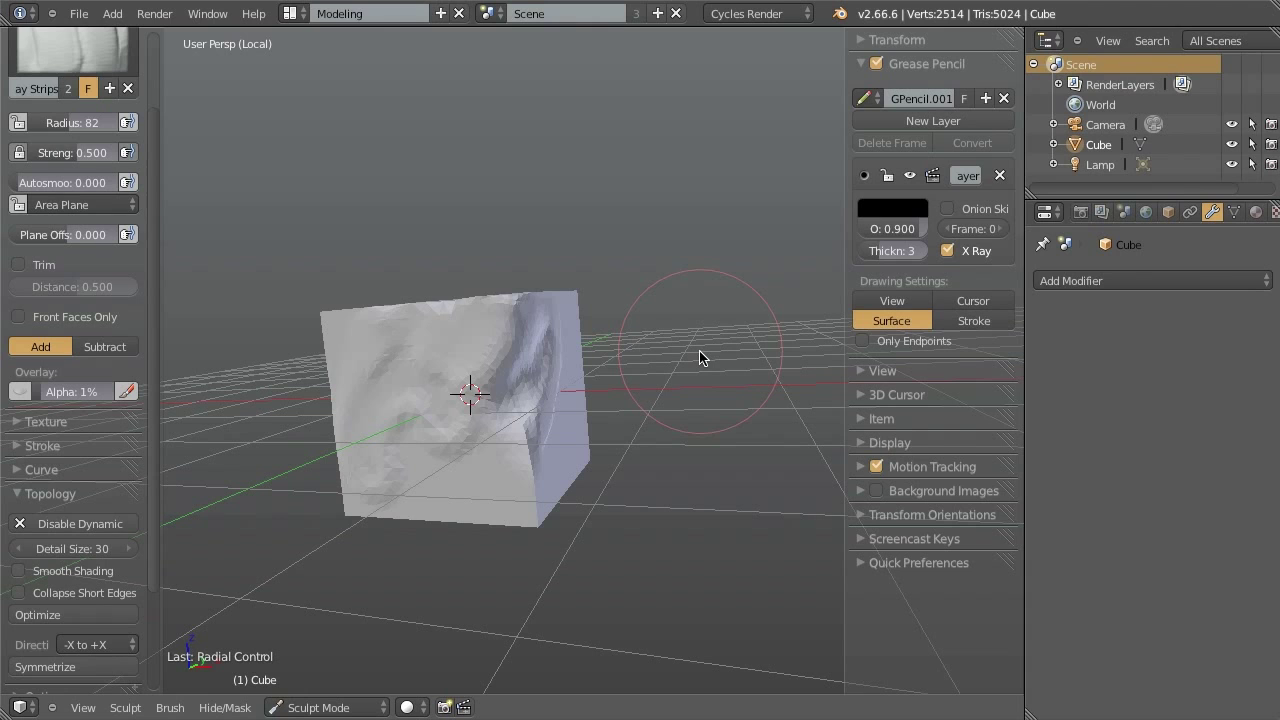
middle_click_drag(560, 417, 604, 387, "shift")
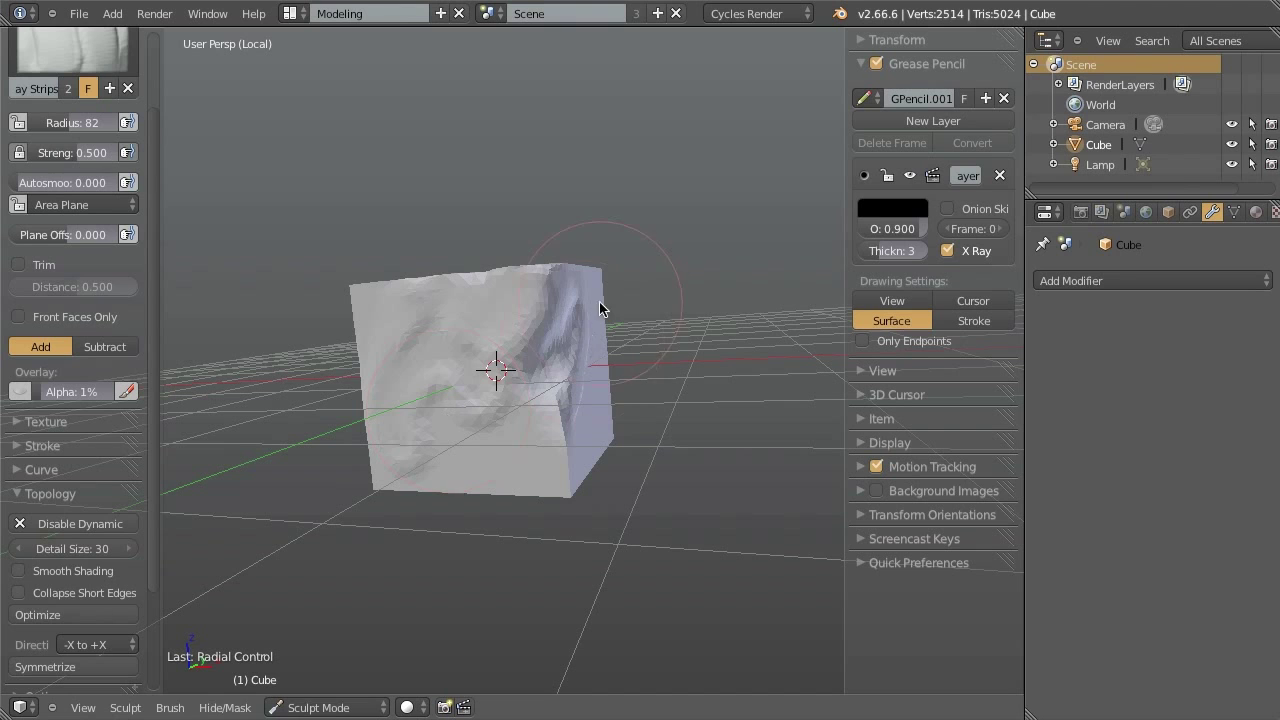
middle_click_drag(621, 393, 579, 258, "ctrl")
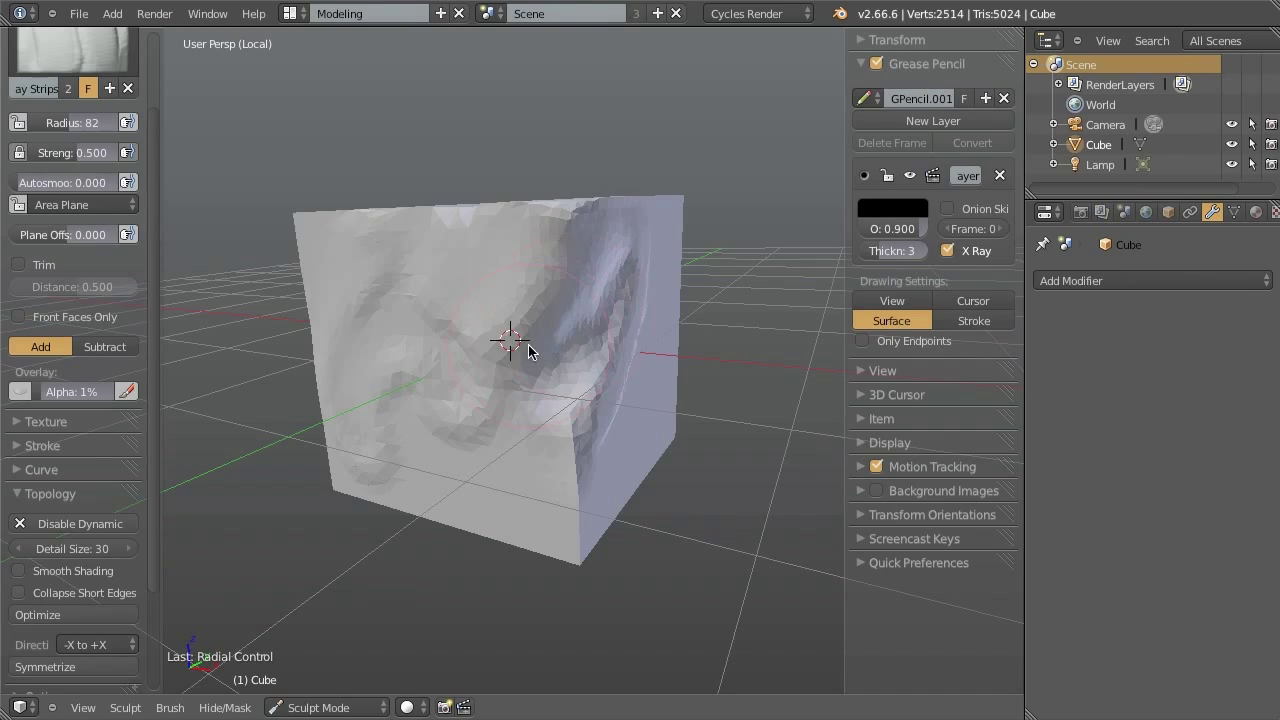
key("Tab")
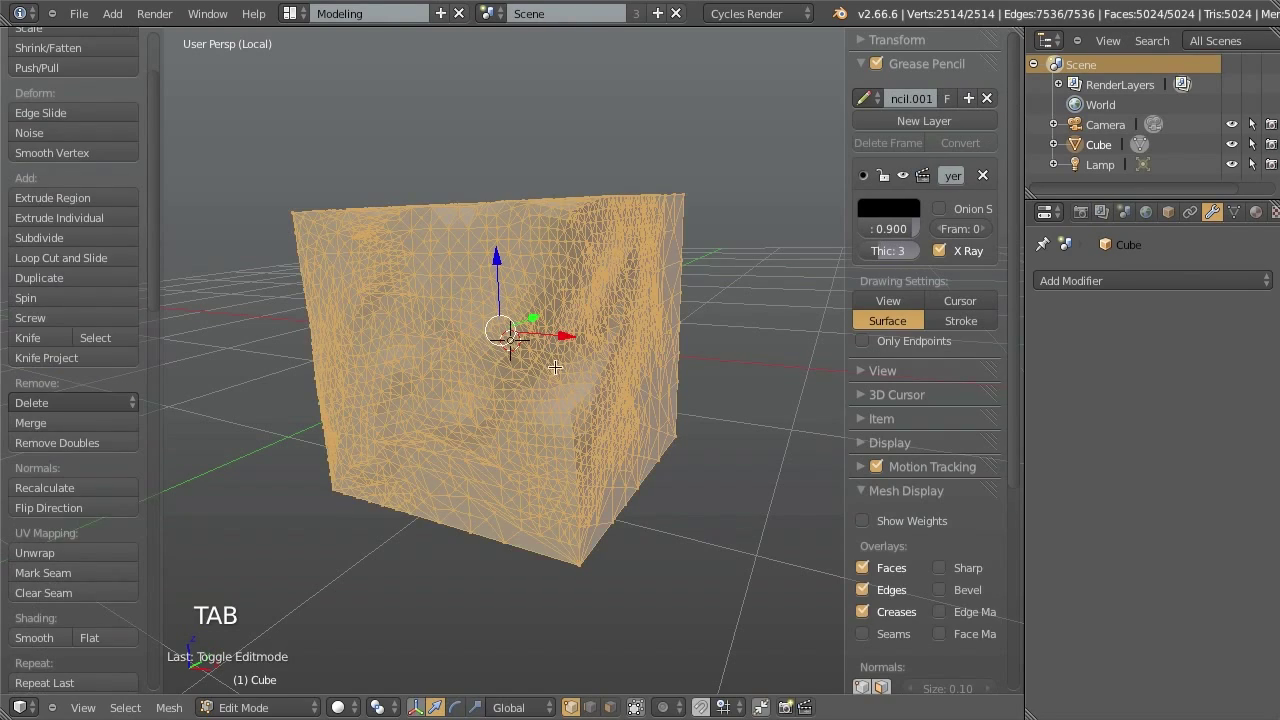
mouse_move(594, 398)
middle_mouse_down("ctrl")
mouse_move(689, 304)
mouse_move(593, 353)
middle_mouse_up("ctrl")
key("Tab")
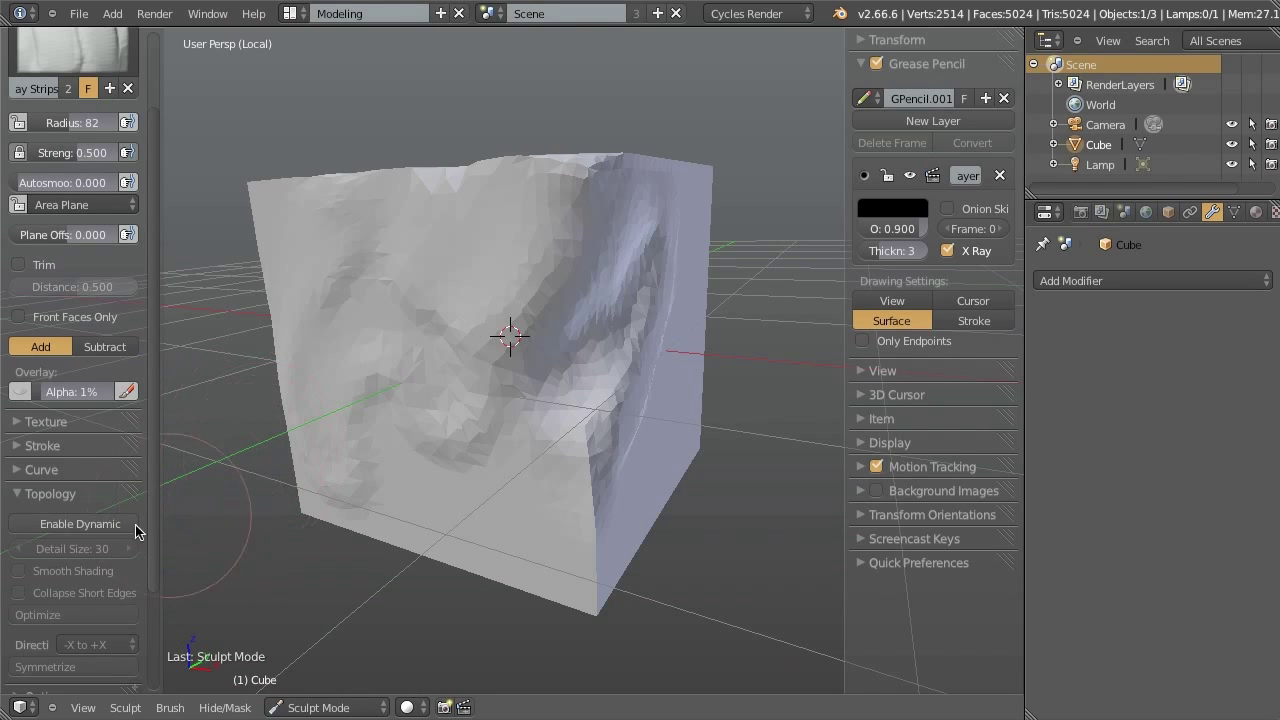
Enable dynamic topology again and sculpt a stroke near the cube's lower front corner
left_click(97, 529)
middle_click_drag(109, 571, 113, 421)
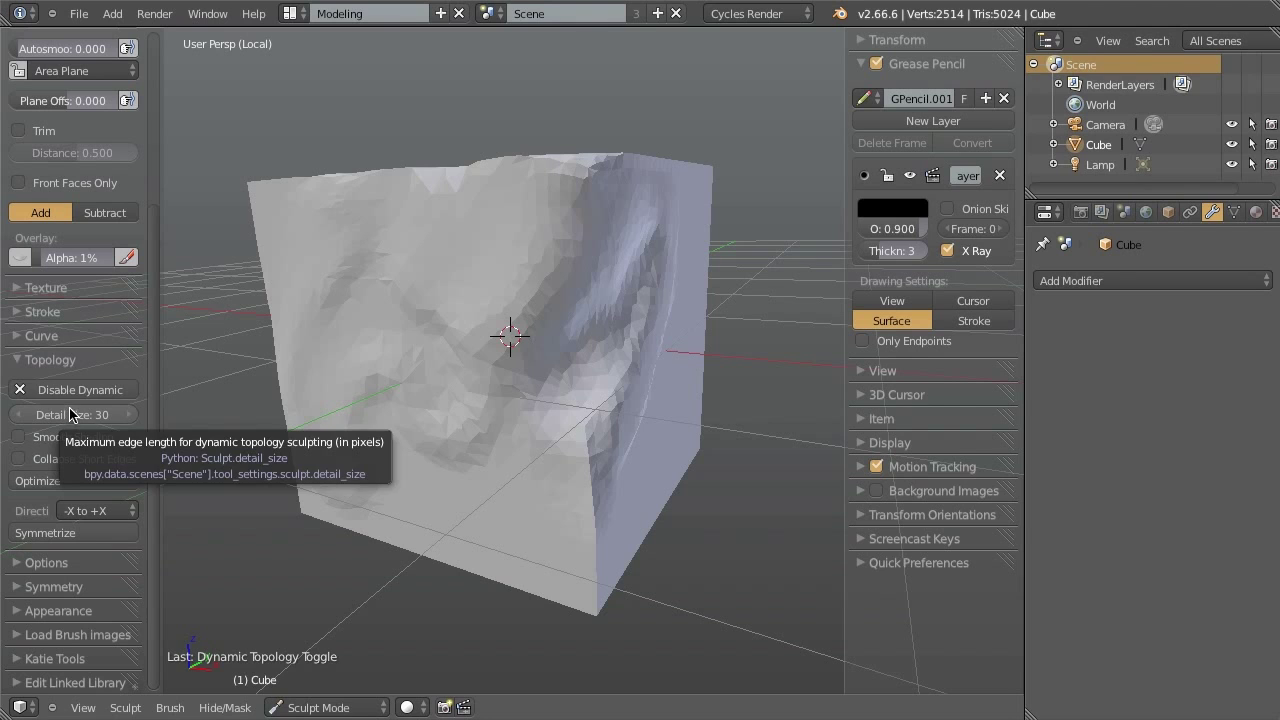
mouse_move(540, 480)
left_mouse_down()
mouse_move(506, 531)
mouse_move(539, 499)
mouse_move(563, 437)
mouse_move(542, 475)
mouse_move(591, 465)
mouse_move(548, 470)
mouse_move(580, 463)
left_mouse_up()
Sketch a few short Grease Pencil lines near the cube's lower front corner and erase them
key("ctrl+d")
left_click(543, 465, "ctrl")
key("ctrl+d")
key("ctrl+d")
key("d")
key("d")
key("d")
key("d")
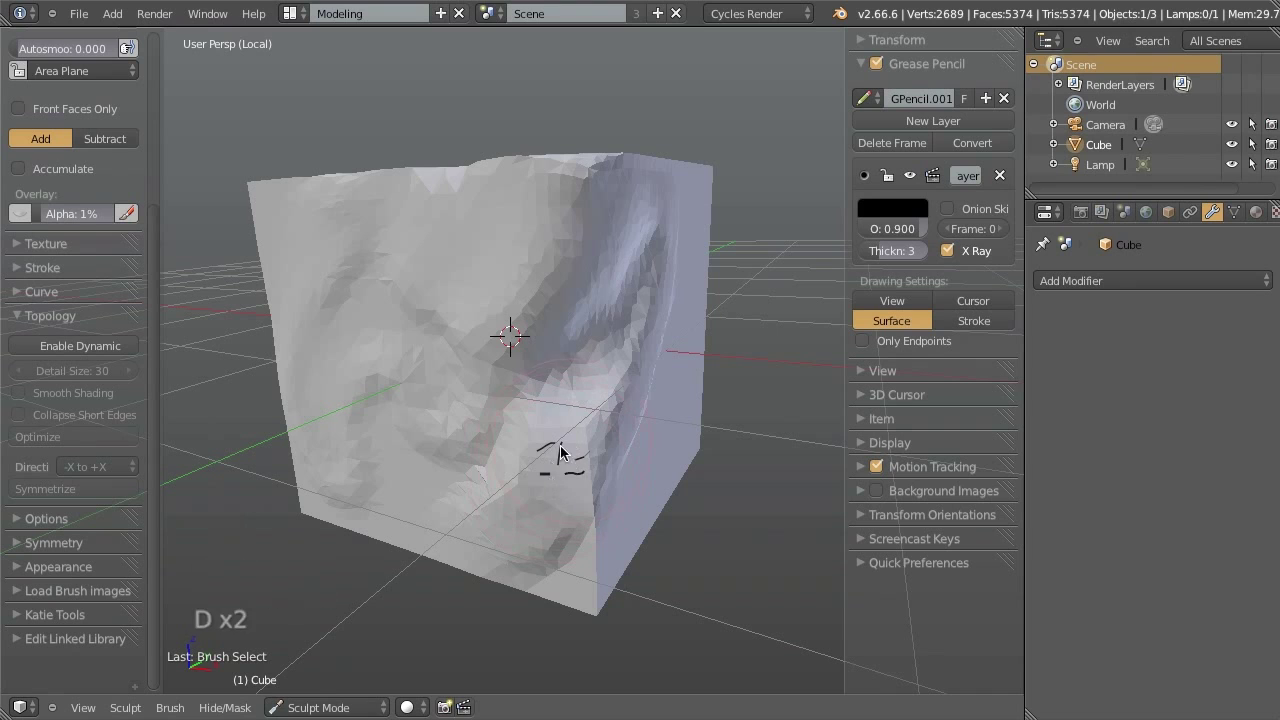
key("d")
right_click_drag(568, 456, 554, 446)
key("d")
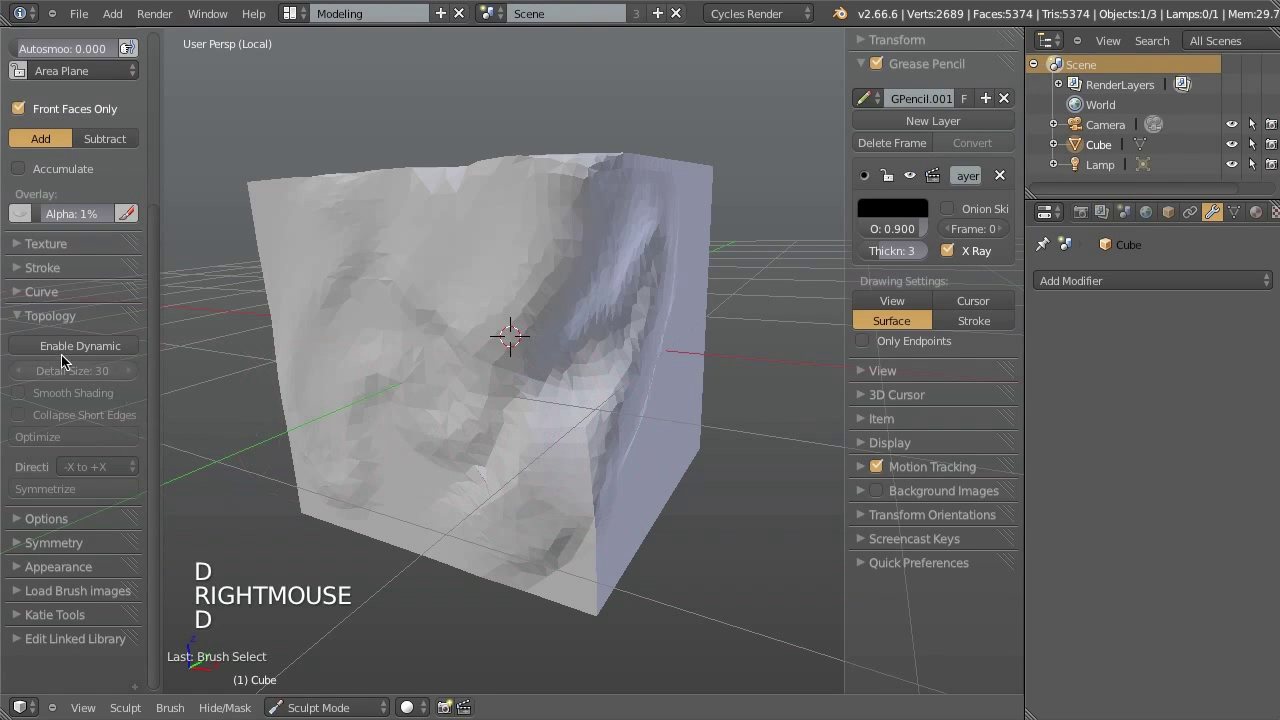
Turn dynamic topology back on and set its detail size to 9
left_click(90, 346)
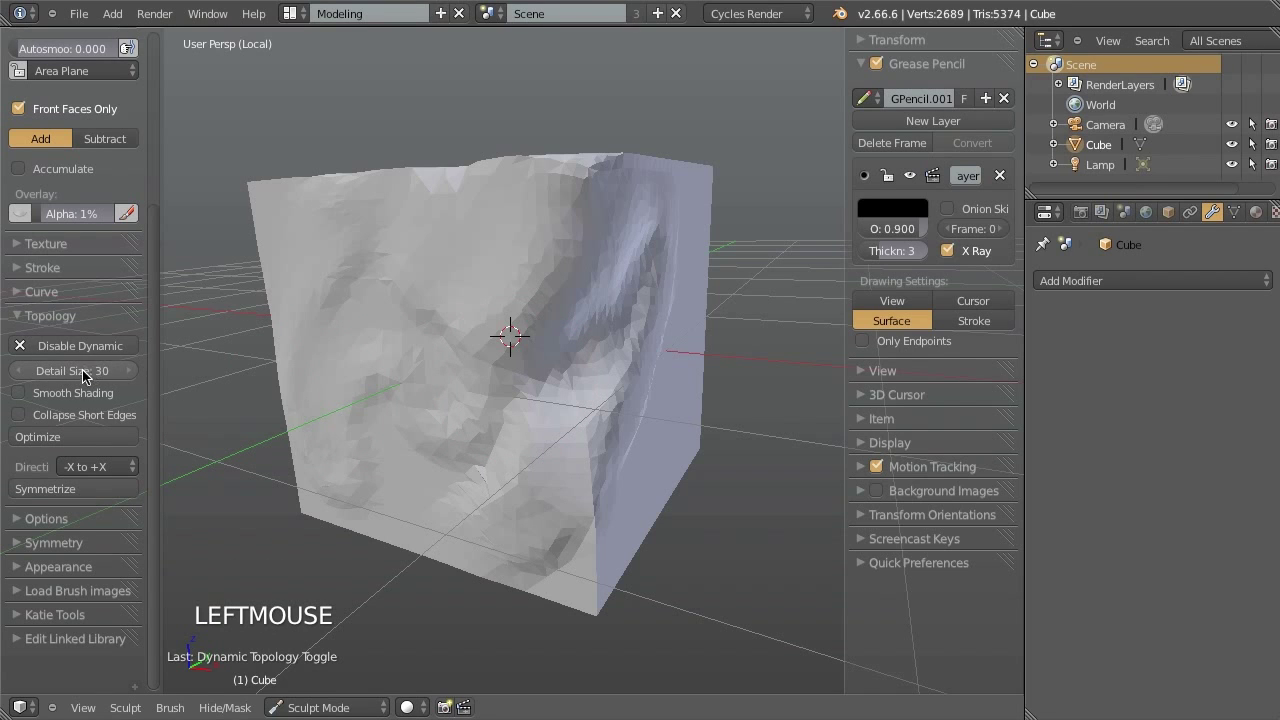
left_click_drag(92, 371, 78, 371)
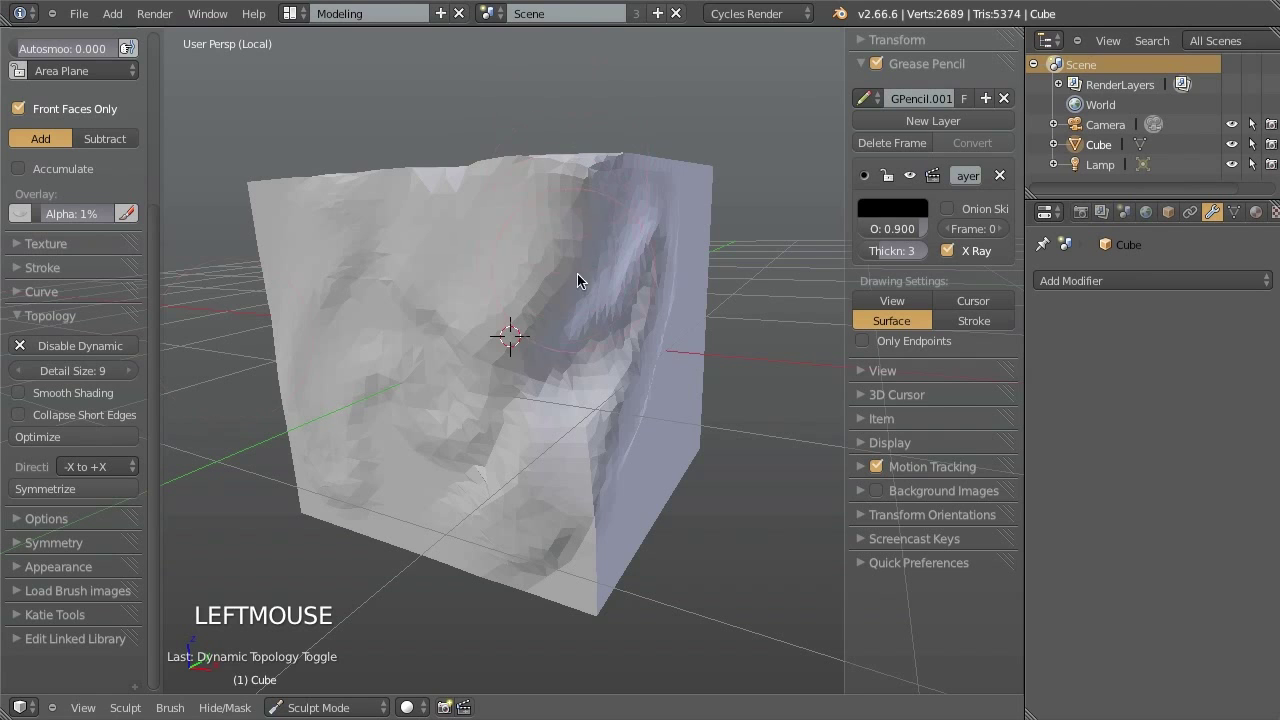
Adjust the brush radius, sculpt fine raised strokes down the front face beside the carved edge, and smooth them
key("f")
key("f")
left_click(534, 209)
mouse_move(534, 209)
left_mouse_down()
mouse_move(480, 316)
mouse_move(514, 314)
mouse_move(500, 340)
mouse_move(547, 316)
mouse_move(557, 353)
left_mouse_up()
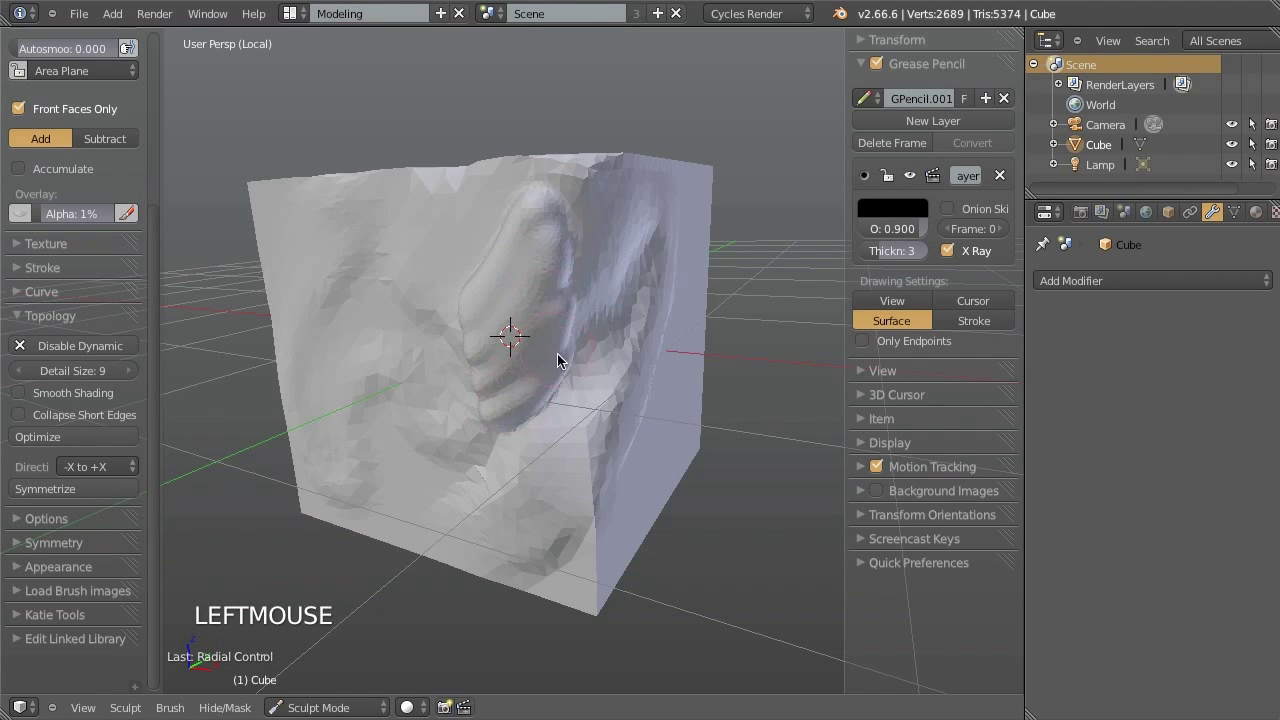
mouse_move(488, 445)
left_mouse_down("shift")
mouse_move(477, 347)
mouse_move(463, 348)
left_mouse_up("shift")
mouse_move(530, 204)
left_mouse_down("shift")
mouse_move(577, 255)
mouse_move(591, 294)
mouse_move(572, 364)
mouse_move(500, 455)
mouse_move(492, 447)
left_mouse_up("shift")
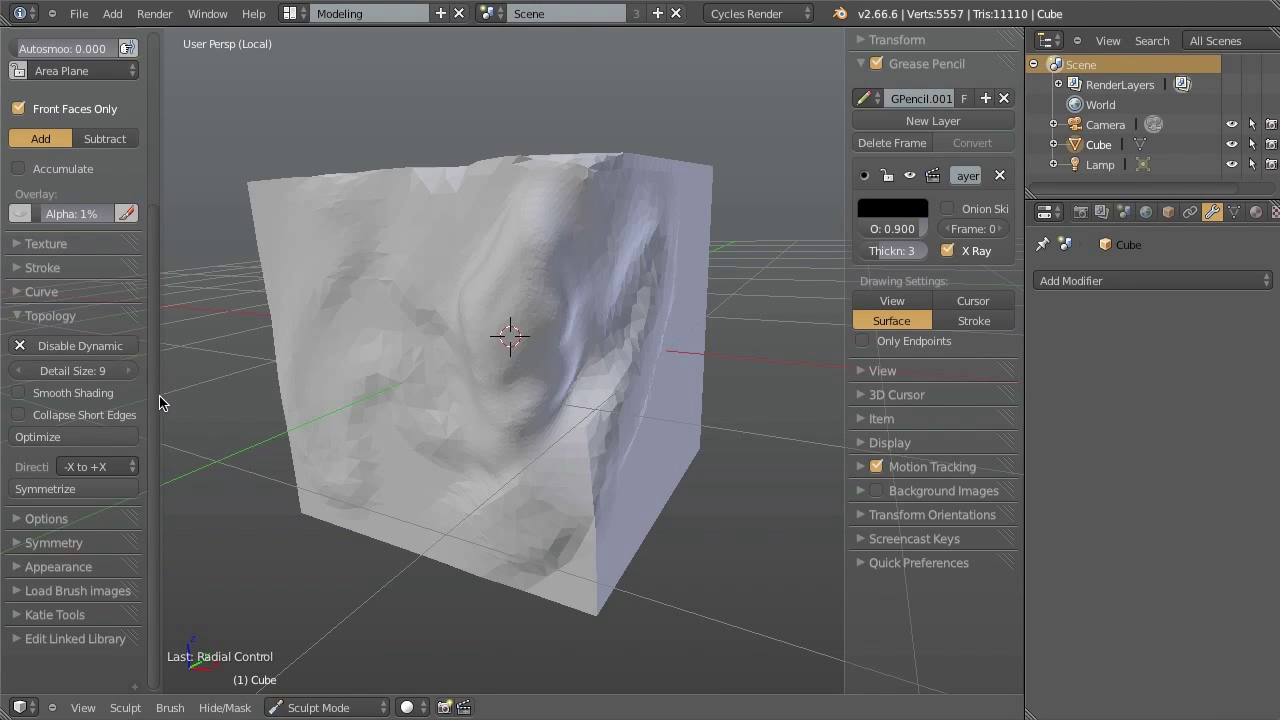
Set the detail size to 32 and sculpt a coarse raised ridge along the groove in the cube's vertical edge
left_click_drag(102, 366, 111, 388)
mouse_move(651, 270)
left_mouse_down()
mouse_move(600, 406)
mouse_move(628, 380)
left_mouse_up()
Enlarge the brush, build up a broad mound over the cube's front and top, and smooth it
key("f")
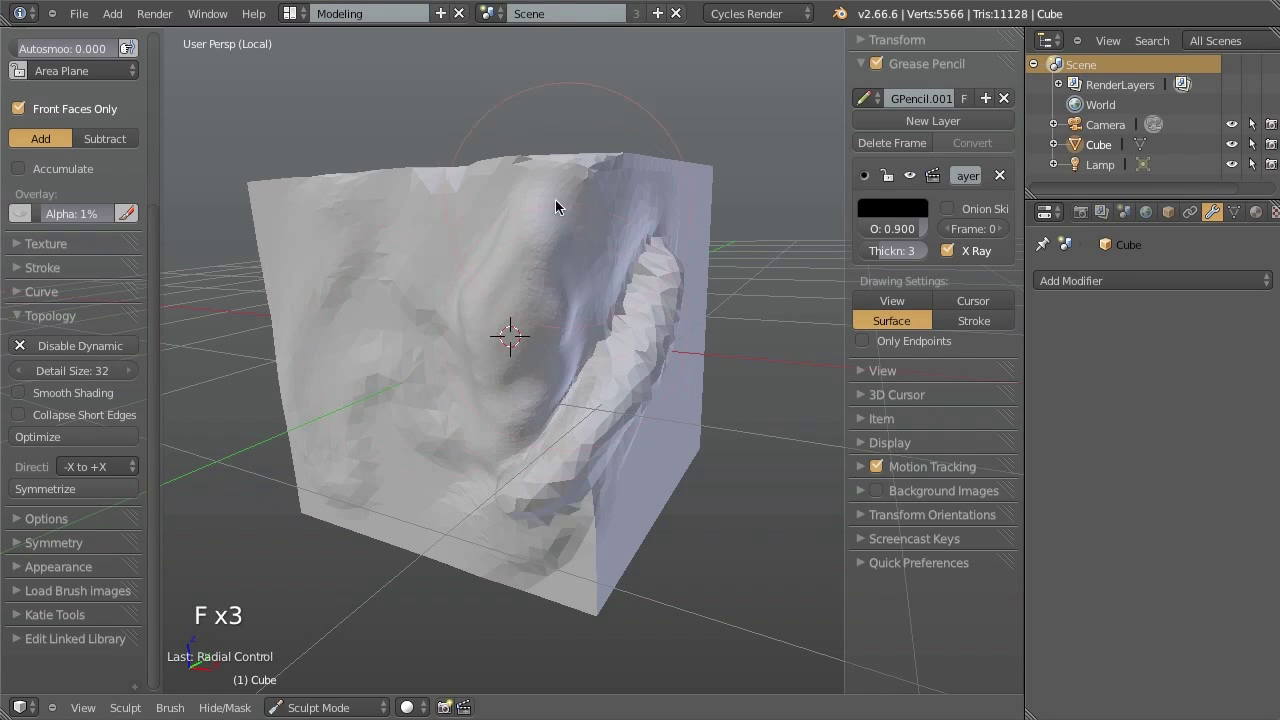
left_click_drag(556, 207, 470, 330)
left_click_drag(470, 400, 380, 520, "shift")
left_click_drag(400, 300, 451, 363, "shift")
mouse_move(486, 300)
middle_mouse_down("ctrl")
mouse_move(569, 379)
mouse_move(538, 397)
middle_mouse_up("ctrl")
mouse_move(538, 397)
left_mouse_down()
mouse_move(515, 245)
mouse_move(593, 239)
mouse_move(540, 281)
mouse_move(560, 265)
mouse_move(635, 330)
left_mouse_up()
Switch to the Clay Strips brush, add strokes to the mound's side, and smooth them with a smaller brush
key("c")
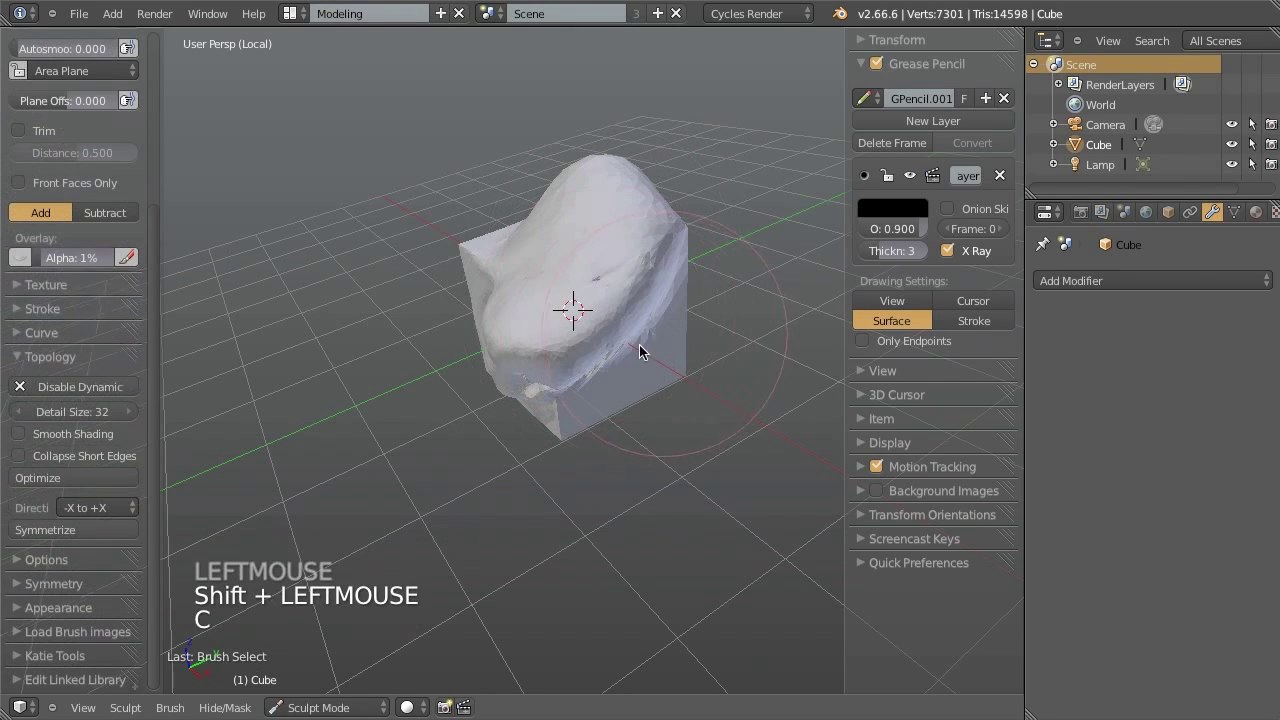
middle_click_drag(639, 344, 662, 313)
mouse_move(662, 313)
left_mouse_down()
mouse_move(669, 349)
mouse_move(586, 380)
left_mouse_up()
middle_click_drag(586, 380, 655, 336)
key("f")
left_click(620, 397)
left_click_drag(633, 323, 625, 360, "shift")
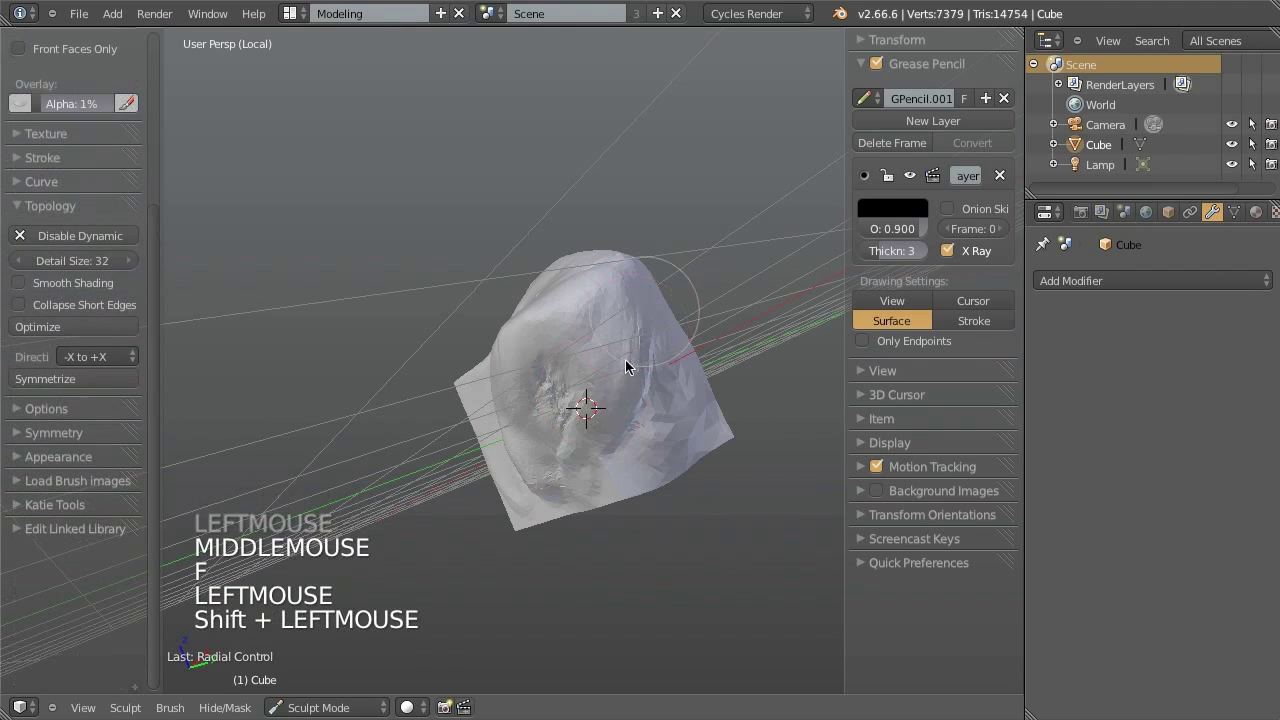
Sculpt and smooth the remaining sides and corners of the mesh into a rounded, head-like lump
middle_click_drag(540, 430, 392, 448)
left_click(392, 448)
left_click_drag(392, 448, 315, 521)
mouse_move(315, 521)
middle_mouse_down("shift")
mouse_move(427, 384)
mouse_move(621, 269)
mouse_move(446, 306)
middle_mouse_up("shift")
mouse_move(446, 306)
left_mouse_down("ctrl")
mouse_move(452, 339)
mouse_move(441, 312)
mouse_move(293, 339)
mouse_move(460, 372)
left_mouse_up("ctrl")
middle_click_drag(460, 372, 464, 450)
mouse_move(464, 450)
left_mouse_down("shift")
mouse_move(461, 479)
mouse_move(525, 540)
left_mouse_up("shift")
middle_click_drag(589, 354, 563, 391, "ctrl")
middle_click_drag(538, 320, 596, 323)
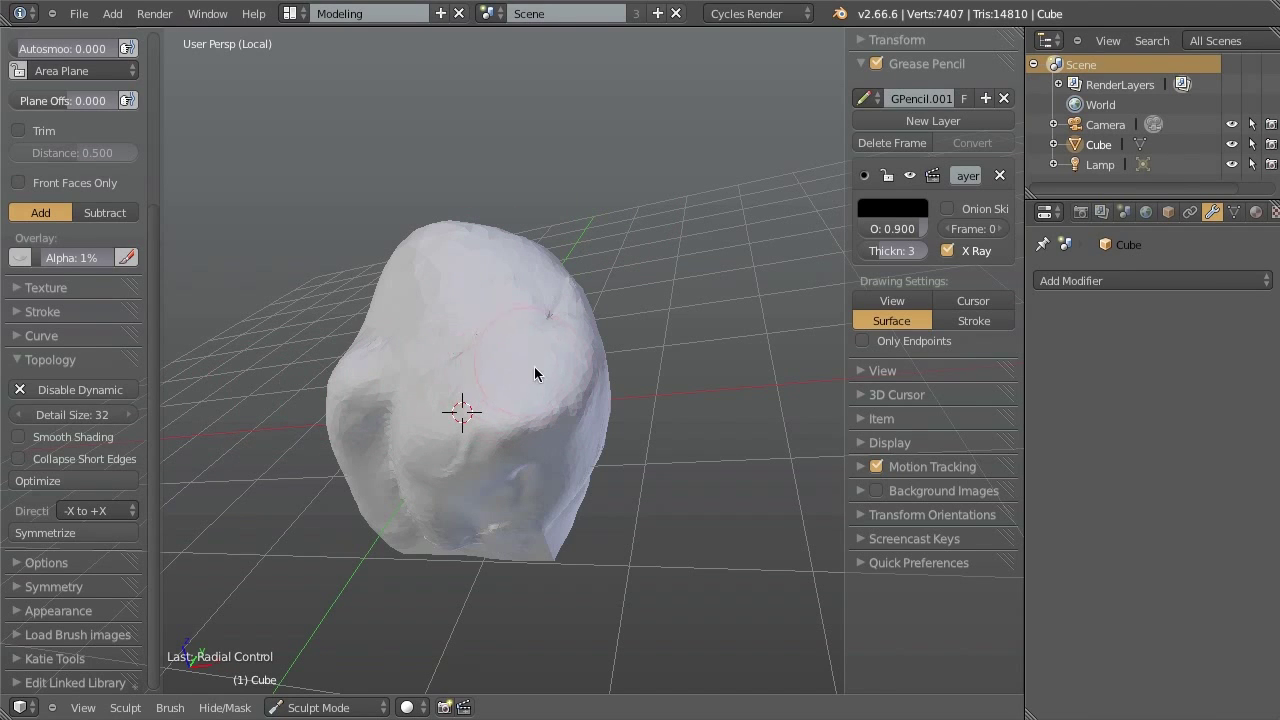
Set the detail size to 30 and sculpt a raised stroke in close-up beside the deep hollow
key("shift+d")
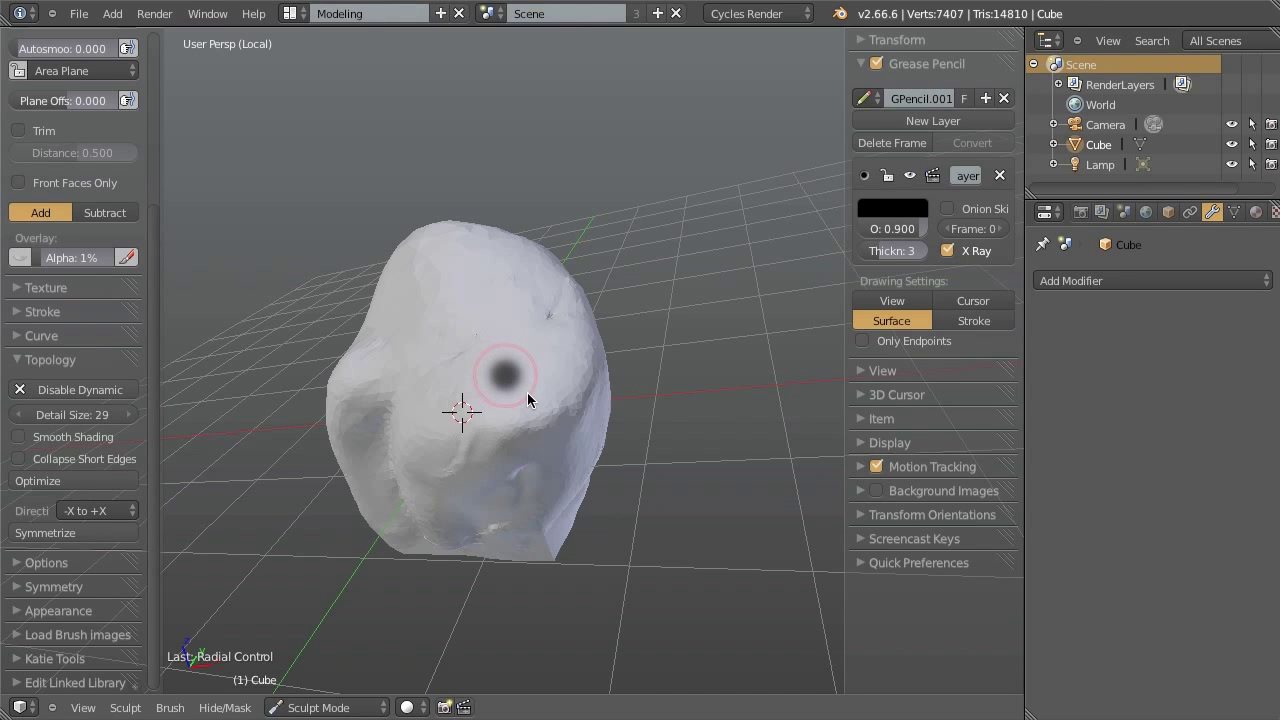
left_click(530, 390)
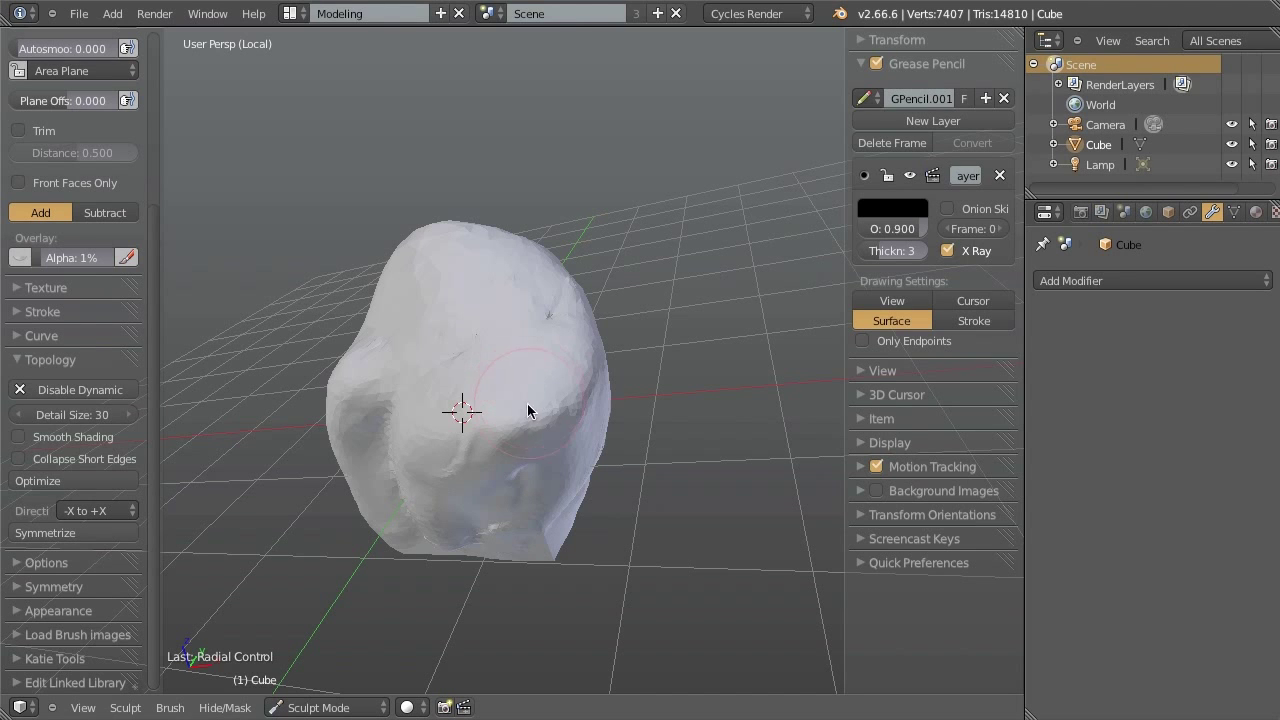
mouse_move(527, 403)
middle_mouse_down("ctrl")
mouse_move(590, 368)
mouse_move(632, 290)
middle_mouse_up("ctrl")
mouse_move(697, 194)
middle_mouse_down("shift")
mouse_move(657, 289)
mouse_move(625, 310)
middle_mouse_up("shift")
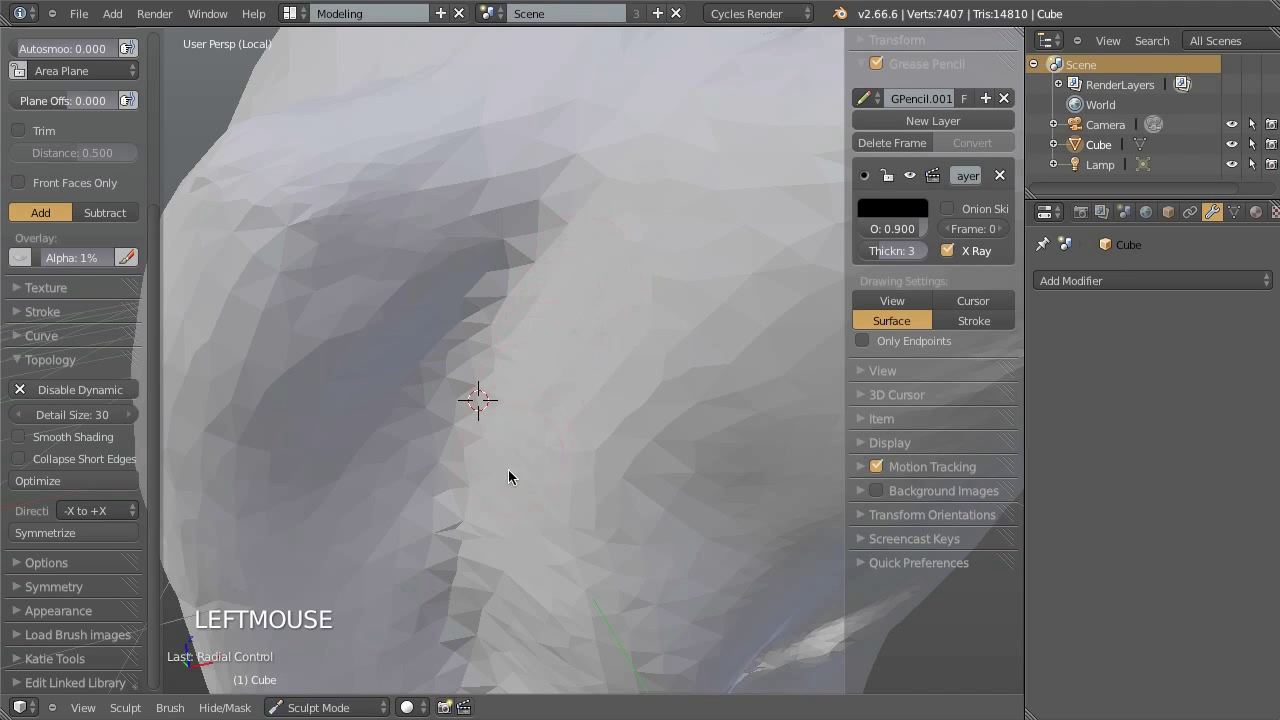
mouse_move(528, 403)
left_mouse_down()
mouse_move(528, 457)
mouse_move(591, 287)
mouse_move(542, 428)
left_mouse_up()
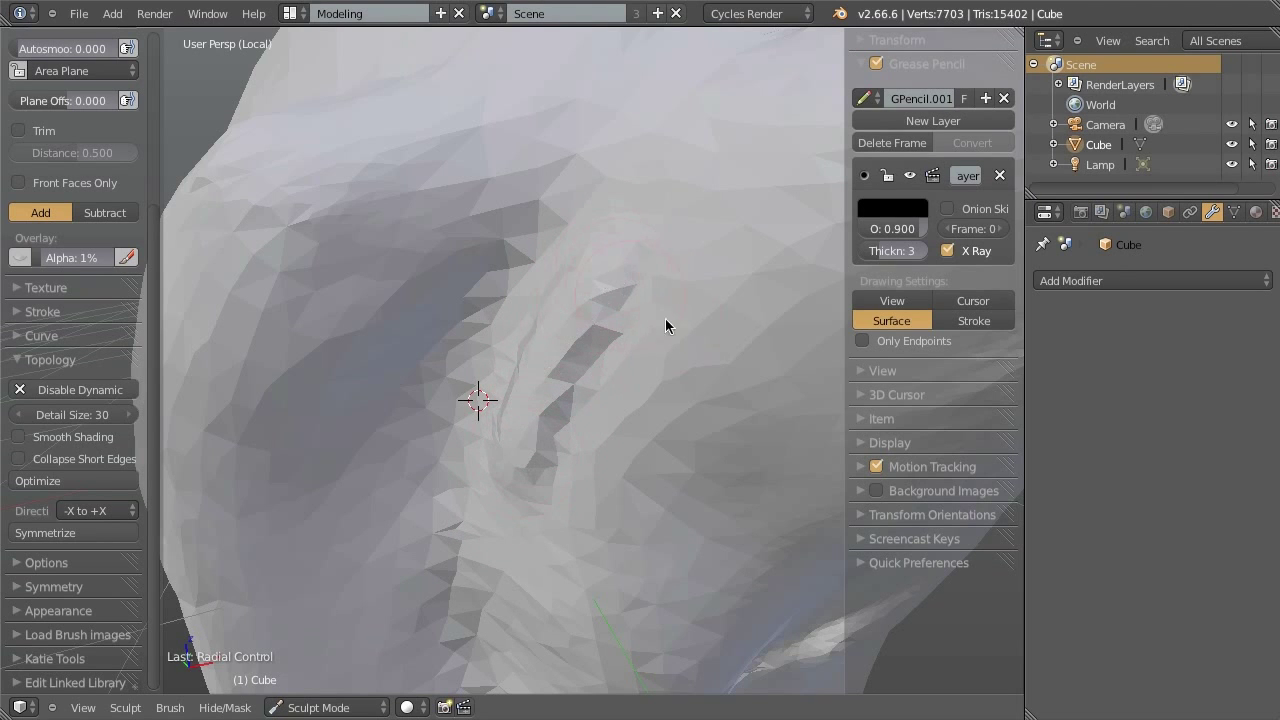
Sculpt smaller, finer strokes on the raised stroke at closer range, using an orthographic view
middle_click_drag(628, 396, 663, 360, "ctrl")
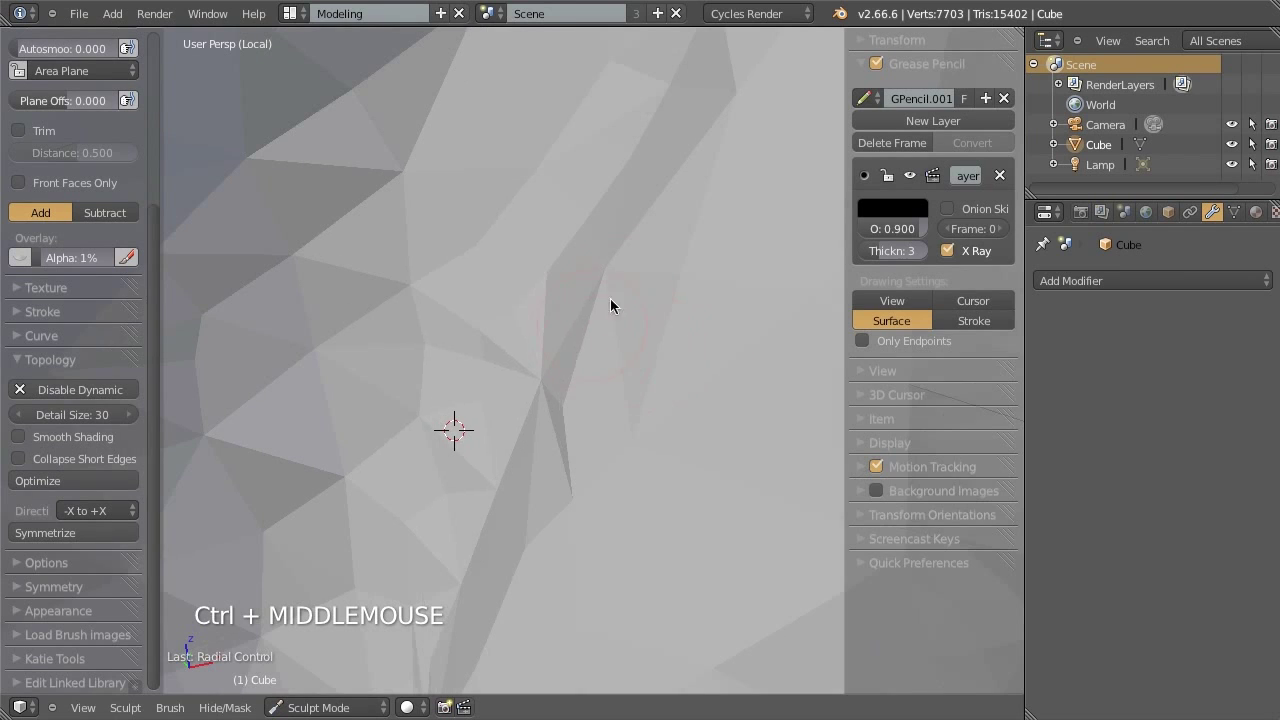
left_click(616, 290)
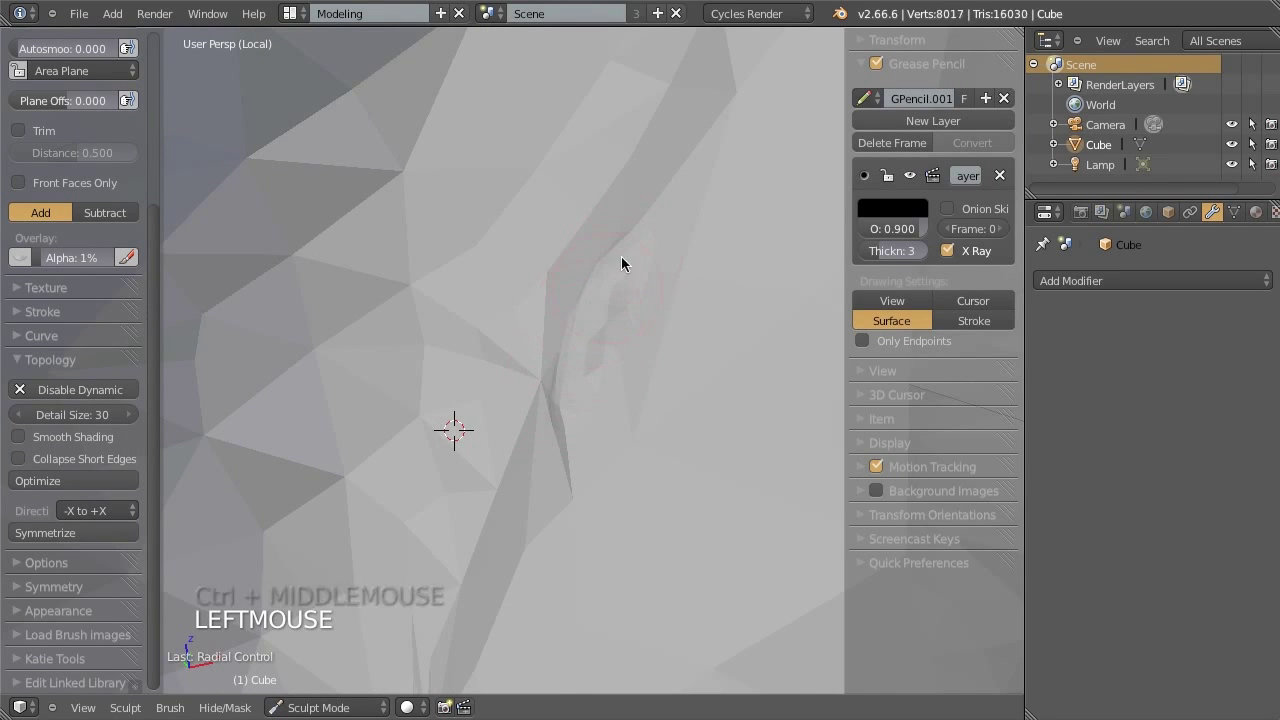
key("KP_5")
middle_click_drag(575, 352, 689, 185, "ctrl")
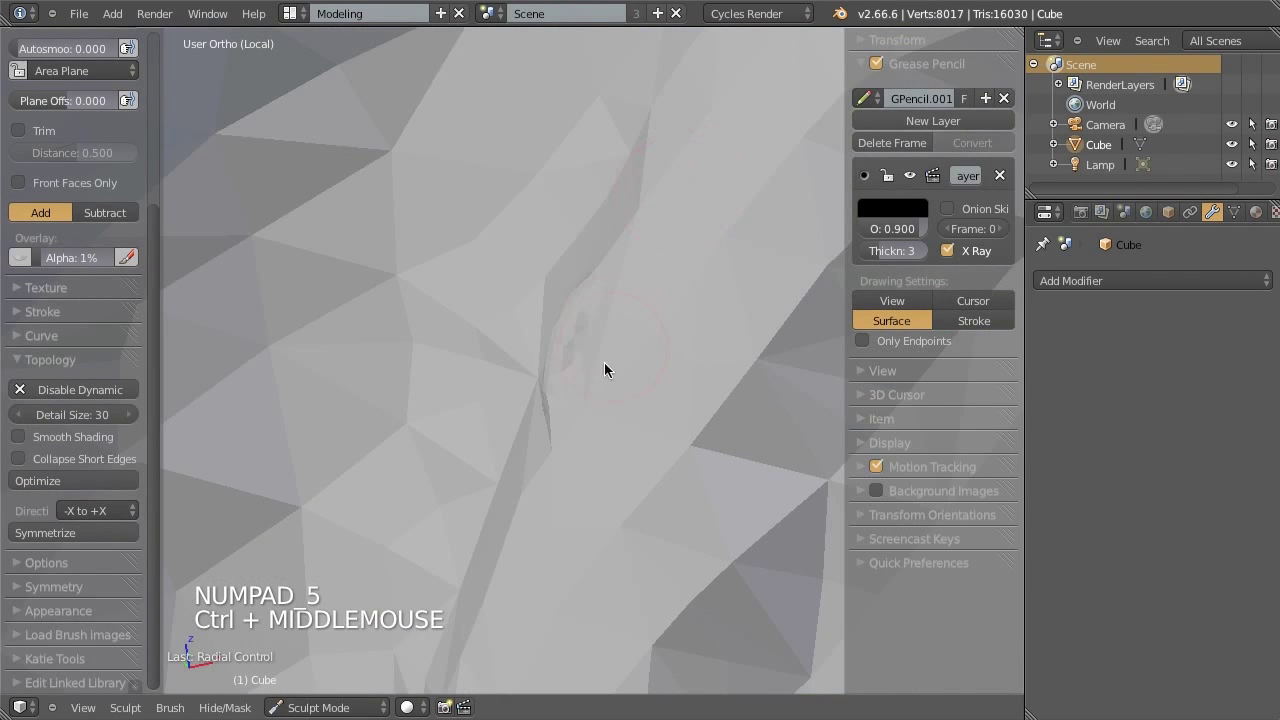
left_click_drag(604, 362, 585, 335)
Sculpt even finer strokes at extreme close range along the same raised area
mouse_move(651, 343)
middle_mouse_down("ctrl")
mouse_move(777, 186)
mouse_move(658, 322)
middle_mouse_up("ctrl")
left_click_drag(658, 322, 549, 486)
mouse_move(630, 385)
middle_mouse_down("ctrl")
mouse_move(689, 289)
mouse_move(706, 407)
middle_mouse_up("ctrl")
left_click_drag(706, 407, 603, 521)
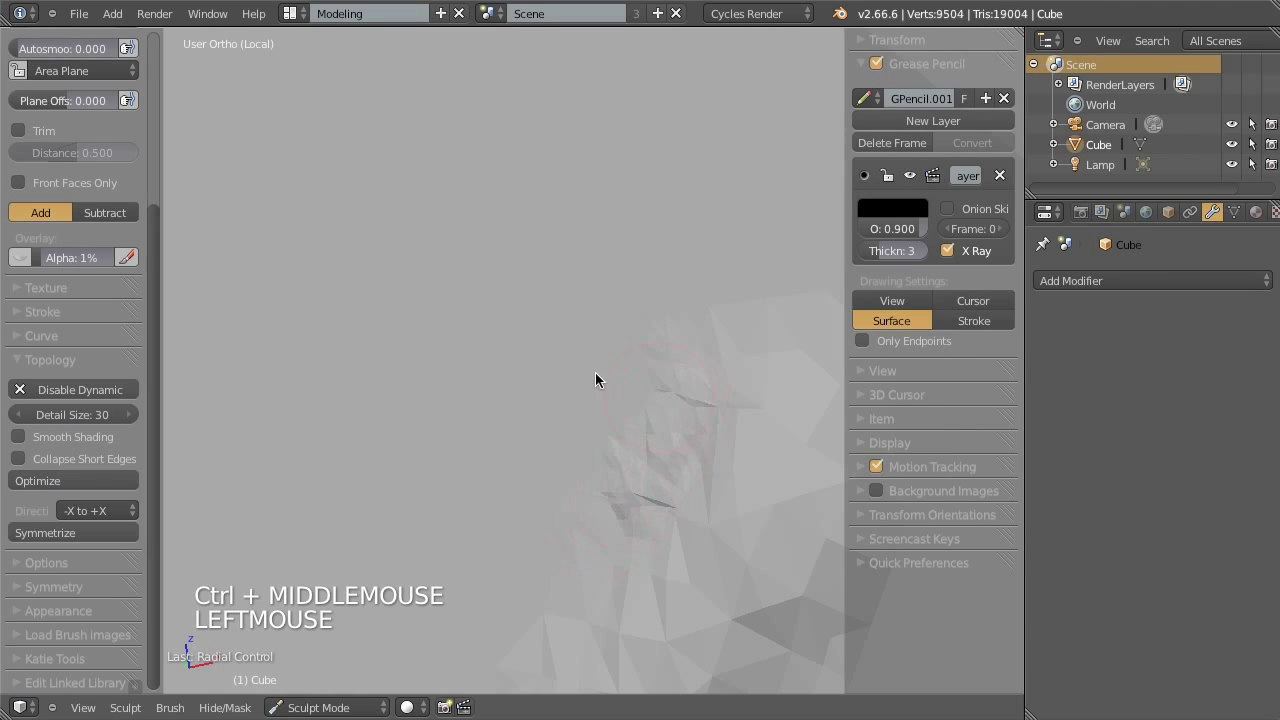
mouse_move(806, 337)
left_mouse_down()
mouse_move(694, 411)
mouse_move(675, 451)
left_mouse_up()
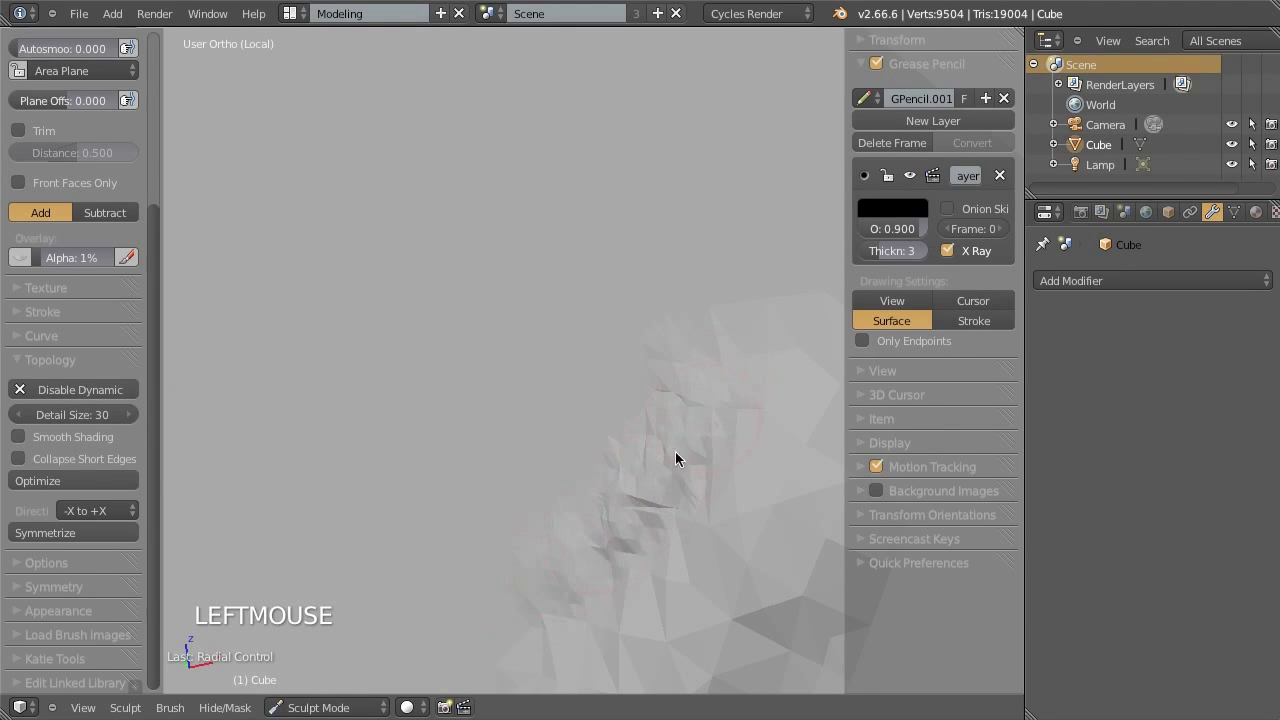
Smooth the tiny close-range strokes and compare their mesh density with the surrounding surface
left_click_drag(593, 512, 675, 469, "shift")
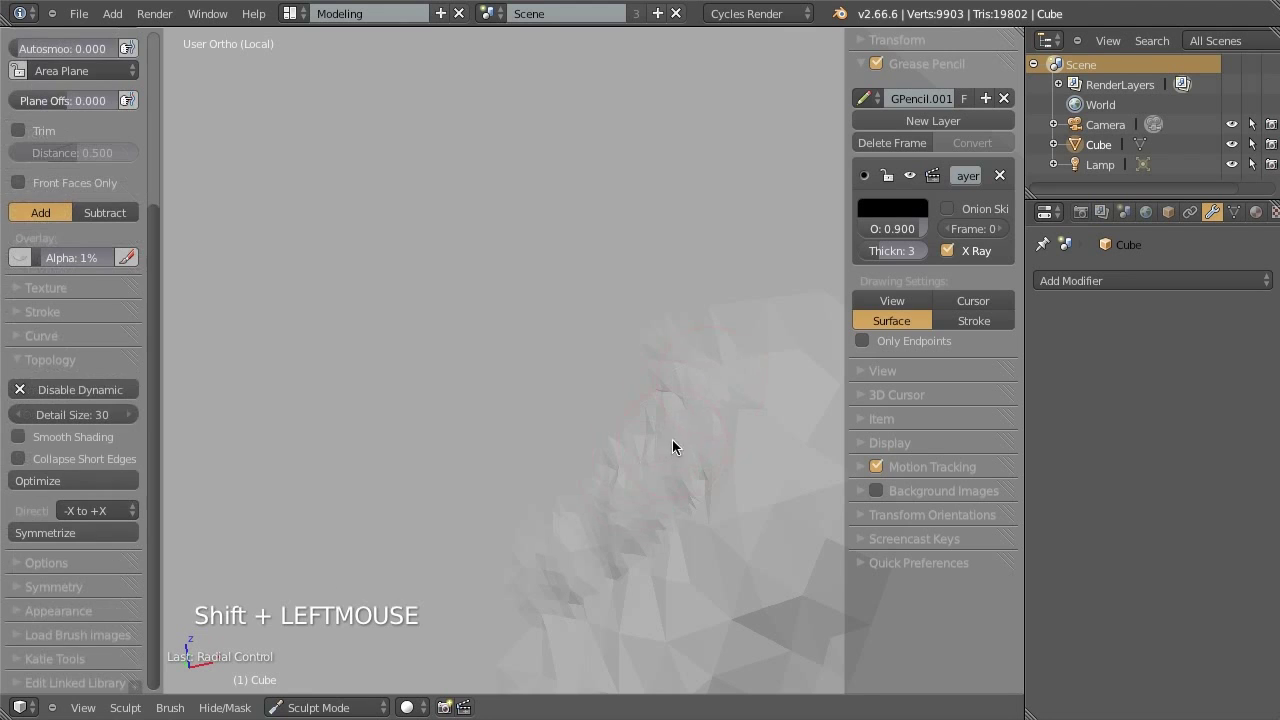
middle_click_drag(672, 439, 744, 366, "ctrl")
mouse_move(721, 358)
left_mouse_down("shift")
mouse_move(655, 400)
mouse_move(624, 451)
left_mouse_up("shift")
mouse_move(720, 366)
middle_mouse_down("ctrl")
mouse_move(757, 337)
mouse_move(551, 511)
mouse_move(551, 471)
mouse_move(685, 337)
mouse_move(749, 309)
mouse_move(586, 449)
mouse_move(491, 560)
middle_mouse_up("ctrl")
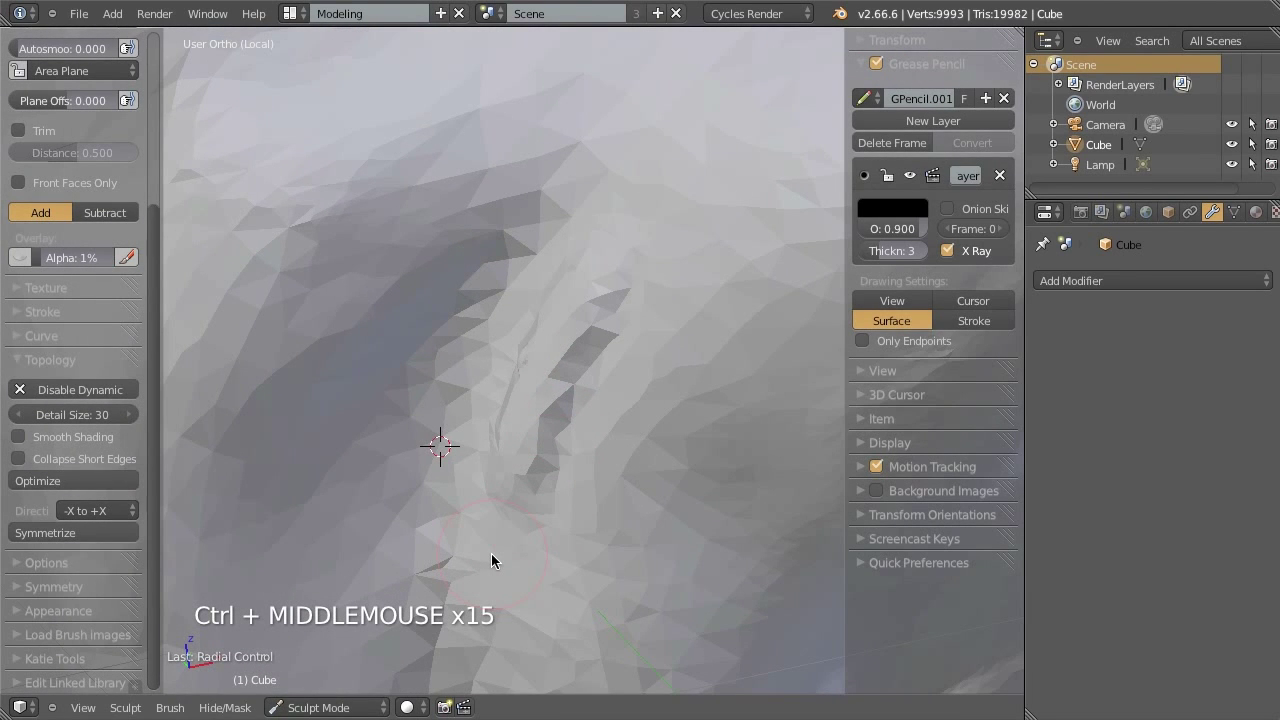
Examine the wireframe density around the fine strokes at close range and zoom back out to the whole model
key("z")
mouse_move(523, 354)
middle_mouse_down("ctrl")
mouse_move(677, 240)
mouse_move(657, 251)
mouse_move(724, 181)
mouse_move(700, 209)
middle_mouse_up("ctrl")
key("z")
mouse_move(594, 357)
middle_mouse_down("ctrl")
mouse_move(589, 369)
mouse_move(656, 276)
mouse_move(642, 292)
middle_mouse_up("ctrl")
mouse_move(642, 292)
middle_mouse_down("ctrl")
mouse_move(537, 391)
mouse_move(450, 571)
middle_mouse_up("ctrl")
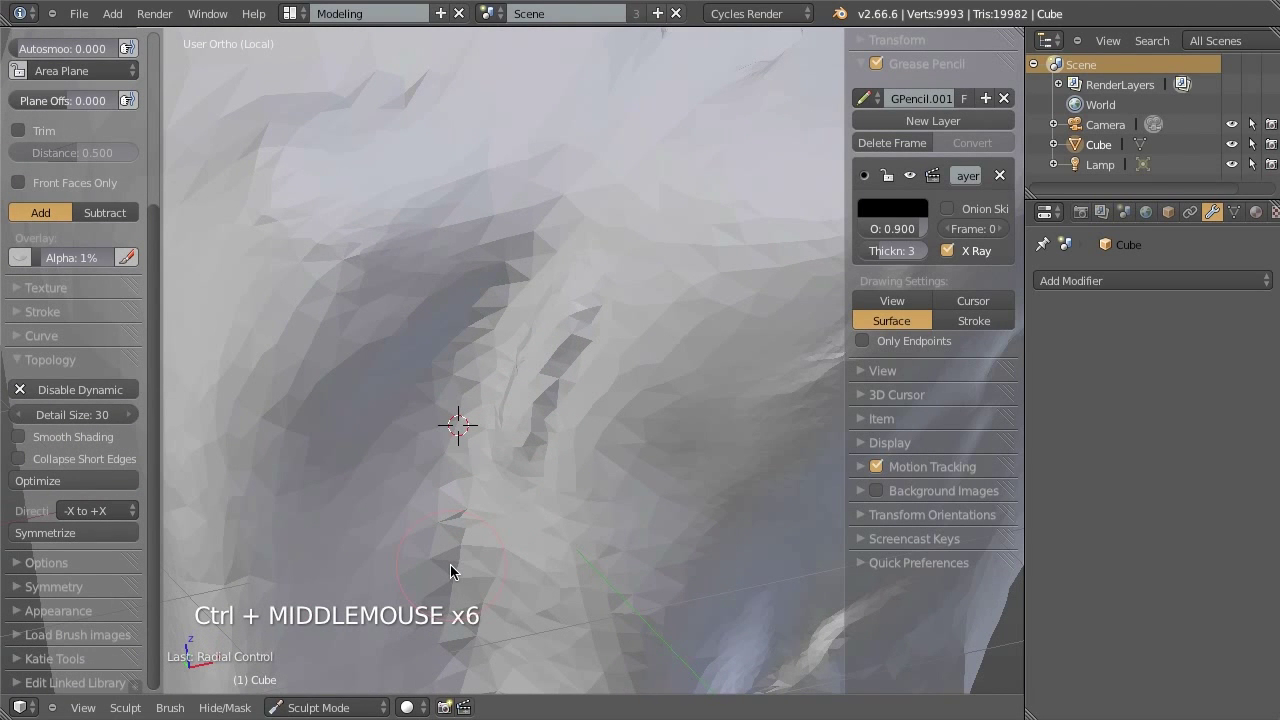
mouse_move(757, 214)
middle_mouse_down("ctrl")
mouse_move(651, 323)
mouse_move(468, 572)
middle_mouse_up("ctrl")
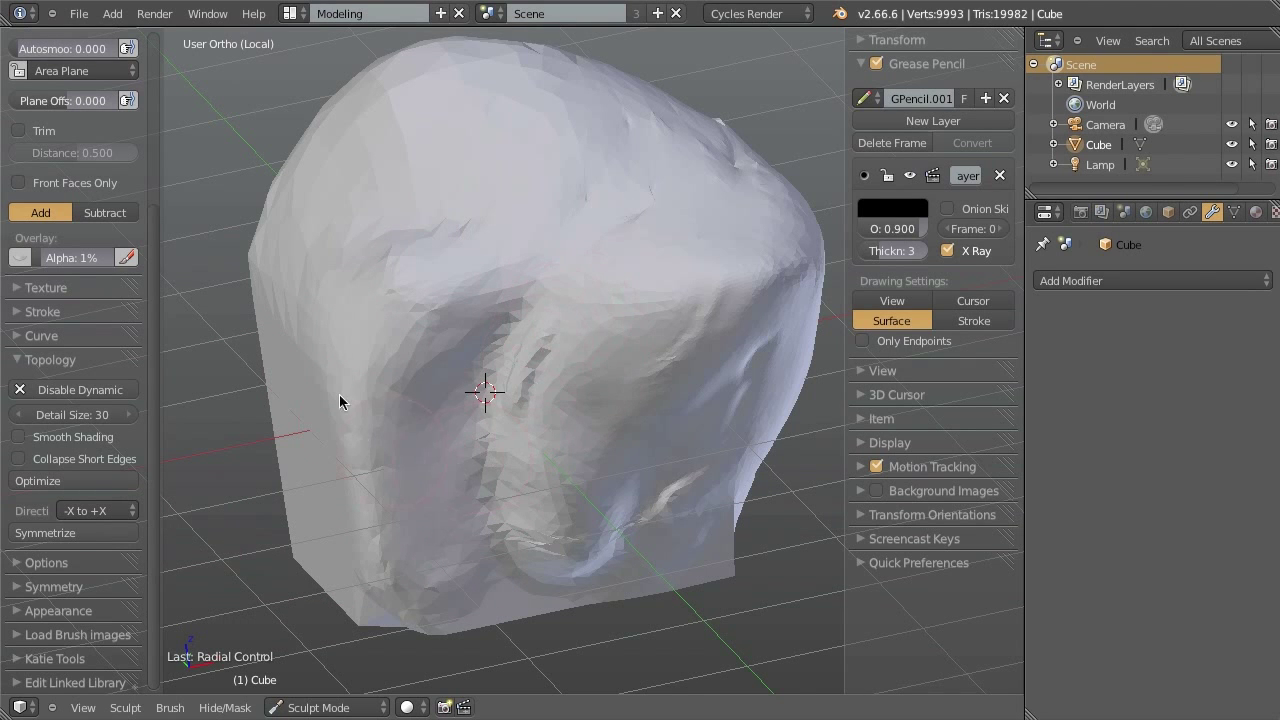
Shade the whole mesh smooth in Edit Mode and return to Sculpt Mode
key("Tab")
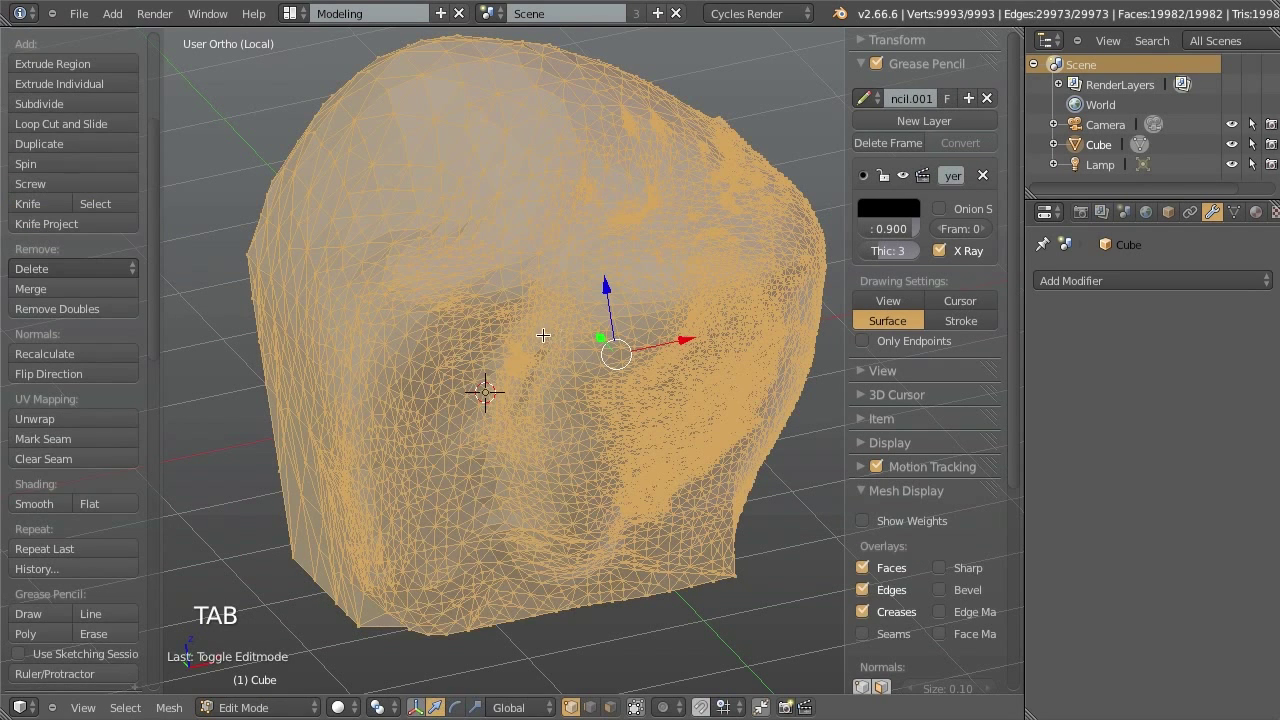
key("w")
left_click(510, 568)
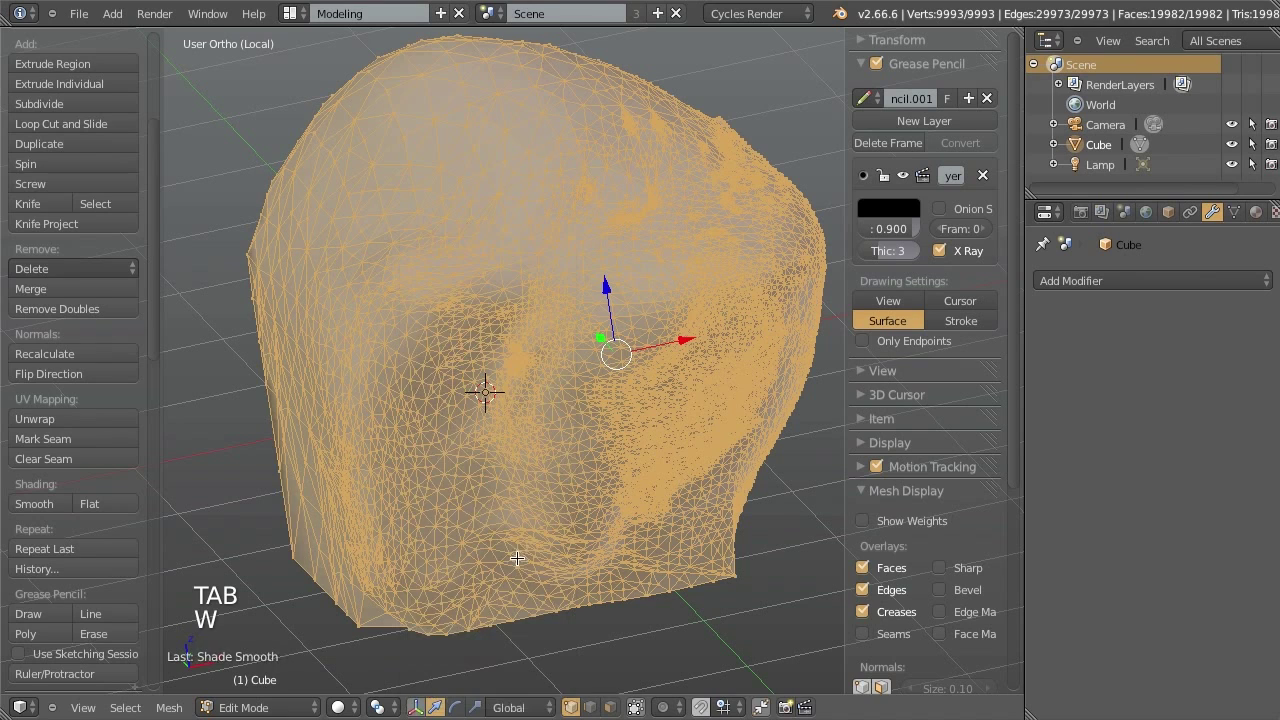
key("Tab")
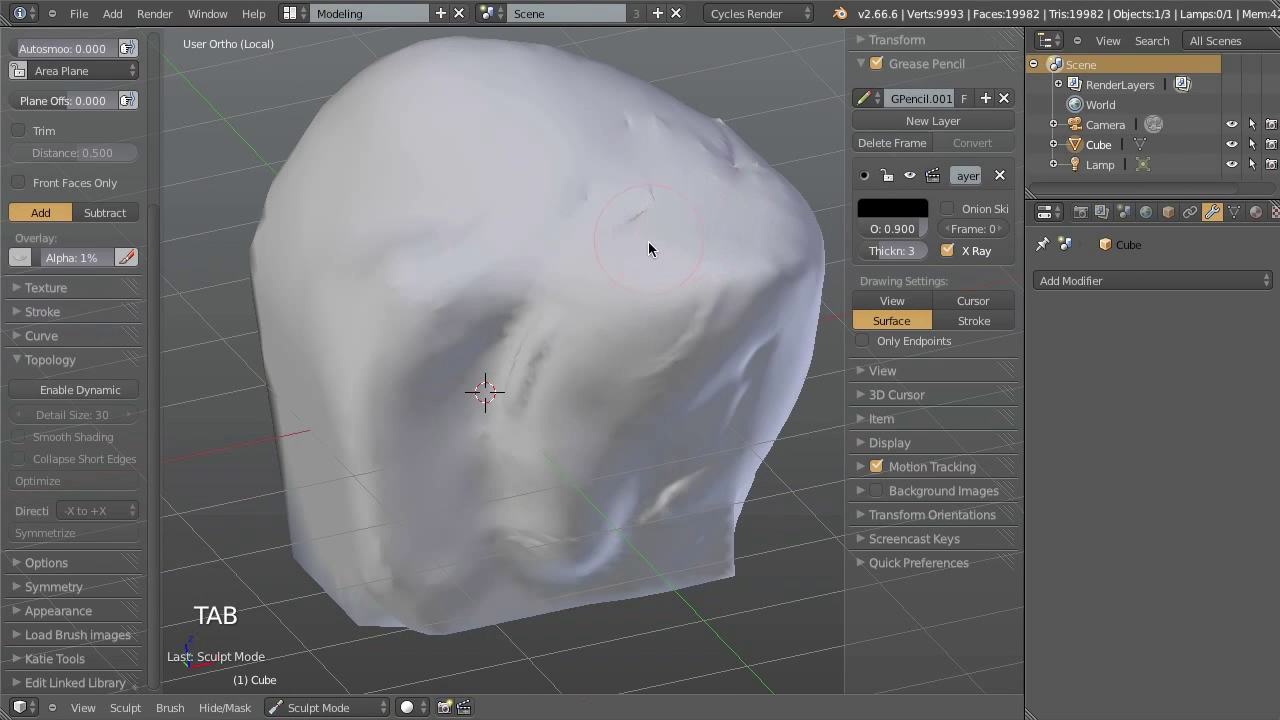
Re-enable dynamic topology with Smooth Shading and sculpt a raised stroke inside the hollow with an enlarged brush
left_click(86, 390)
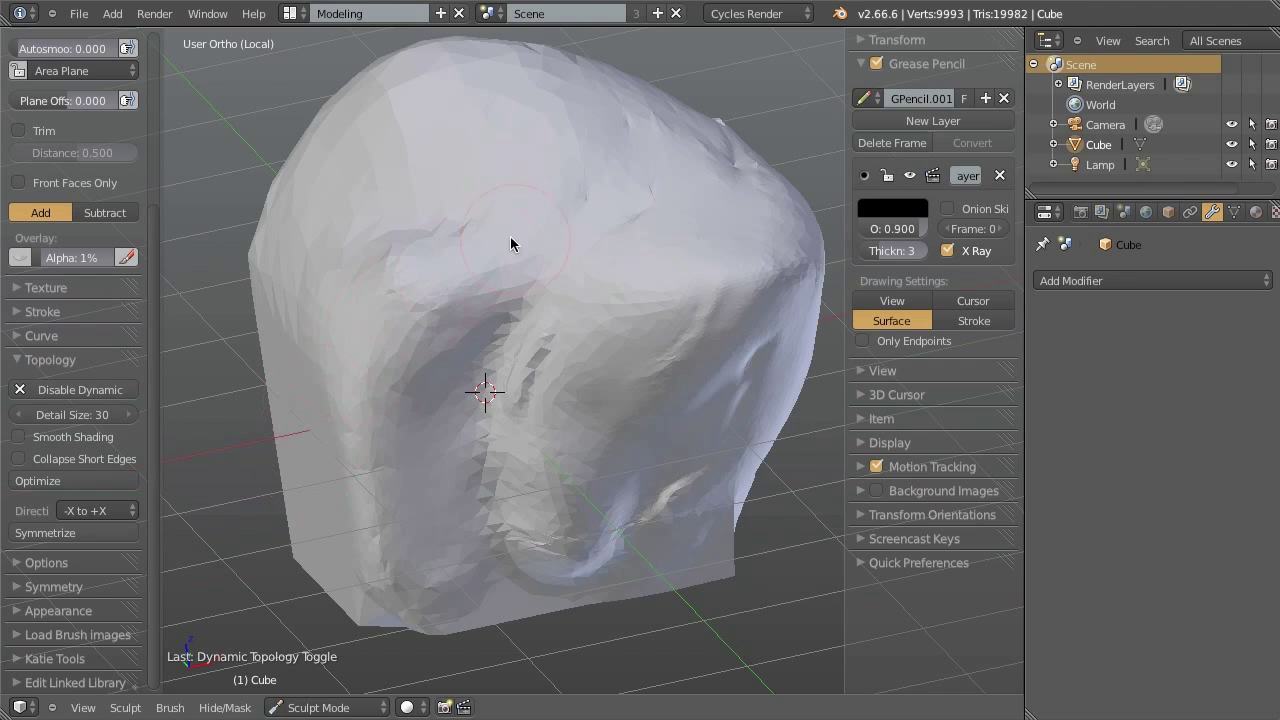
left_click(73, 438)
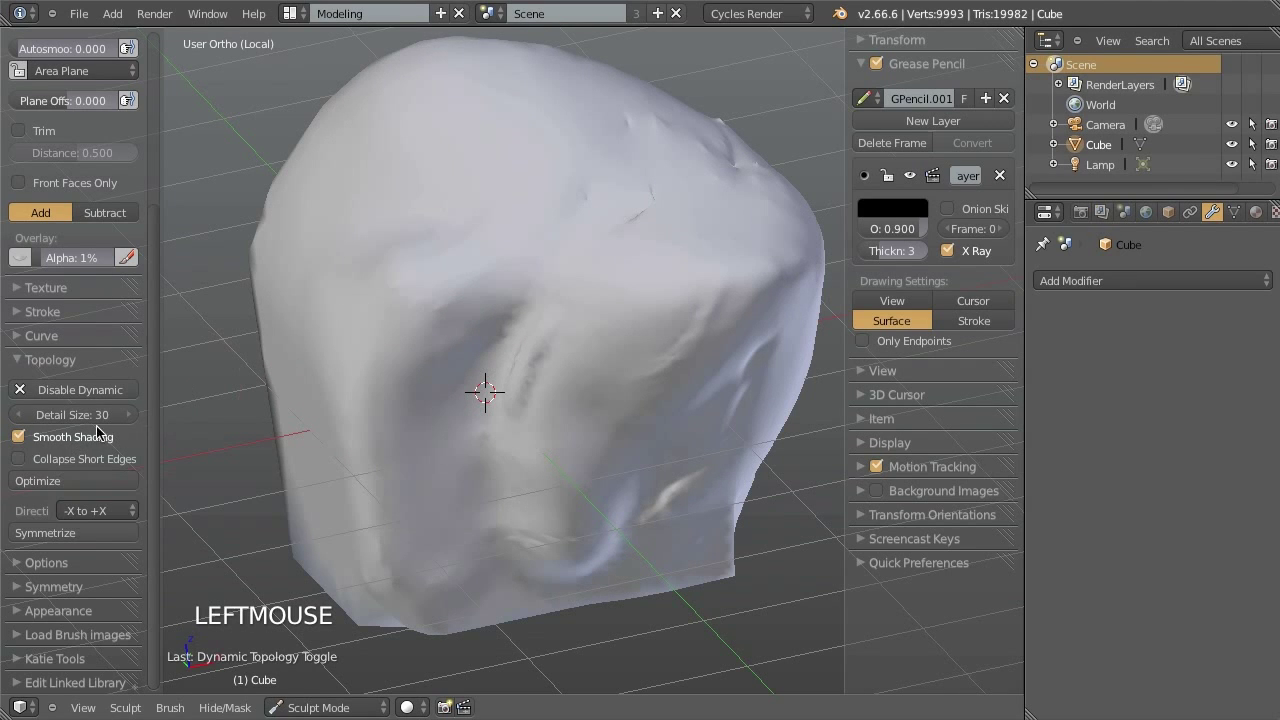
middle_click_drag(603, 288, 403, 360, "ctrl")
key("f")
left_click(444, 300)
mouse_move(444, 300)
left_mouse_down()
mouse_move(360, 486)
mouse_move(409, 360)
mouse_move(341, 497)
left_mouse_up()
Turn off Smooth Shading and smooth away the new stroke in the hollow and the fine strokes beside it
left_click(100, 436)
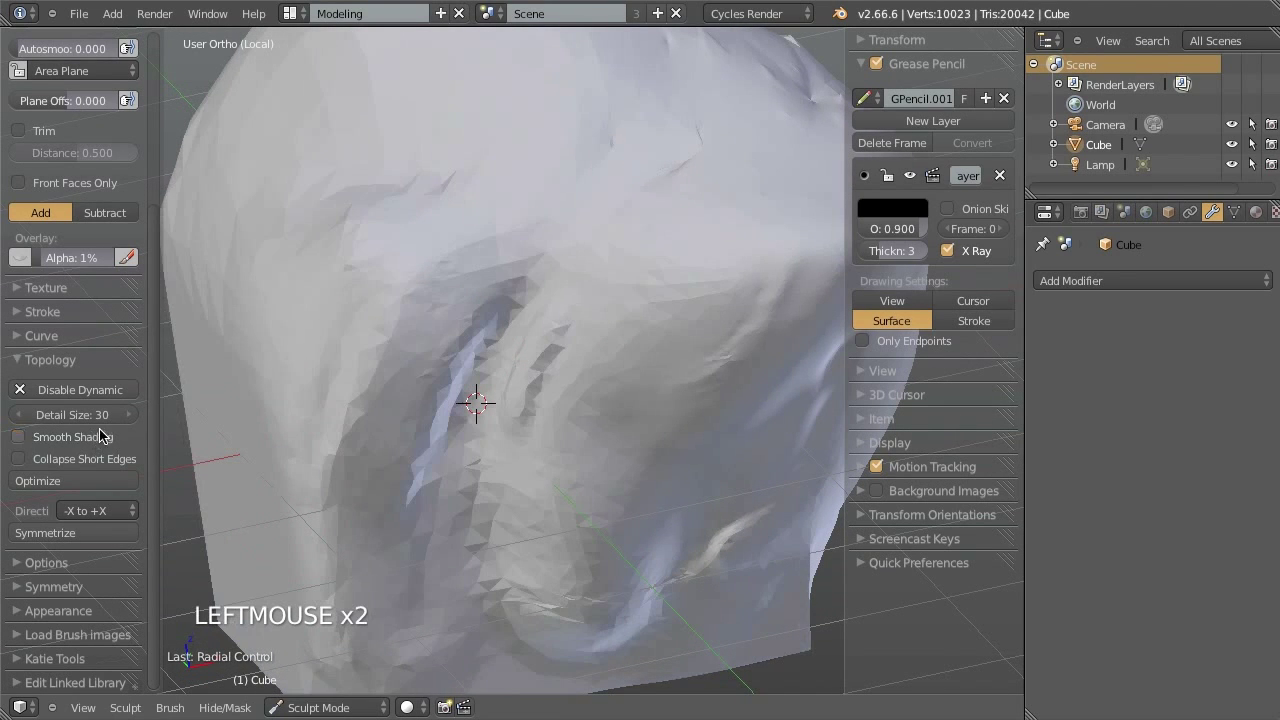
mouse_move(461, 320)
left_mouse_down("shift")
mouse_move(437, 520)
mouse_move(466, 366)
mouse_move(314, 466)
mouse_move(296, 440)
left_mouse_up("shift")
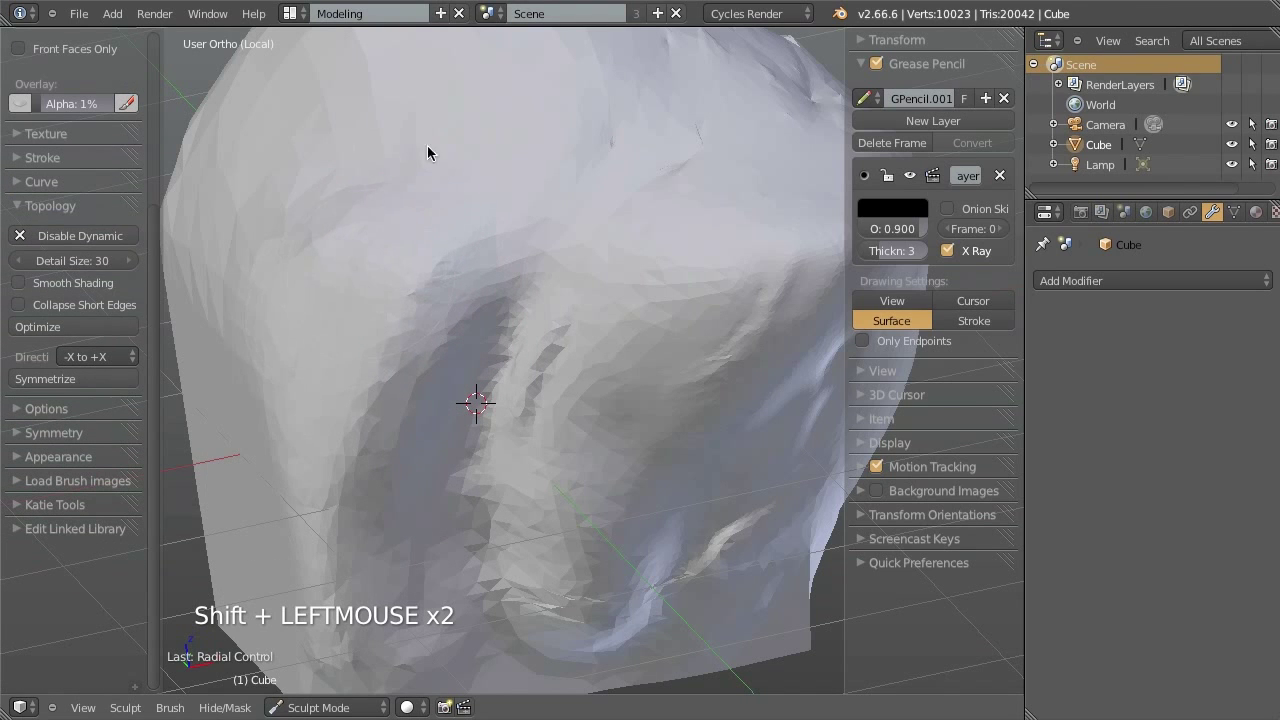
mouse_move(352, 492)
left_mouse_down()
mouse_move(424, 296)
mouse_move(365, 471)
mouse_move(494, 231)
mouse_move(407, 480)
mouse_move(440, 489)
mouse_move(474, 405)
mouse_move(471, 514)
left_mouse_up()
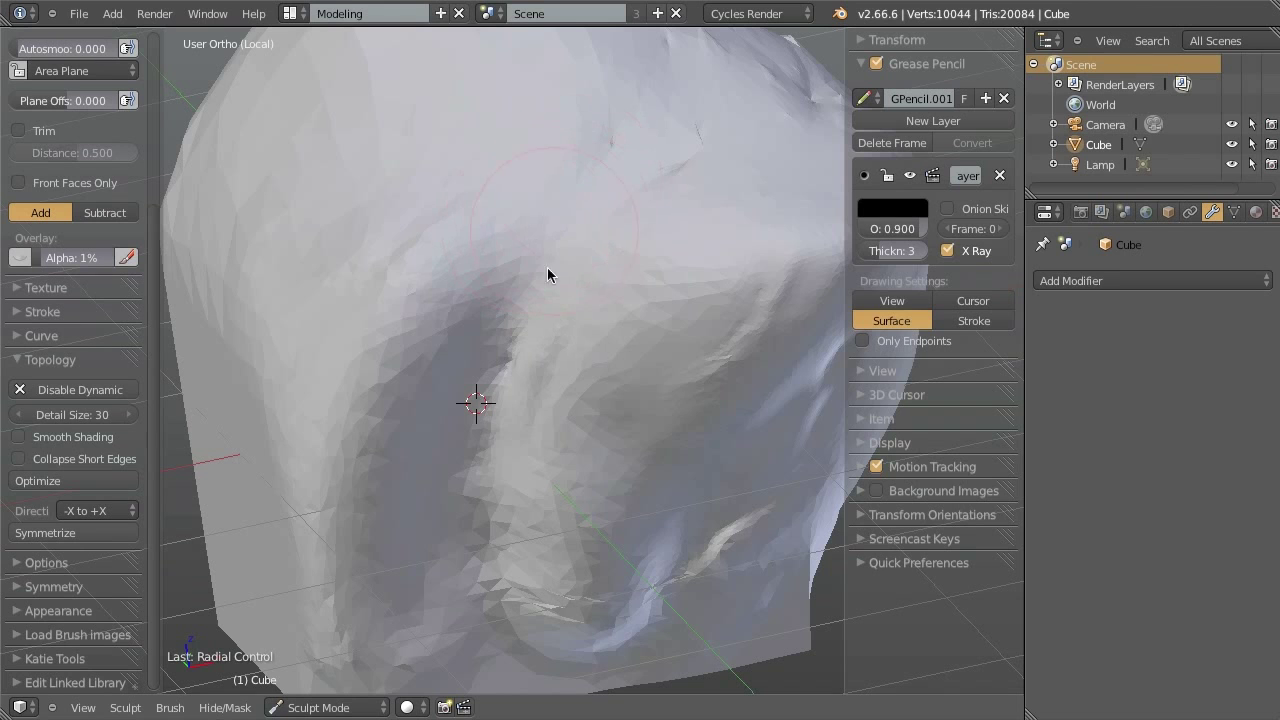
left_click_drag(434, 252, 316, 301)
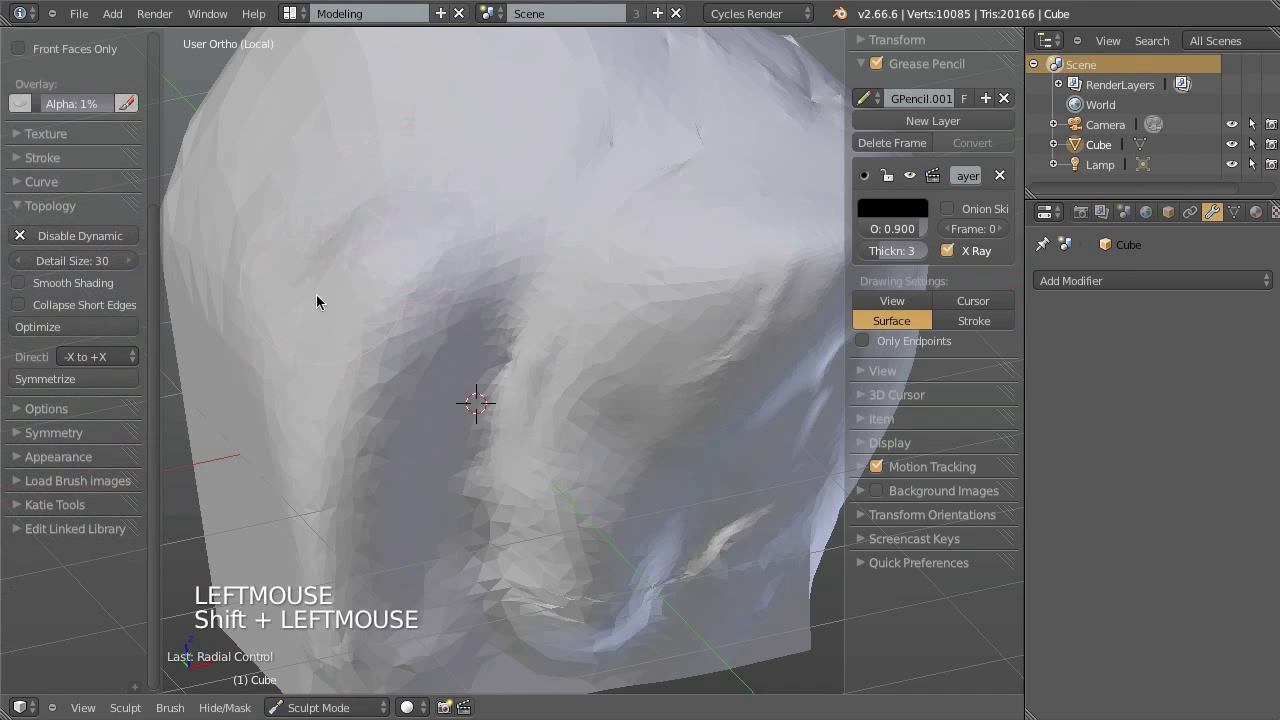
Sculpt a stroke with the Crease brush along the hollow's outer rim and switch back to the clay brush
key("shift+c")
left_click_drag(473, 221, 320, 435)
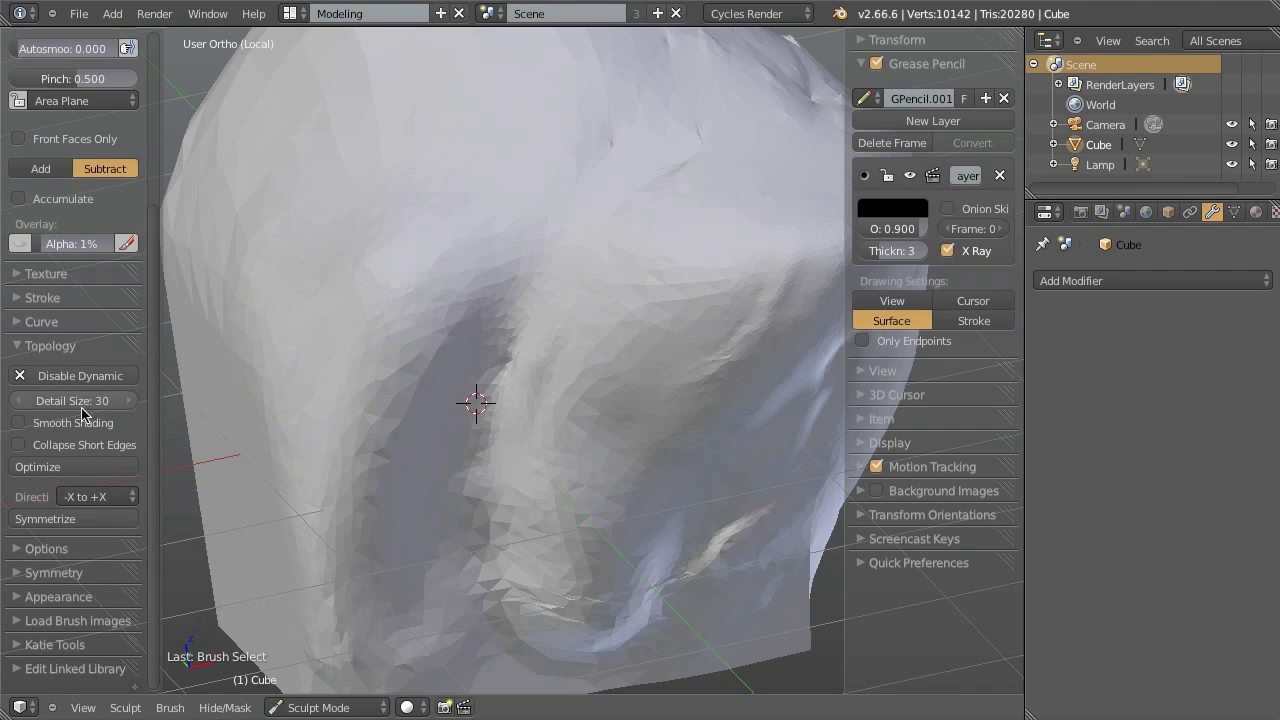
key("c")
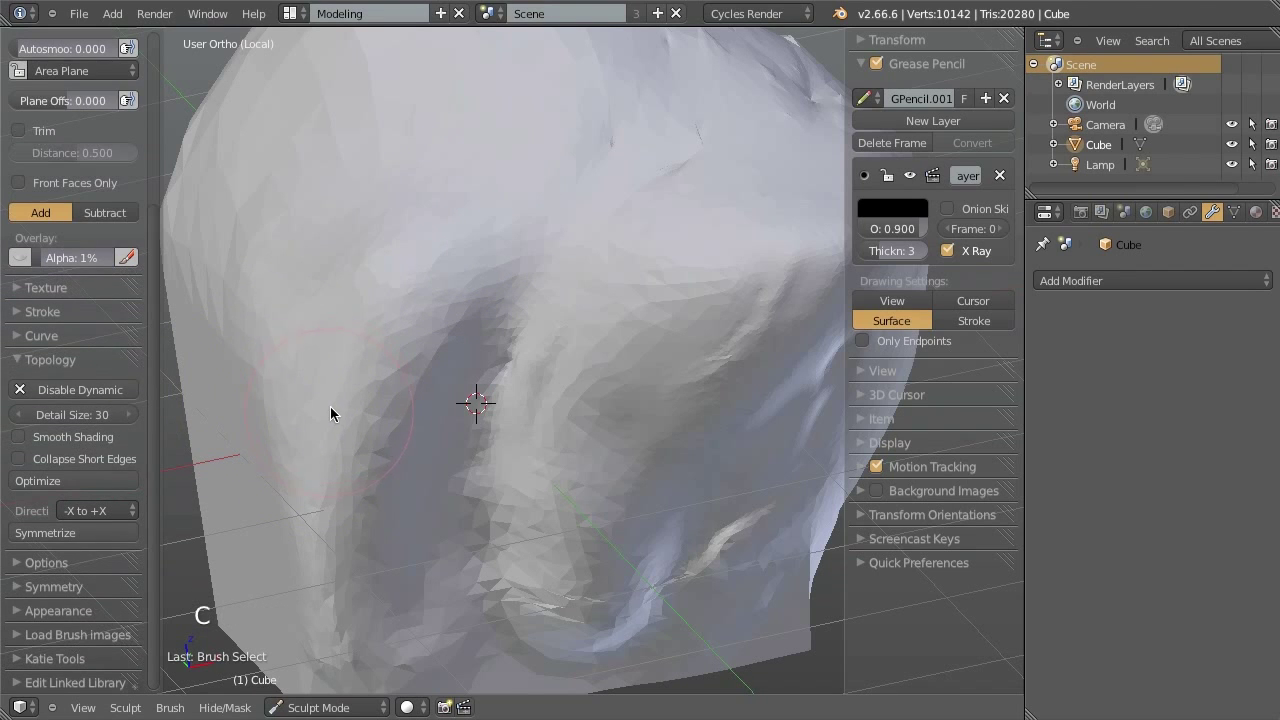
Toggle Collapse Short Edges on and back off while examining the dense stroke area at close range
left_click(98, 463)
mouse_move(597, 376)
middle_mouse_down("ctrl")
mouse_move(714, 200)
mouse_move(703, 209)
middle_mouse_up("ctrl")
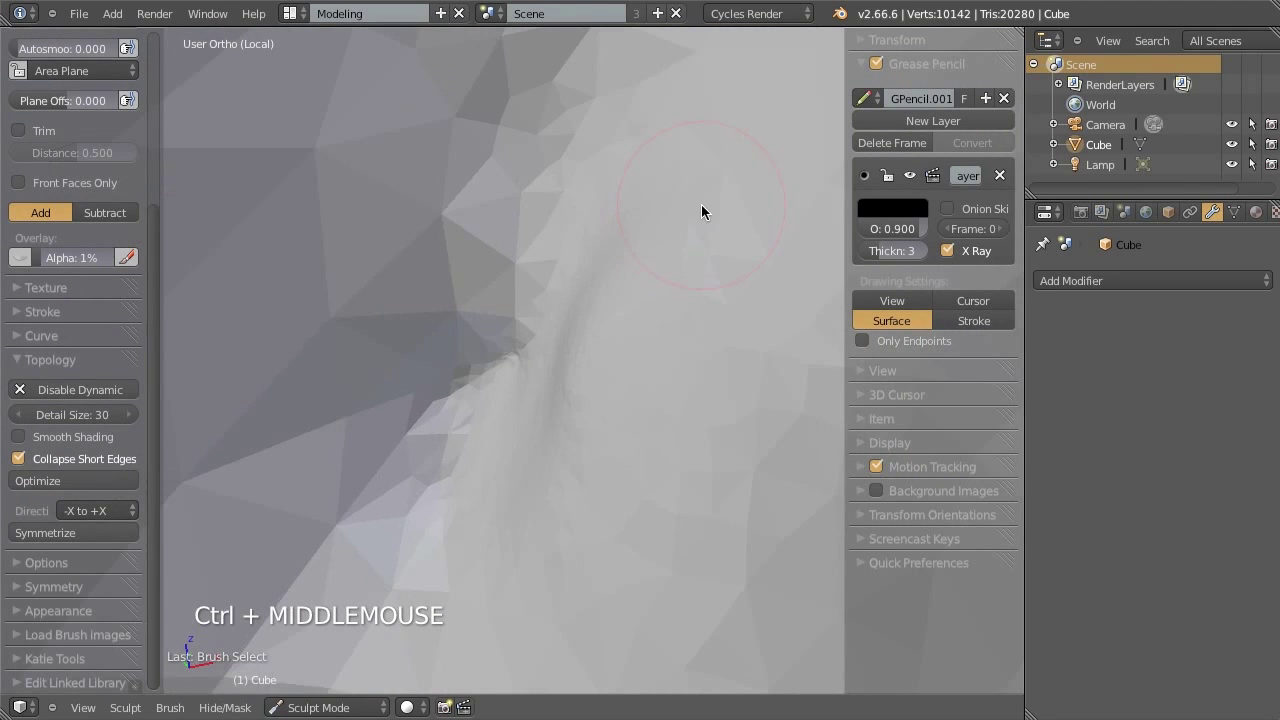
mouse_move(544, 355)
middle_mouse_down("ctrl")
mouse_move(620, 302)
mouse_move(705, 205)
mouse_move(634, 290)
mouse_move(125, 436)
middle_mouse_up("ctrl")
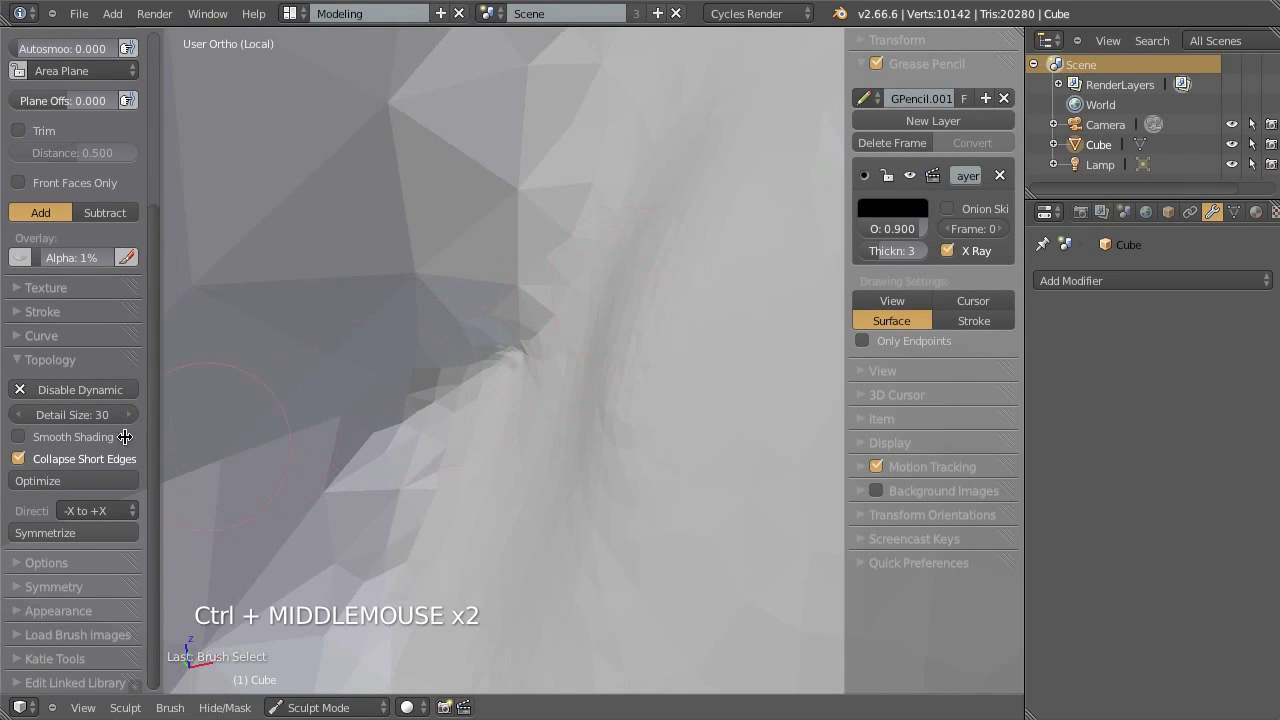
left_click(90, 460)
mouse_move(580, 320)
middle_mouse_down("ctrl")
mouse_move(569, 334)
mouse_move(594, 223)
middle_mouse_up("ctrl")
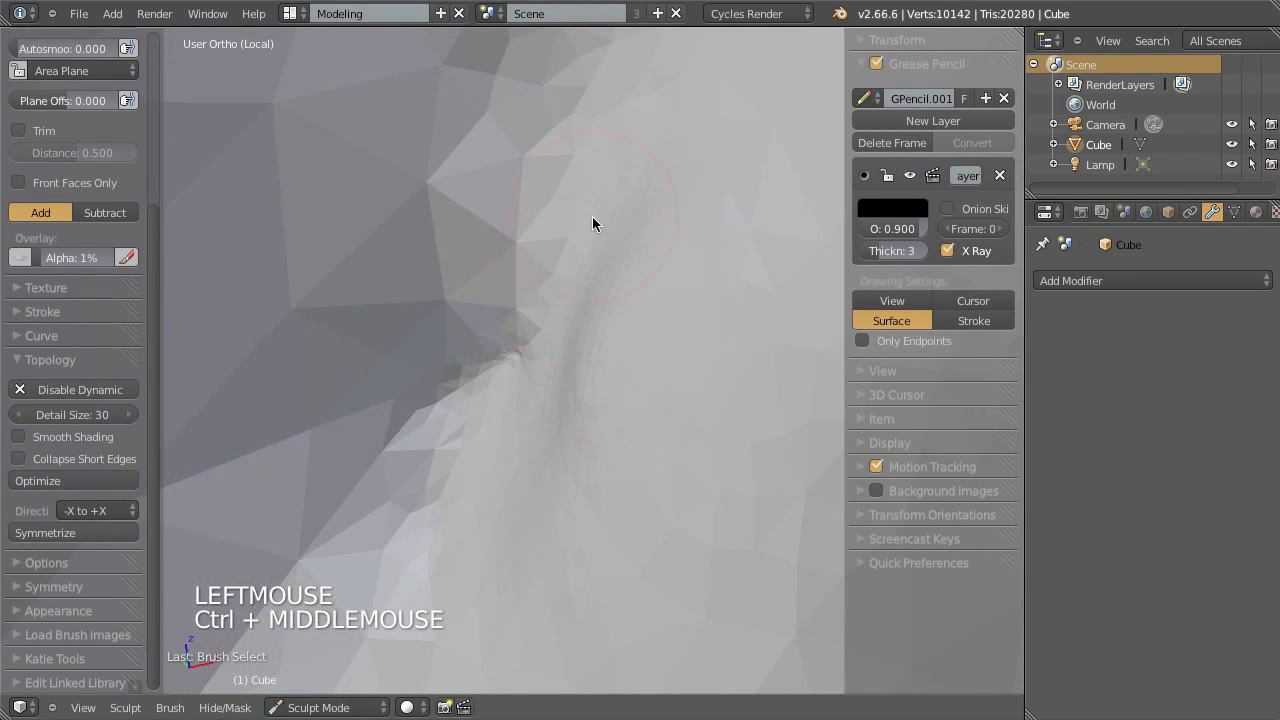
Sculpt short clay strokes over the dense ridge beside the hollow and smooth them into the surface
left_click(559, 260)
mouse_move(522, 320)
middle_mouse_down()
mouse_move(554, 389)
mouse_move(634, 246)
mouse_move(560, 349)
mouse_move(597, 334)
mouse_move(583, 397)
mouse_move(551, 423)
mouse_move(564, 335)
middle_mouse_up()
mouse_move(564, 335)
left_mouse_down()
mouse_move(486, 423)
mouse_move(528, 297)
left_mouse_up()
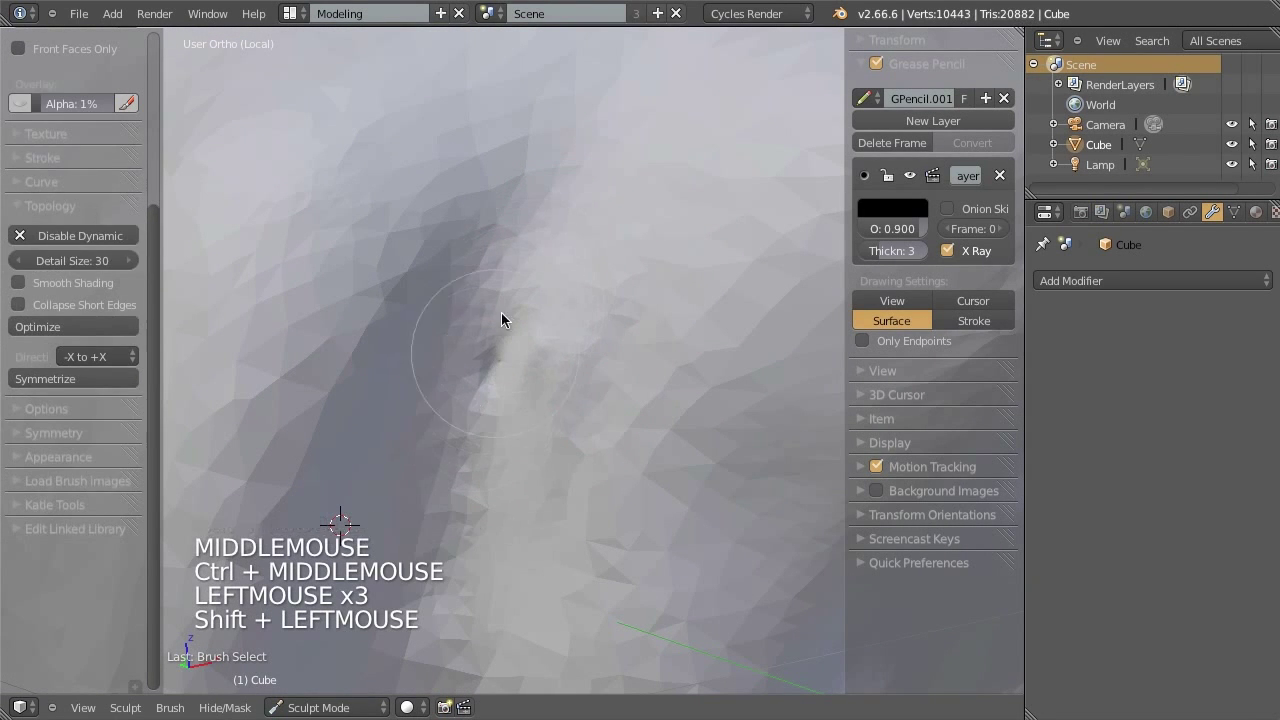
mouse_move(502, 361)
left_mouse_down()
mouse_move(504, 381)
mouse_move(477, 393)
left_mouse_up()
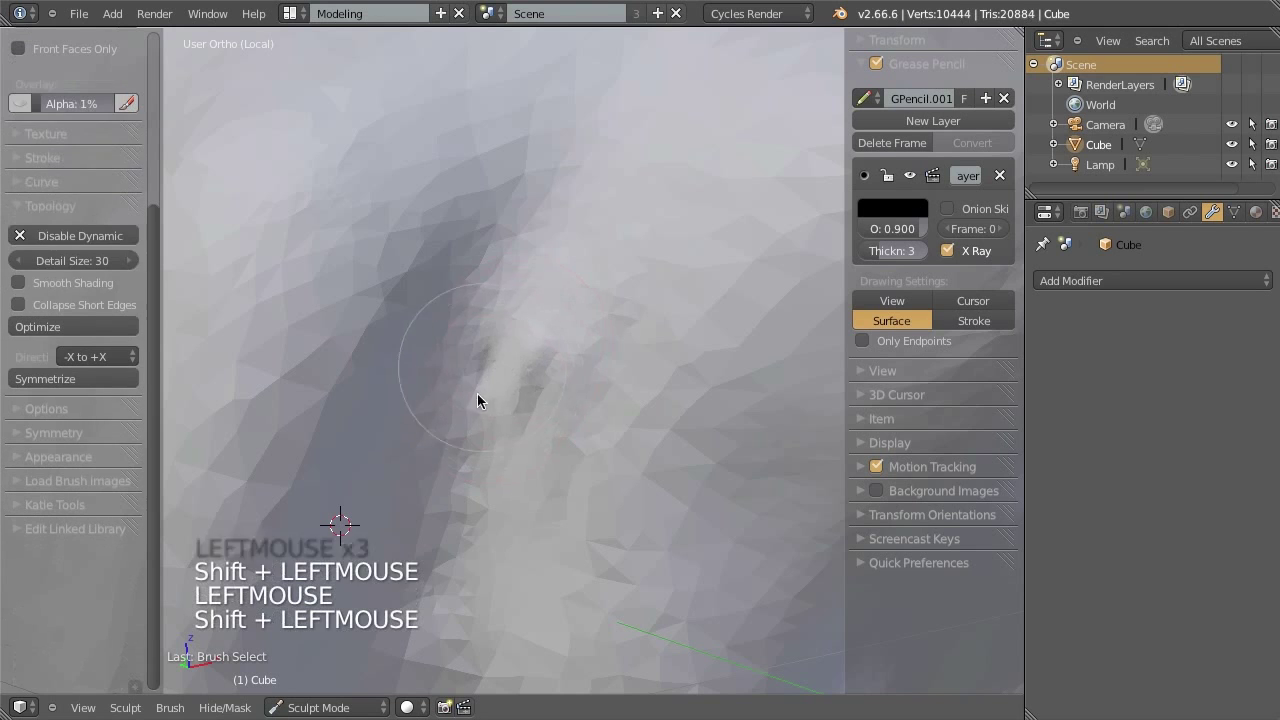
right_click_drag(497, 357, 603, 268)
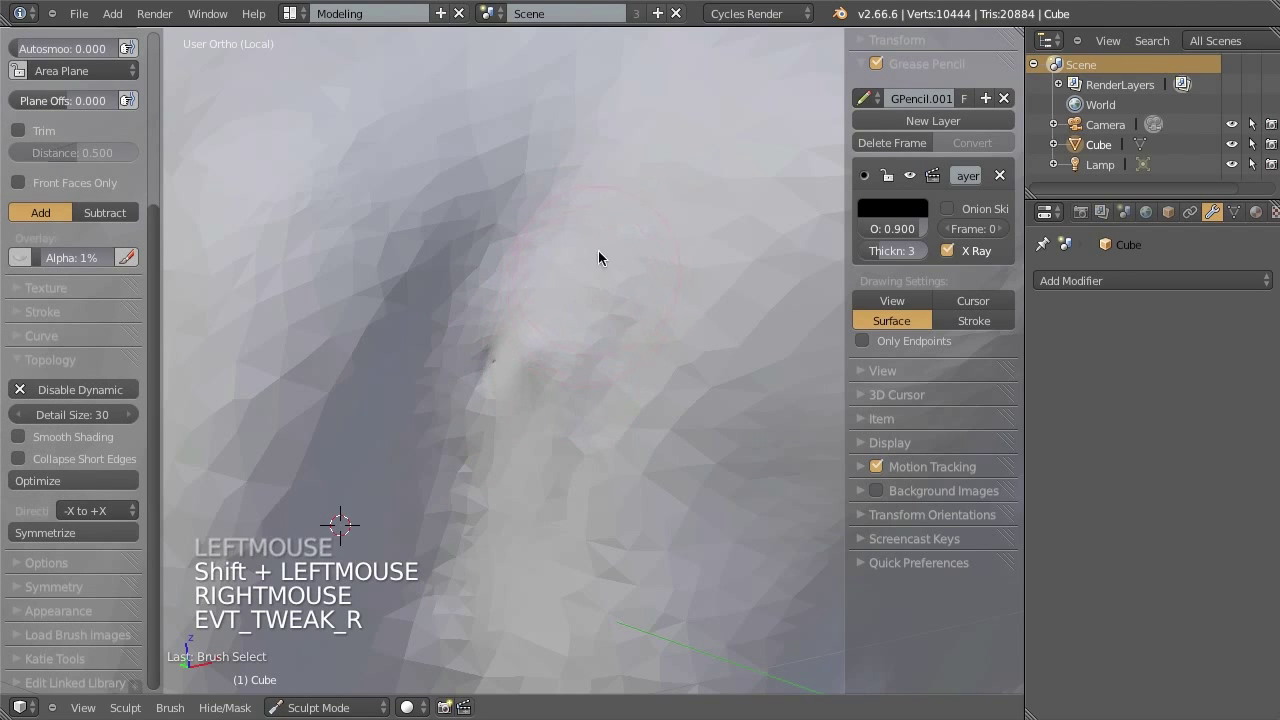
mouse_move(600, 332)
middle_mouse_down("ctrl")
mouse_move(551, 431)
mouse_move(506, 350)
middle_mouse_up("ctrl")
left_click_drag(506, 350, 460, 444, "shift")
left_click_drag(556, 253, 437, 449, "shift")
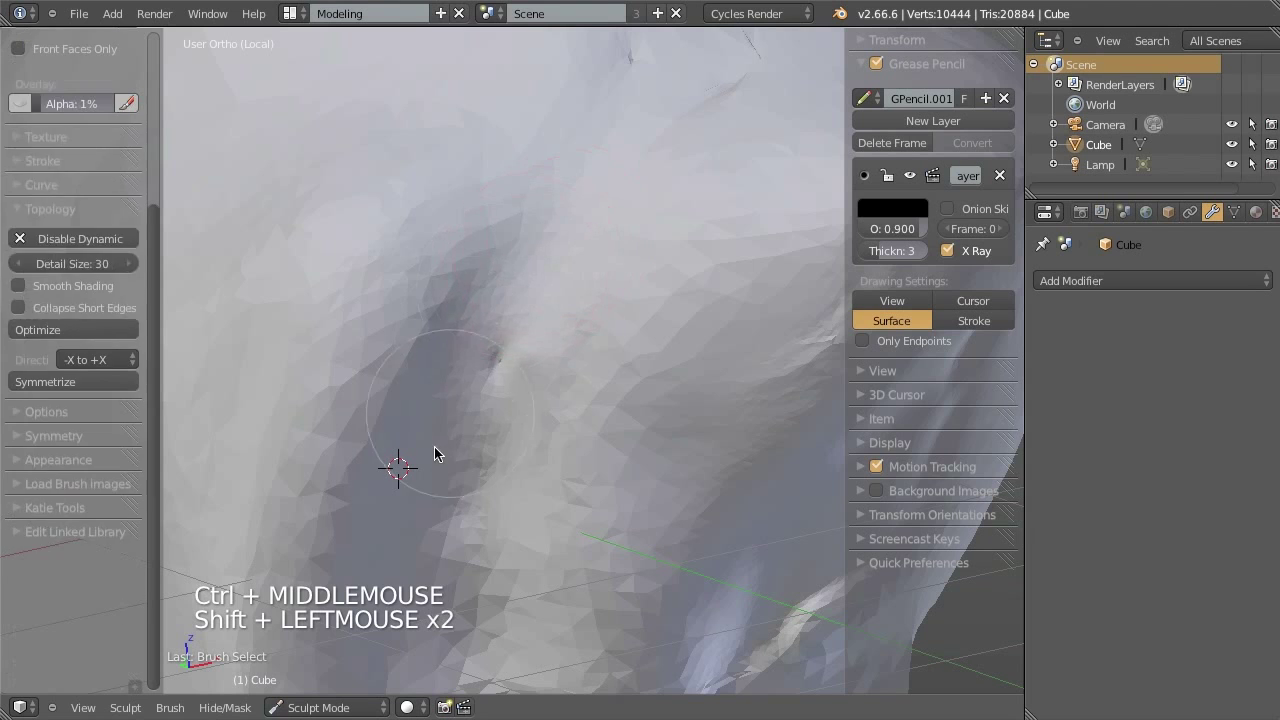
Build up a rounded lump over the dense ridge with Collapse Short Edges off
mouse_move(536, 301)
left_mouse_down()
mouse_move(516, 312)
mouse_move(483, 389)
mouse_move(535, 310)
mouse_move(491, 394)
mouse_move(514, 397)
mouse_move(546, 372)
mouse_move(522, 382)
left_mouse_up()
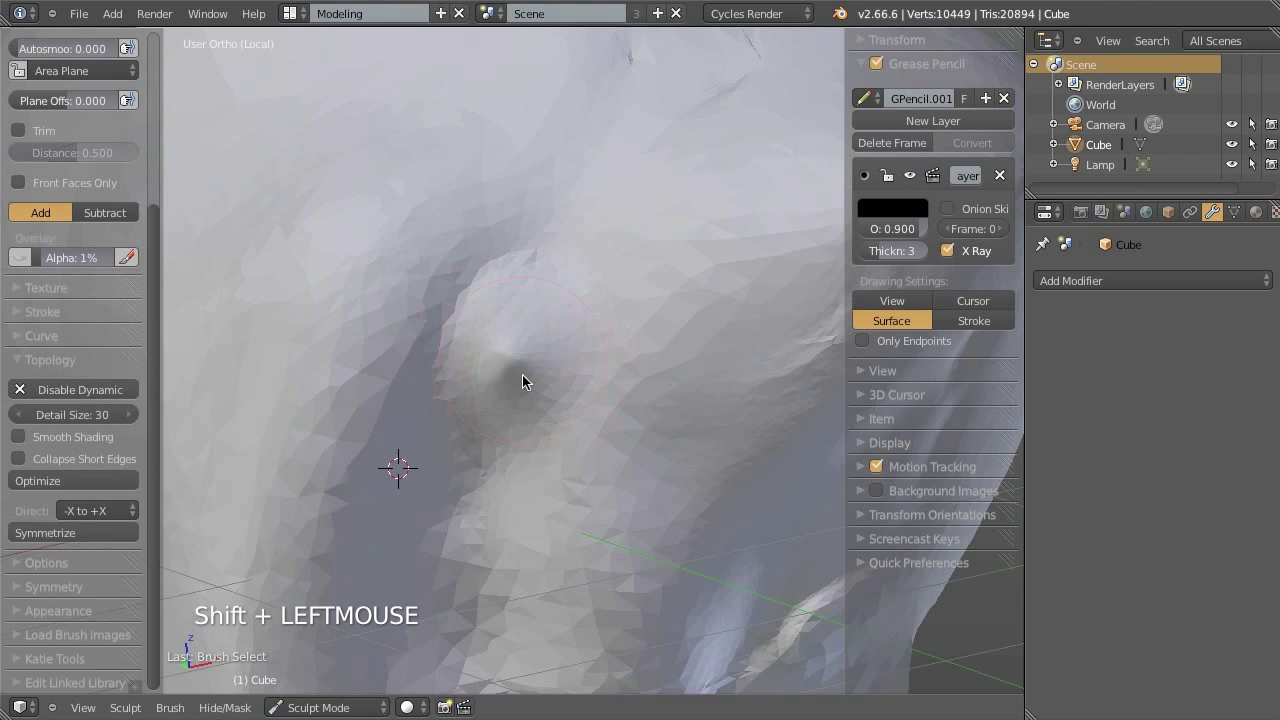
mouse_move(548, 423)
middle_mouse_down()
mouse_move(546, 457)
mouse_move(428, 500)
mouse_move(555, 447)
mouse_move(498, 392)
middle_mouse_up()
left_click_drag(498, 392, 545, 337, "shift")
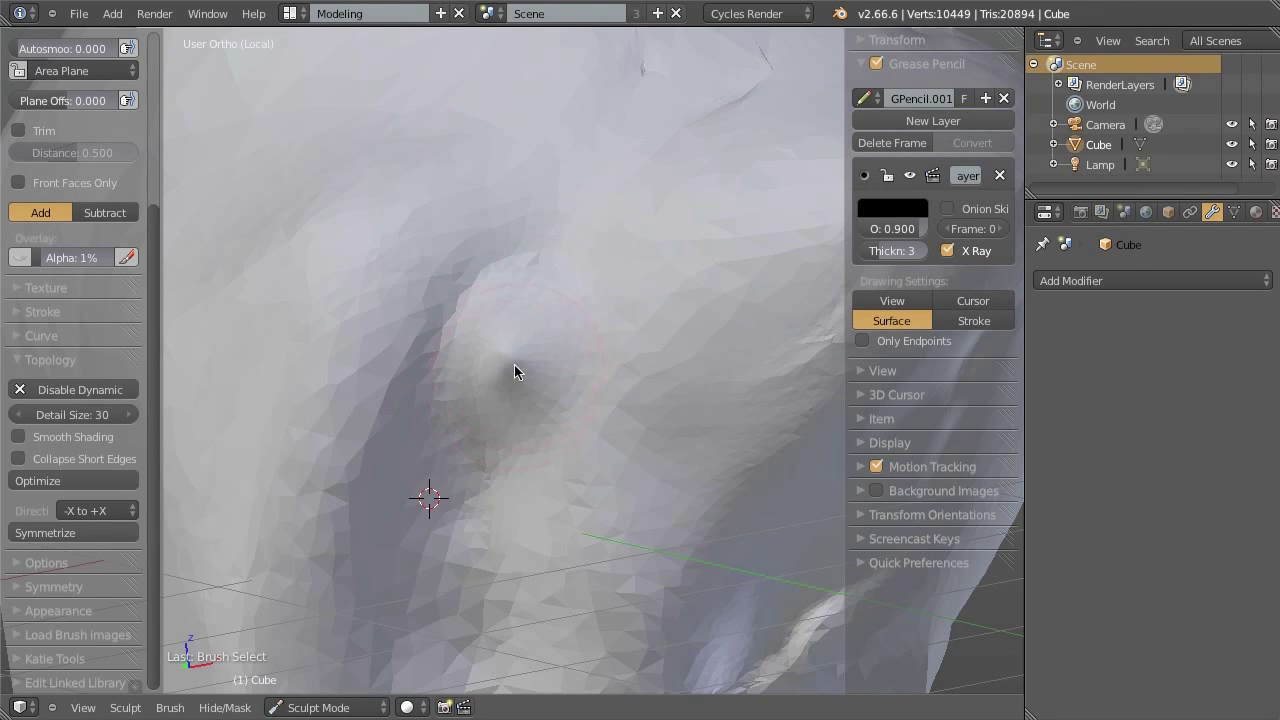
middle_click_drag(554, 357, 531, 393, "ctrl")
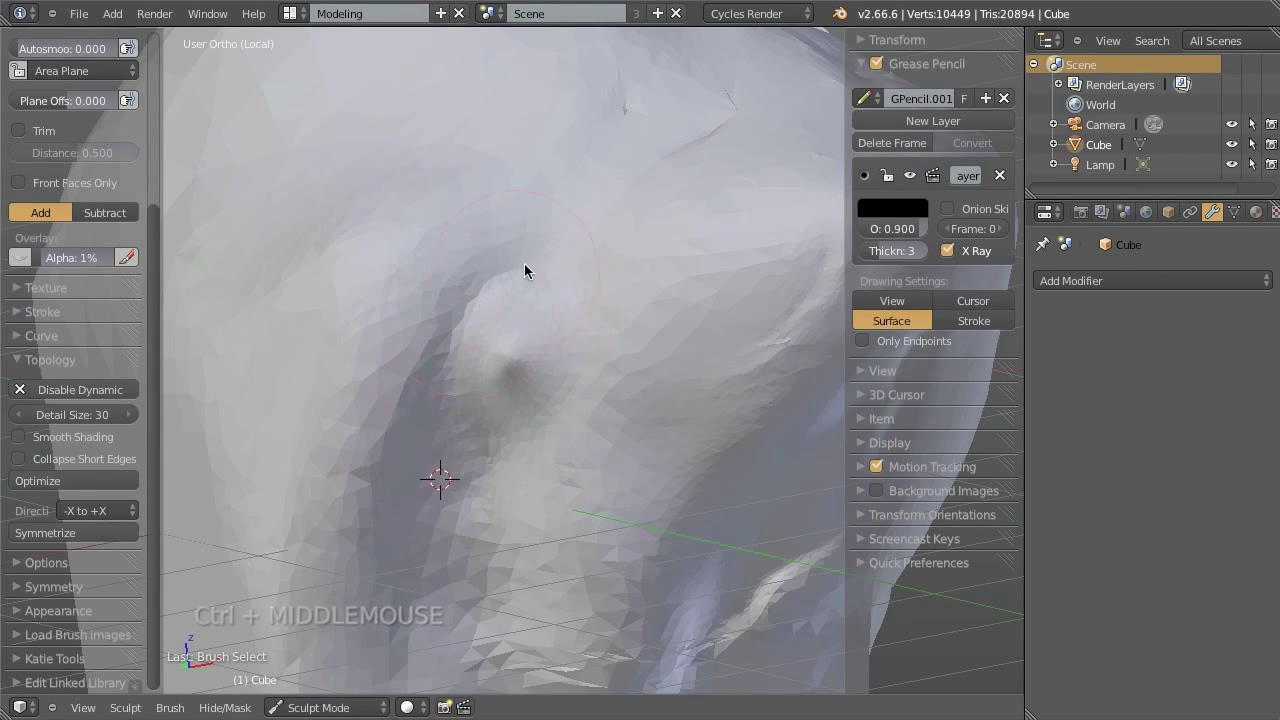
left_click(476, 289)
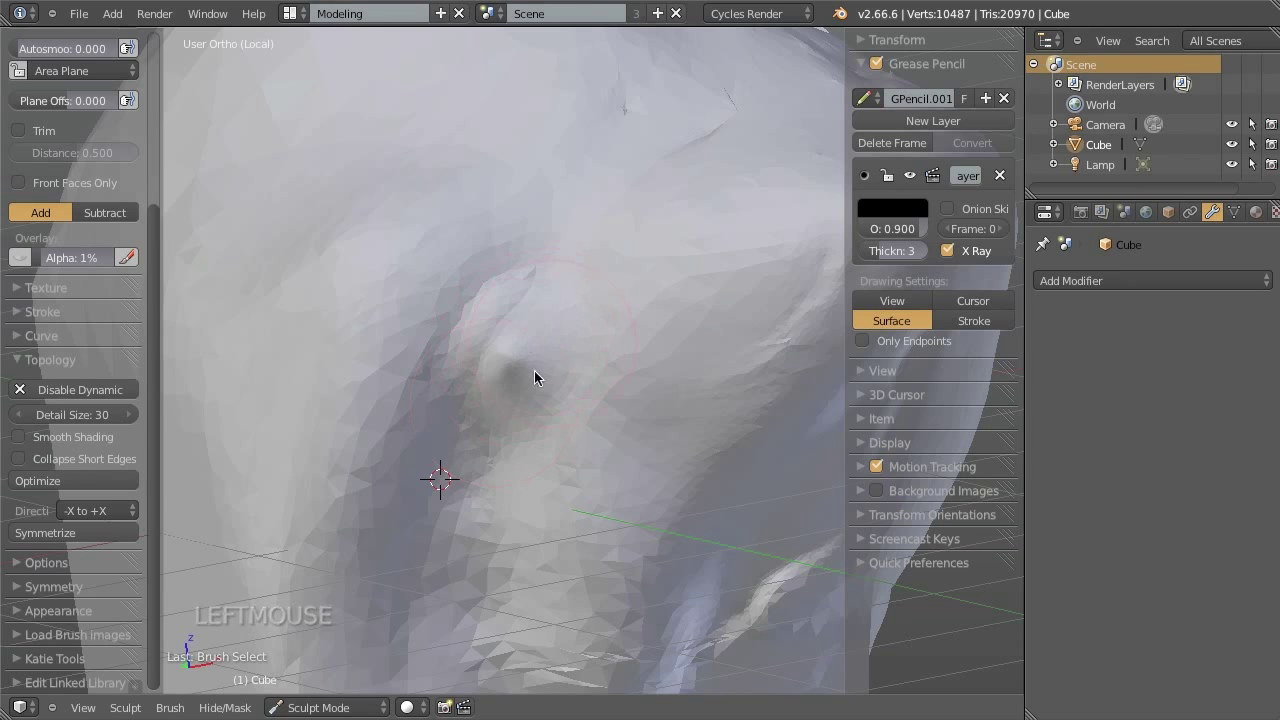
Enable Collapse Short Edges and sculpt clay strokes across the lump and the hollow
left_click(92, 462)
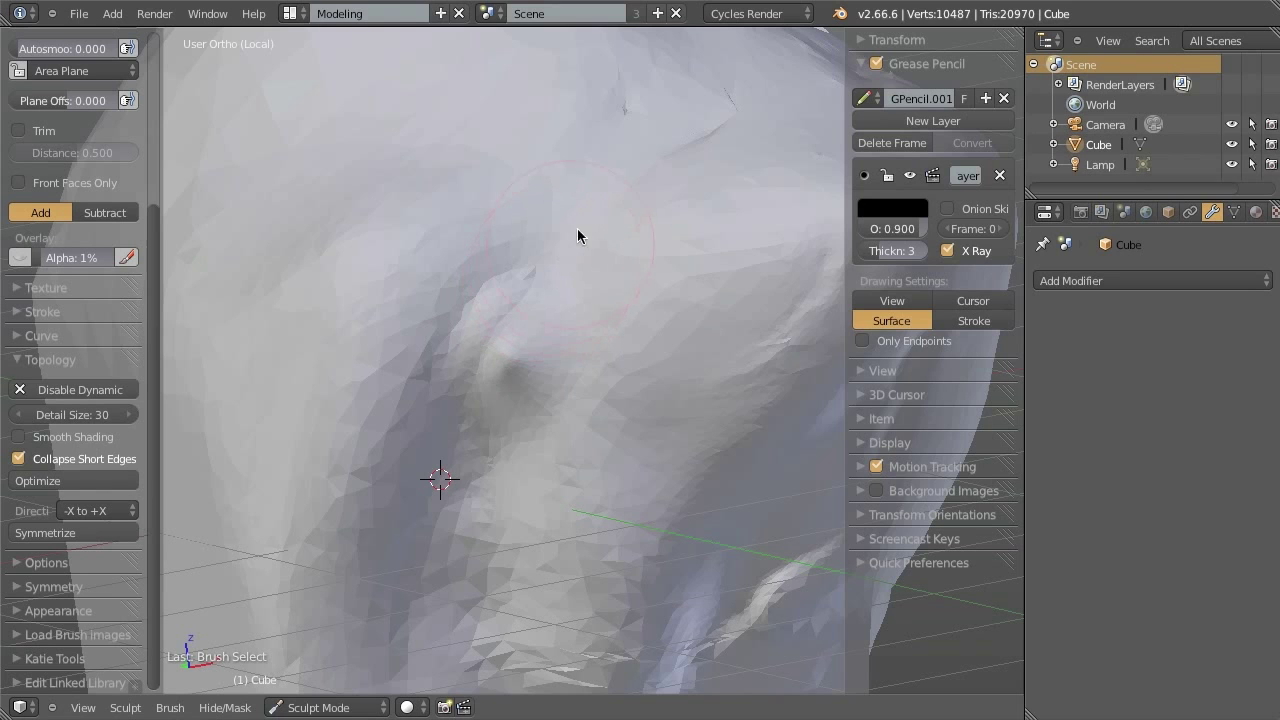
mouse_move(602, 217)
left_mouse_down()
mouse_move(480, 466)
mouse_move(481, 380)
mouse_move(577, 257)
mouse_move(437, 503)
mouse_move(534, 237)
mouse_move(439, 364)
mouse_move(637, 307)
left_mouse_up()
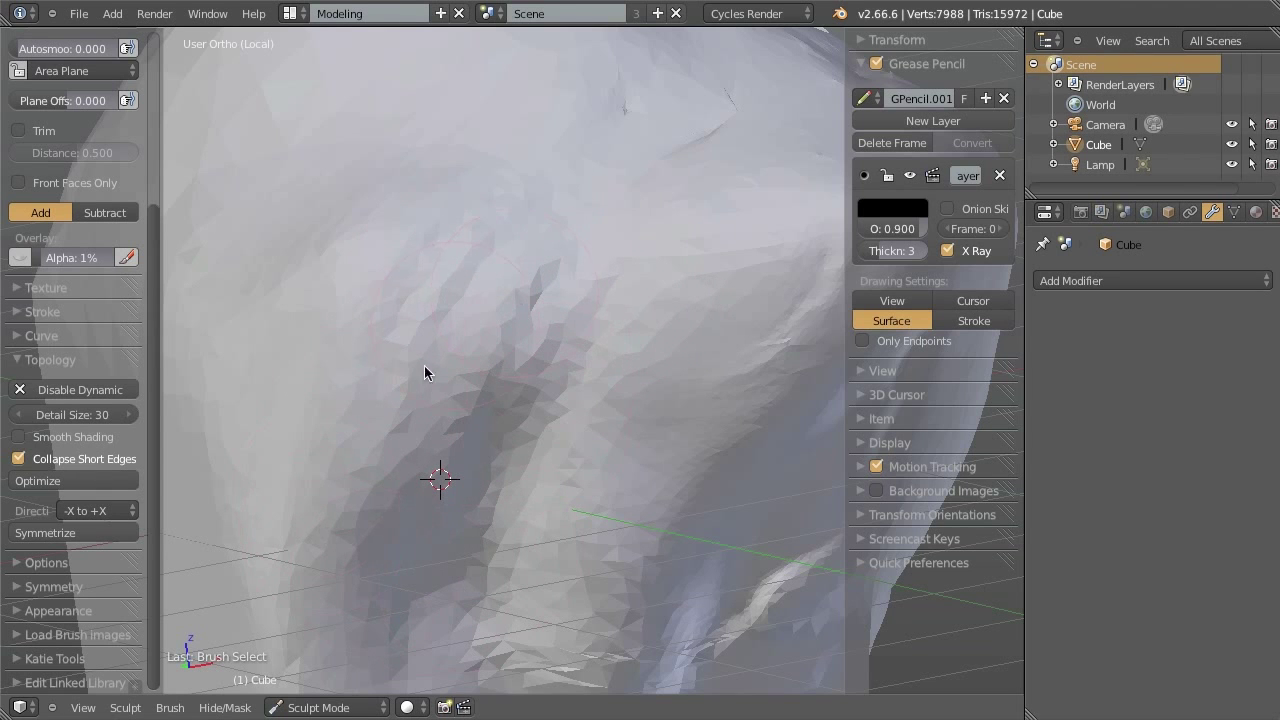
middle_click_drag(585, 262, 589, 457)
left_click(560, 289)
left_click_drag(560, 289, 595, 199)
mouse_move(540, 320)
left_mouse_down()
mouse_move(475, 438)
mouse_move(542, 420)
left_mouse_up()
Continue sculpting overlapping clay strokes around the hollow and ridge from several angles to collapse their dense geometry
mouse_move(542, 420)
middle_mouse_down("ctrl")
mouse_move(503, 537)
mouse_move(614, 289)
mouse_move(606, 334)
mouse_move(508, 448)
mouse_move(561, 338)
middle_mouse_up("ctrl")
left_click(508, 448)
left_click(446, 440)
left_click_drag(445, 433, 497, 283)
mouse_move(497, 283)
middle_mouse_down("shift")
mouse_move(528, 323)
mouse_move(608, 266)
mouse_move(541, 368)
middle_mouse_up("shift")
left_click(541, 368)
mouse_move(541, 366)
left_mouse_down()
mouse_move(543, 294)
mouse_move(406, 484)
mouse_move(551, 346)
left_mouse_up()
mouse_move(551, 346)
middle_mouse_down()
mouse_move(505, 410)
mouse_move(499, 545)
middle_mouse_up()
left_click_drag(499, 545, 503, 380)
mouse_move(503, 380)
middle_mouse_down()
mouse_move(551, 374)
mouse_move(557, 345)
mouse_move(437, 500)
middle_mouse_up()
mouse_move(437, 500)
left_mouse_down()
mouse_move(511, 290)
mouse_move(565, 231)
left_mouse_up()
Reduce the brush radius to about 60 and sculpt further strokes across the front from a wider view
mouse_move(548, 264)
middle_mouse_down("ctrl")
mouse_move(594, 240)
mouse_move(523, 365)
middle_mouse_up("ctrl")
key("f")
mouse_move(518, 385)
left_mouse_down("ctrl")
mouse_move(520, 363)
mouse_move(465, 456)
mouse_move(494, 394)
mouse_move(566, 385)
mouse_move(449, 509)
mouse_move(537, 423)
mouse_move(531, 394)
mouse_move(484, 432)
mouse_move(494, 457)
mouse_move(466, 360)
mouse_move(569, 443)
mouse_move(452, 520)
mouse_move(457, 463)
left_mouse_up("ctrl")
mouse_move(457, 463)
middle_mouse_down("ctrl")
mouse_move(580, 449)
mouse_move(531, 560)
mouse_move(665, 306)
mouse_move(603, 378)
mouse_move(614, 358)
middle_mouse_up("ctrl")
left_click_drag(568, 340, 512, 378)
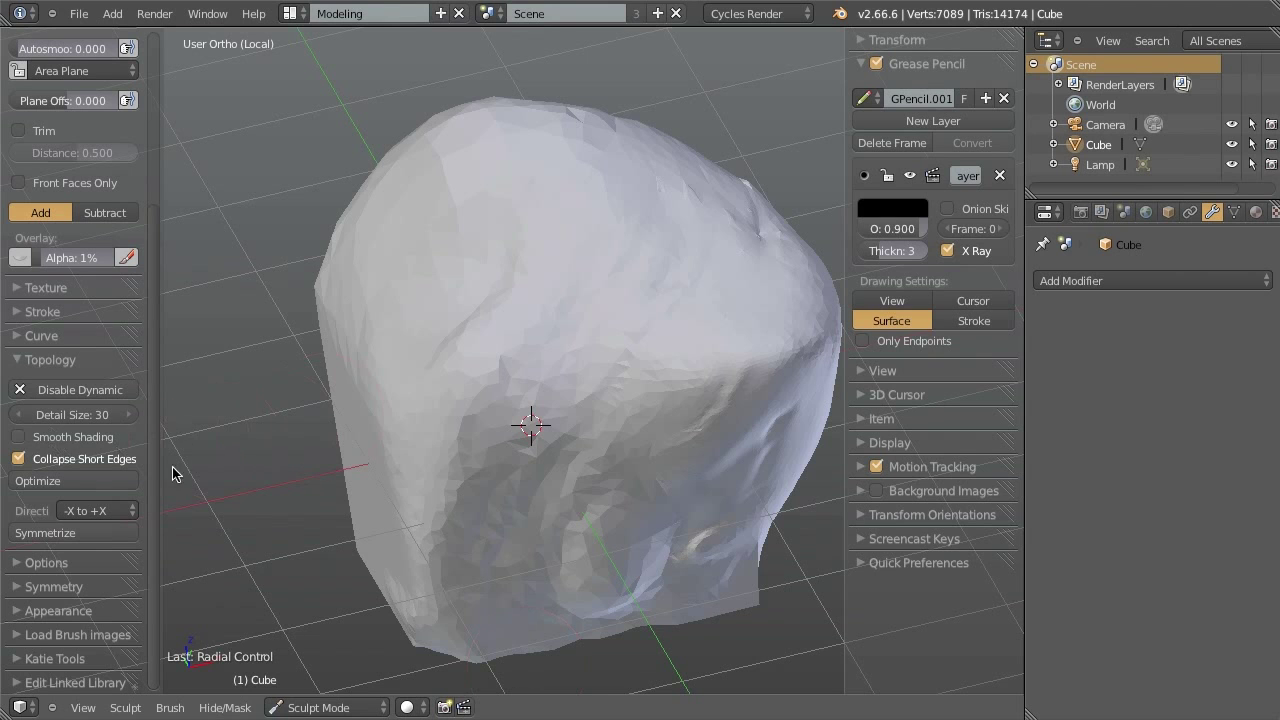
Sculpt clay strokes over the brow and top of the model to simplify the dense mesh there
middle_click_drag(608, 425, 597, 430, "shift")
left_click(554, 388)
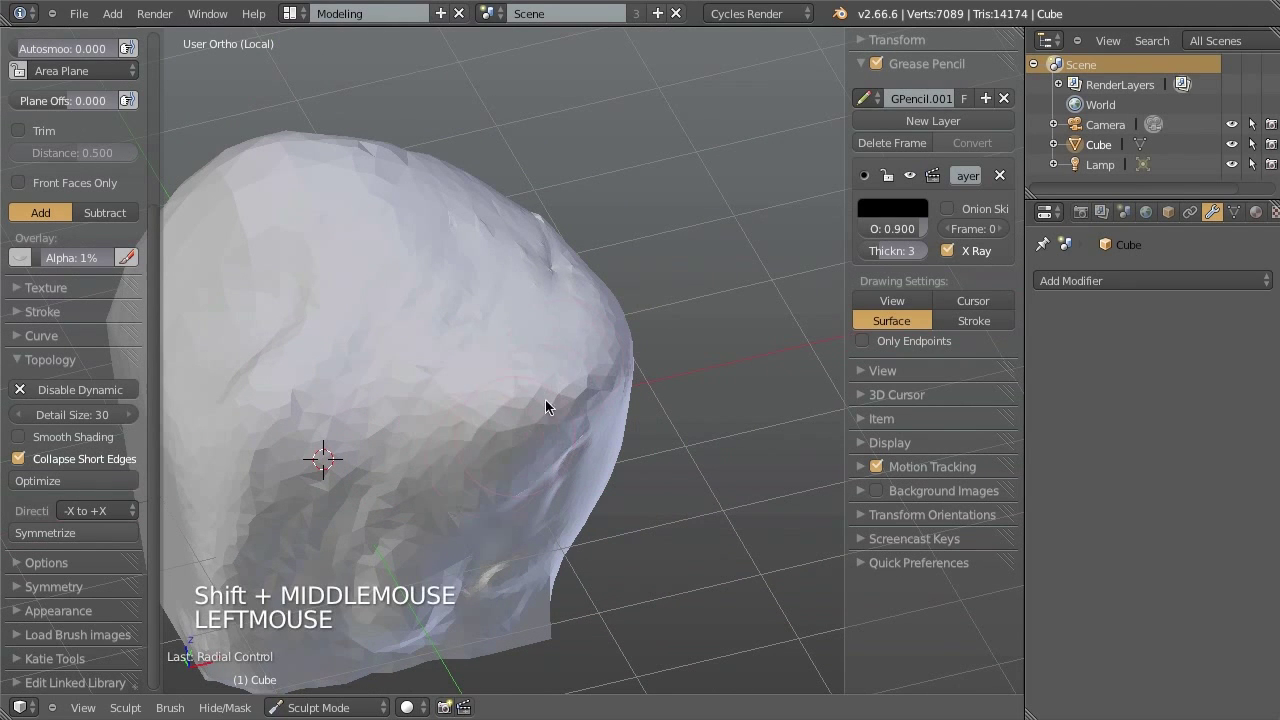
mouse_move(518, 268)
middle_mouse_down()
mouse_move(442, 469)
mouse_move(516, 375)
middle_mouse_up()
left_click(466, 161)
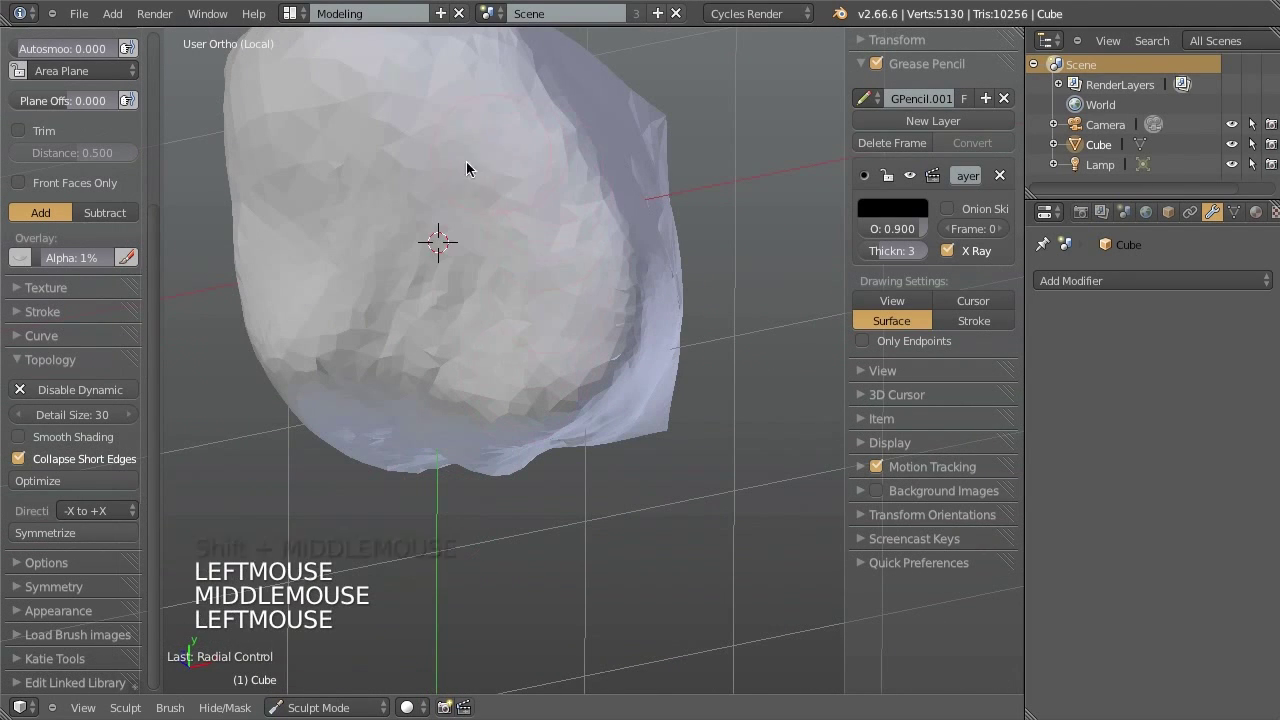
left_click(507, 422)
mouse_move(507, 422)
middle_mouse_down()
mouse_move(377, 278)
mouse_move(470, 270)
middle_mouse_up()
mouse_move(470, 270)
middle_mouse_down("shift")
mouse_move(596, 262)
mouse_move(535, 390)
middle_mouse_up("shift")
left_click(530, 390)
left_click_drag(530, 390, 561, 316)
Sculpt clay strokes around the side of the model to simplify its remaining dense areas
mouse_move(561, 316)
middle_mouse_down()
mouse_move(480, 380)
mouse_move(520, 420)
middle_mouse_up()
left_click(520, 420)
mouse_move(520, 420)
left_mouse_down()
mouse_move(560, 505)
mouse_move(671, 352)
left_mouse_up()
middle_click_drag(671, 352, 600, 330, "shift")
mouse_move(600, 330)
middle_mouse_down()
mouse_move(543, 314)
mouse_move(600, 322)
middle_mouse_up()
left_click(602, 323)
left_click_drag(602, 323, 772, 186)
middle_click_drag(772, 186, 553, 379, "shift")
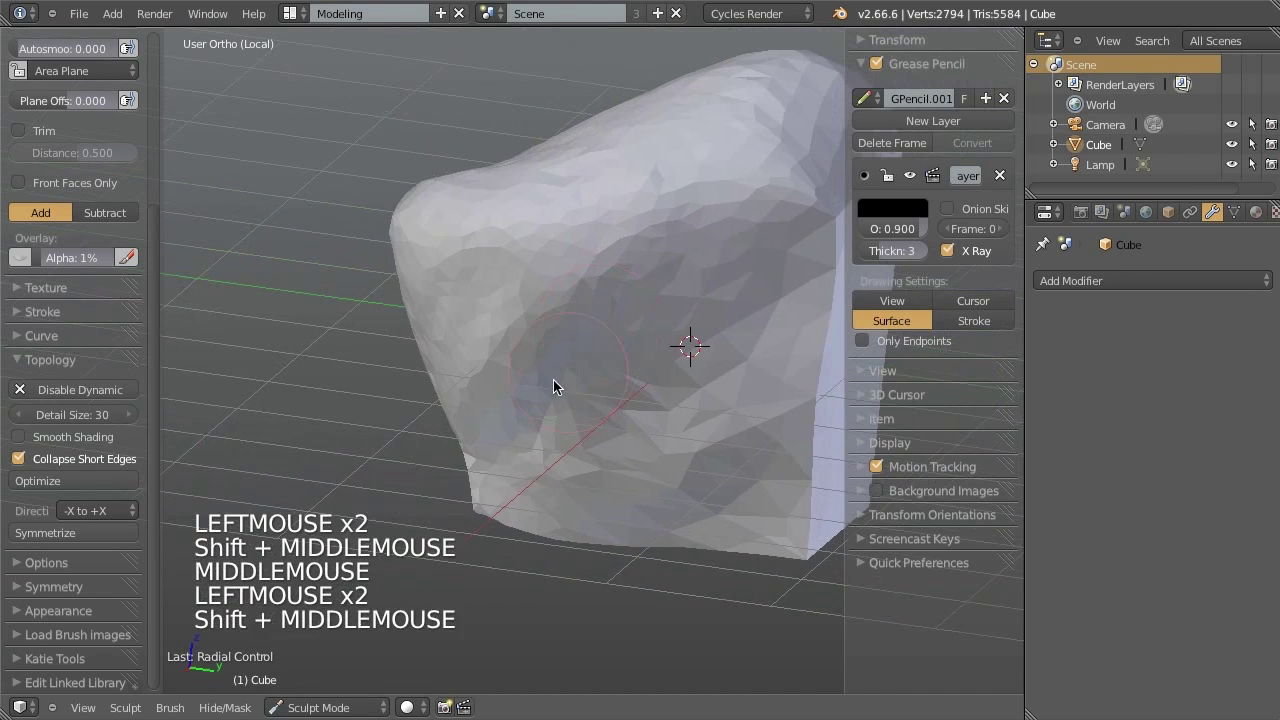
Carve strokes into the model's side and lower edge with the Crease brush set to Subtract
left_click(750, 243)
key("shift+c")
left_click_drag(500, 300, 606, 216)
middle_click_drag(100, 244, 111, 282)
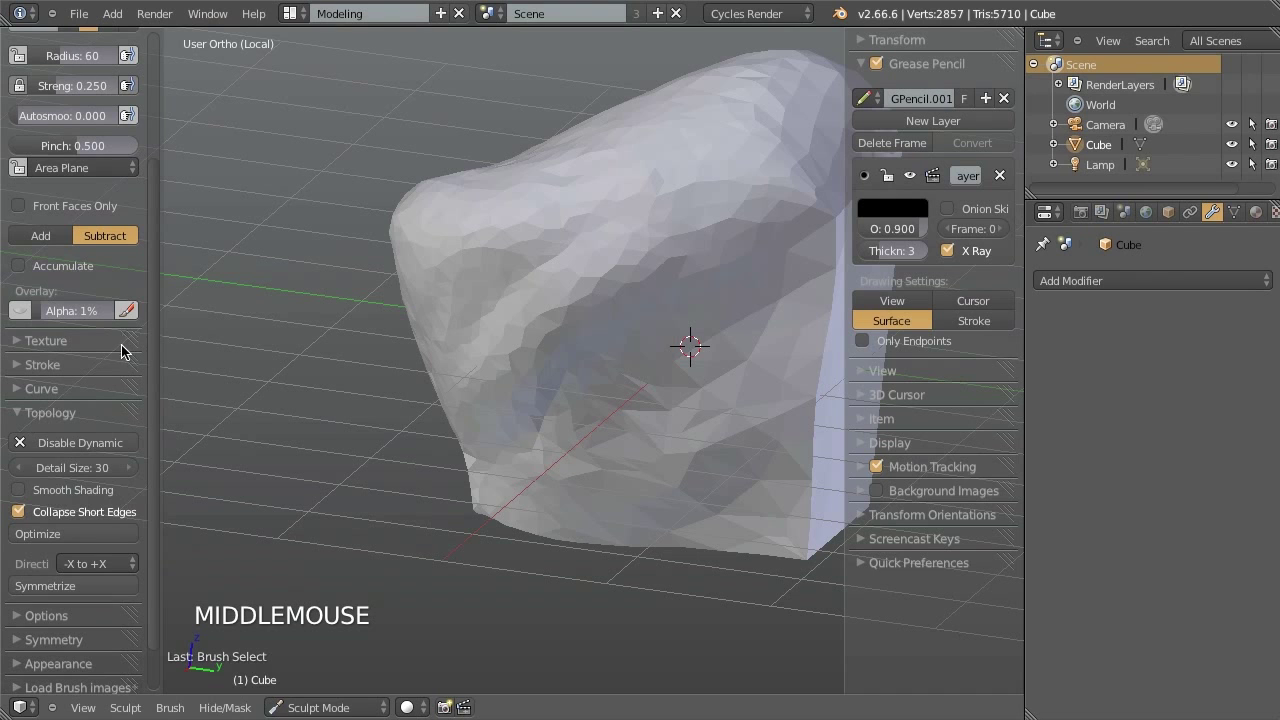
mouse_move(589, 278)
middle_mouse_down()
mouse_move(563, 309)
mouse_move(466, 300)
middle_mouse_up()
left_click(380, 414)
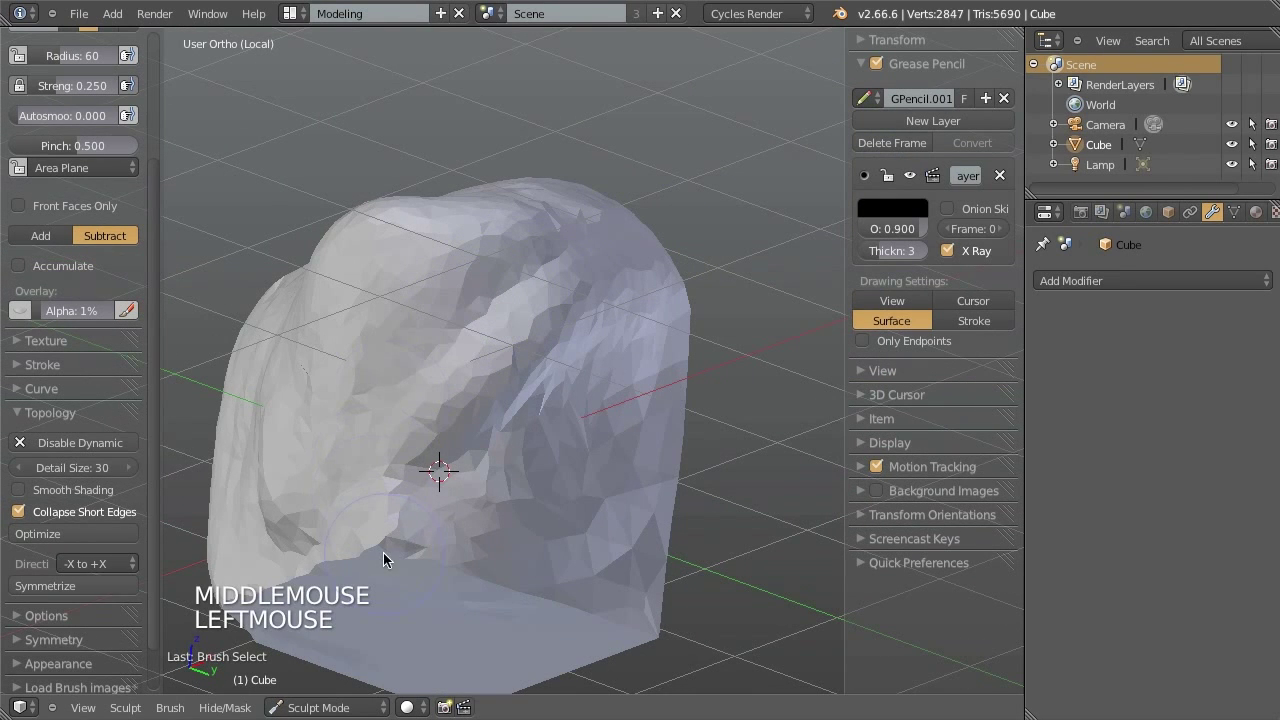
Switch to the clay brush, build up the model's lower side and edge, and smooth the edge
key("c")
left_click(433, 466)
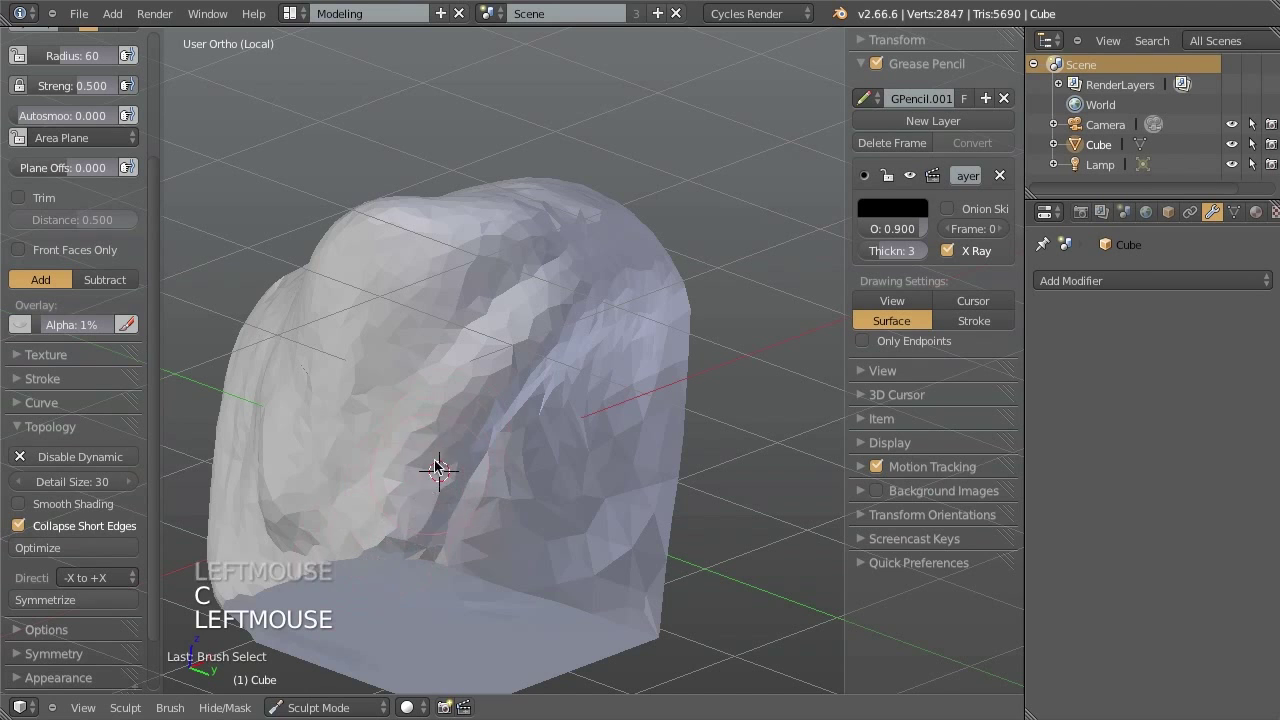
middle_click_drag(437, 467, 494, 360)
left_click(373, 571)
mouse_move(373, 571)
left_mouse_down("shift")
mouse_move(384, 545)
mouse_move(358, 597)
left_mouse_up("shift")
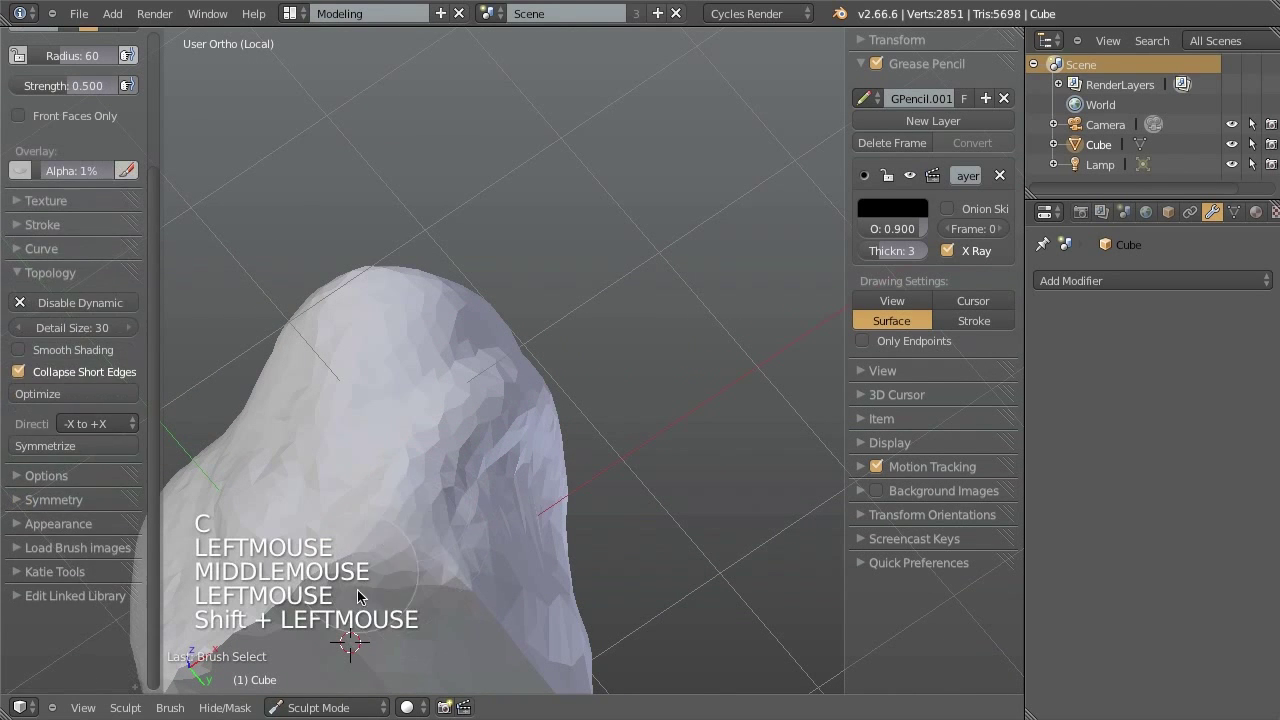
left_click(460, 455)
mouse_move(573, 408)
middle_mouse_down("ctrl")
mouse_move(540, 350)
mouse_move(531, 434)
mouse_move(567, 421)
middle_mouse_up("ctrl")
middle_click_drag(556, 343, 595, 343, "ctrl")
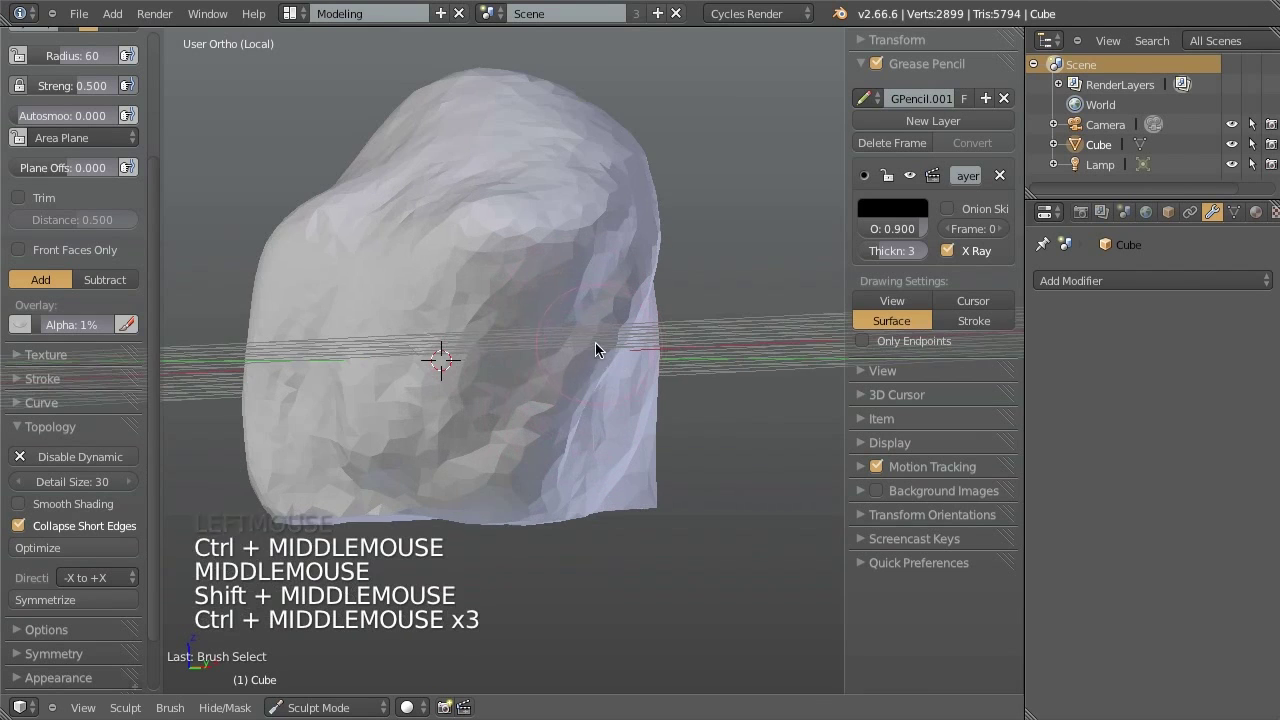
Turn off Collapse Short Edges and run Optimize on the sculpt mesh
left_click(100, 528)
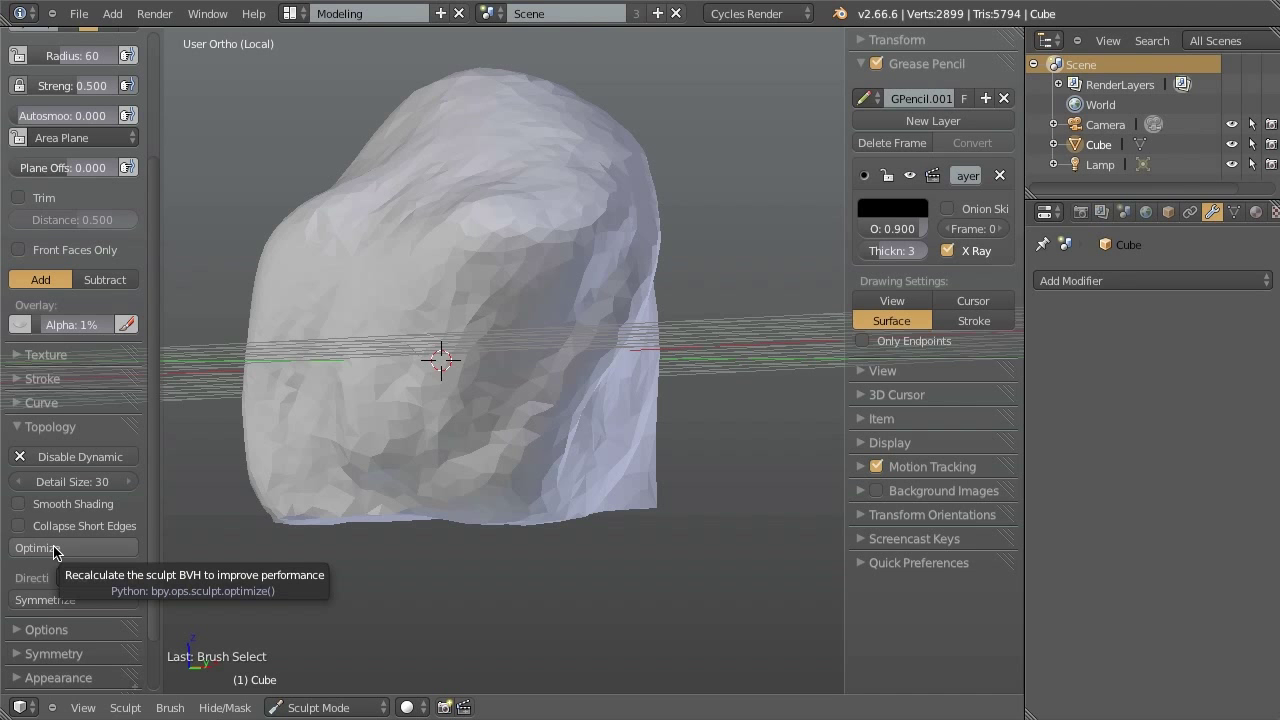
middle_click_drag(438, 417, 648, 342)
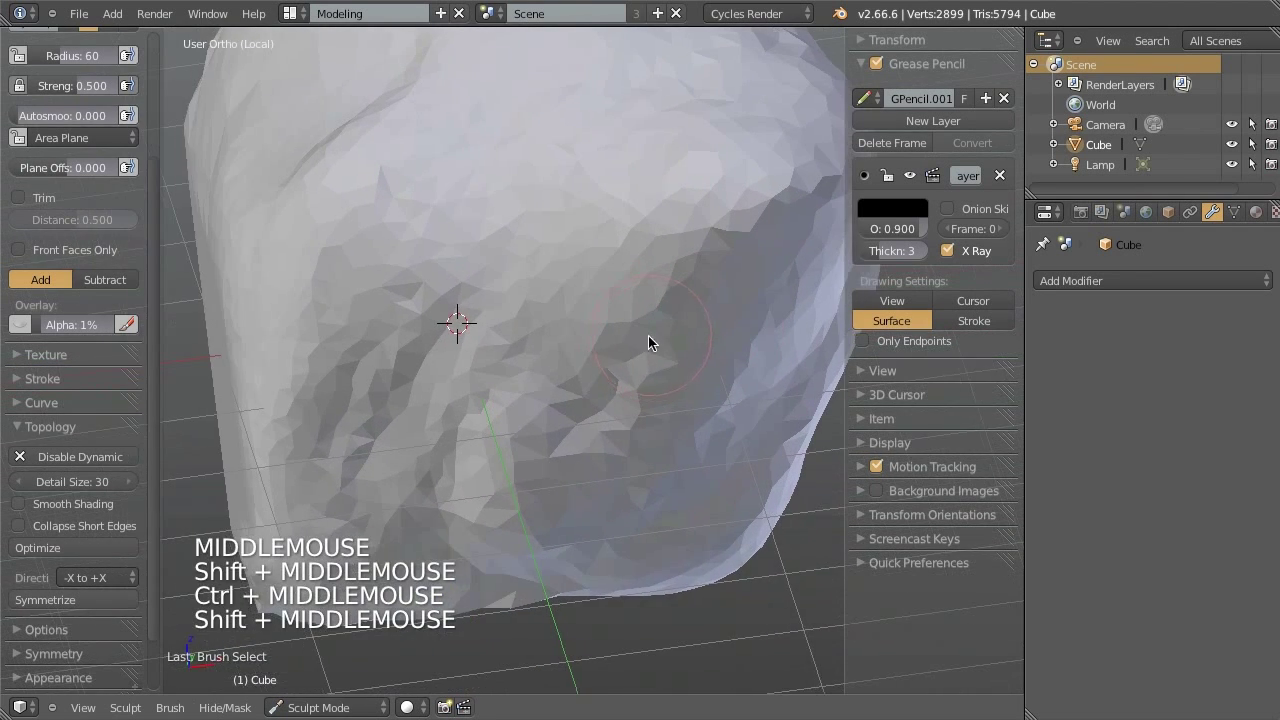
left_click(78, 550)
Sculpt a clay stroke diagonally across the upper part of the model's front face
mouse_move(434, 263)
left_mouse_down()
mouse_move(452, 272)
mouse_move(470, 255)
left_mouse_up()
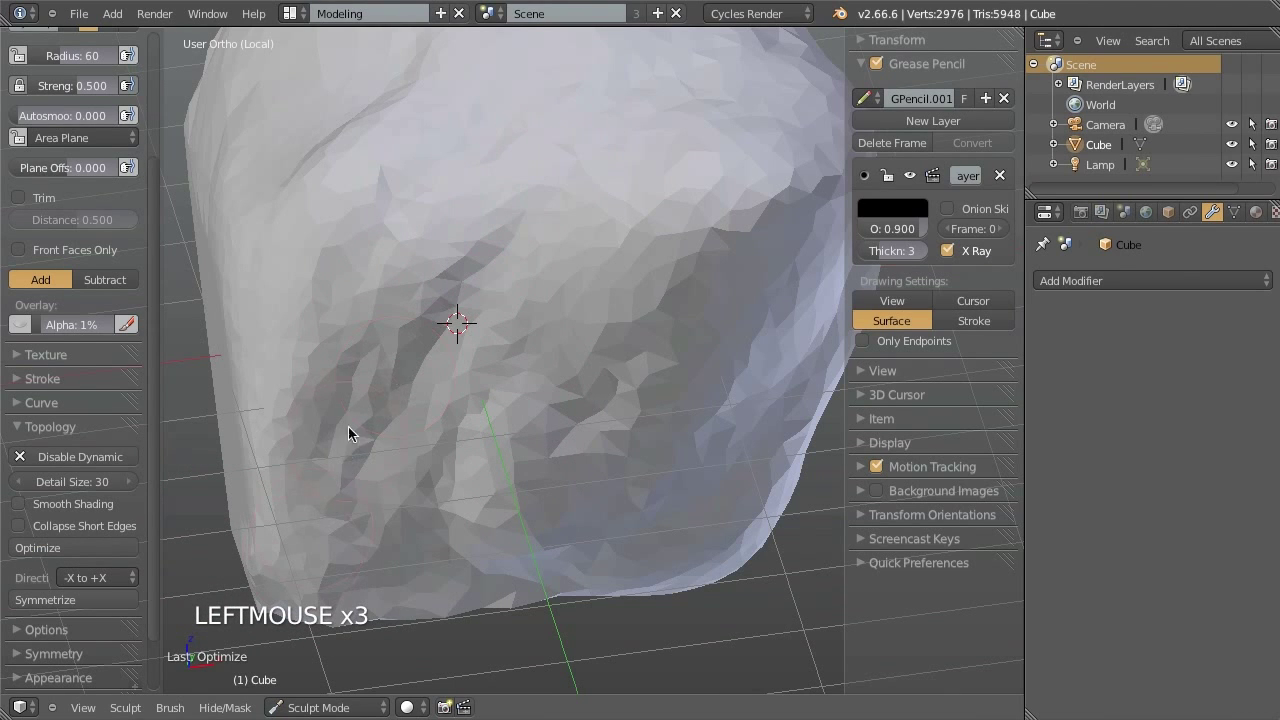
middle_click_drag(523, 346, 523, 362, "shift")
middle_click_drag(523, 362, 420, 465, "ctrl")
left_click_drag(155, 557, 143, 584)
left_click(116, 550)
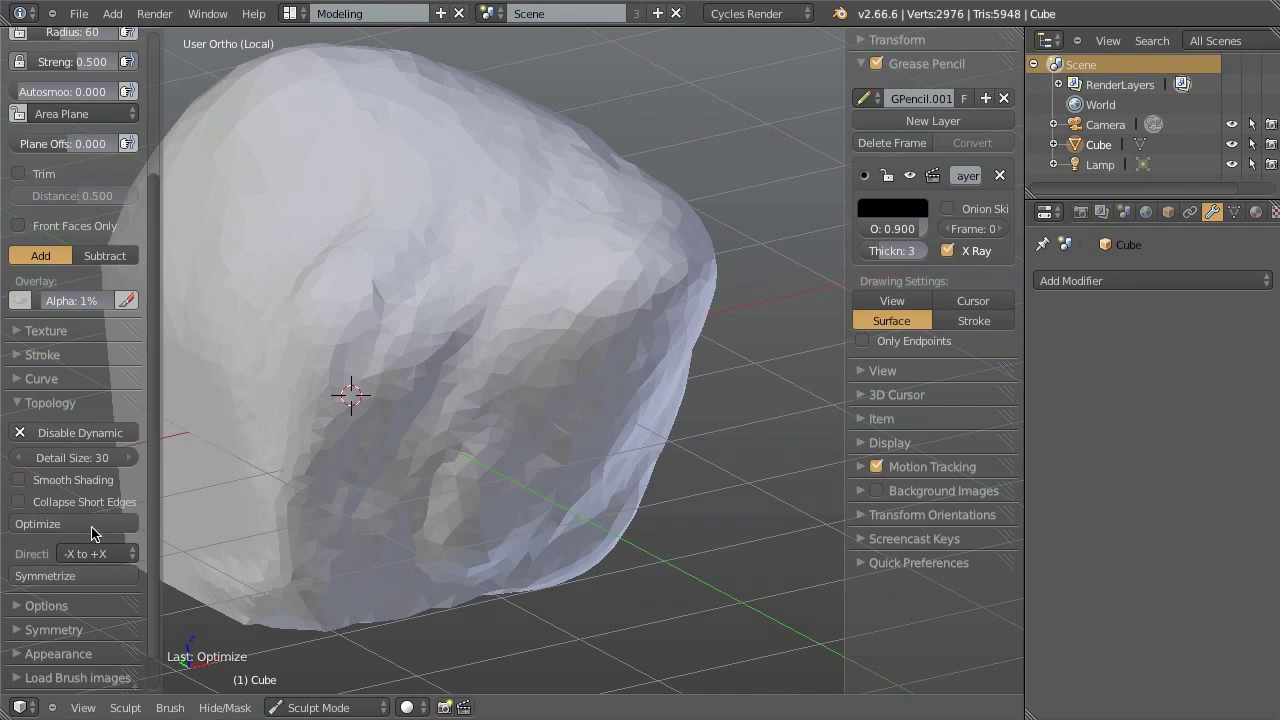
Expand the Symmetry settings, enable mirroring on X, and add a few clay dabs to the model's front
middle_click_drag(88, 598, 110, 473)
left_click(66, 581)
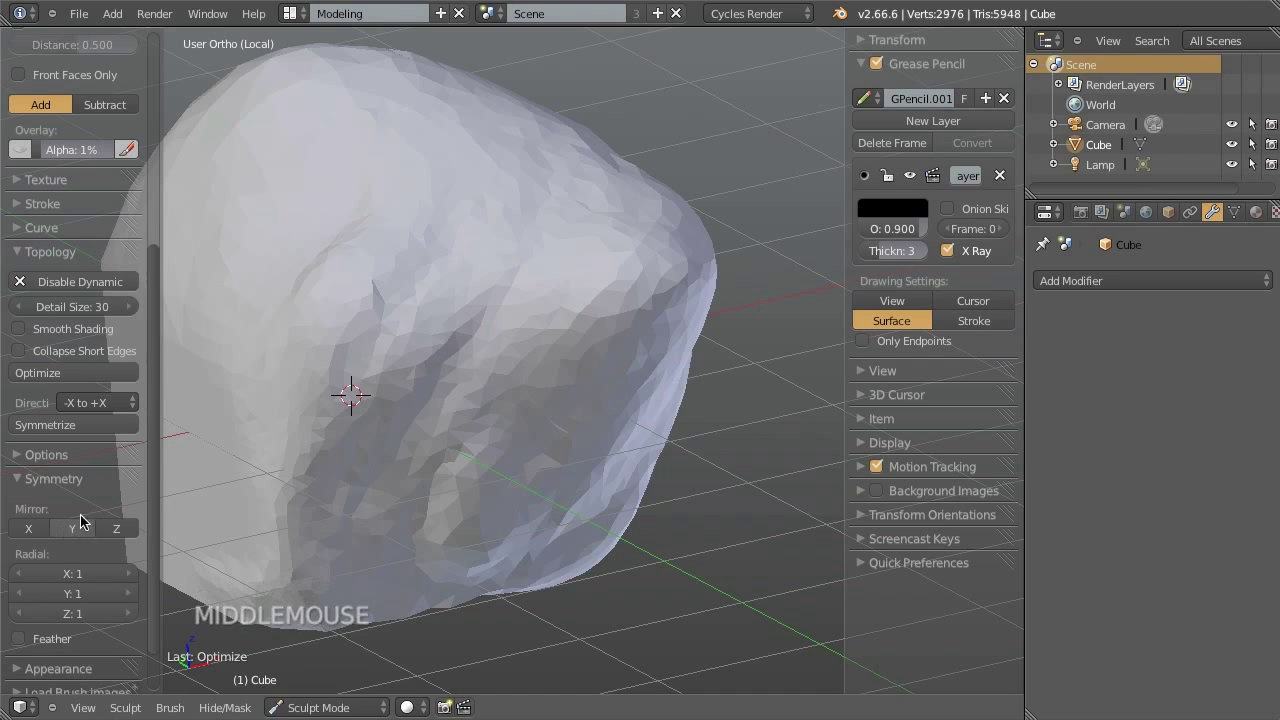
left_click(28, 528)
middle_click_drag(536, 155, 619, 386, "shift")
left_click(533, 403)
left_click(648, 338)
left_click(645, 379)
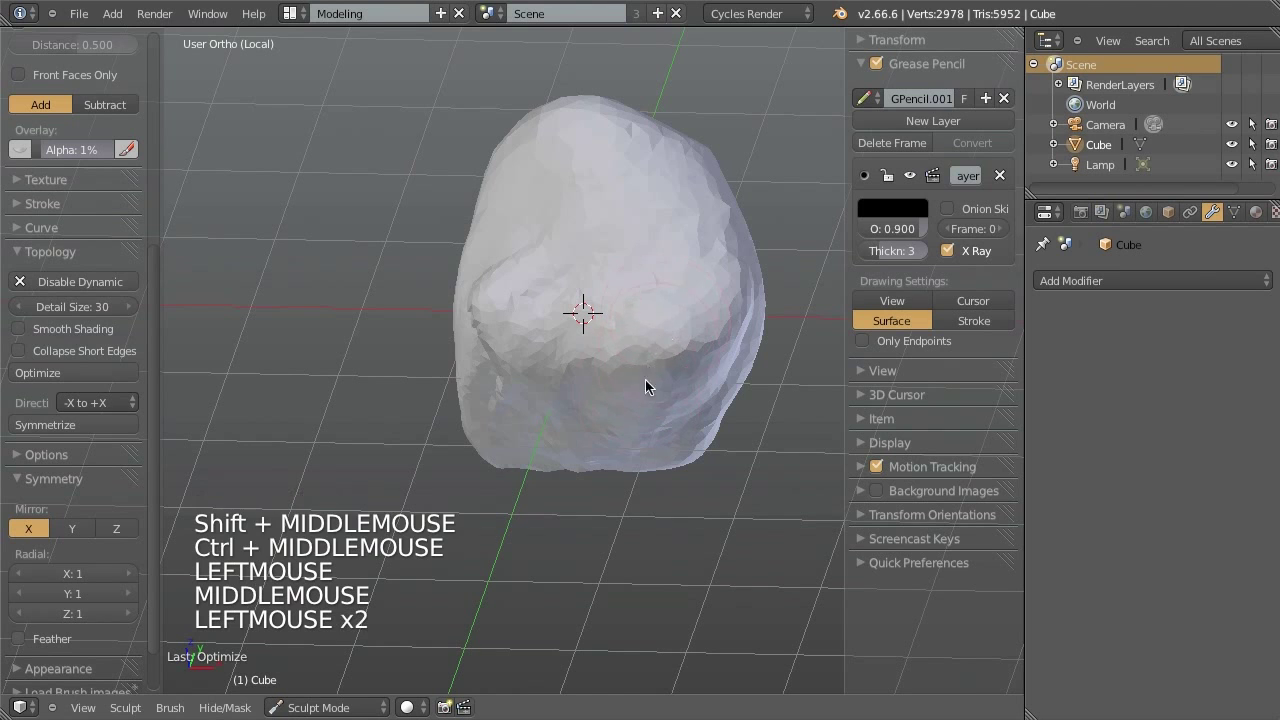
Sculpt a clay stroke on the model's flat underside with X mirroring active
middle_click_drag(636, 215, 530, 420)
mouse_move(530, 420)
middle_mouse_down("shift")
mouse_move(522, 356)
mouse_move(603, 263)
middle_mouse_up("shift")
right_click(601, 275)
mouse_move(600, 285)
left_mouse_down()
mouse_move(607, 265)
mouse_move(514, 313)
left_mouse_up()
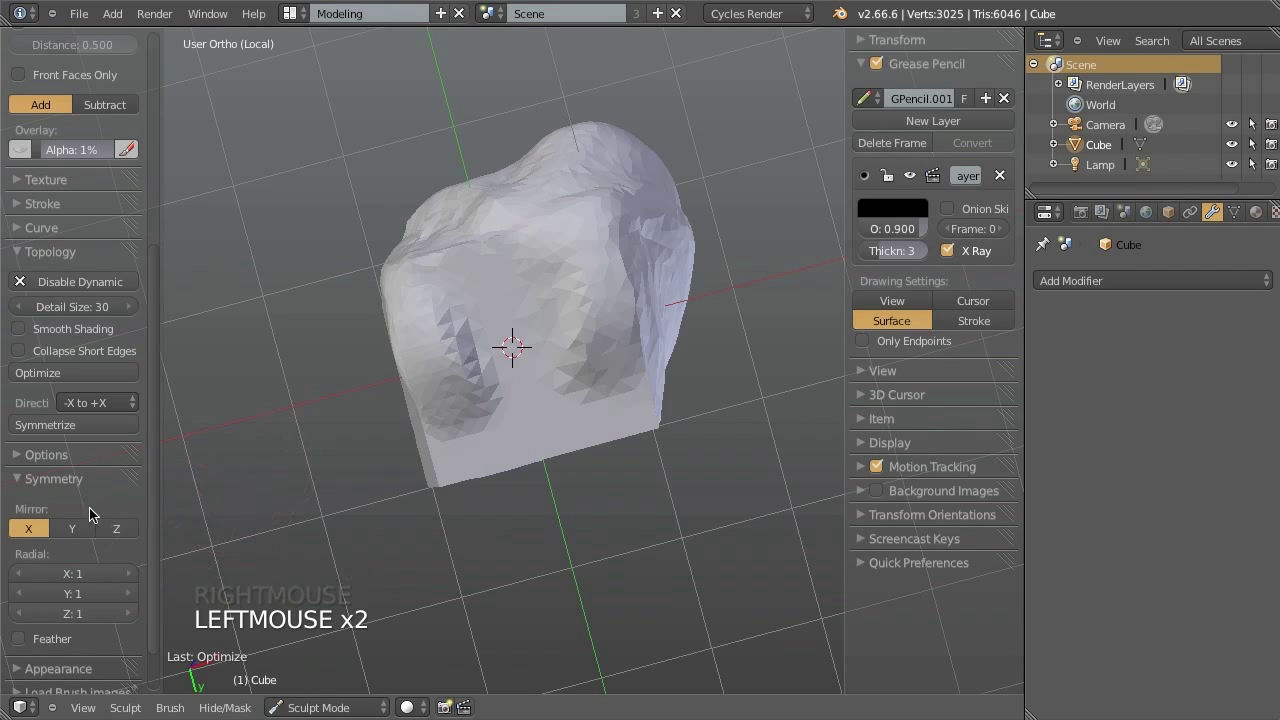
Turn off X mirroring and collapse the Symmetry settings
left_click(38, 534)
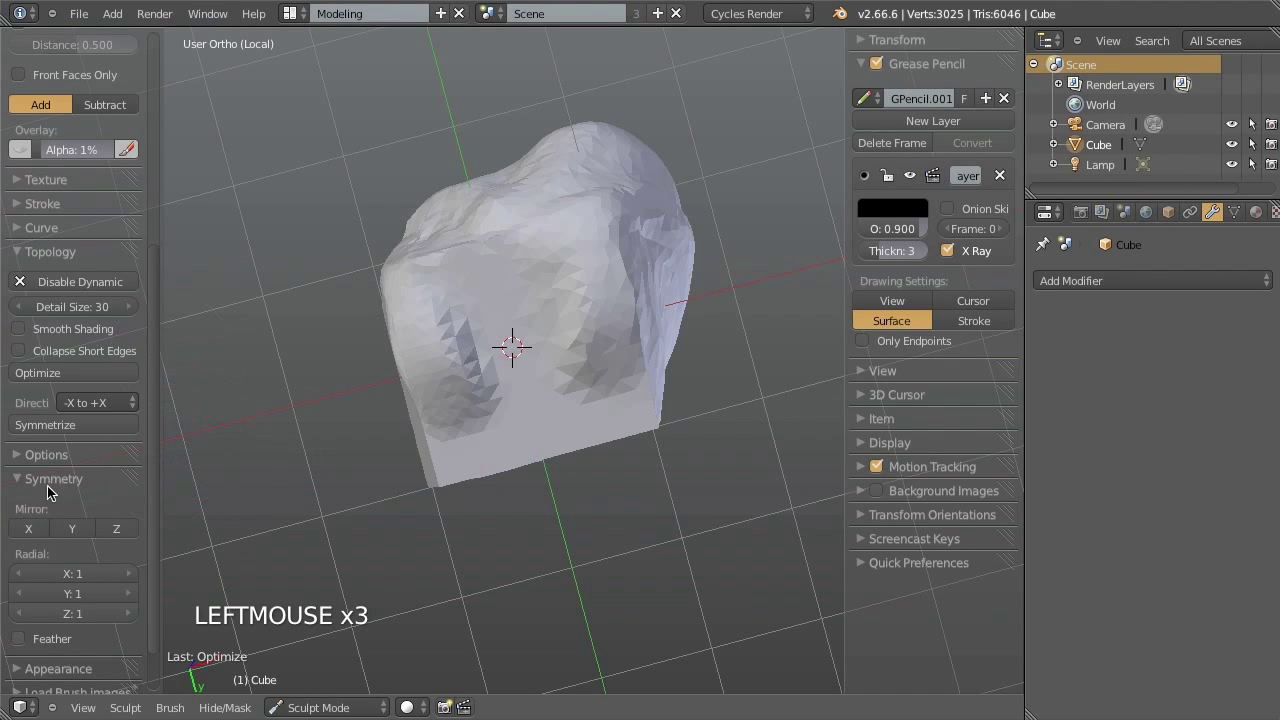
key("a")
middle_click_drag(70, 443, 70, 507)
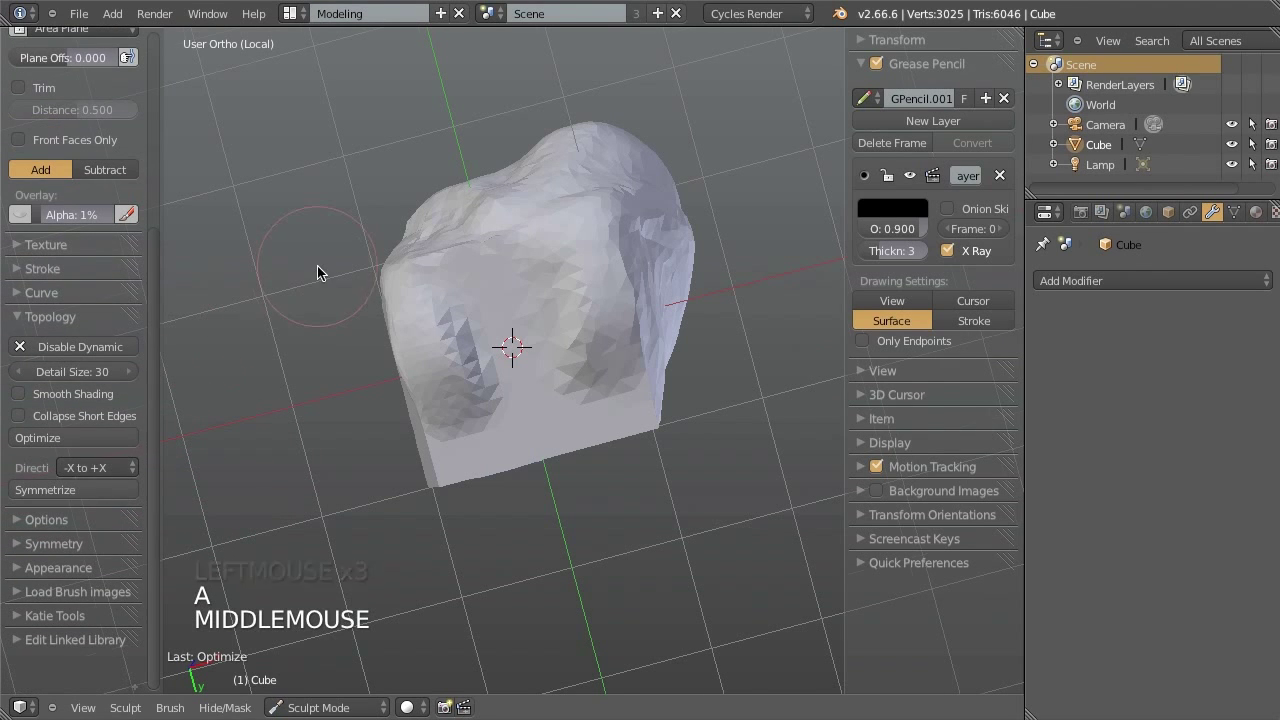
In front view, draw a grease pencil loop around the +X half of the model
key("KP_1")
middle_click_drag(594, 480, 614, 260, "shift")
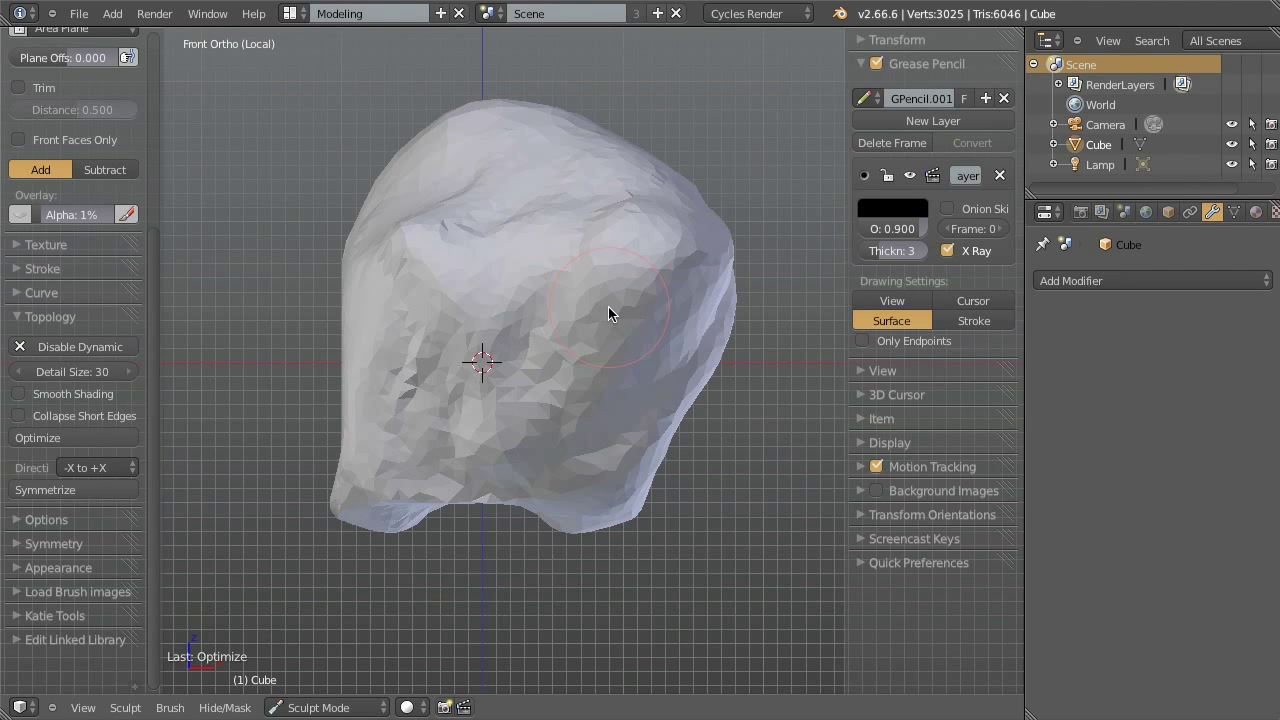
key("d")
mouse_move(730, 390)
left_mouse_down()
mouse_move(638, 94)
mouse_move(744, 190)
mouse_move(727, 190)
left_mouse_up()
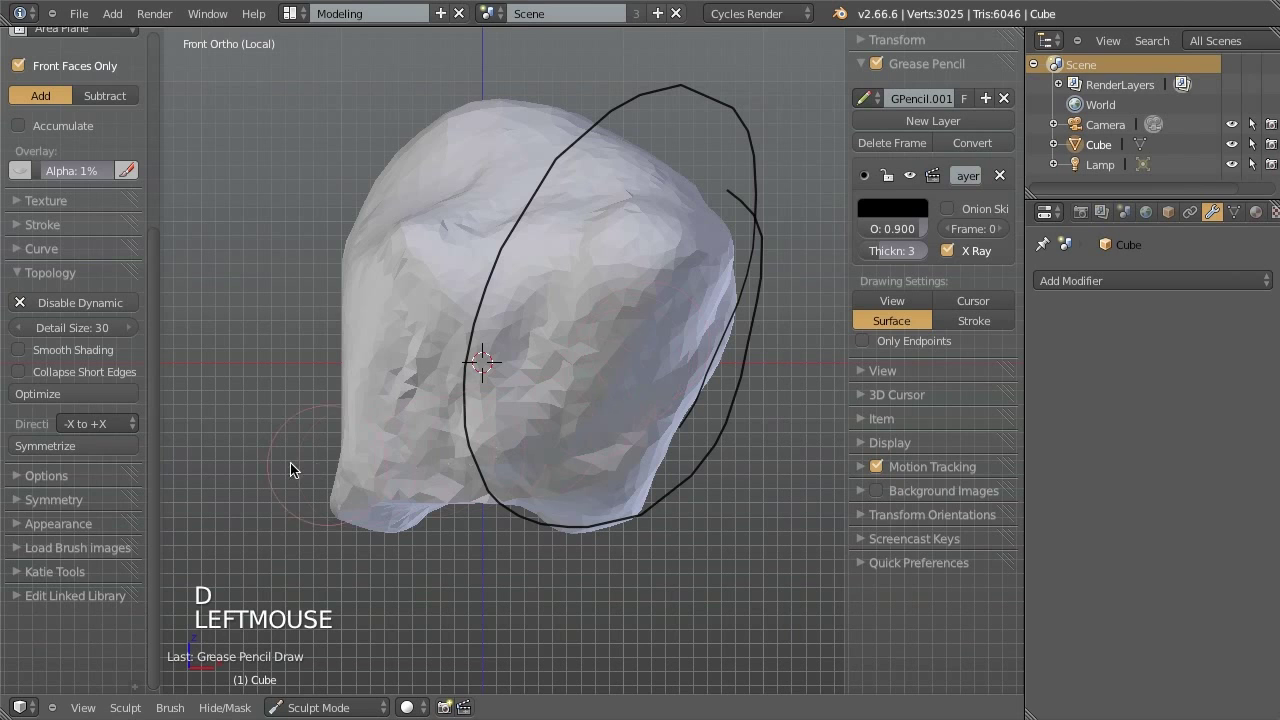
left_click(73, 497)
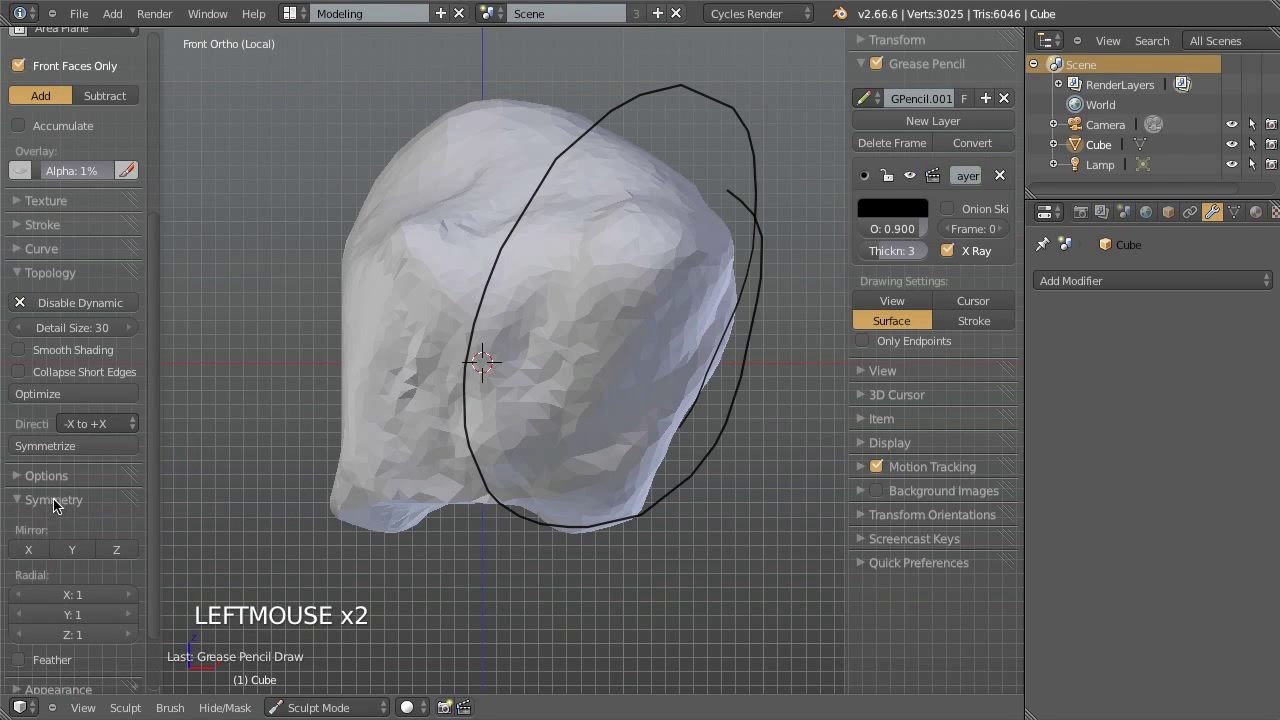
left_click(53, 500)
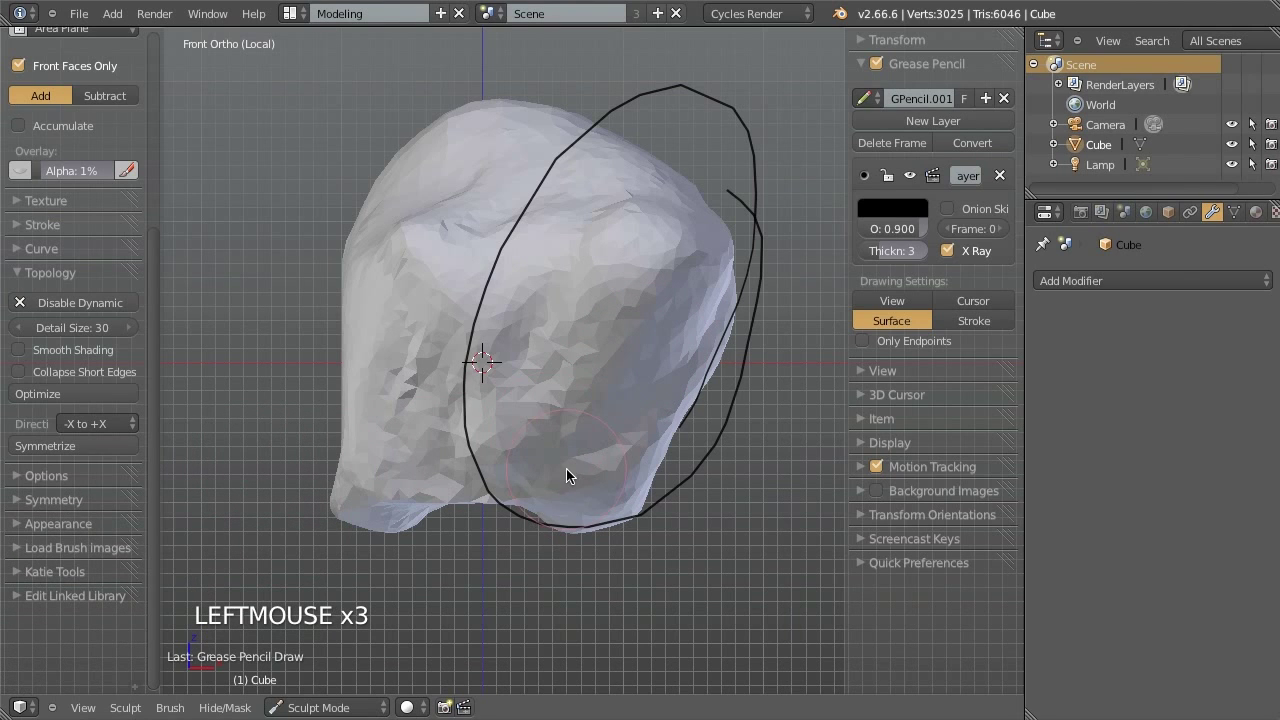
middle_click_drag(631, 342, 466, 560)
key("KP_1")
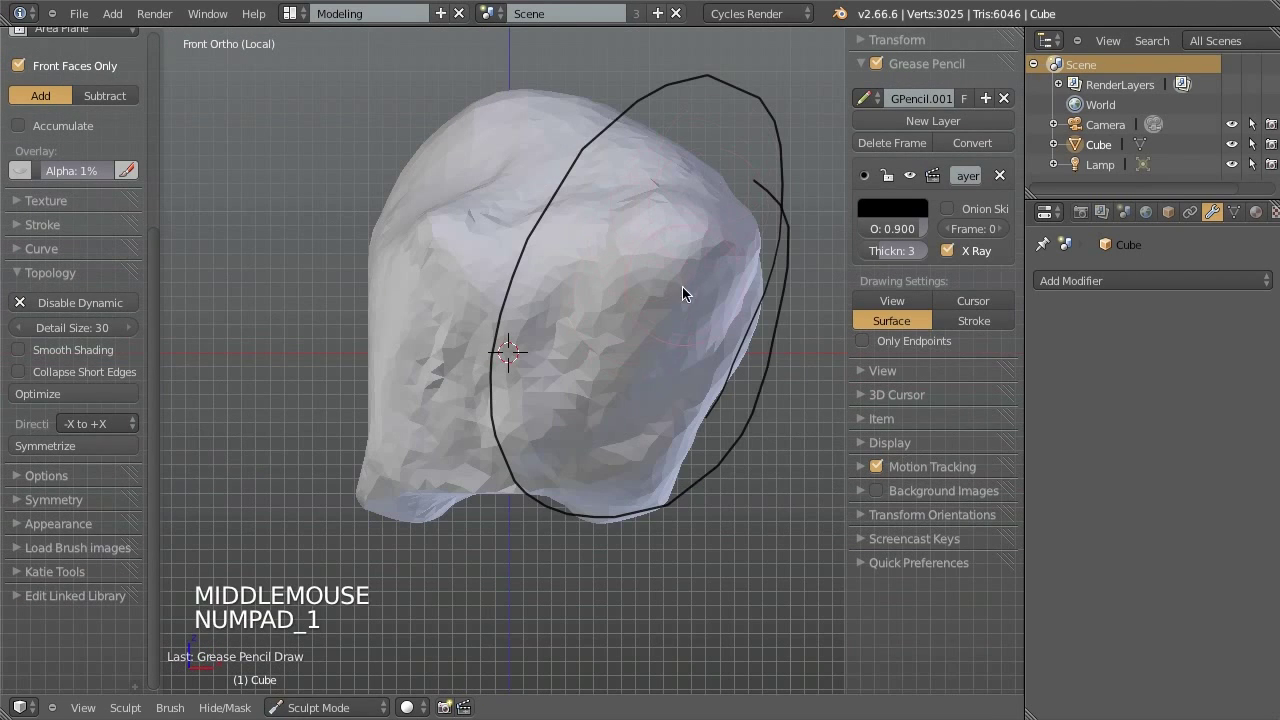
Symmetrize the mesh with the direction +X to -X and briefly check it in wireframe display
left_click(130, 420)
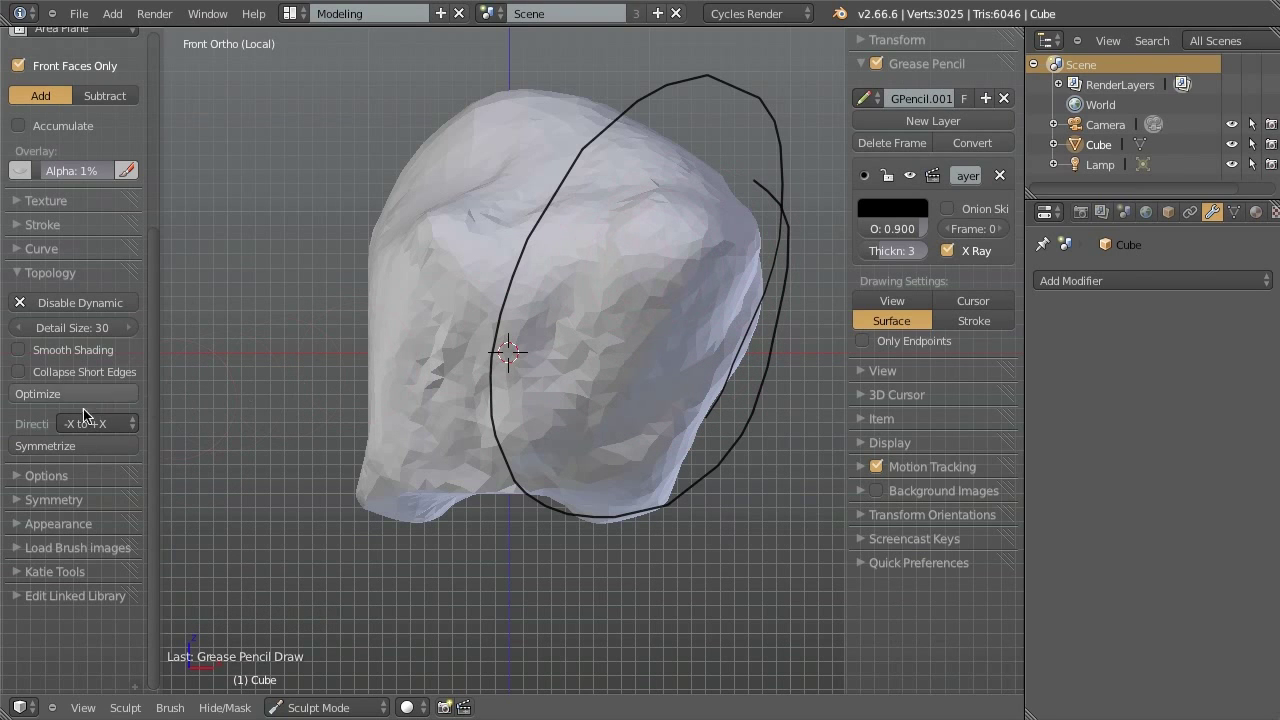
left_click(103, 420)
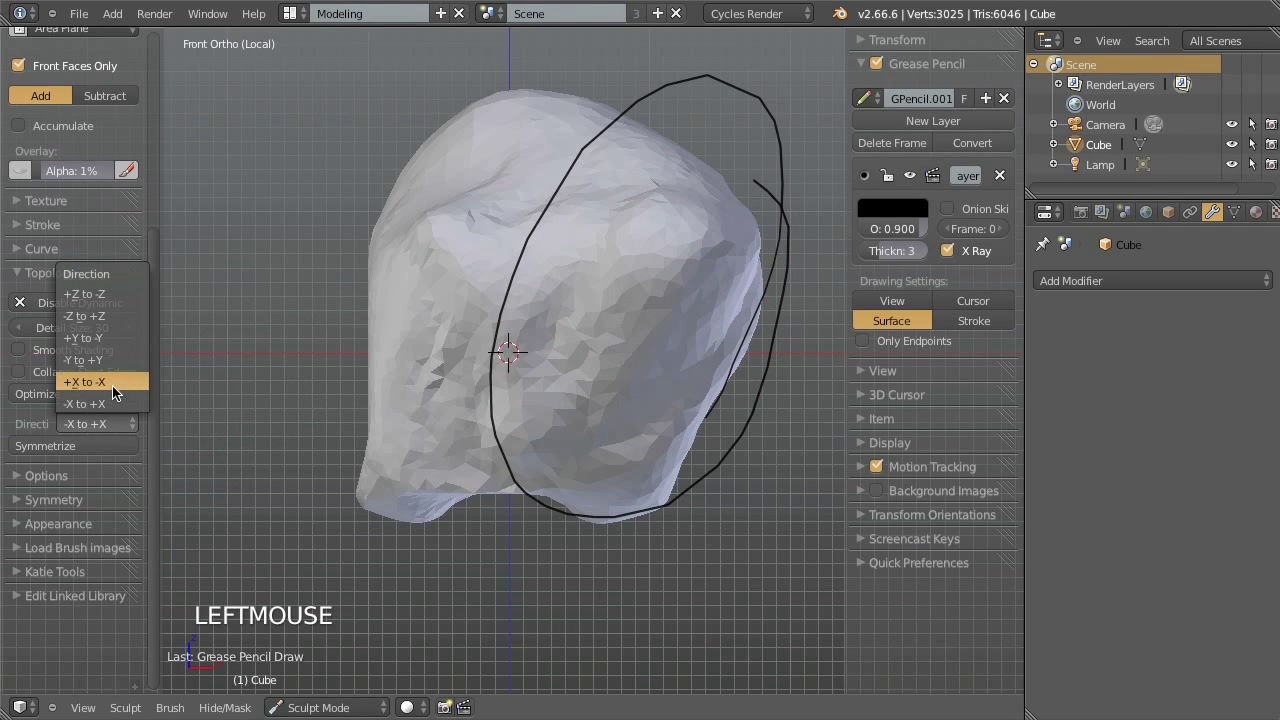
left_click(99, 384)
left_click(77, 444)
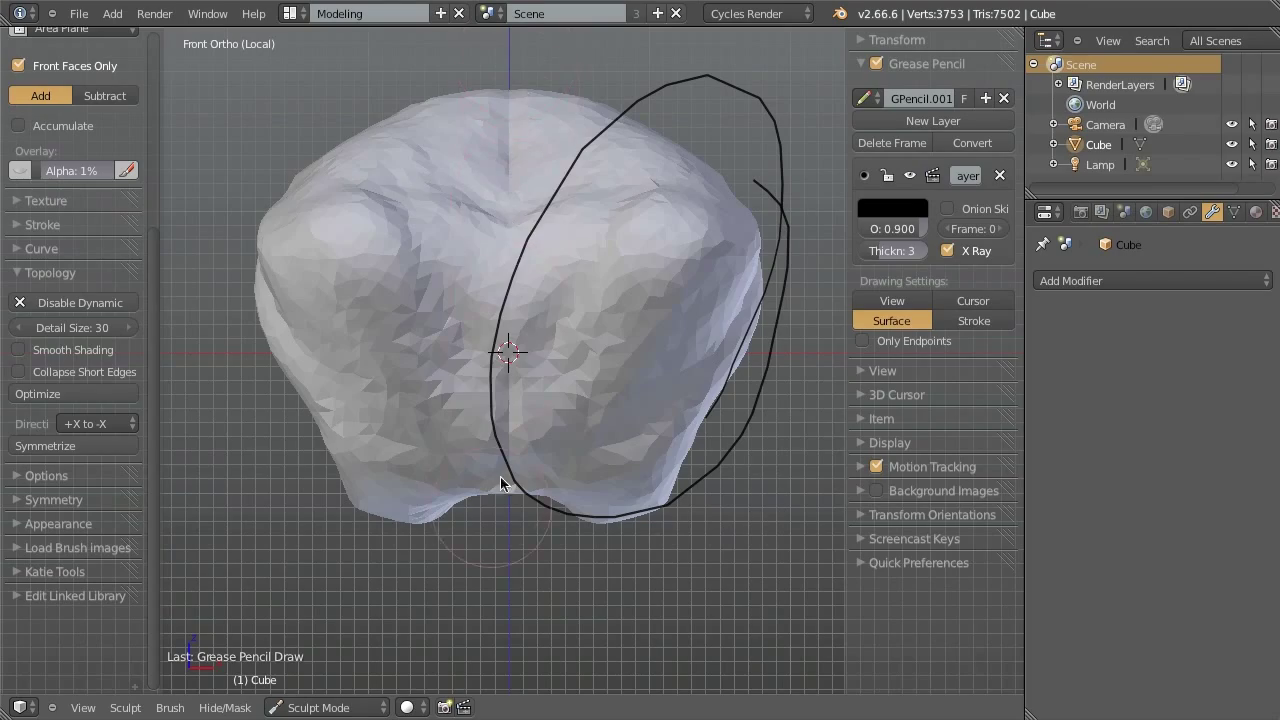
key("z")
mouse_move(501, 483)
middle_mouse_down()
mouse_move(408, 541)
mouse_move(540, 437)
mouse_move(511, 386)
mouse_move(674, 214)
mouse_move(768, 251)
mouse_move(507, 494)
mouse_move(624, 425)
mouse_move(600, 430)
middle_mouse_up()
key("z")
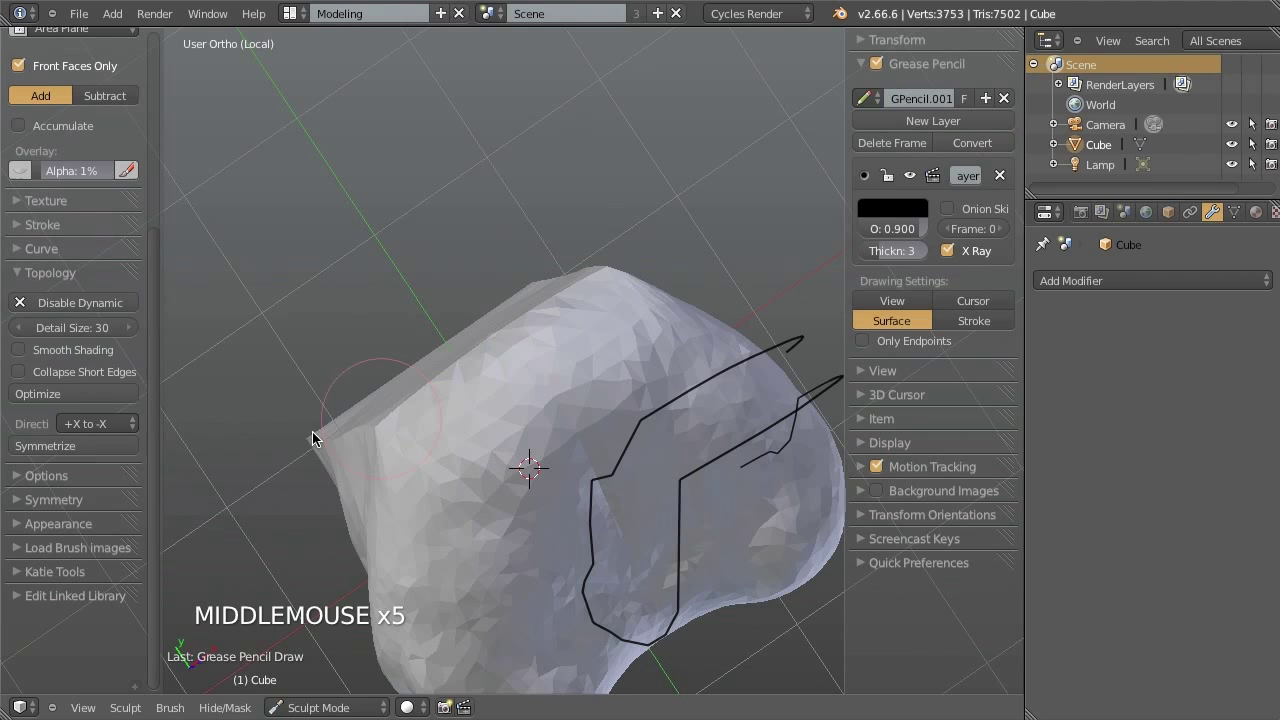
Symmetrize the mesh with the direction -Y to +Y
left_click(102, 426)
left_click(100, 360)
middle_click(606, 370, "ctrl")
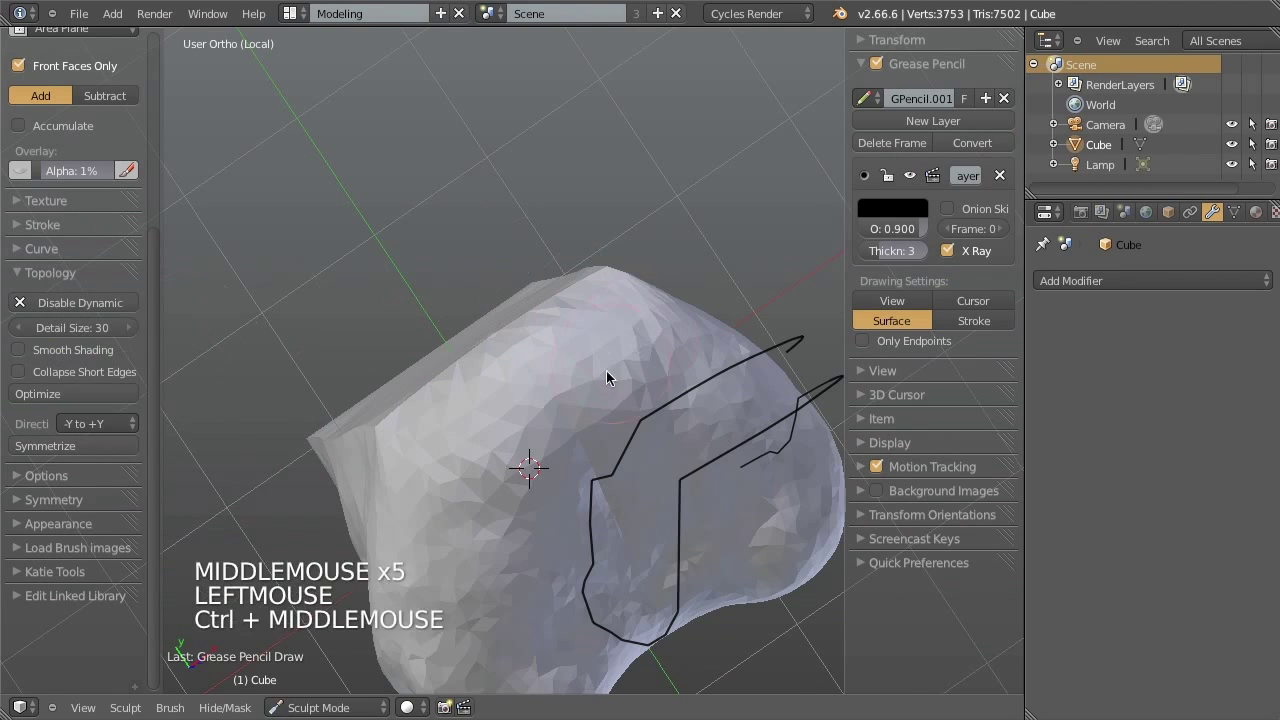
middle_click_drag(606, 377, 274, 430, "ctrl")
left_click(85, 445)
mouse_move(557, 508)
middle_mouse_down()
mouse_move(706, 346)
mouse_move(542, 432)
mouse_move(297, 377)
middle_mouse_up()
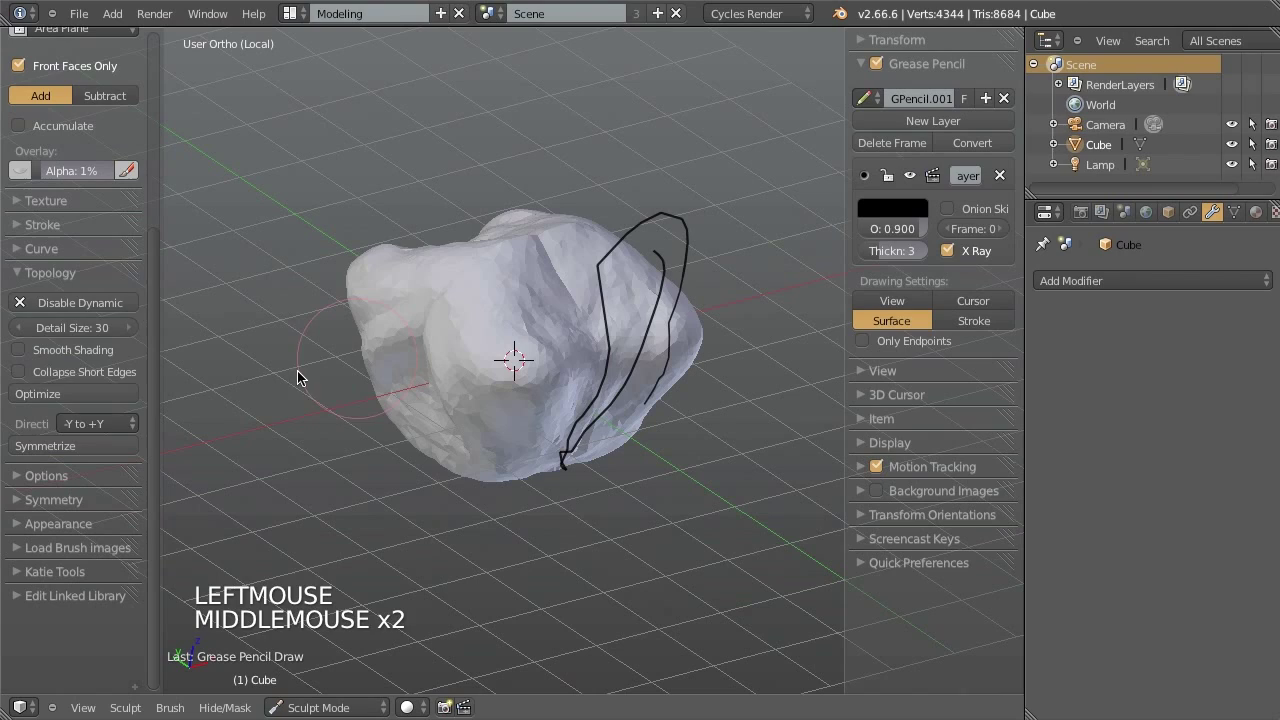
Symmetrize the mesh with the direction +Z to -Z
left_click(100, 426)
left_click(132, 295)
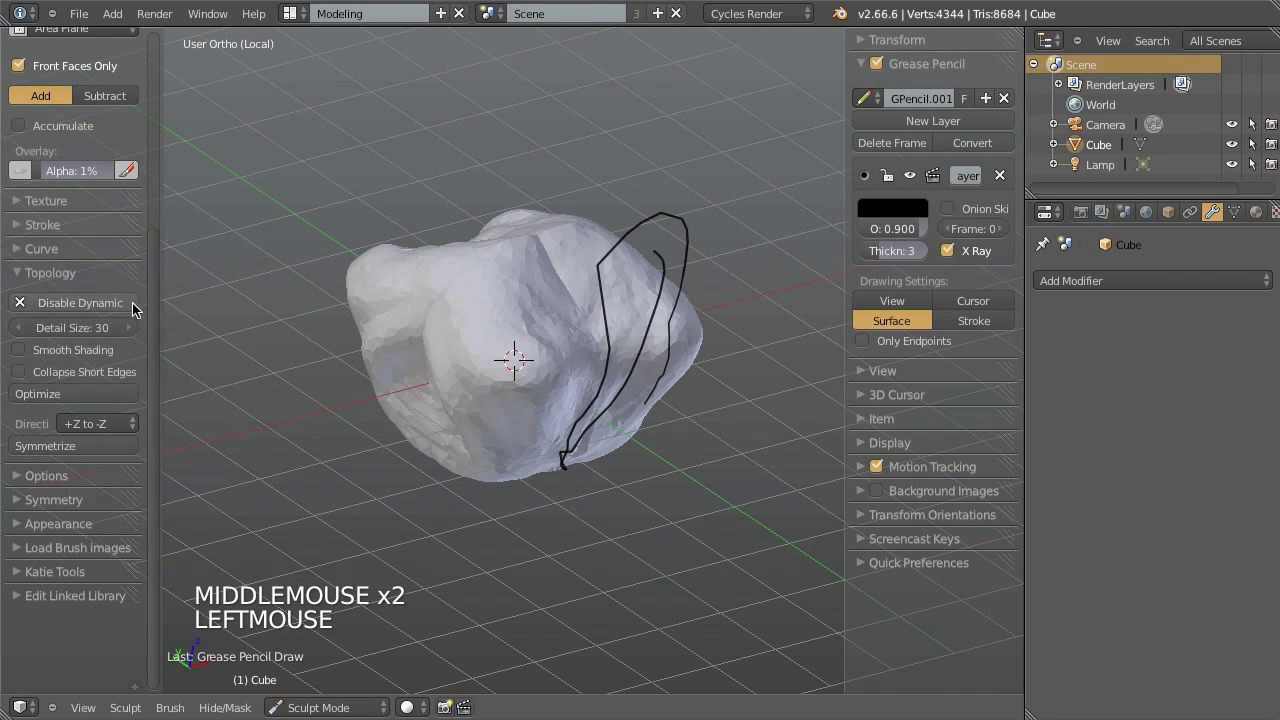
left_click(111, 443)
mouse_move(520, 390)
middle_mouse_down()
mouse_move(568, 341)
mouse_move(772, 246)
mouse_move(668, 334)
mouse_move(446, 414)
mouse_move(713, 233)
mouse_move(654, 292)
mouse_move(613, 364)
mouse_move(657, 323)
mouse_move(652, 270)
middle_mouse_up()
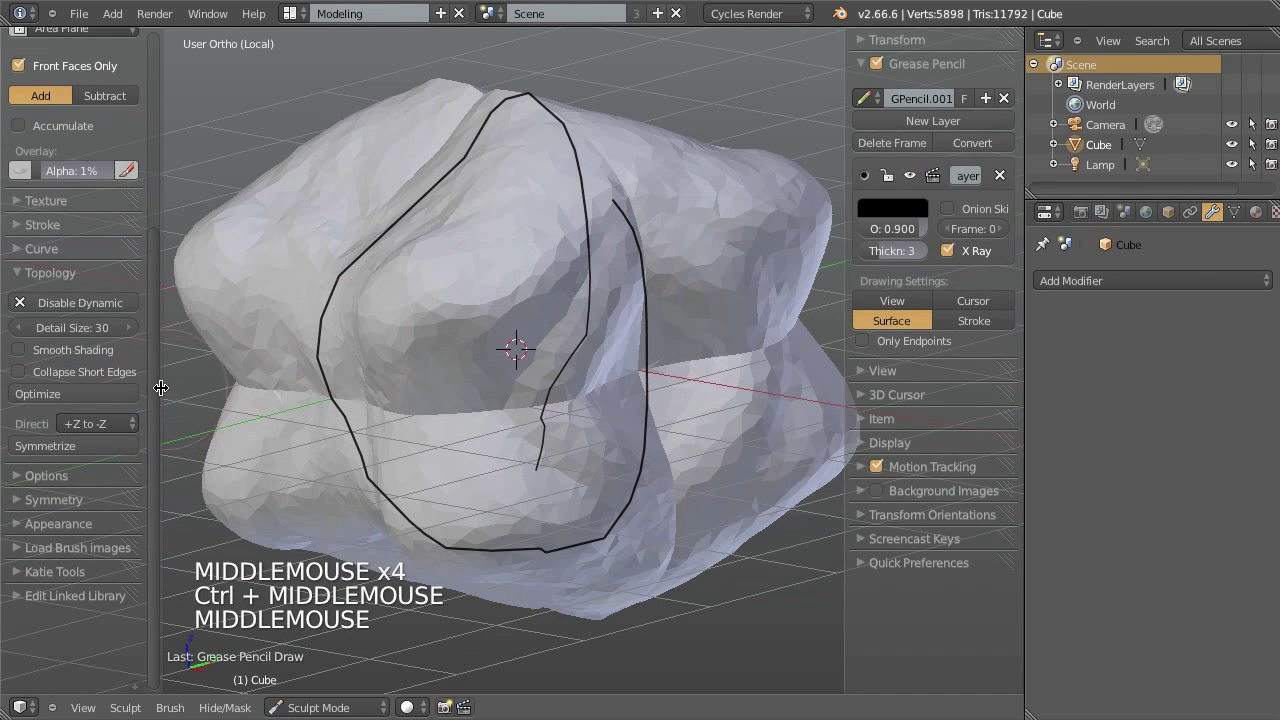
Expand the Symmetry settings and enable mirroring on X, Y and Z
key("a")
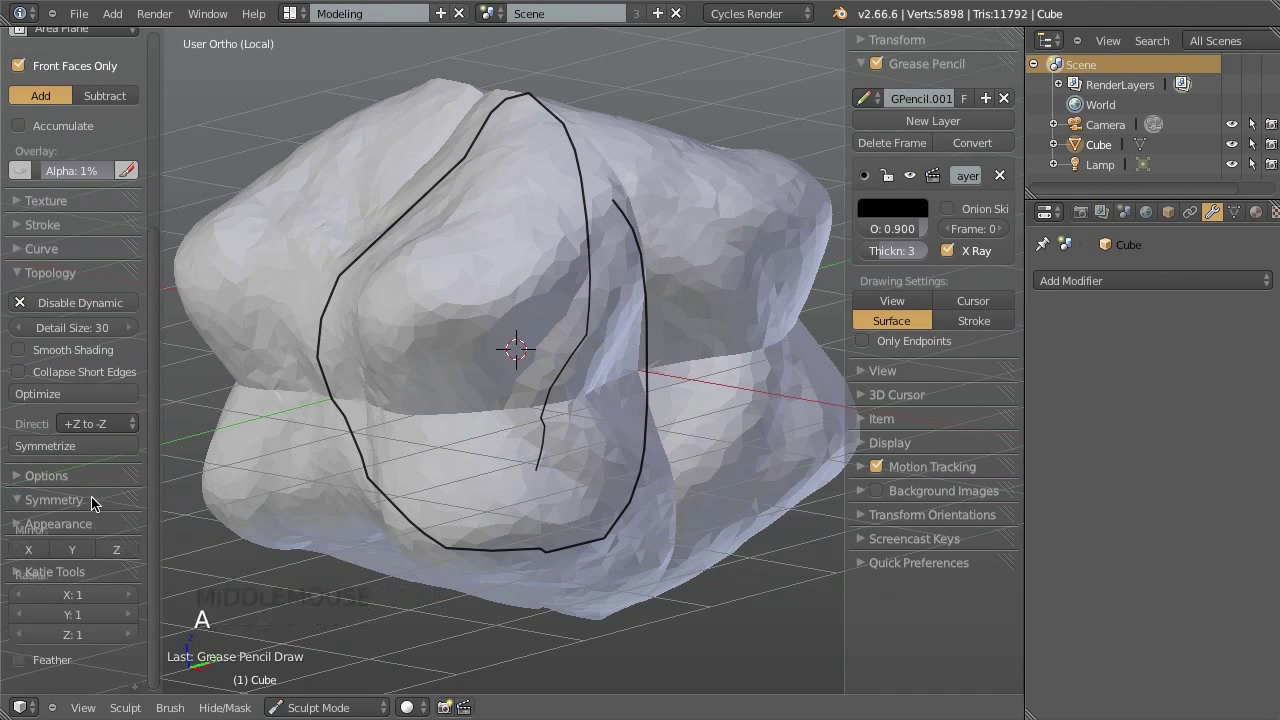
middle_click_drag(85, 510, 49, 502)
left_click(28, 484)
left_click(72, 484)
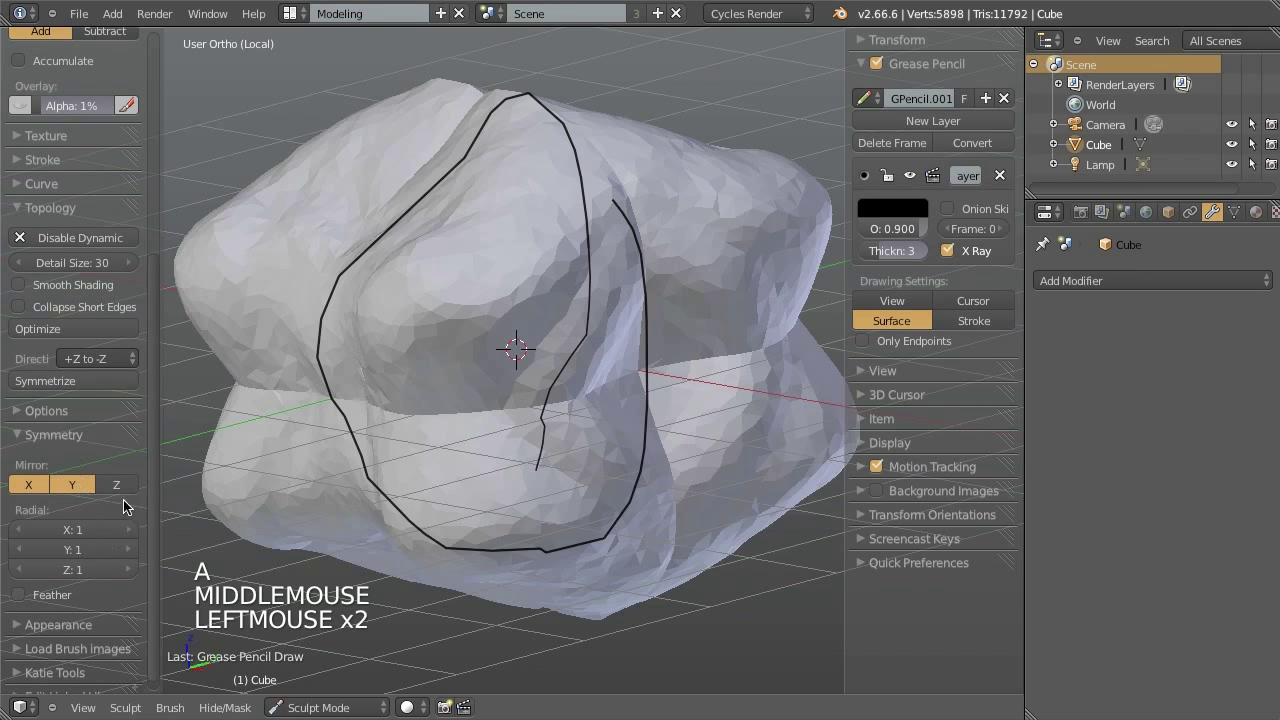
left_click(116, 484)
Resize the brush and smooth the bumps and creases on the mirrored model
key("f")
left_click(528, 248)
mouse_move(528, 248)
left_mouse_down("shift")
mouse_move(457, 283)
mouse_move(555, 195)
mouse_move(557, 365)
mouse_move(371, 412)
mouse_move(338, 238)
mouse_move(468, 218)
left_mouse_up("shift")
middle_click_drag(468, 218, 543, 146)
left_click_drag(543, 146, 546, 109, "shift")
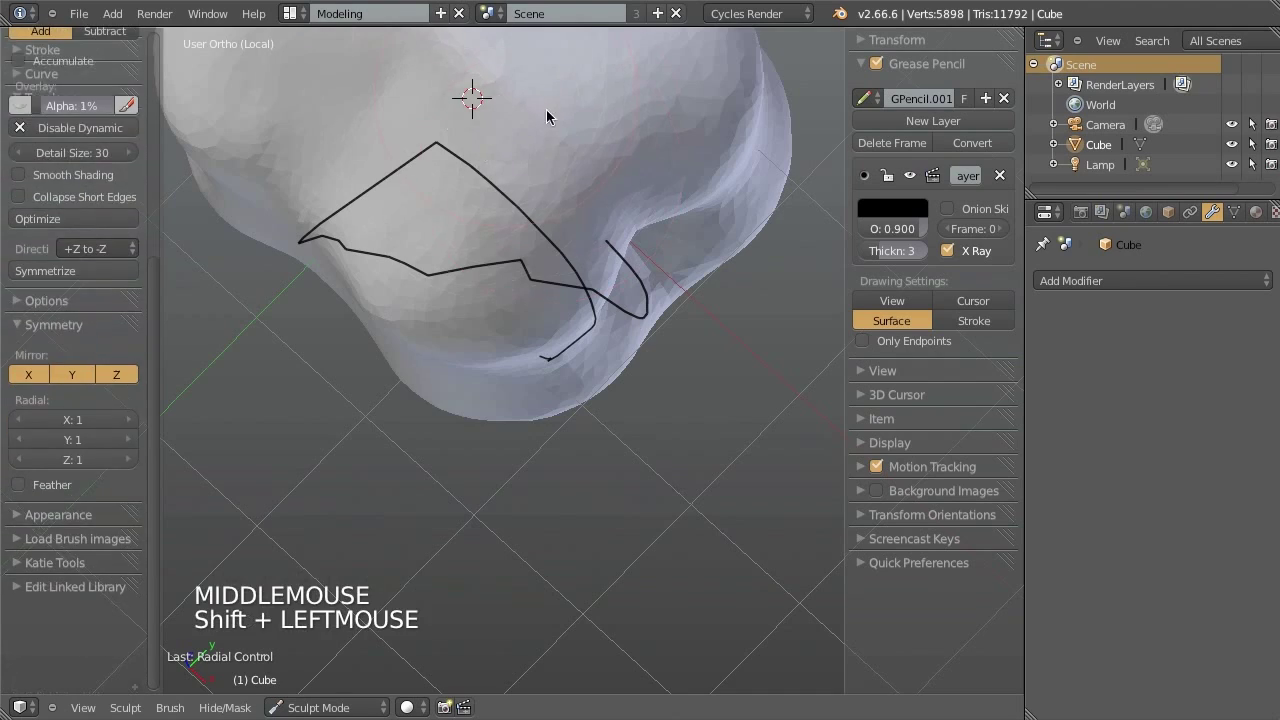
middle_click_drag(546, 109, 484, 347, "shift")
left_click_drag(484, 347, 551, 147, "shift")
Switch to the clay brush and build up and smooth the surface around the whole model with X, Y and Z mirroring
key("c")
mouse_move(526, 200)
left_mouse_down()
mouse_move(443, 271)
mouse_move(556, 403)
left_mouse_up()
middle_click_drag(553, 402, 656, 241)
left_click_drag(665, 360, 701, 483)
mouse_move(701, 483)
middle_mouse_down()
mouse_move(634, 431)
mouse_move(690, 505)
mouse_move(666, 283)
mouse_move(731, 196)
middle_mouse_up()
left_click(693, 510, "shift")
mouse_move(640, 300)
left_mouse_down()
mouse_move(500, 400)
mouse_move(581, 365)
mouse_move(547, 387)
left_mouse_up()
mouse_move(547, 387)
middle_mouse_down()
mouse_move(580, 420)
mouse_move(622, 434)
mouse_move(623, 368)
mouse_move(564, 402)
middle_mouse_up()
left_click_drag(564, 402, 485, 275)
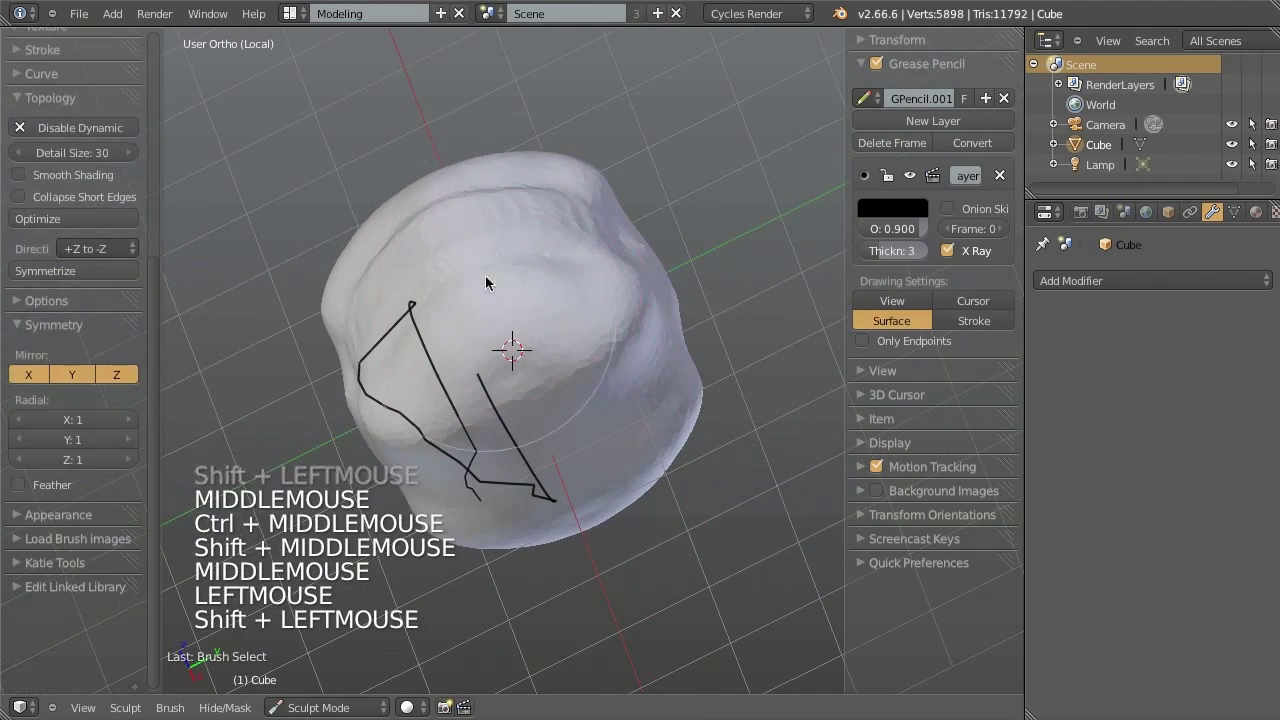
Delete the active grease pencil frame to clear the drawn loop
key("KP_1")
middle_click_drag(714, 224, 913, 190, "shift")
left_click(892, 142)
middle_click_drag(580, 277, 500, 380, "ctrl")
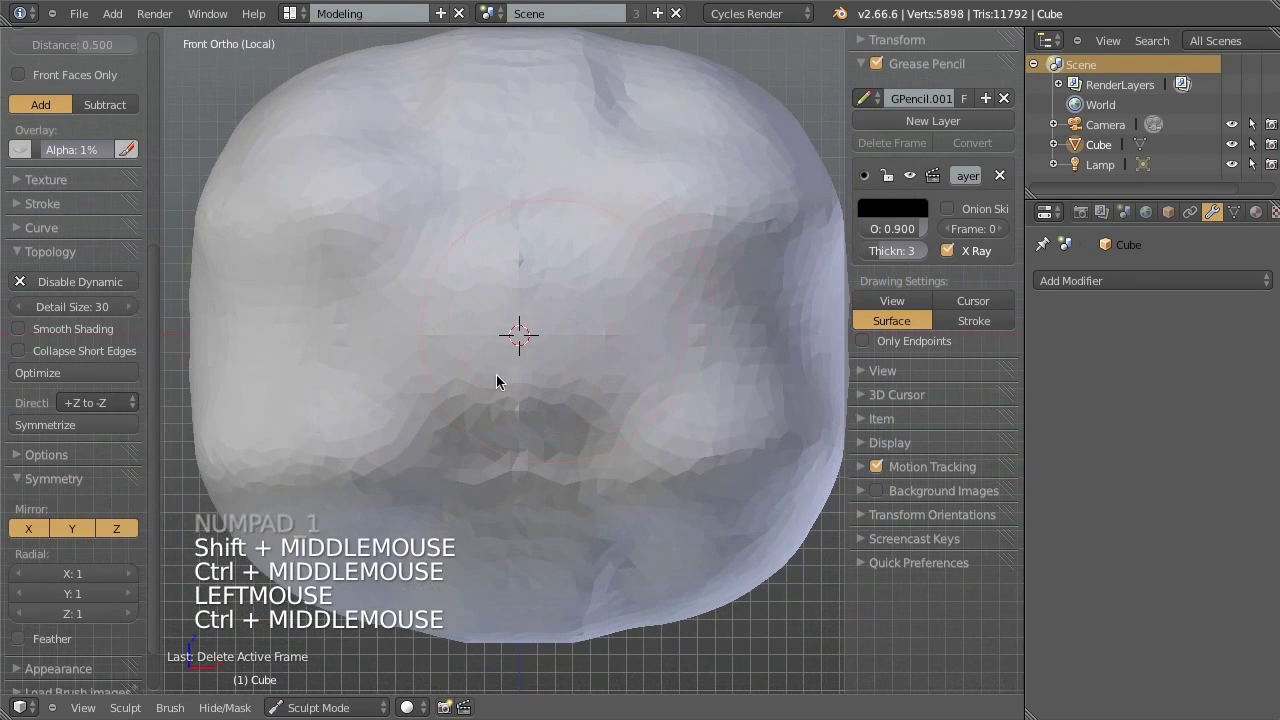
Limit mirroring to X and Y with Z off, and adjust the brush radius
left_click(30, 528)
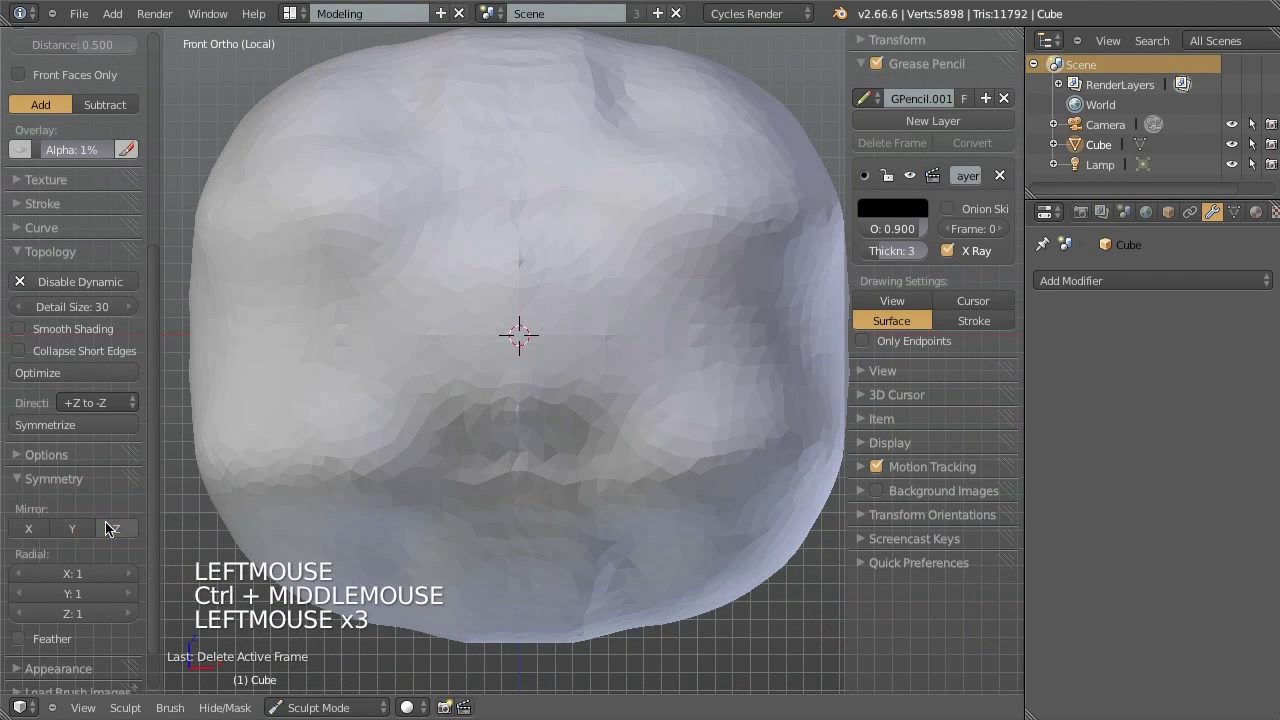
key("f")
key("f")
key("f")
key("f")
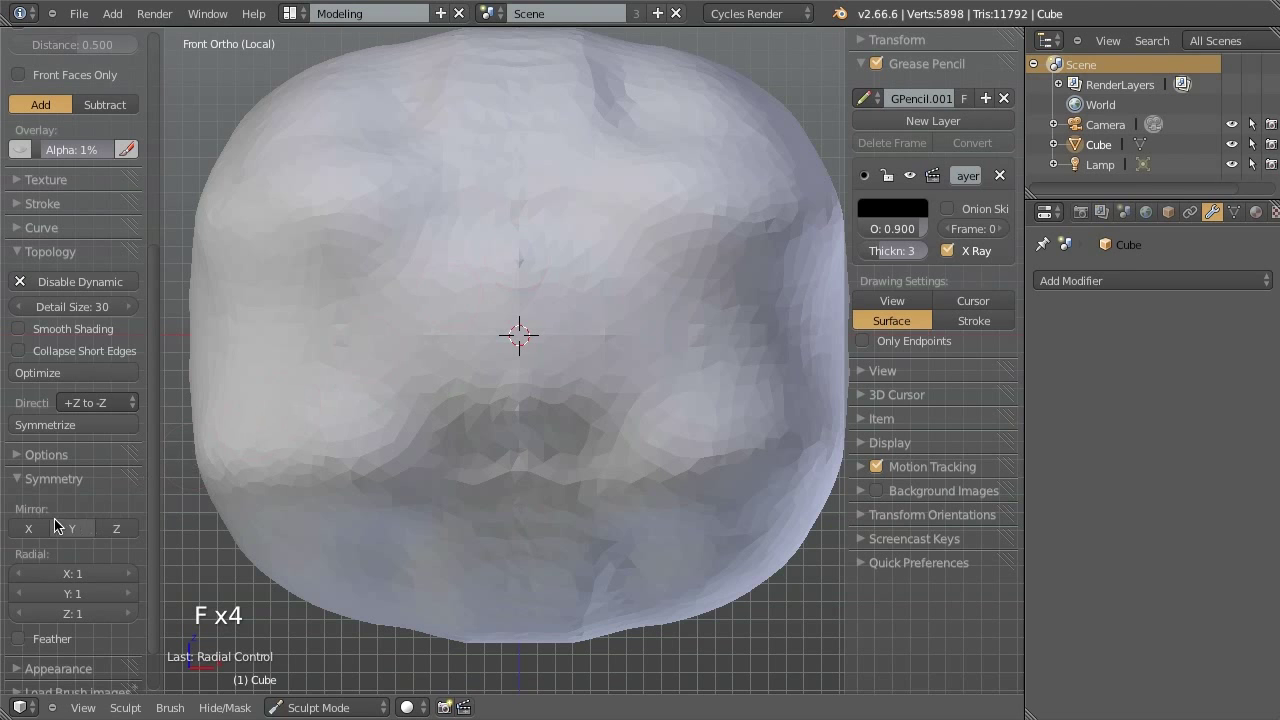
left_click_drag(56, 528, 28, 528)
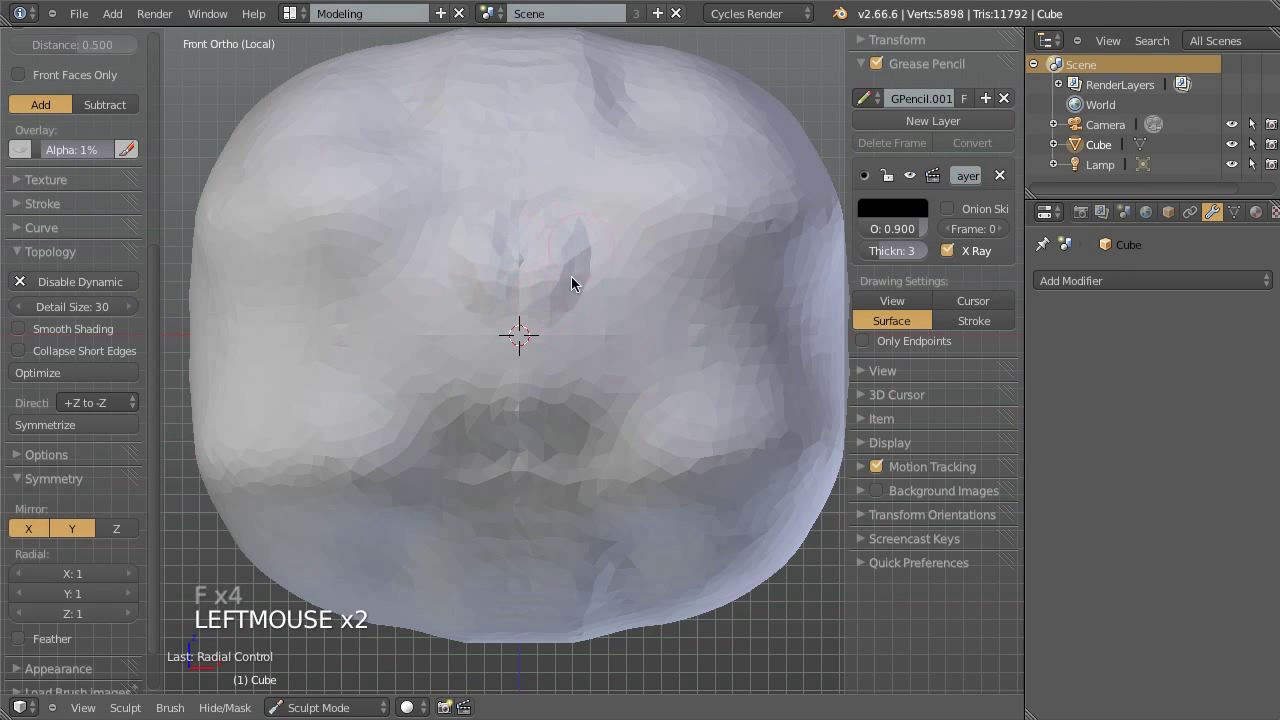
Resize the brush and sculpt mirrored clay strokes around the centre and both sides of the model's front
key("f")
key("f")
key("f")
mouse_move(520, 406)
middle_mouse_down("ctrl")
mouse_move(627, 273)
mouse_move(591, 180)
middle_mouse_up("ctrl")
left_click_drag(533, 376, 706, 252)
middle_click_drag(645, 398, 655, 520, "ctrl")
mouse_move(707, 350)
left_mouse_down()
mouse_move(716, 284)
mouse_move(708, 311)
left_mouse_up()
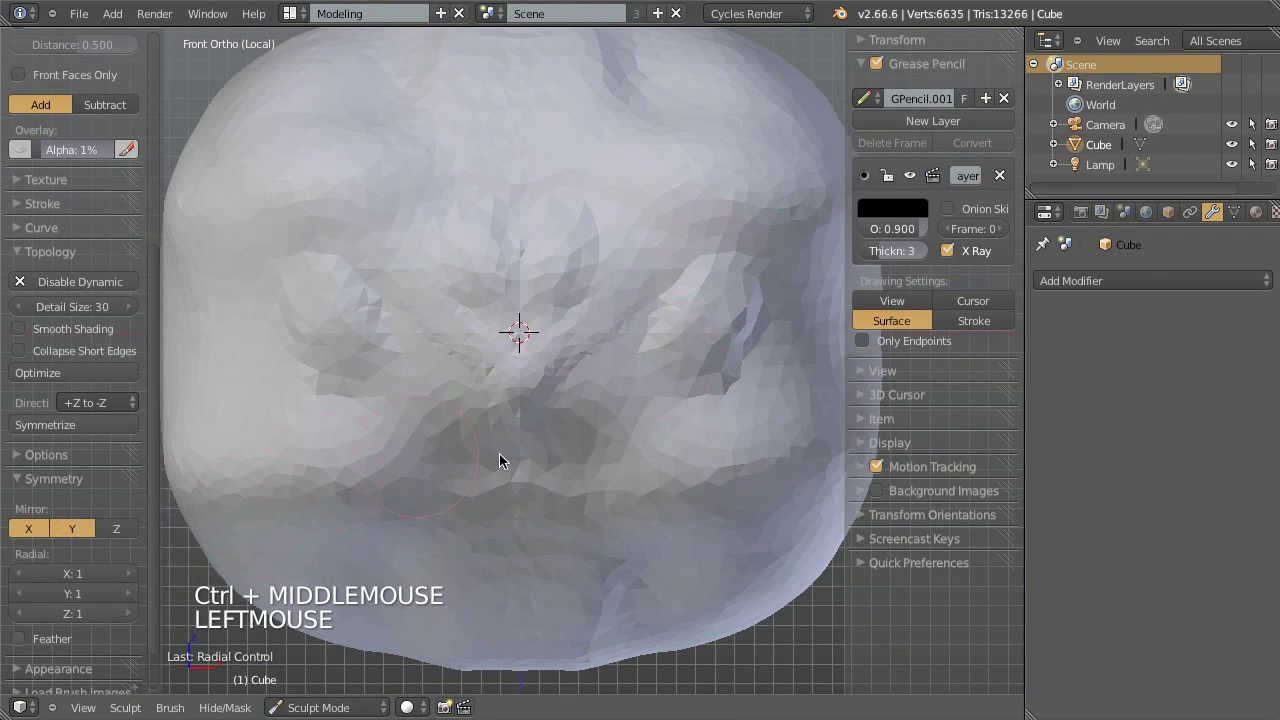
Smooth the new strokes on the front and rework both sides with mirrored clay strokes
left_click(699, 275, "shift")
left_click(681, 276, "shift")
left_click(545, 295, "shift")
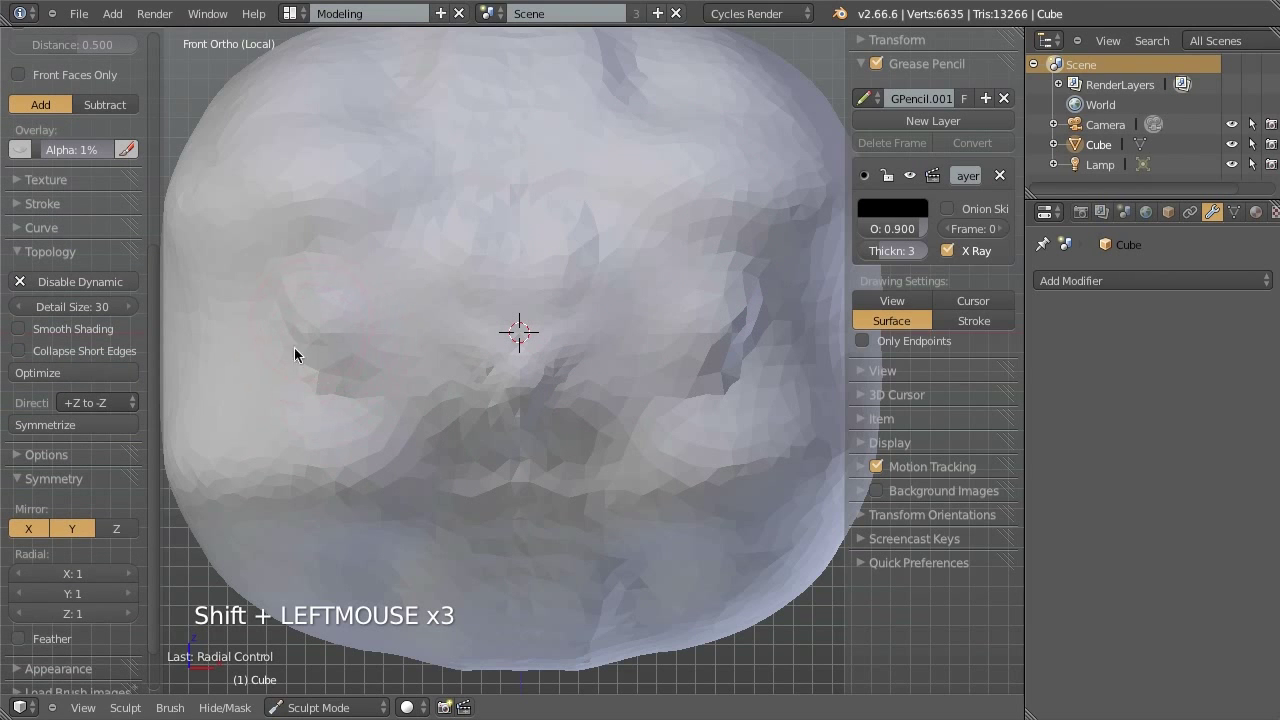
mouse_move(736, 368)
left_mouse_down()
mouse_move(681, 362)
mouse_move(654, 447)
mouse_move(603, 484)
mouse_move(520, 506)
mouse_move(629, 297)
left_mouse_up()
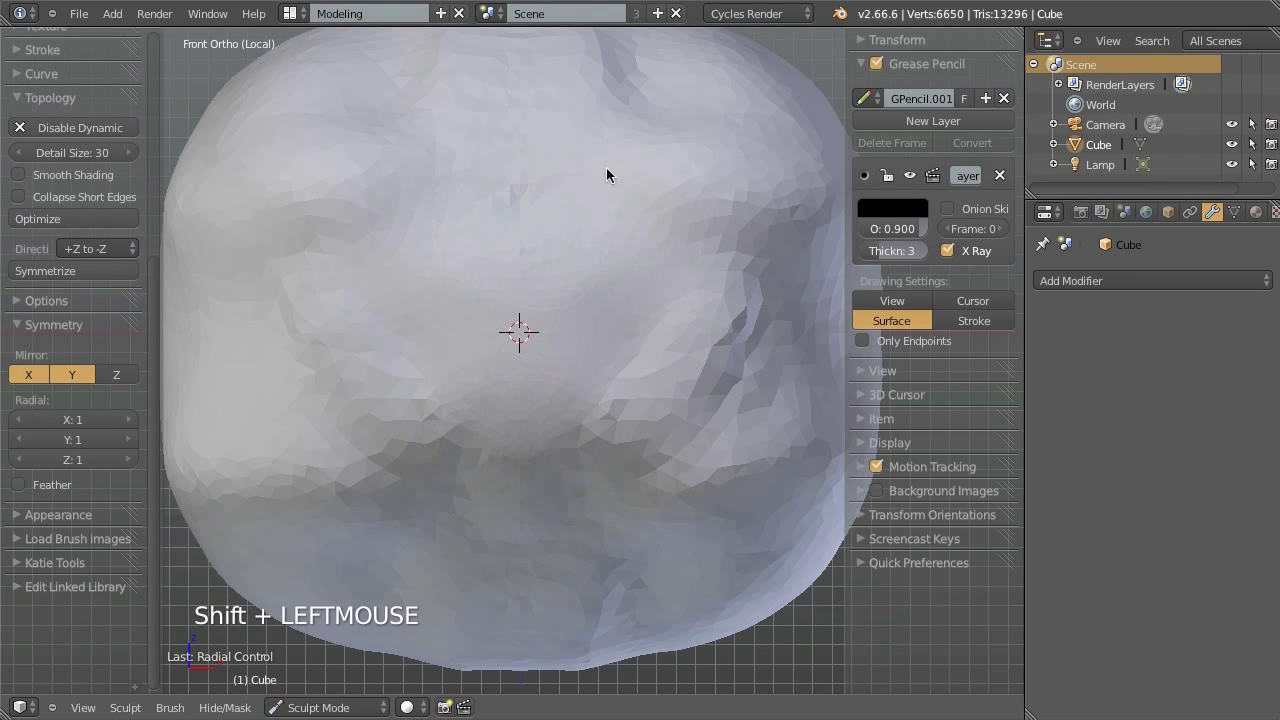
left_click(581, 420)
left_click_drag(638, 320, 698, 276)
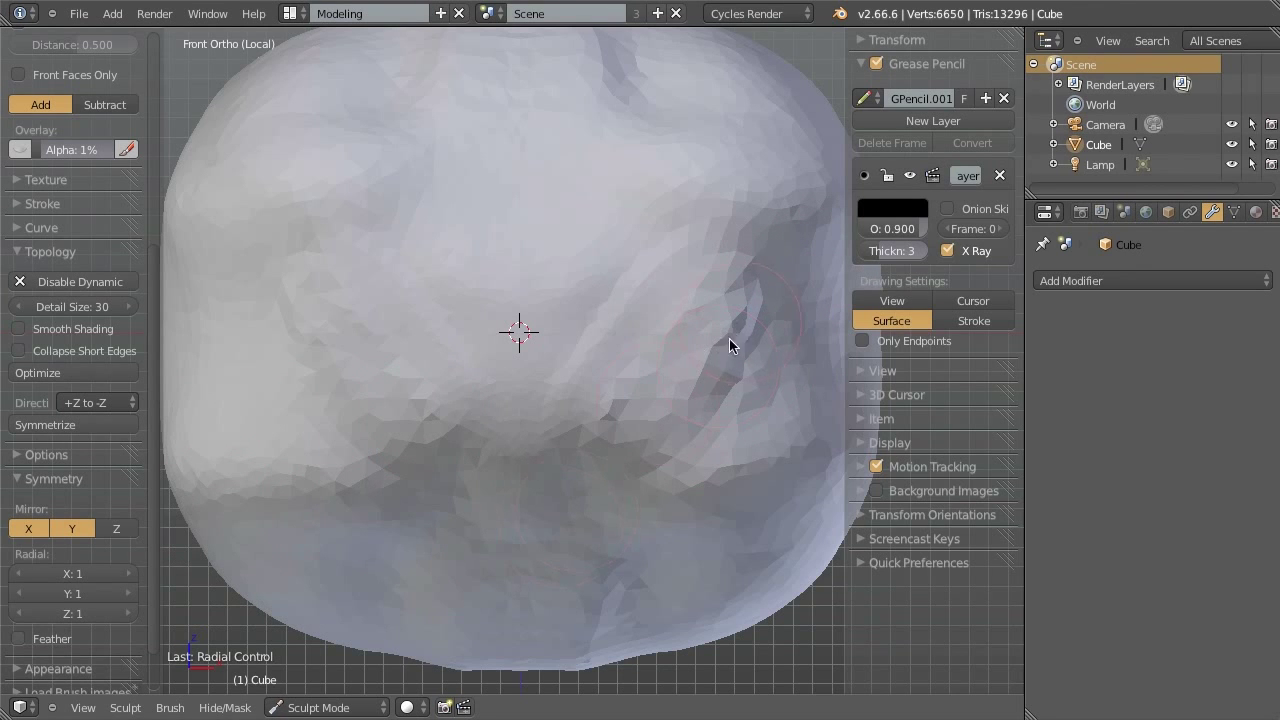
Add clay strokes around the recess on the side of the front and smooth the surface there
middle_click_drag(729, 338, 732, 301, "ctrl")
left_click_drag(732, 301, 726, 316)
middle_click_drag(782, 319, 674, 385)
left_click(764, 304)
middle_click_drag(764, 304, 679, 342, "shift")
left_click_drag(679, 342, 517, 263, "shift")
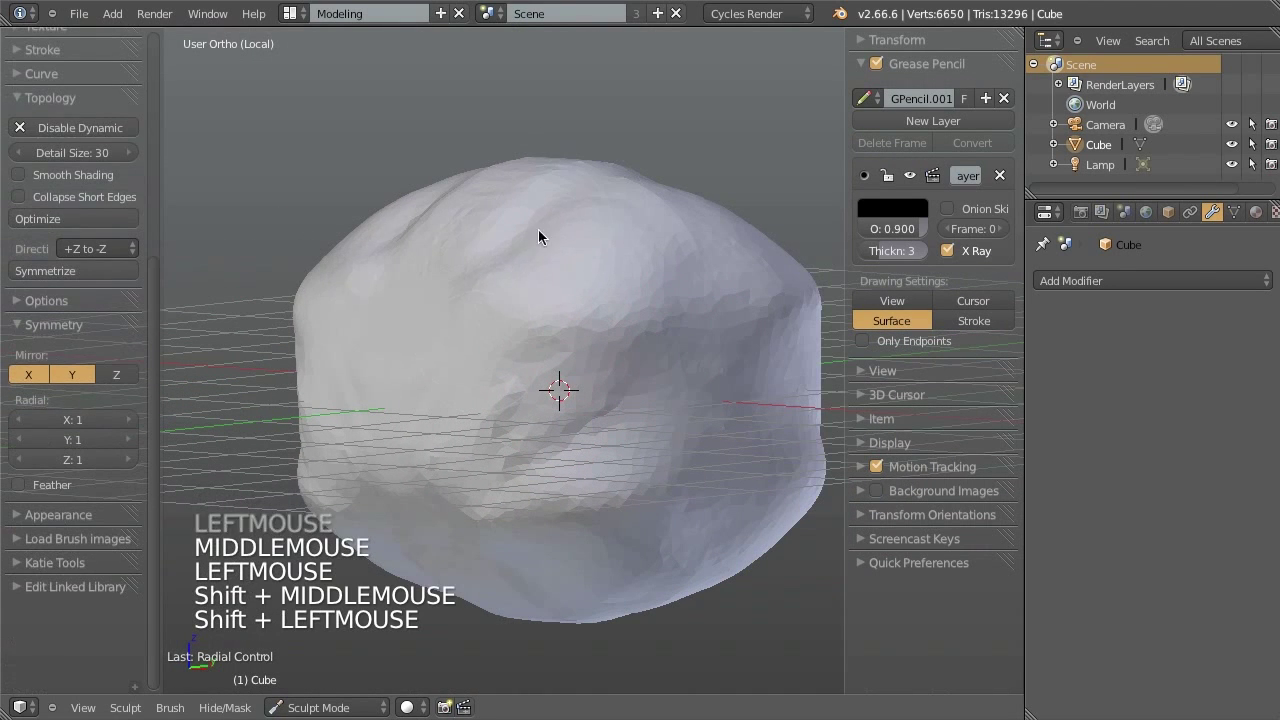
Switch the view to perspective and select the Grab brush
middle_click_drag(738, 286, 642, 376, "ctrl")
key("KP_5")
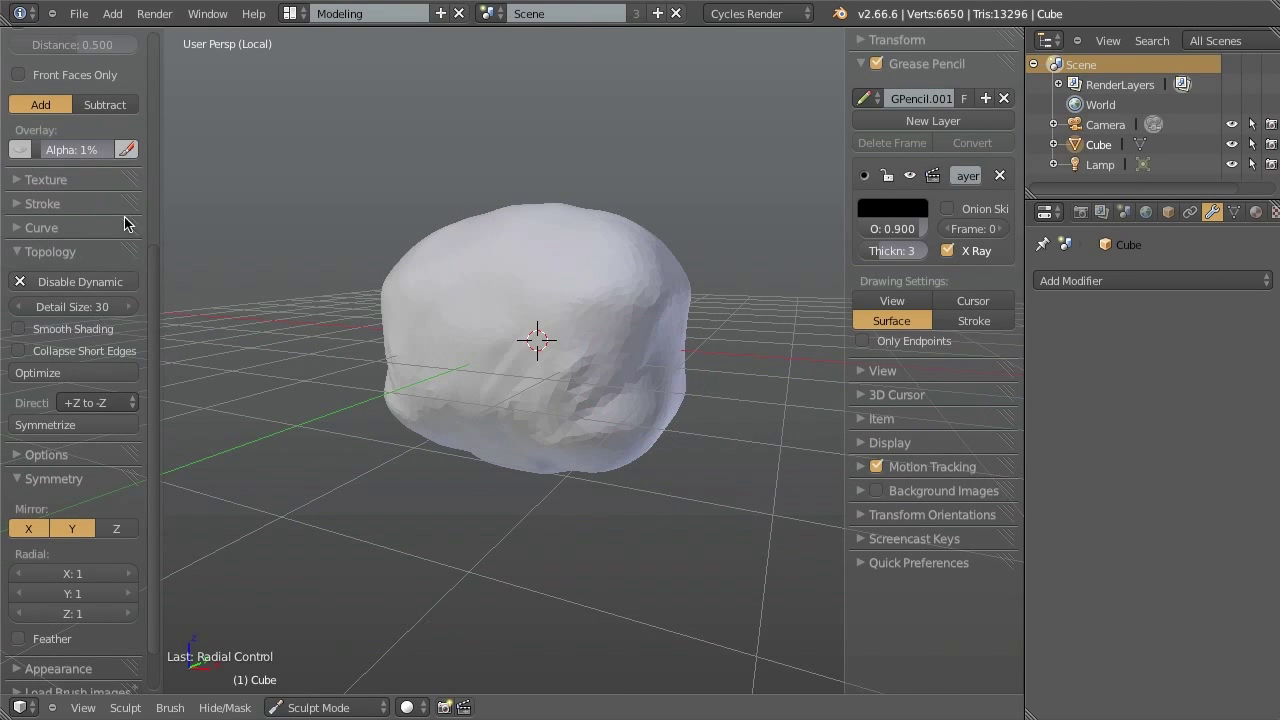
mouse_move(105, 187)
middle_mouse_down()
mouse_move(200, 270)
mouse_move(352, 350)
middle_mouse_up()
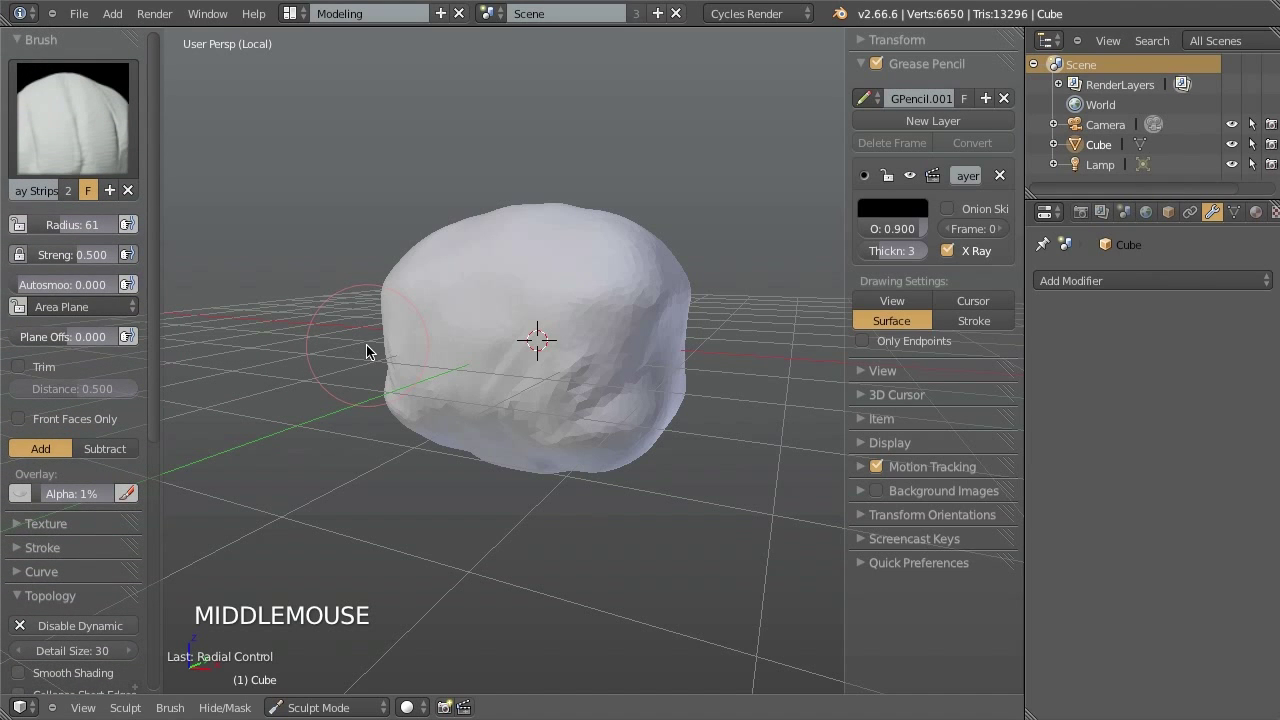
left_click(81, 130)
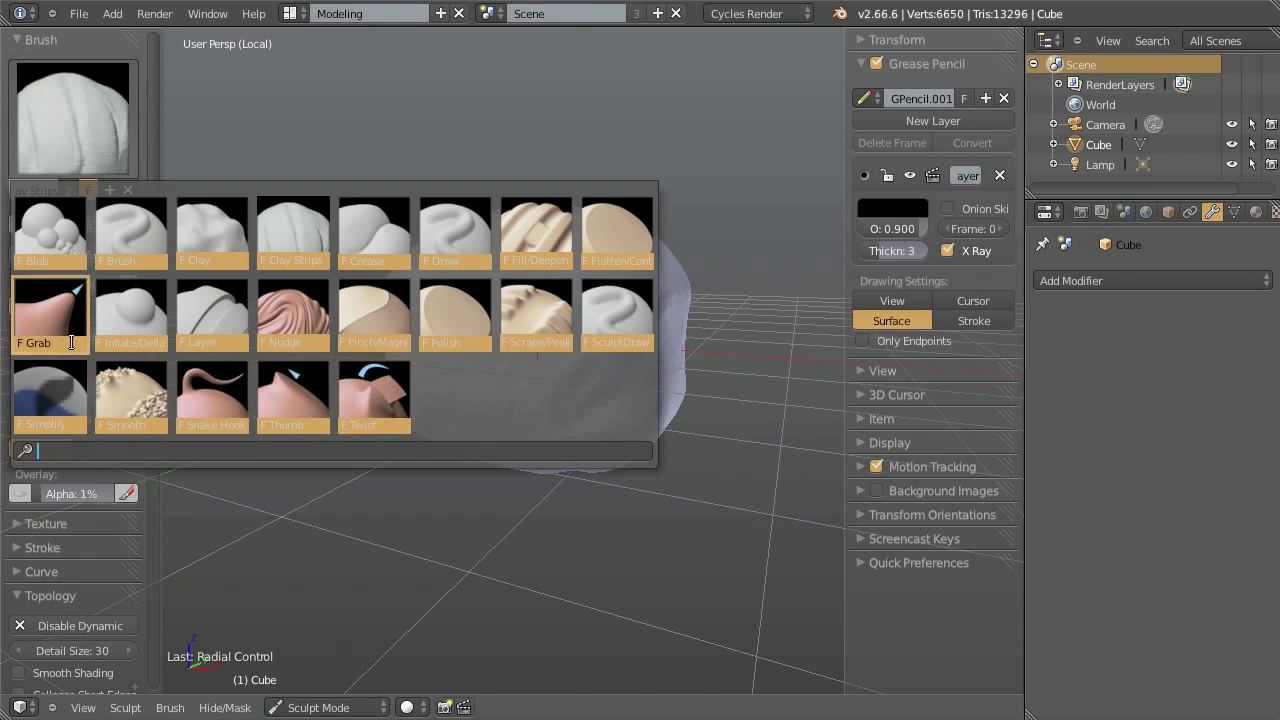
left_click(54, 312)
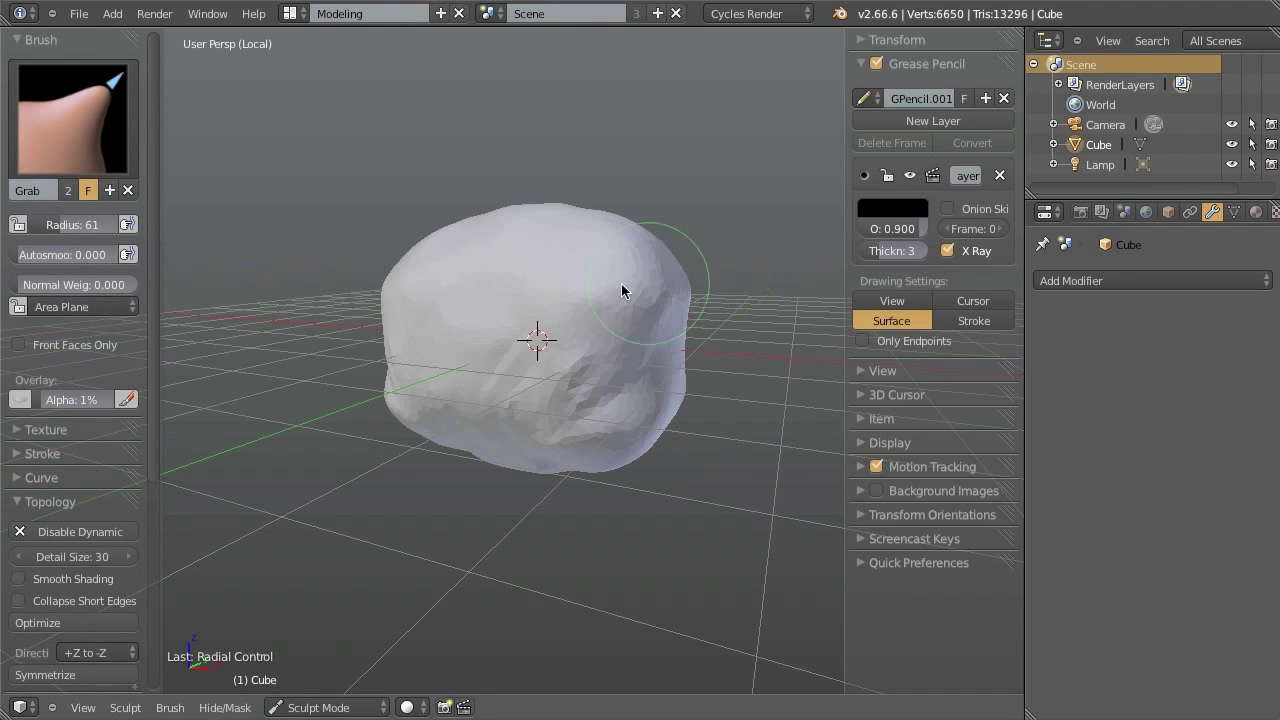
Try pulling mirrored horns out of the model's upper sides with the Grab brush at radius 130, and undo the pull
key("f")
left_click(740, 358)
mouse_move(682, 267)
left_mouse_down()
mouse_move(785, 156)
mouse_move(736, 216)
mouse_move(732, 275)
left_mouse_up()
middle_click_drag(732, 275, 685, 304, "shift")
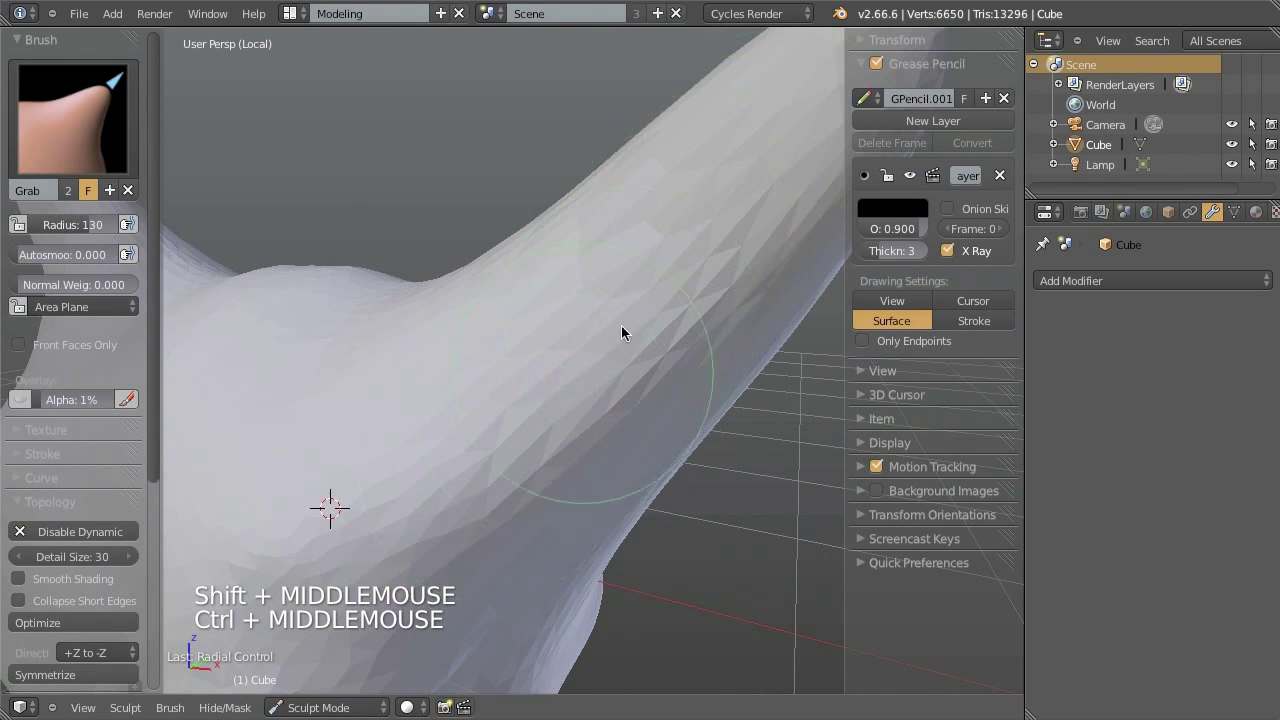
middle_click_drag(762, 229, 595, 364, "ctrl")
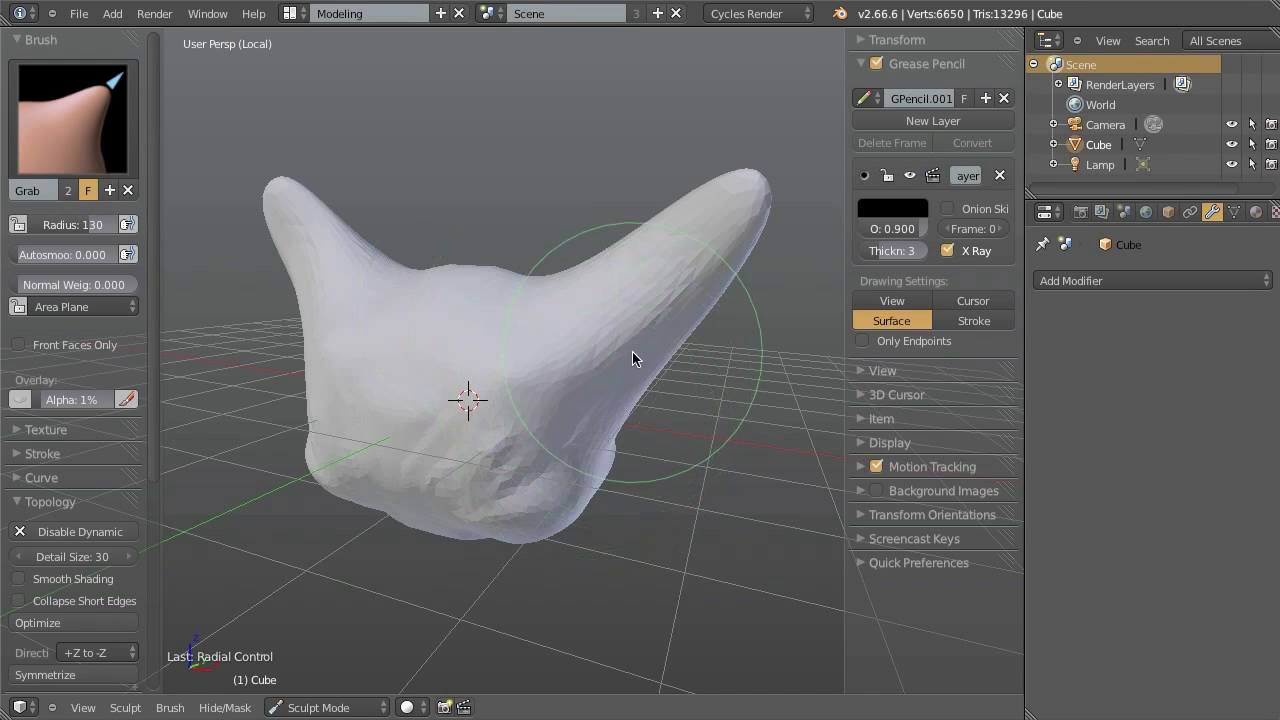
key("ctrl+z")
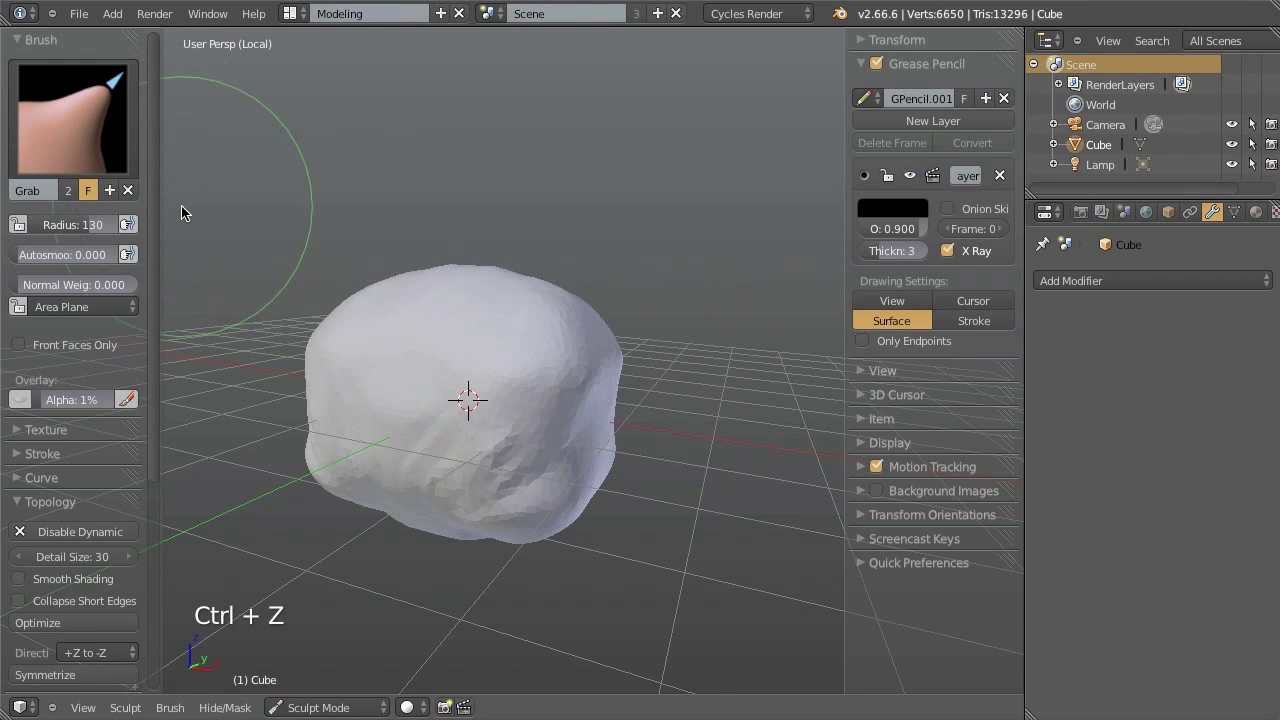
Switch to the Snake Hook brush and enable Collapse Short Edges
left_click(78, 122)
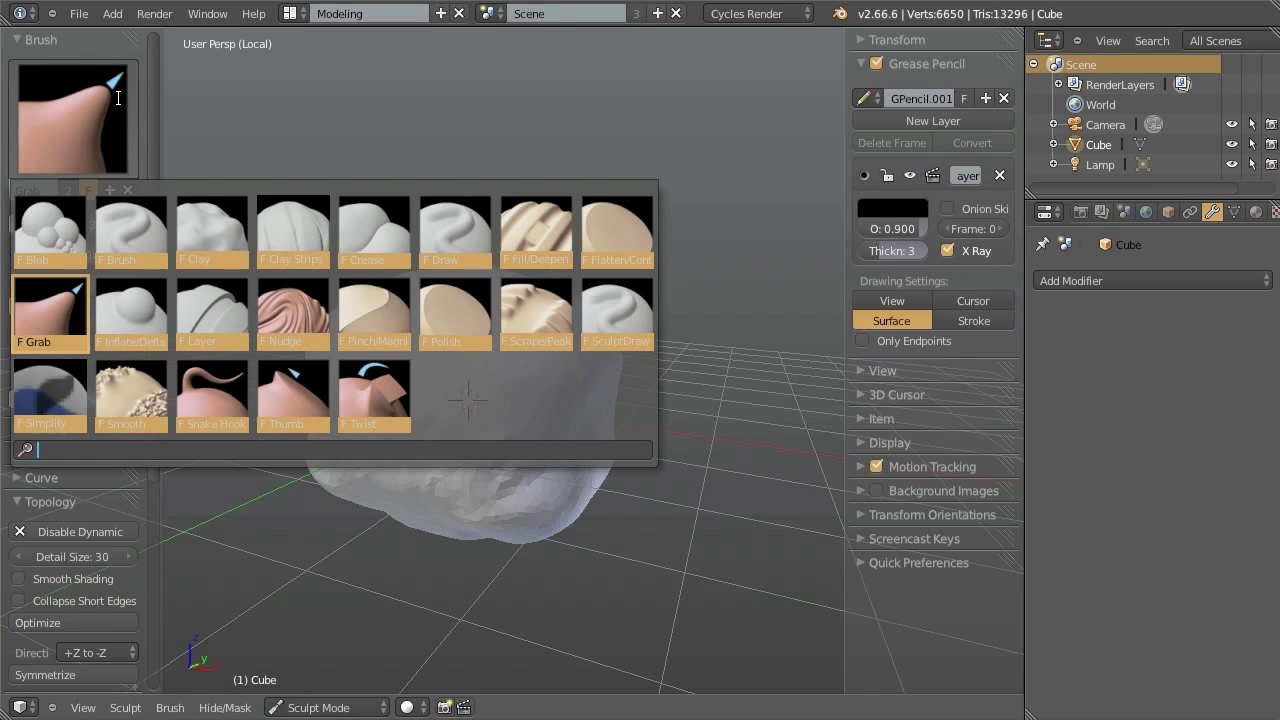
left_click(219, 394)
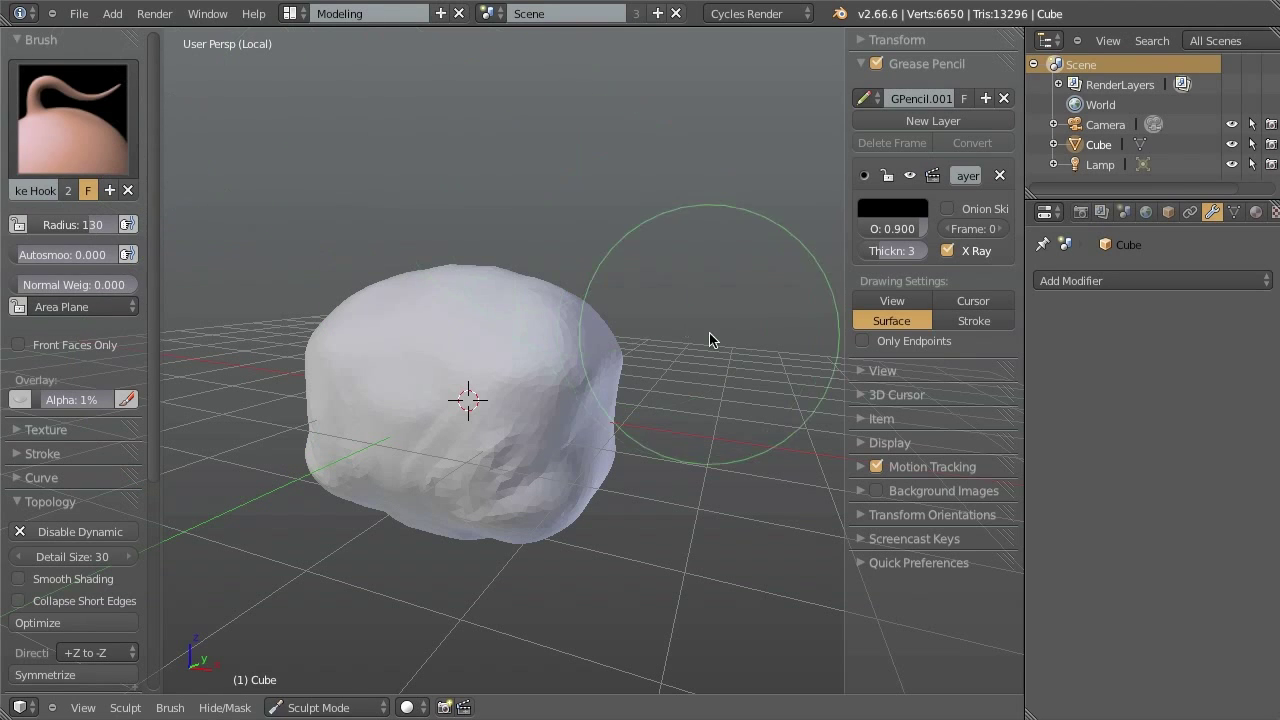
left_click(94, 608)
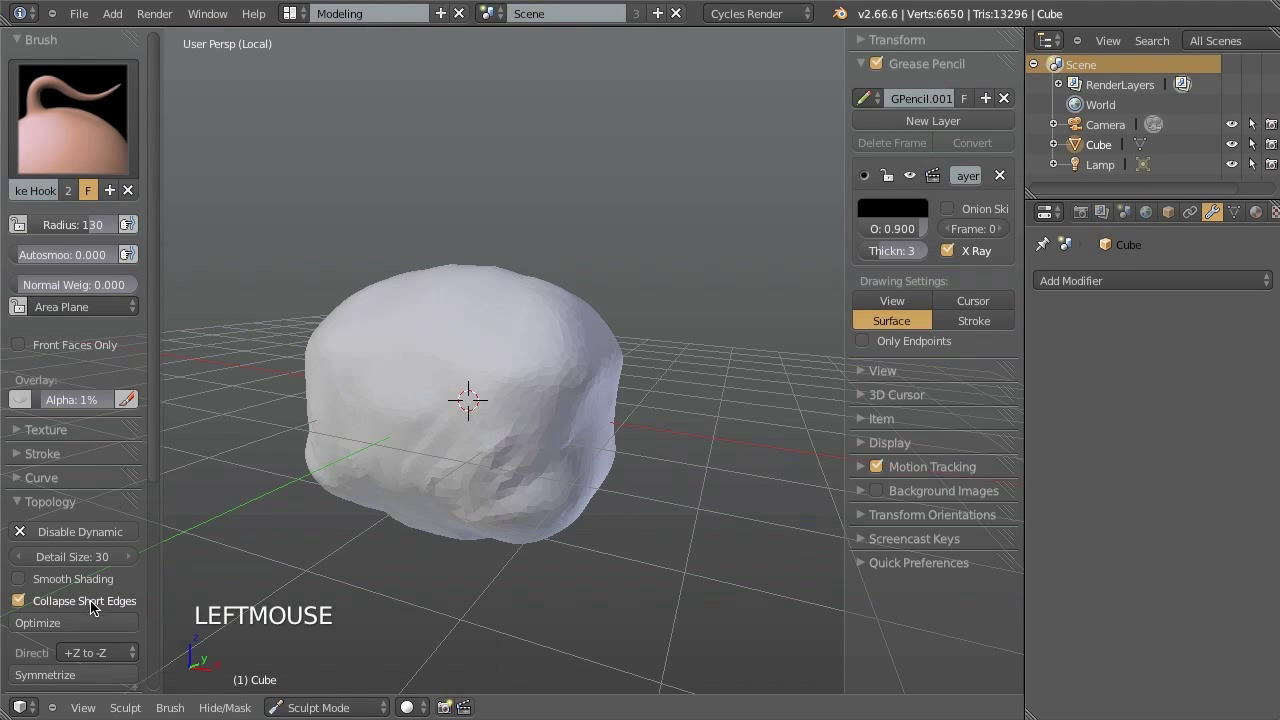
Set the Snake Hook radius to 148 and pull long mirrored arms out of the model's sides
key("super")
mouse_move(670, 328)
middle_mouse_down("alt")
mouse_move(688, 323)
mouse_move(600, 365)
middle_mouse_up("alt")
key("z")
mouse_move(600, 365)
middle_mouse_down()
mouse_move(557, 378)
mouse_move(551, 335)
middle_mouse_up()
key("f")
left_click(575, 345)
mouse_move(538, 350)
left_mouse_down()
mouse_move(560, 308)
mouse_move(699, 292)
mouse_move(938, 128)
mouse_move(1012, 134)
left_mouse_up()
mouse_move(696, 321)
middle_mouse_down("ctrl")
mouse_move(537, 335)
mouse_move(566, 520)
mouse_move(597, 389)
mouse_move(634, 457)
mouse_move(691, 322)
middle_mouse_up("ctrl")
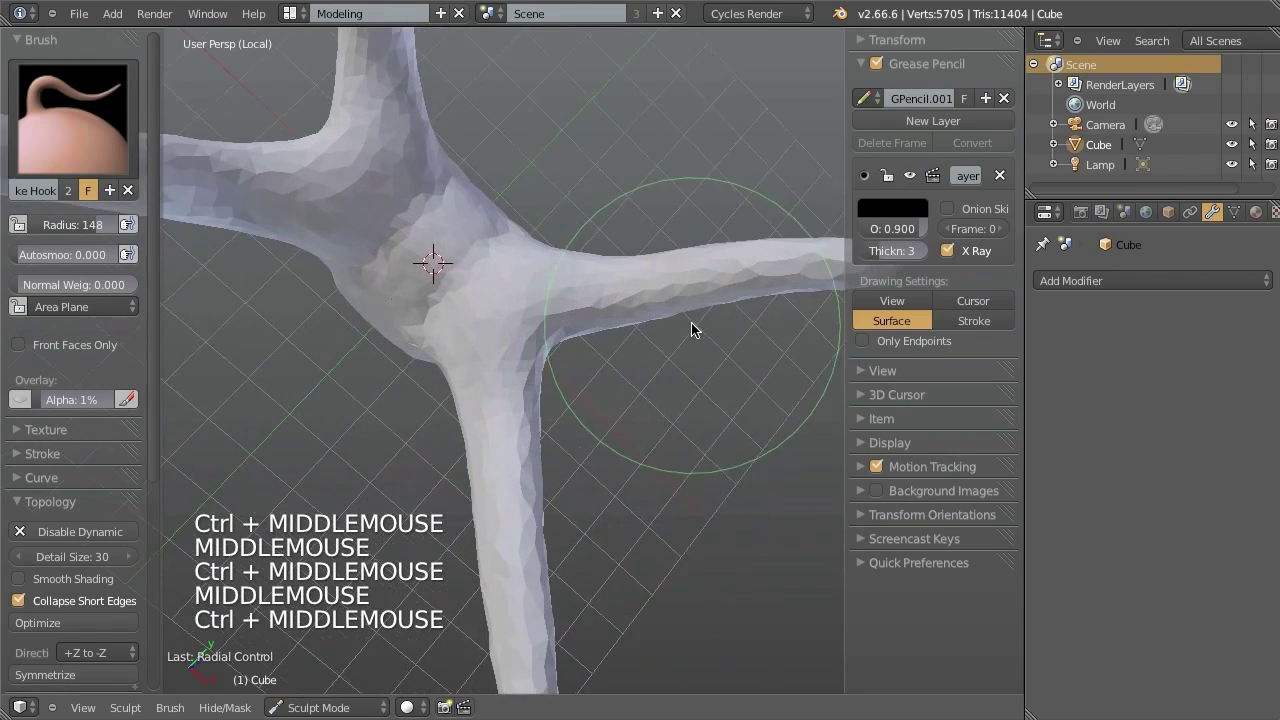
Try stretching the mirrored arms further outward with Snake Hook, and undo the stroke
middle_click_drag(792, 333, 672, 390, "shift")
mouse_move(672, 390)
middle_mouse_down("shift")
mouse_move(651, 400)
mouse_move(686, 320)
middle_mouse_up("shift")
mouse_move(602, 331)
left_mouse_down()
mouse_move(674, 302)
mouse_move(719, 260)
mouse_move(857, 251)
left_mouse_up()
mouse_move(757, 351)
middle_mouse_down("ctrl")
mouse_move(663, 494)
mouse_move(761, 281)
middle_mouse_up("ctrl")
key("ctrl+z")
Extend the mirrored arms with more Snake Hook strokes from another angle and apply smoothing dabs to one arm
middle_click_drag(563, 434, 529, 557)
mouse_move(600, 392)
left_mouse_down()
mouse_move(676, 311)
mouse_move(657, 328)
left_mouse_up()
mouse_move(657, 328)
middle_mouse_down("ctrl")
mouse_move(669, 300)
mouse_move(568, 404)
middle_mouse_up("ctrl")
left_click_drag(535, 385, 662, 262)
middle_click_drag(662, 262, 455, 560, "ctrl")
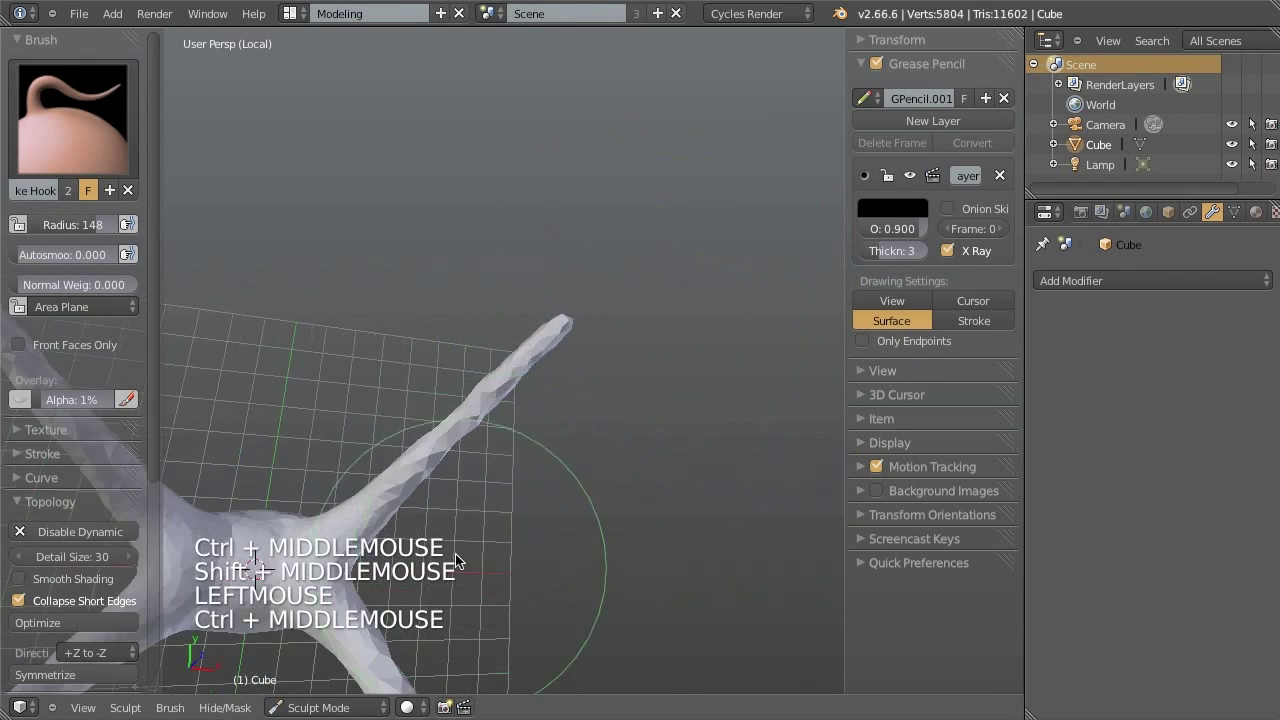
key("KP_1")
middle_click_drag(672, 343, 613, 445, "ctrl")
mouse_move(613, 445)
middle_mouse_down("shift")
mouse_move(659, 419)
mouse_move(677, 337)
mouse_move(553, 421)
mouse_move(651, 407)
middle_mouse_up("shift")
left_click(519, 416, "shift")
left_click(530, 415, "shift")
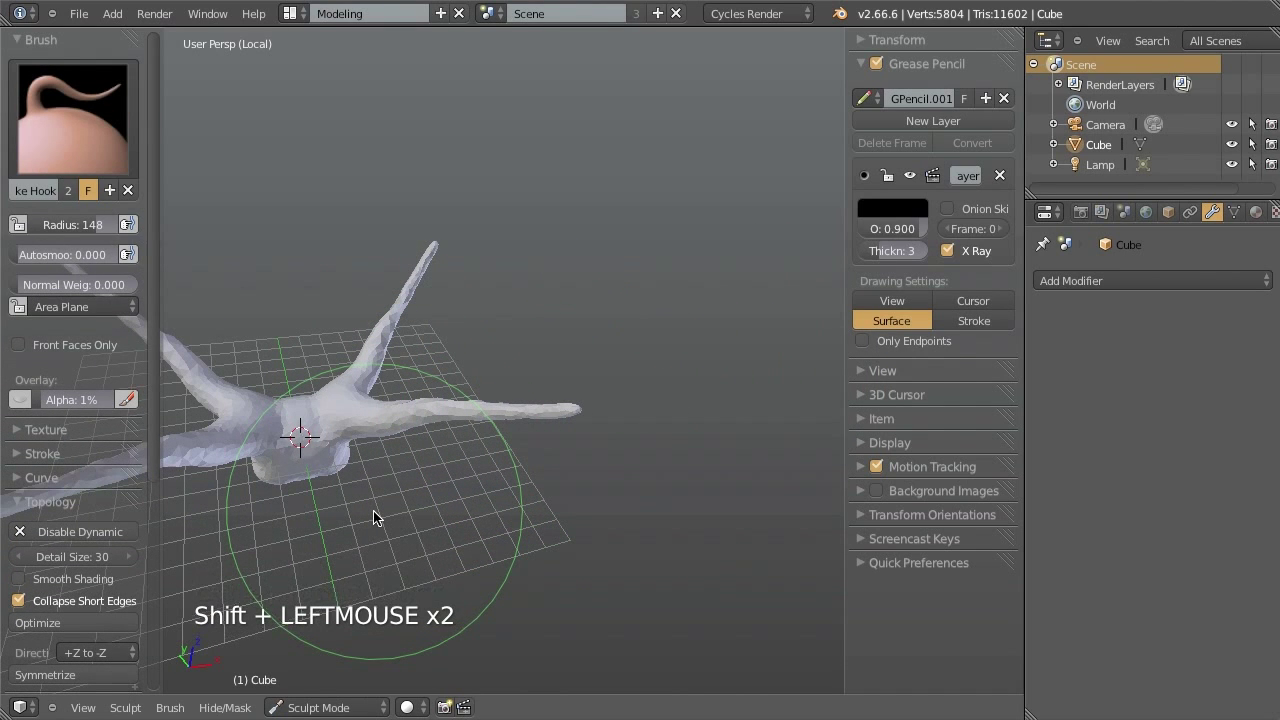
middle_click_drag(398, 472, 526, 423, "shift")
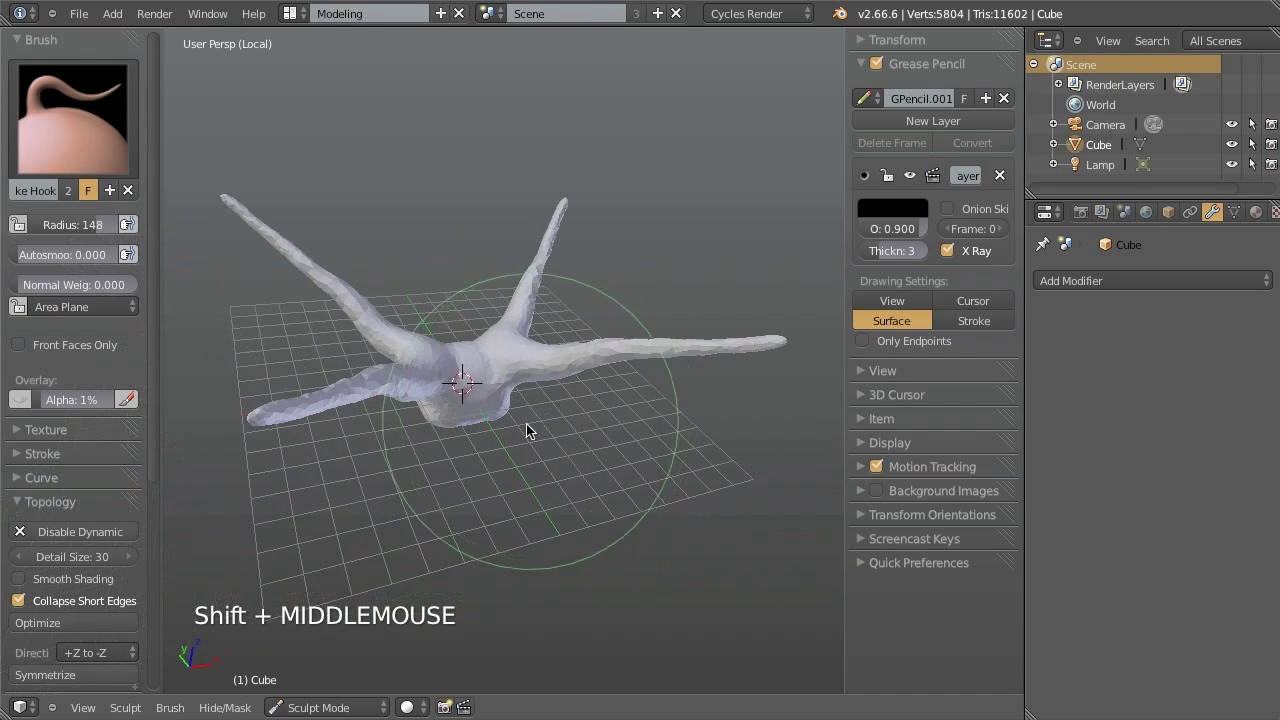
Return to Object Mode and delete the sculpted model
key("ctrl+alt+grave")
key("ctrl+alt+Tab")
key("ctrl+alt+Tab")
key("x")
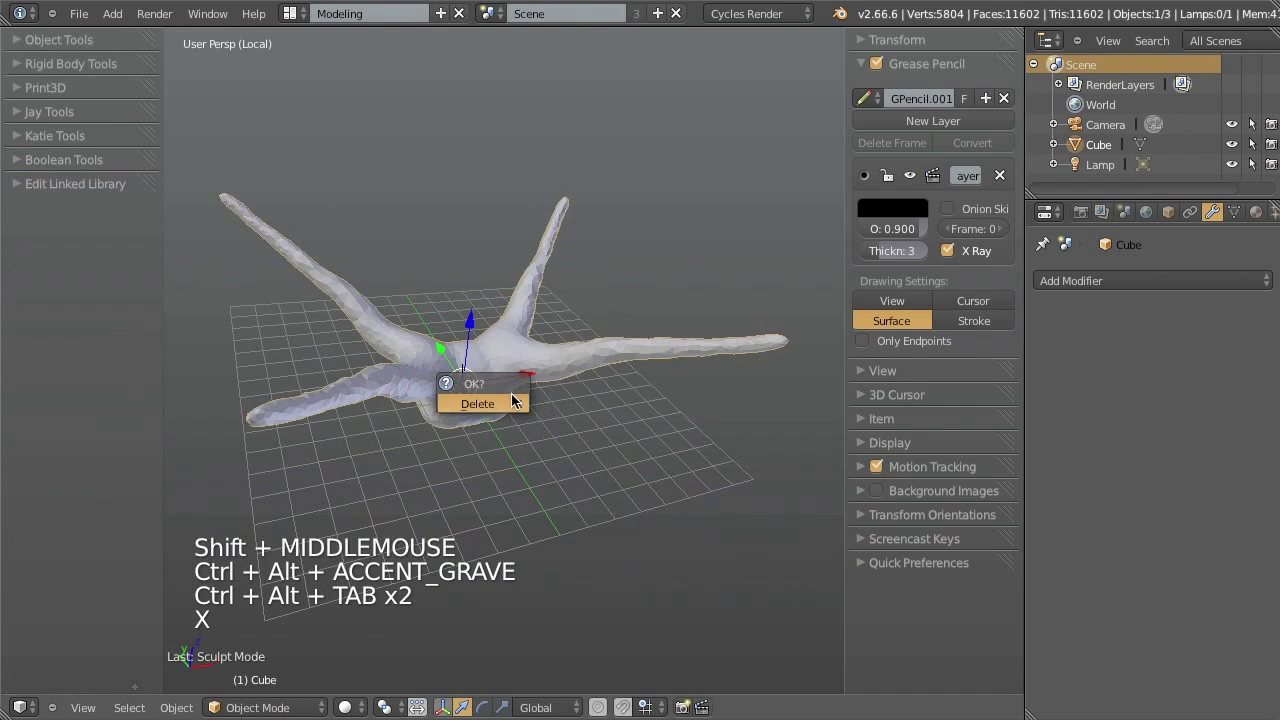
left_click(511, 403)
Add a new mesh cube and enter Sculpt Mode for it
key("shift+s")
key("shift+a")
mouse_move(600, 310)
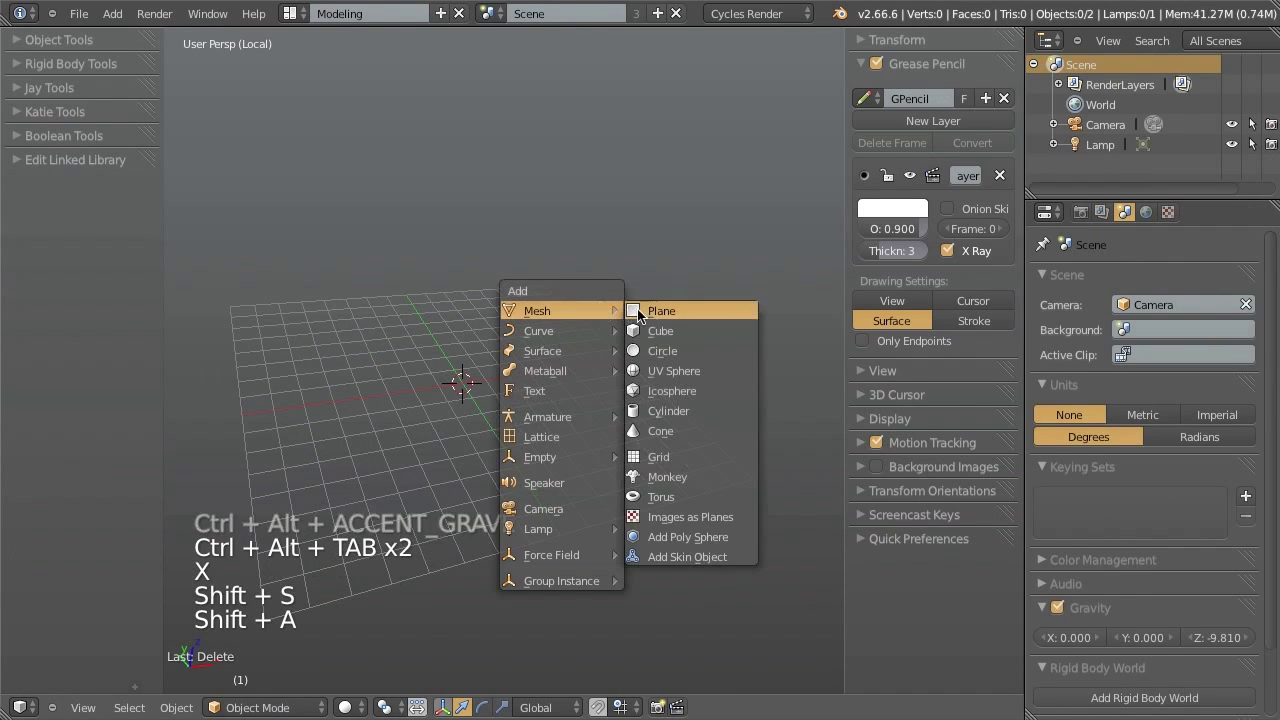
left_click(658, 331)
mouse_move(695, 324)
middle_mouse_down("ctrl")
mouse_move(578, 401)
mouse_move(627, 400)
mouse_move(490, 411)
mouse_move(437, 517)
mouse_move(278, 627)
middle_mouse_up("ctrl")
key("ctrl+alt+Tab")
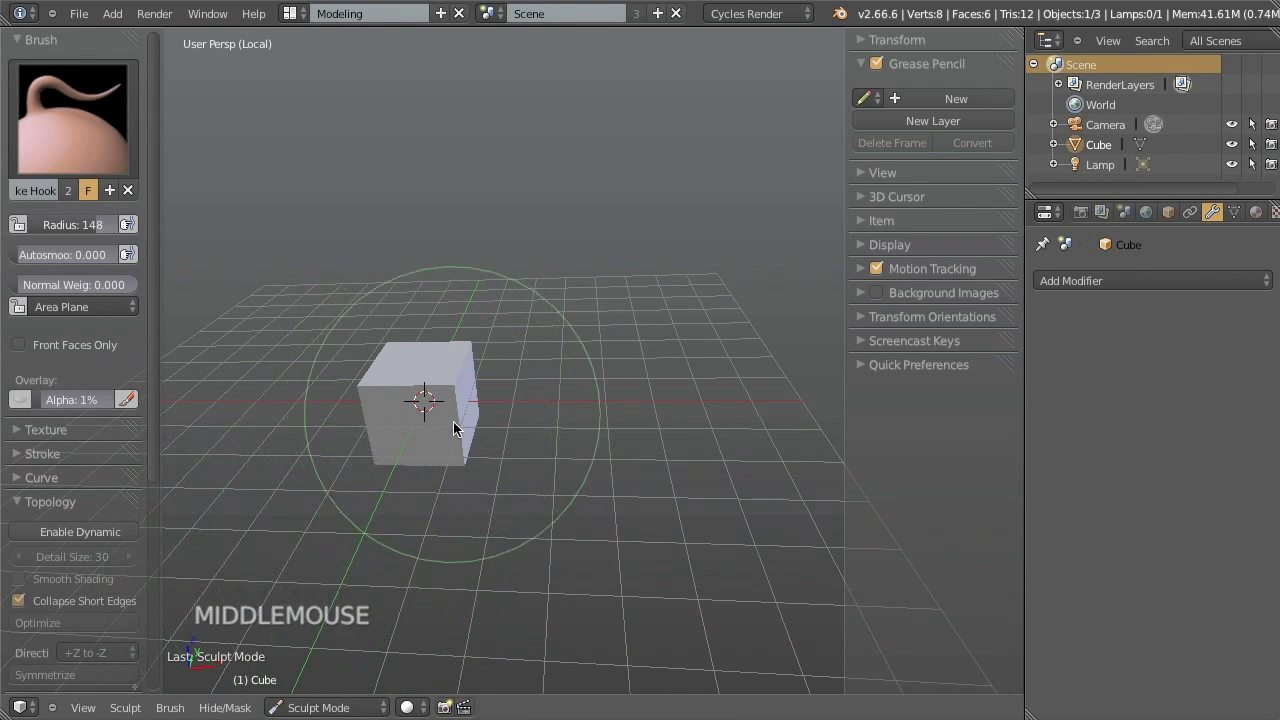
Enable dynamic topology on the new cube and set mirroring to the X axis
key("KP_1")
key("KP_5")
middle_click_drag(431, 403, 557, 477, "shift")
middle_click(623, 337, "shift")
key("super")
left_click(80, 532)
middle_click_drag(537, 364, 578, 418, "shift")
middle_click_drag(104, 590, 104, 283)
left_click(28, 471)
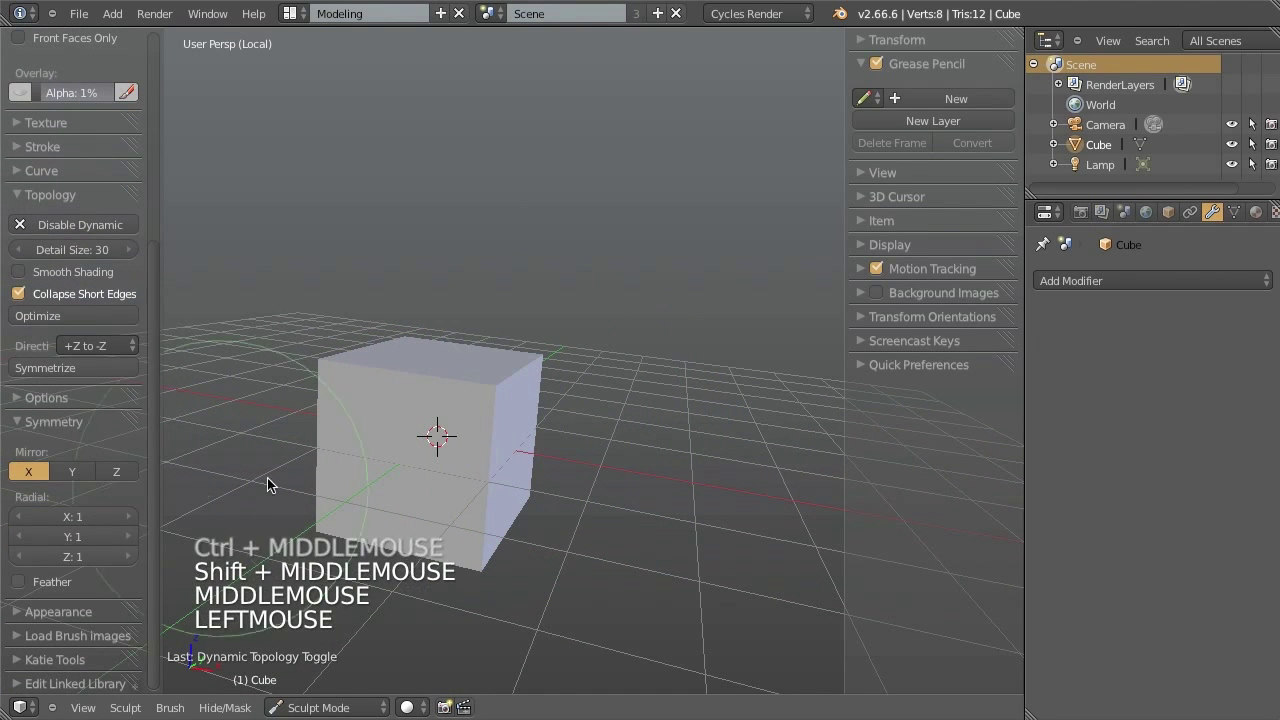
Try pulling mirrored horns from the cube's upper corners with a smaller Snake Hook brush, and undo the stroke
key("f")
left_click(476, 407)
left_click(459, 396)
mouse_move(524, 378)
left_mouse_down()
mouse_move(542, 358)
mouse_move(656, 353)
mouse_move(718, 318)
left_mouse_up()
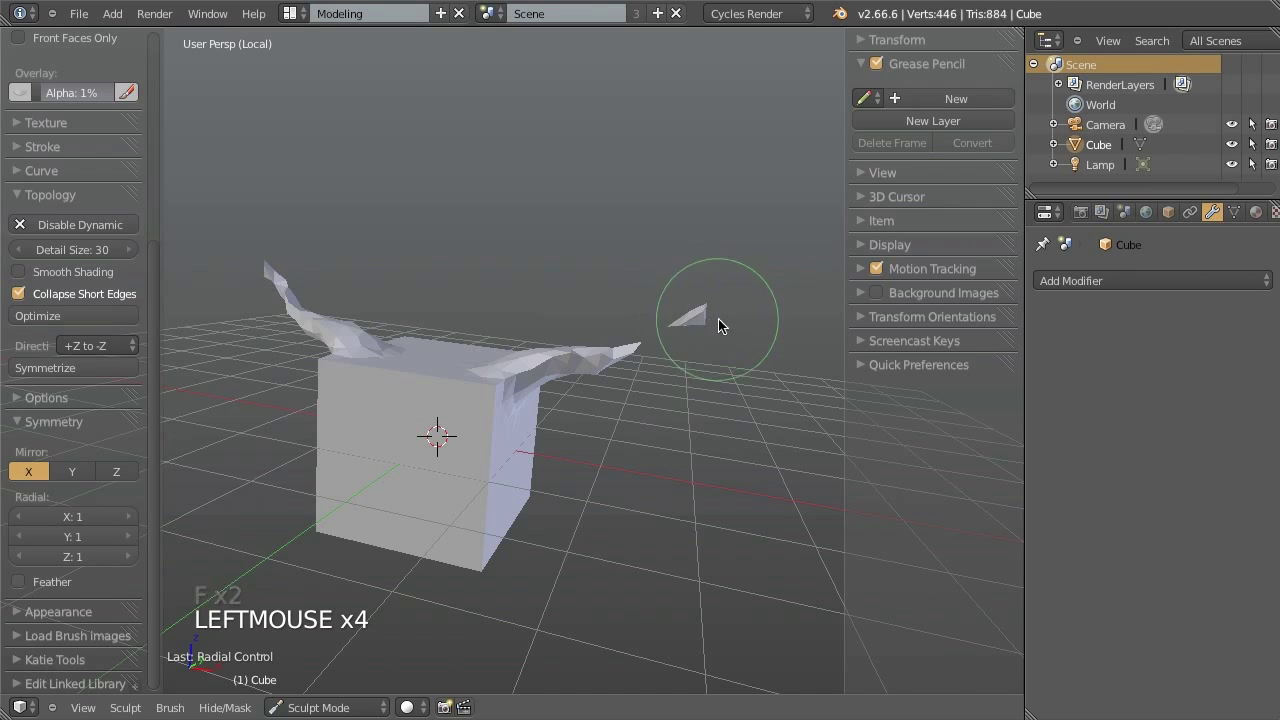
key("ctrl+z")
Resize the Snake Hook brush and pull long mirrored arms out of the cube's upper corners
key("f")
mouse_move(520, 376)
left_mouse_down()
mouse_move(651, 328)
mouse_move(713, 283)
mouse_move(829, 287)
left_mouse_up()
mouse_move(829, 287)
middle_mouse_down("ctrl")
mouse_move(646, 423)
mouse_move(526, 440)
mouse_move(583, 438)
mouse_move(697, 234)
mouse_move(654, 415)
mouse_move(647, 285)
mouse_move(606, 369)
mouse_move(551, 418)
mouse_move(575, 349)
mouse_move(542, 282)
mouse_move(561, 334)
mouse_move(600, 309)
mouse_move(519, 232)
middle_mouse_up("ctrl")
key("f")
left_click(563, 345)
Switch to the Clay brush and sculpt the body between the arms with mirrored adding and carving strokes
key("c")
key("f")
left_click(519, 208)
mouse_move(505, 240)
left_mouse_down("ctrl")
mouse_move(497, 274)
mouse_move(526, 223)
mouse_move(500, 260)
left_mouse_up("ctrl")
mouse_move(505, 250)
left_mouse_down("ctrl")
mouse_move(479, 313)
mouse_move(465, 245)
mouse_move(491, 200)
mouse_move(509, 266)
mouse_move(537, 224)
mouse_move(480, 286)
mouse_move(588, 161)
mouse_move(500, 260)
mouse_move(590, 185)
left_mouse_up("ctrl")
mouse_move(609, 193)
middle_mouse_down("shift")
mouse_move(576, 258)
mouse_move(582, 244)
mouse_move(566, 362)
middle_mouse_up("shift")
mouse_move(440, 270)
left_mouse_down()
mouse_move(399, 256)
mouse_move(405, 305)
mouse_move(465, 137)
mouse_move(444, 216)
left_mouse_up()
mouse_move(458, 294)
middle_mouse_down("shift")
mouse_move(490, 313)
mouse_move(498, 560)
middle_mouse_up("shift")
left_click(490, 313)
left_click(537, 231)
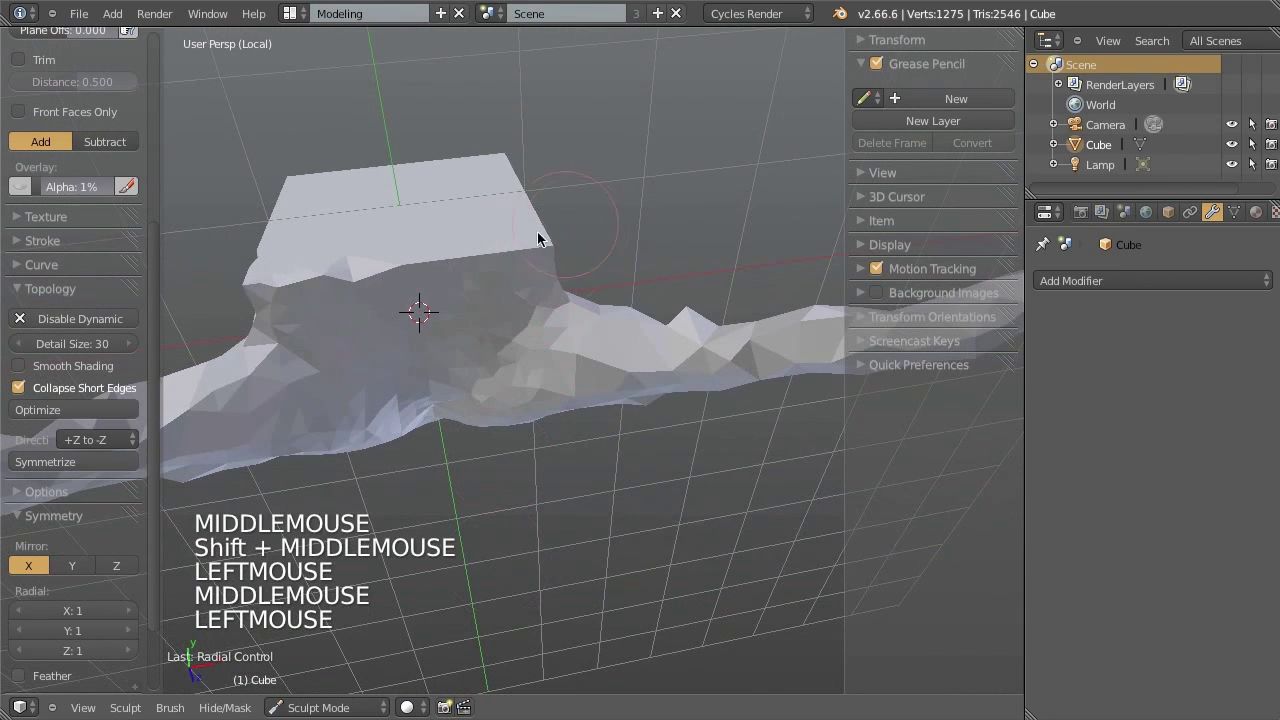
left_click_drag(524, 247, 563, 261, "ctrl")
Circle a spot on the body's sculpted edge with the Grease Pencil and delete the annotation frame
key("f")
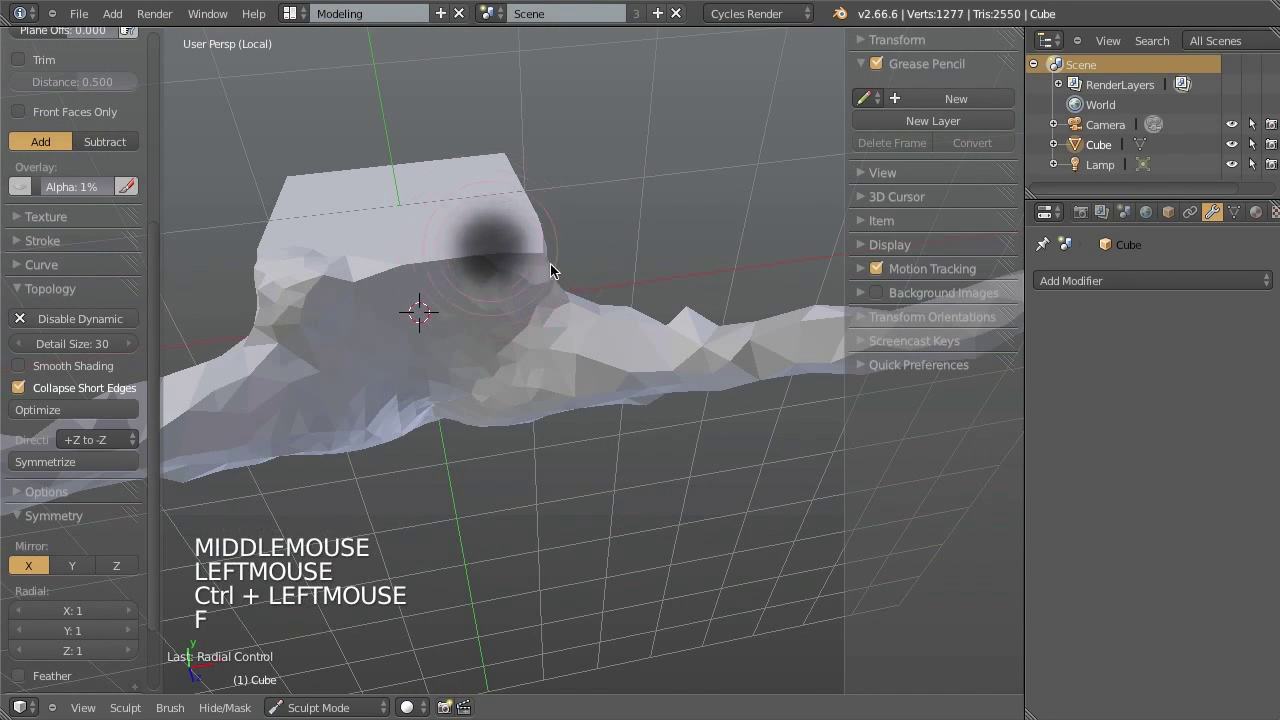
key("d")
left_click_drag(349, 256, 358, 256)
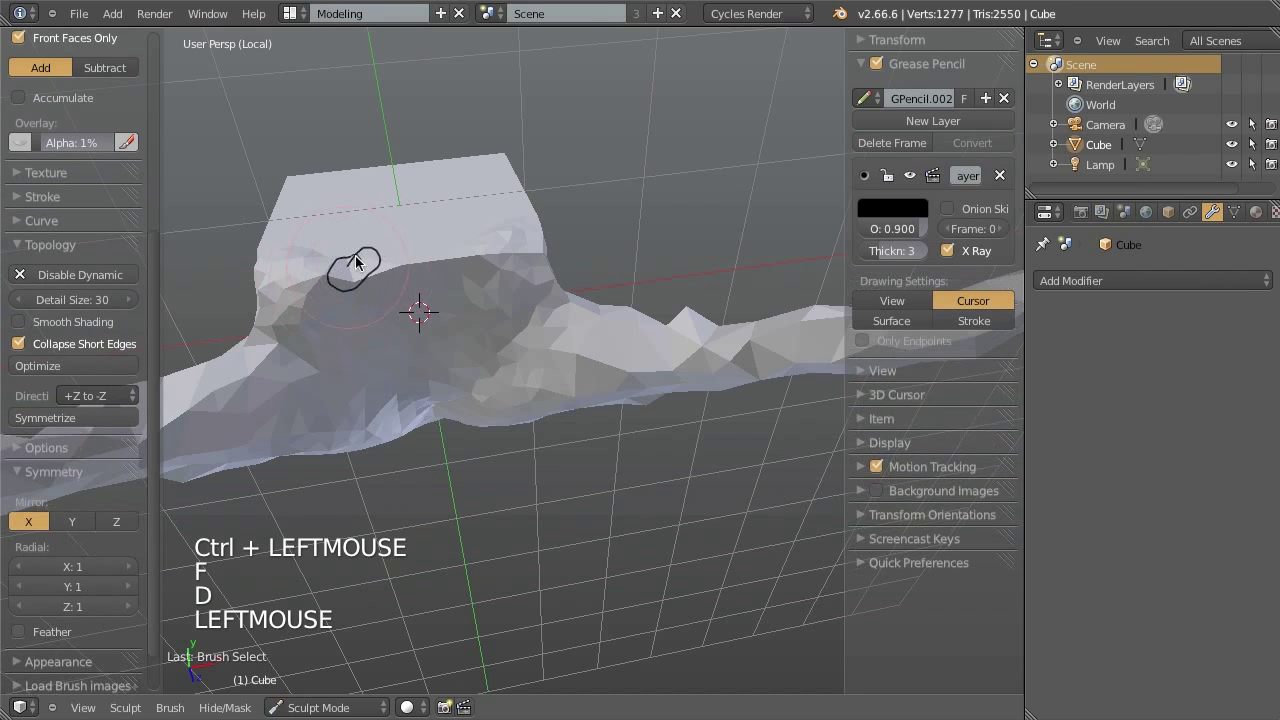
key("d")
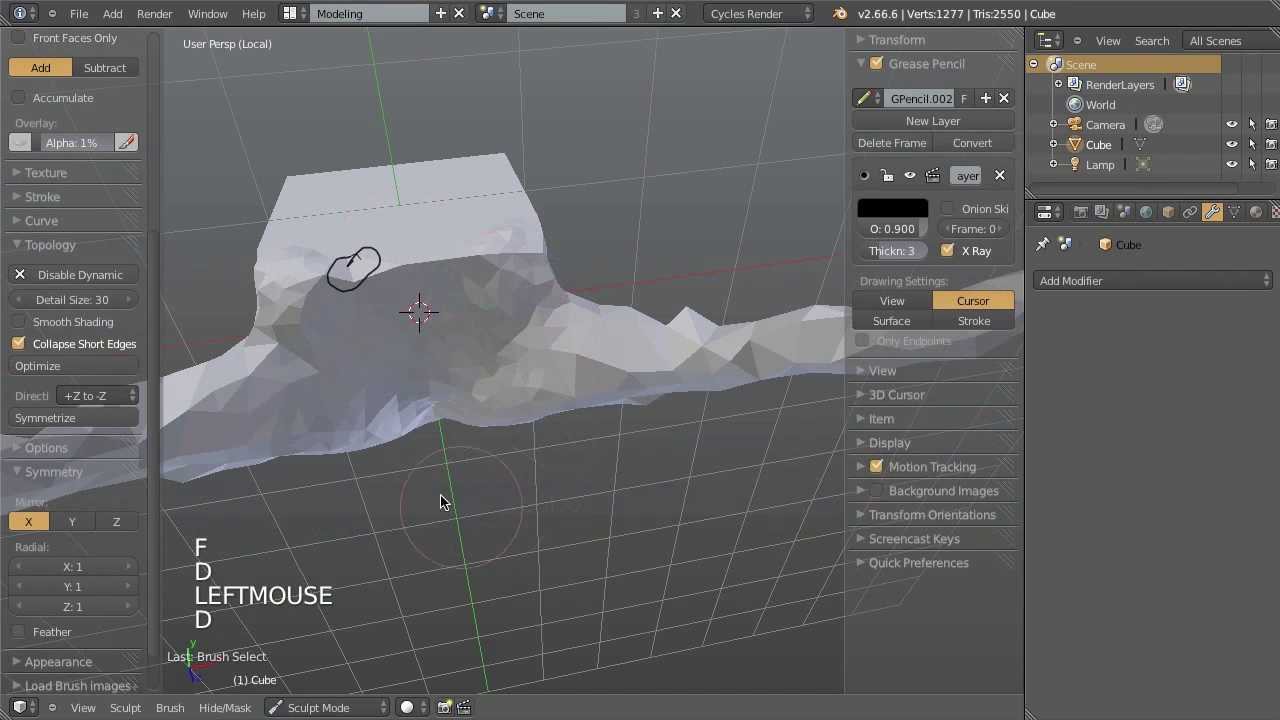
left_click(905, 145)
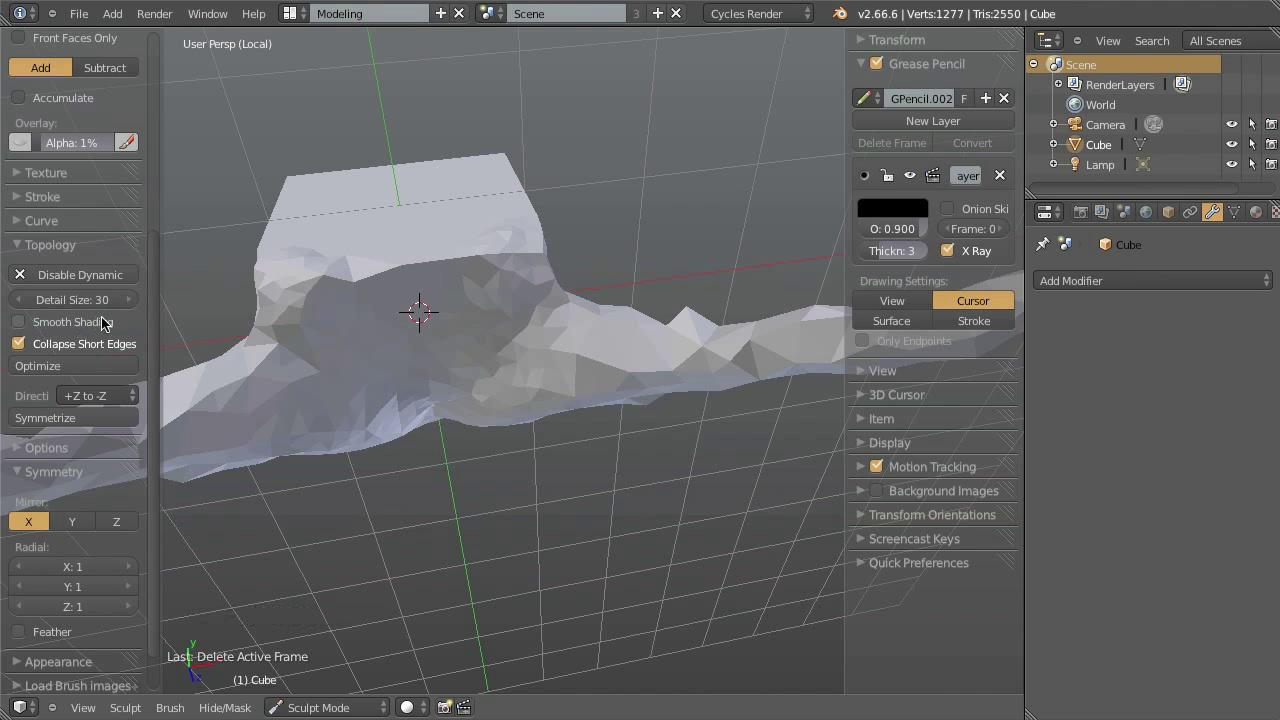
Try a sculpting stroke along one arm, and undo it
middle_click_drag(493, 333, 707, 316, "ctrl")
left_click_drag(591, 366, 644, 344)
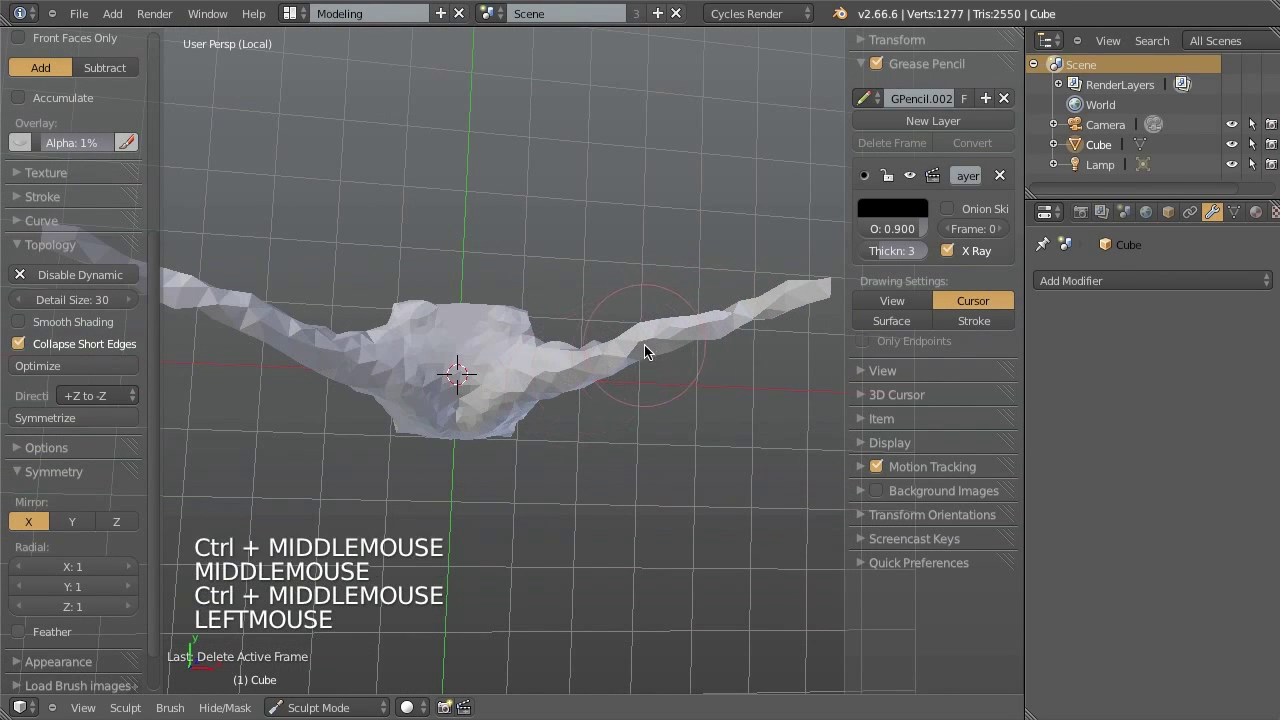
key("ctrl+z")
Set the Symmetrize direction to +X to -X and symmetrize the mesh
middle_click_drag(607, 357, 440, 425)
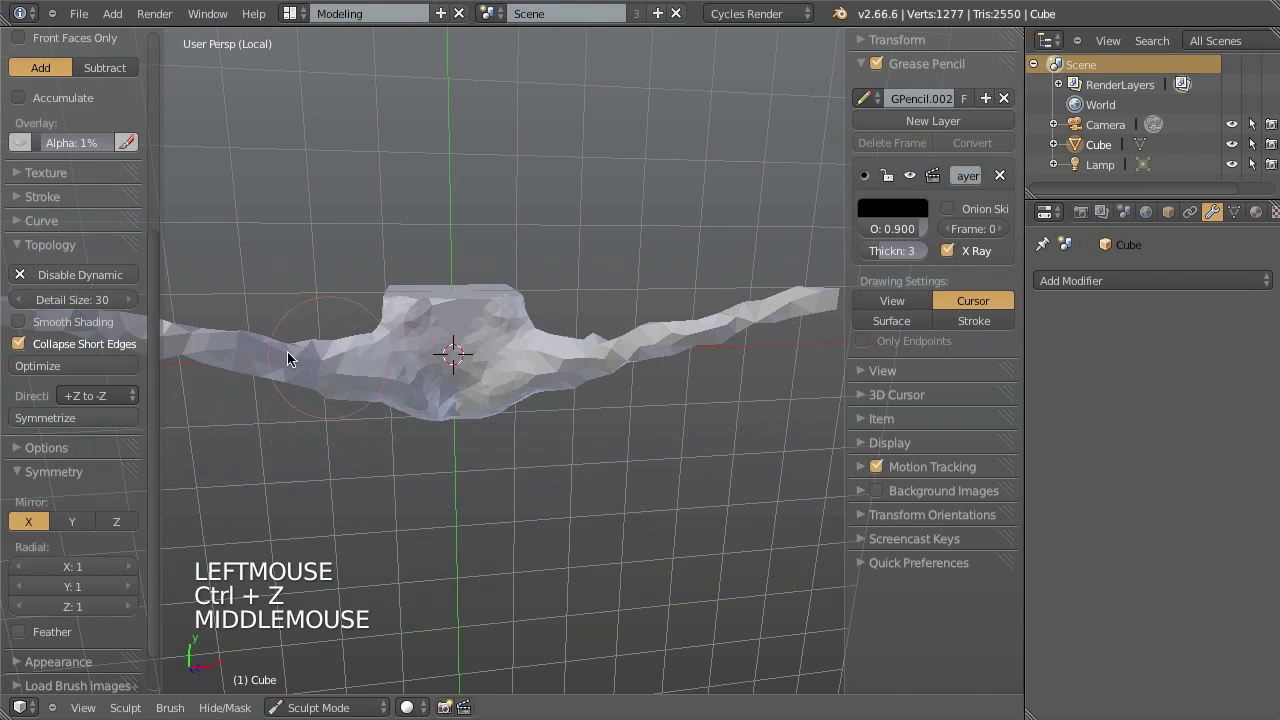
left_click(105, 398)
left_click(127, 345)
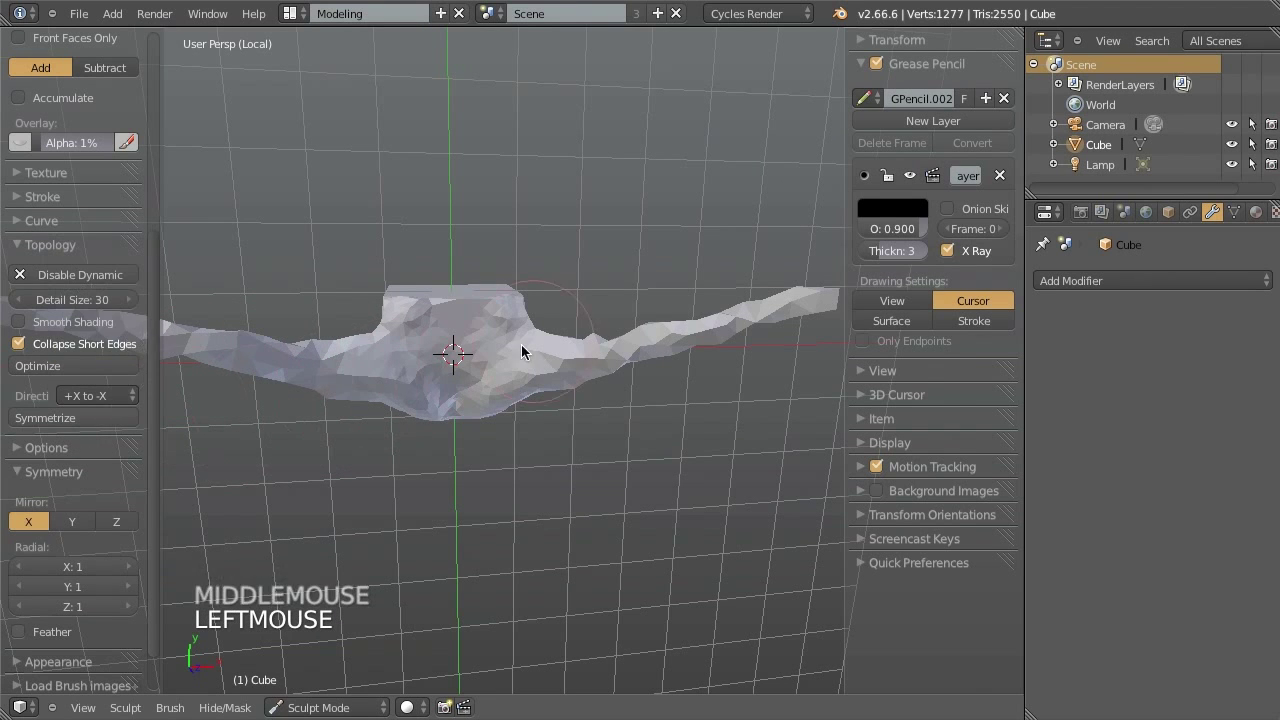
middle_click_drag(521, 352, 541, 291, "ctrl")
left_click(45, 418)
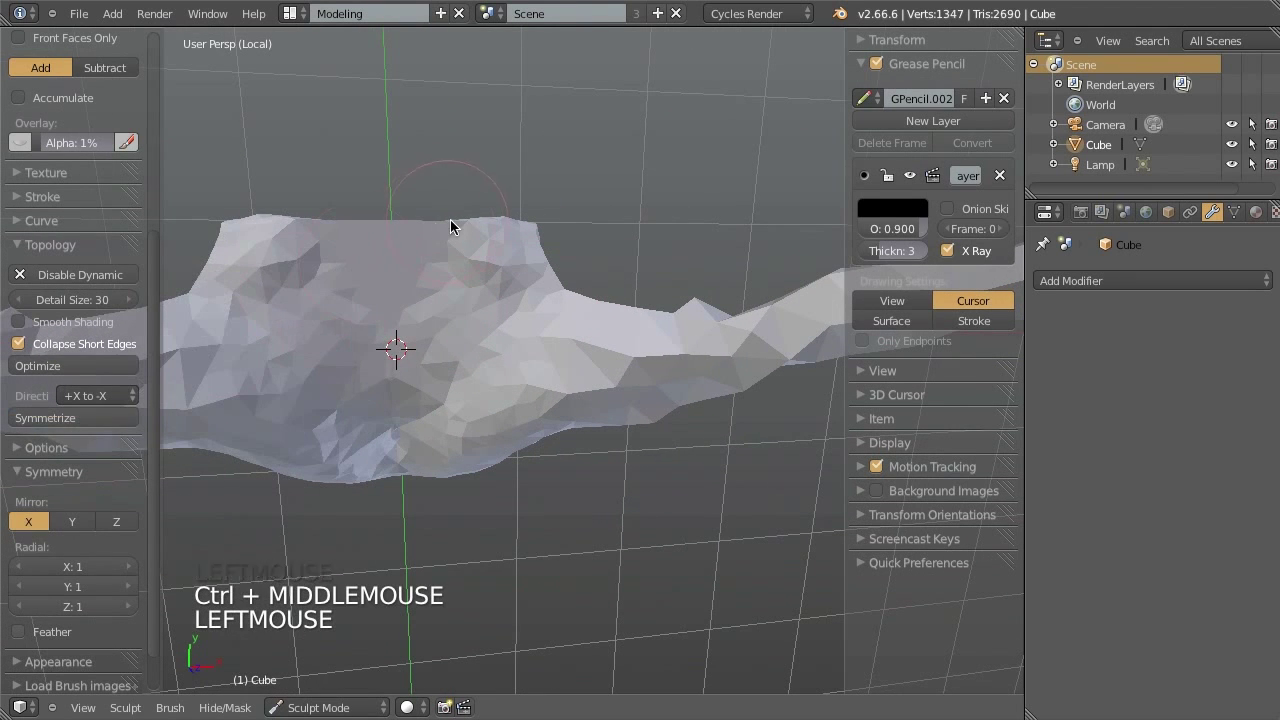
Thicken the arm with mirrored SculptDraw strokes along its length and smooth its surface near the base
mouse_move(552, 317)
left_mouse_down()
mouse_move(429, 332)
mouse_move(494, 229)
mouse_move(429, 323)
mouse_move(550, 256)
mouse_move(486, 394)
mouse_move(586, 366)
mouse_move(650, 376)
left_mouse_up()
mouse_move(660, 378)
middle_mouse_down("shift")
mouse_move(686, 383)
mouse_move(591, 378)
middle_mouse_up("shift")
mouse_move(591, 372)
left_mouse_down()
mouse_move(460, 365)
mouse_move(522, 308)
mouse_move(480, 320)
left_mouse_up()
mouse_move(476, 309)
middle_mouse_down()
mouse_move(480, 434)
mouse_move(457, 360)
middle_mouse_up()
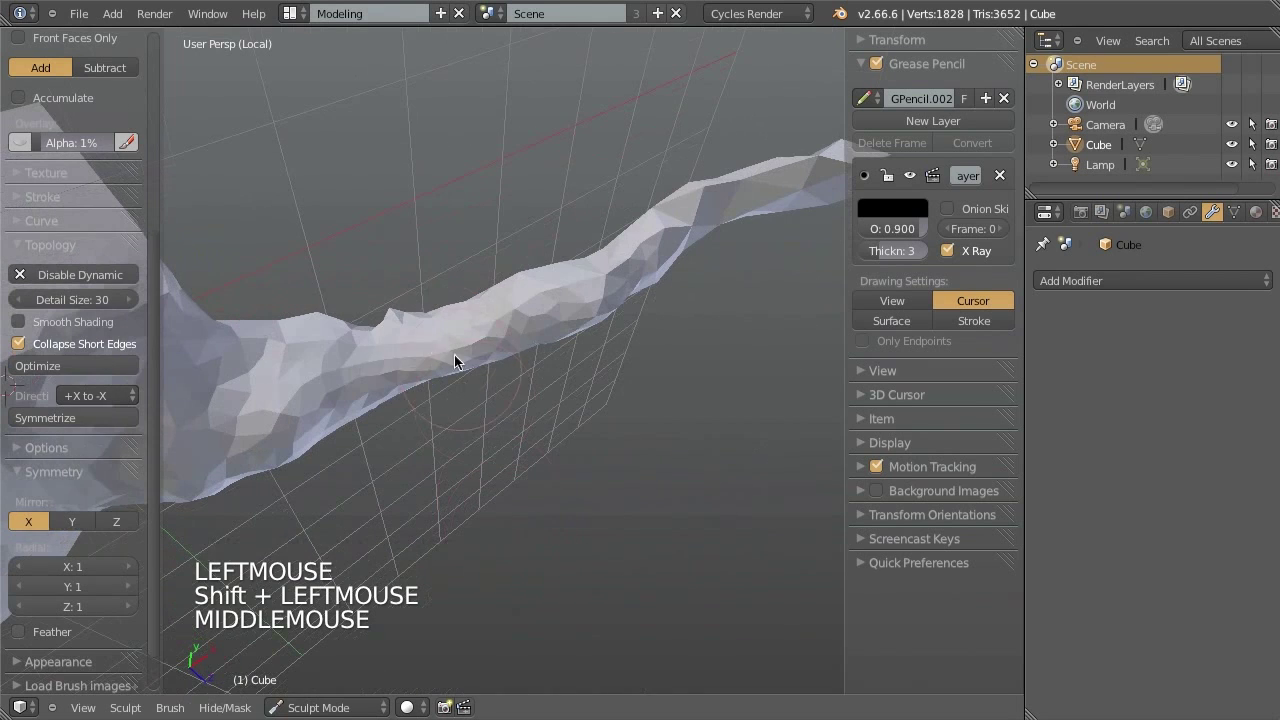
left_click(415, 343)
left_click_drag(331, 339, 345, 325, "shift")
middle_click_drag(523, 303, 556, 432)
mouse_move(370, 385)
left_mouse_down()
mouse_move(241, 405)
mouse_move(263, 417)
mouse_move(523, 283)
left_mouse_up()
Select the Smooth brush and smooth the outer end of the arm
scroll(123, 193, "up", 5)
middle_click_drag(123, 193, 118, 120)
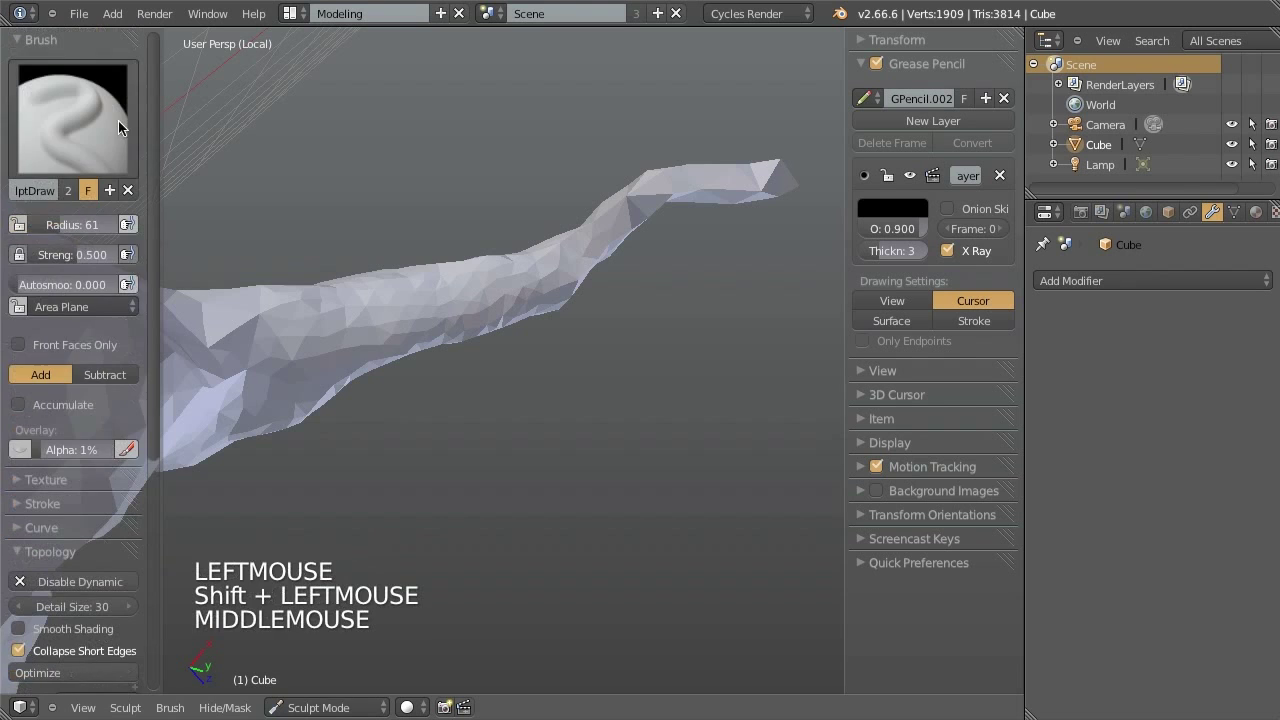
left_click(91, 111)
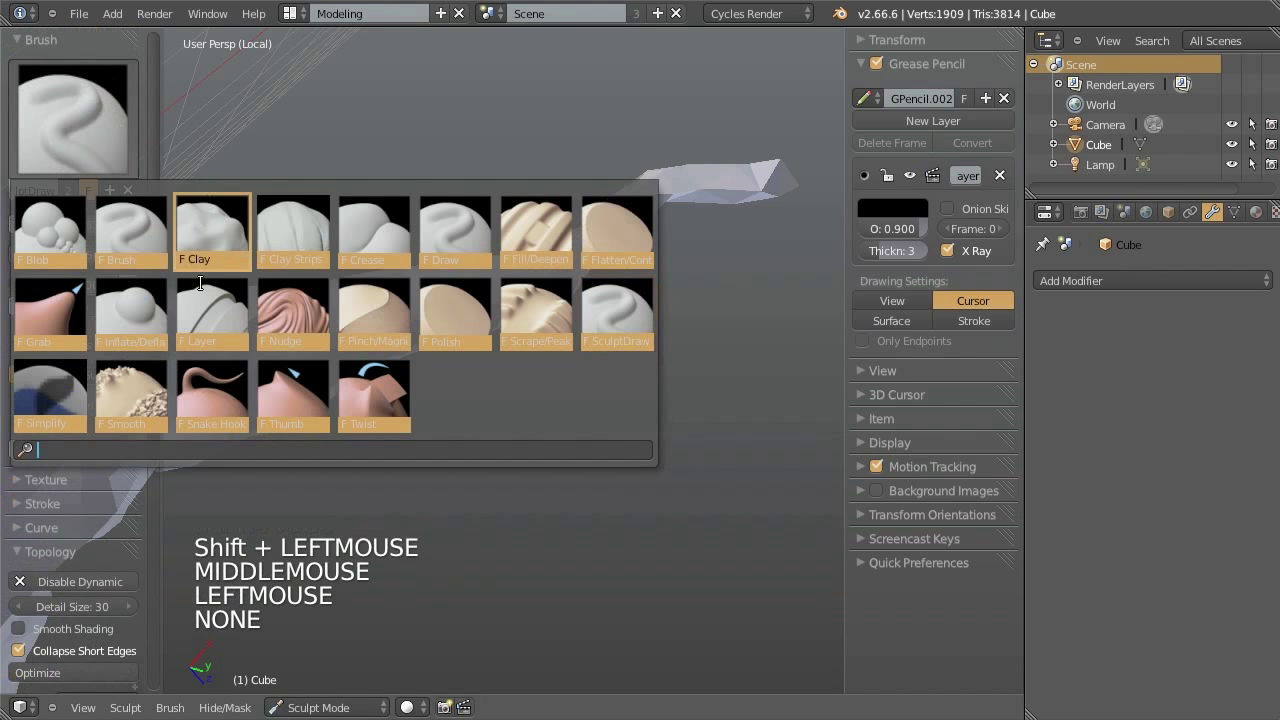
left_click(105, 404)
mouse_move(589, 229)
middle_mouse_down()
mouse_move(558, 263)
mouse_move(776, 139)
middle_mouse_up()
left_click_drag(776, 139, 801, 131)
middle_click_drag(801, 131, 614, 258, "shift")
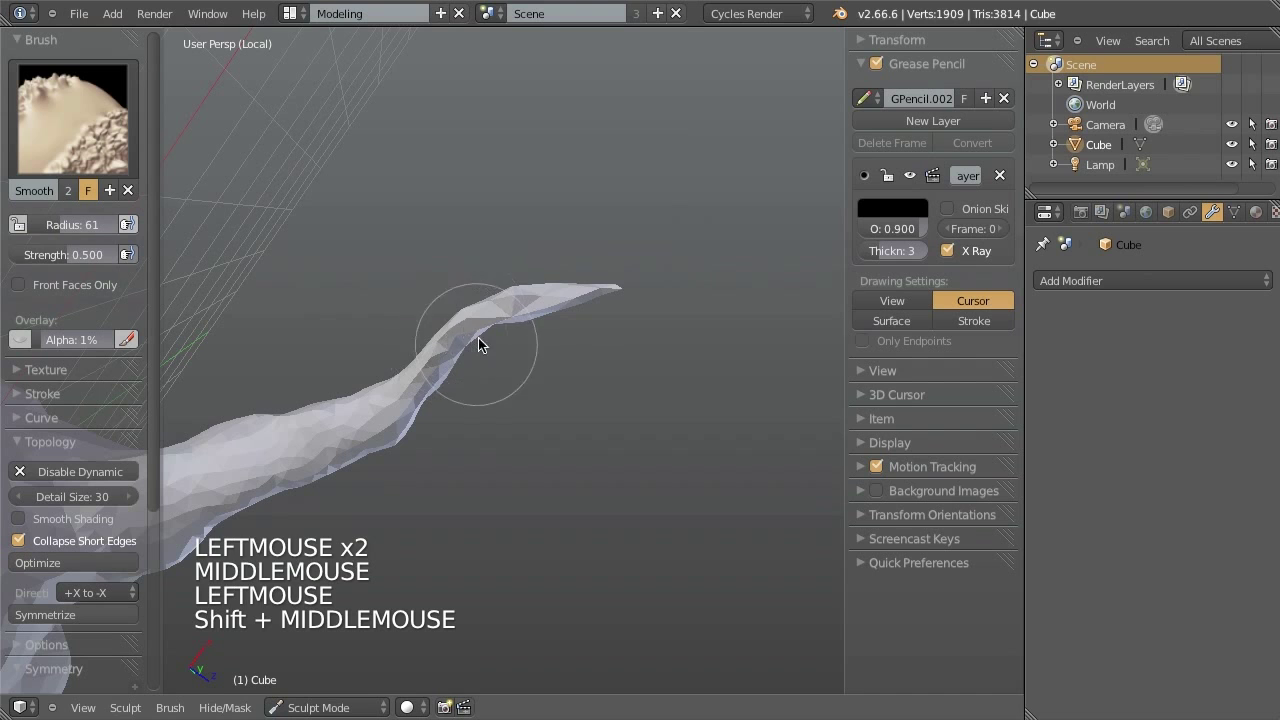
Inflate the arm using the Inflate/Deflate brush at radius 79 and smooth it from the tip to its base
key("i")
key("f")
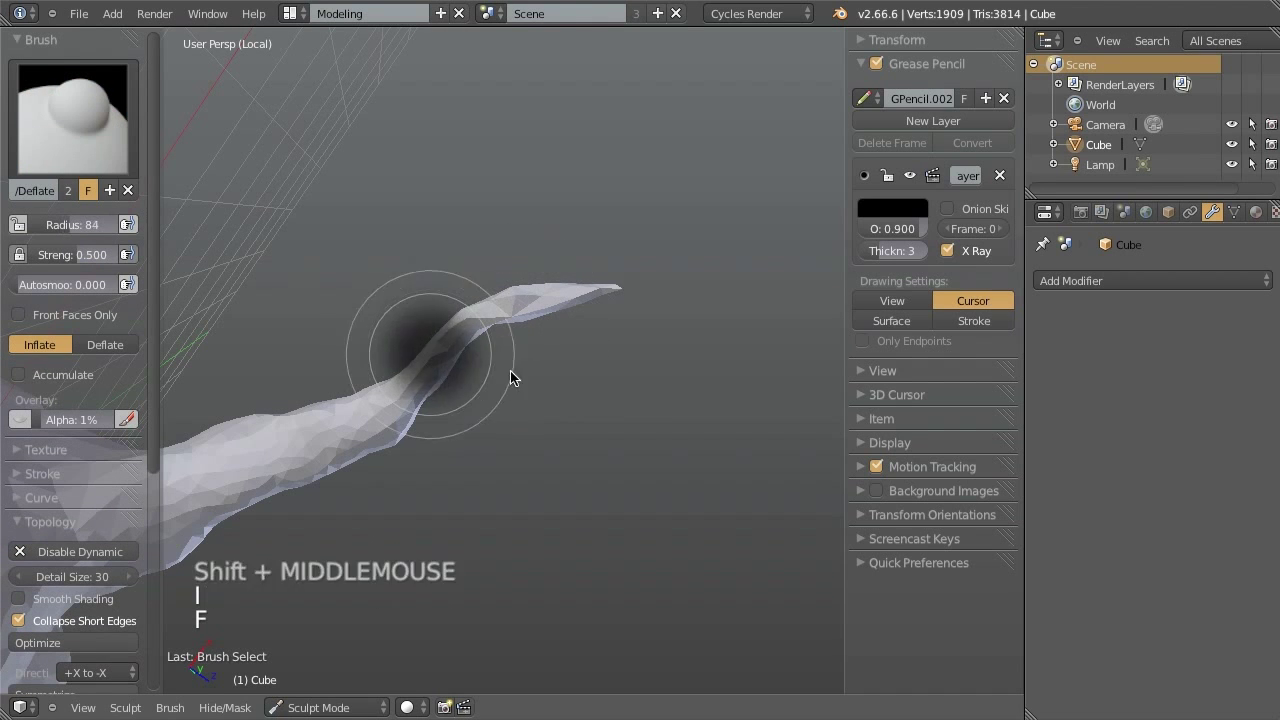
left_click(508, 368)
mouse_move(408, 363)
left_mouse_down("shift")
mouse_move(543, 279)
mouse_move(560, 285)
left_mouse_up("shift")
mouse_move(560, 285)
left_mouse_down("shift")
mouse_move(575, 290)
mouse_move(515, 320)
left_mouse_up("shift")
left_click_drag(515, 320, 388, 374)
middle_click_drag(403, 420, 558, 354, "shift")
left_click_drag(558, 354, 469, 349, "shift")
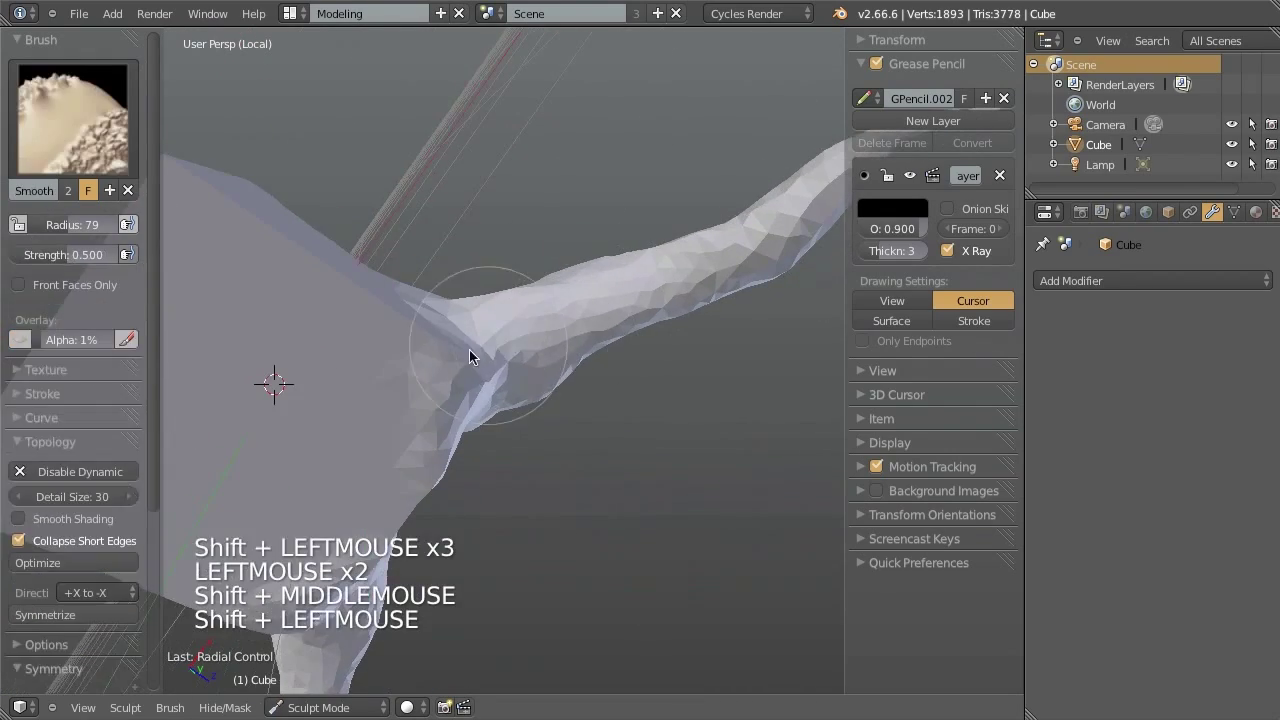
middle_click_drag(623, 323, 600, 365, "ctrl")
mouse_move(600, 365)
middle_mouse_down()
mouse_move(561, 421)
mouse_move(469, 464)
mouse_move(466, 394)
mouse_move(552, 384)
mouse_move(586, 402)
mouse_move(565, 195)
middle_mouse_up()
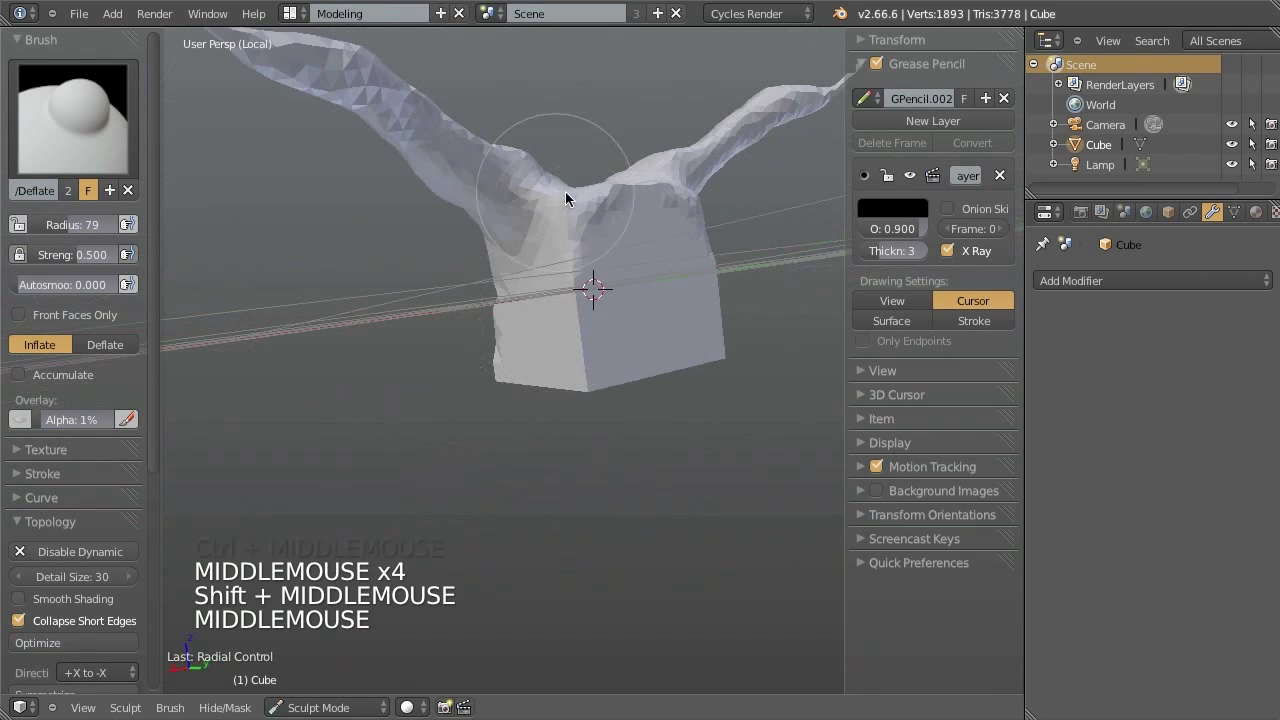
Select the Clay Strips brush, add strokes across the cube's side edge, and check the mesh density in wireframe
mouse_move(572, 428)
middle_mouse_down("shift")
mouse_move(503, 381)
mouse_move(500, 345)
middle_mouse_up("shift")
mouse_move(500, 345)
middle_mouse_down()
mouse_move(495, 309)
mouse_move(553, 188)
mouse_move(601, 224)
middle_mouse_up()
key("c")
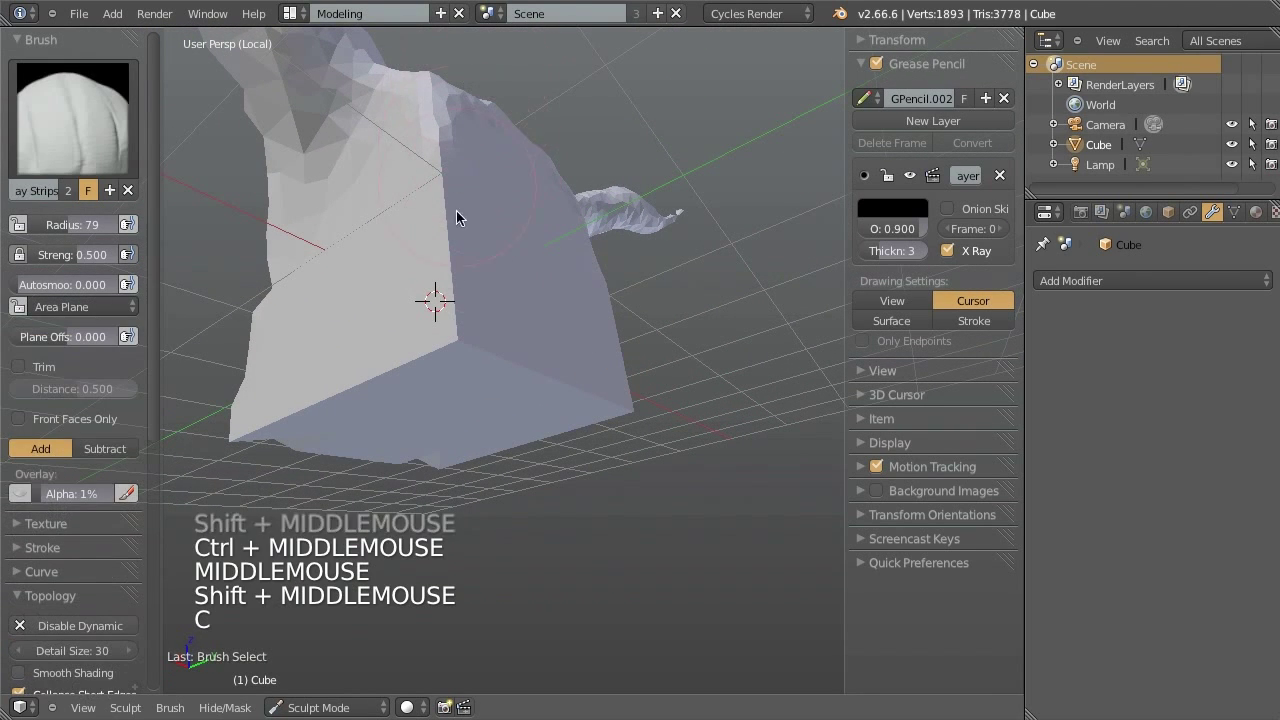
left_click(75, 140)
left_click(293, 230)
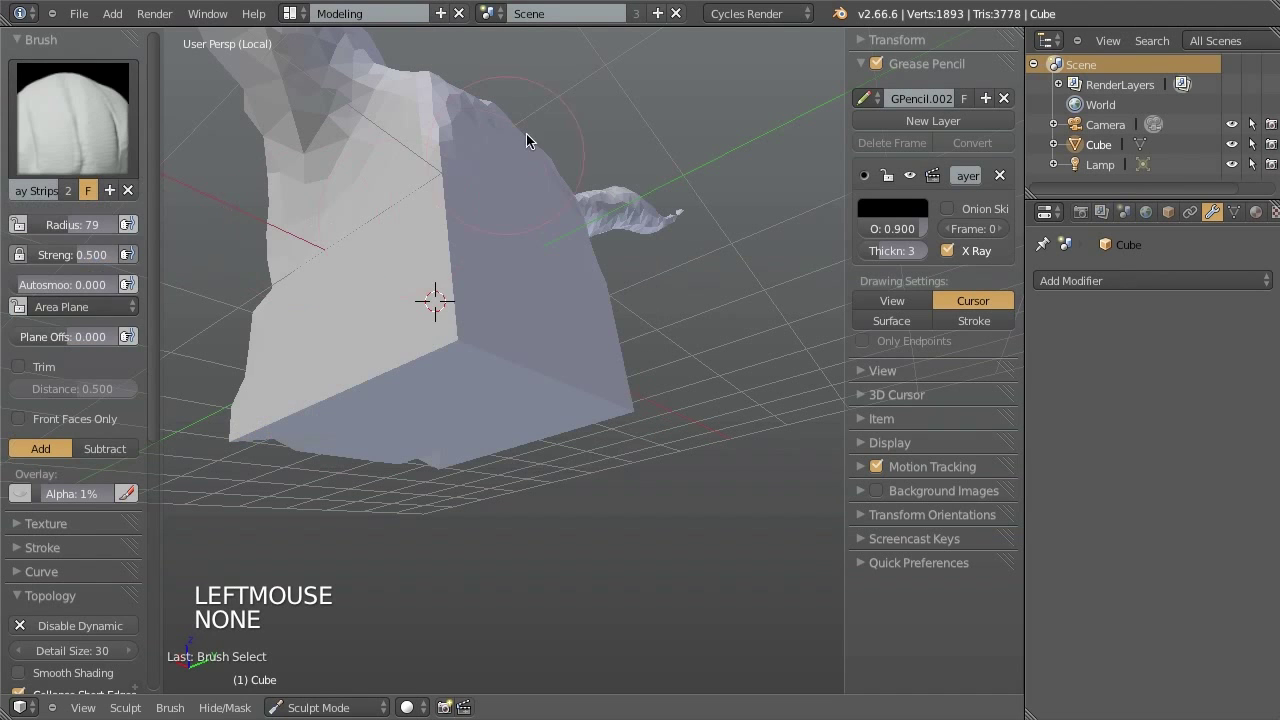
left_click(440, 304)
key("z")
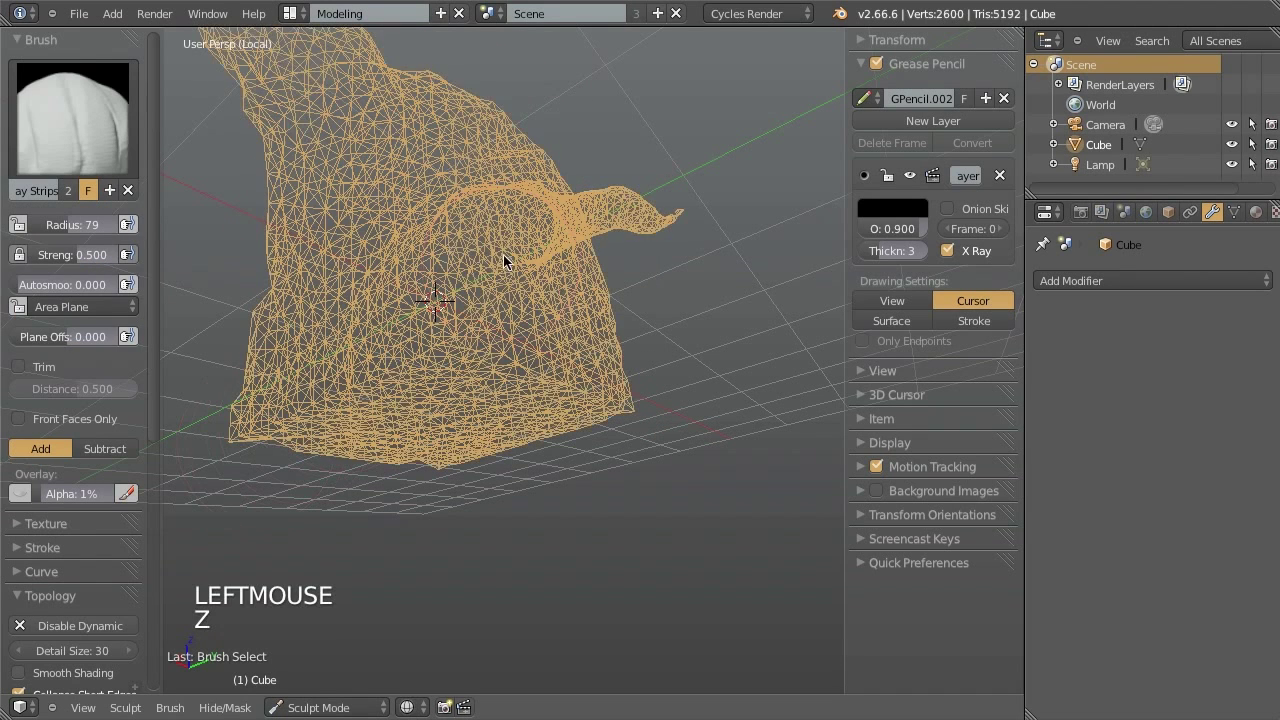
key("z")
Round the cube's side and lower corner with Clay Strips and Smooth strokes, blending up into the arm's base
mouse_move(437, 109)
left_mouse_down("shift")
mouse_move(434, 297)
mouse_move(284, 422)
mouse_move(560, 330)
mouse_move(434, 100)
left_mouse_up("shift")
mouse_move(457, 331)
left_mouse_down()
mouse_move(587, 392)
mouse_move(506, 360)
mouse_move(470, 277)
left_mouse_up()
mouse_move(434, 376)
left_mouse_down("shift")
mouse_move(323, 394)
mouse_move(420, 191)
mouse_move(302, 170)
left_mouse_up("shift")
left_click(299, 168)
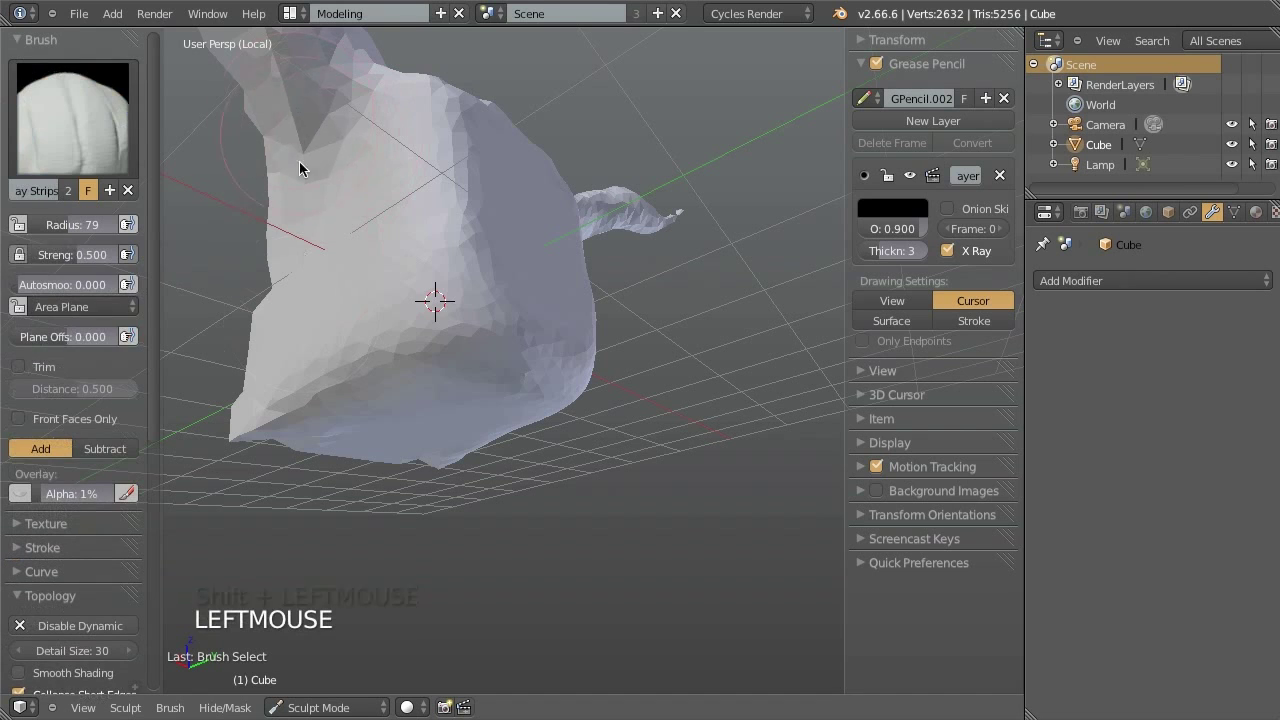
mouse_move(267, 120)
left_mouse_down("shift")
mouse_move(271, 166)
mouse_move(314, 189)
left_mouse_up("shift")
Smooth the cube's remaining hard edges and build up the body between the arms with Clay Strips
mouse_move(423, 103)
middle_mouse_down("ctrl")
mouse_move(479, 242)
mouse_move(671, 226)
mouse_move(560, 297)
mouse_move(323, 337)
middle_mouse_up("ctrl")
mouse_move(323, 337)
left_mouse_down("shift")
mouse_move(328, 380)
mouse_move(330, 345)
left_mouse_up("shift")
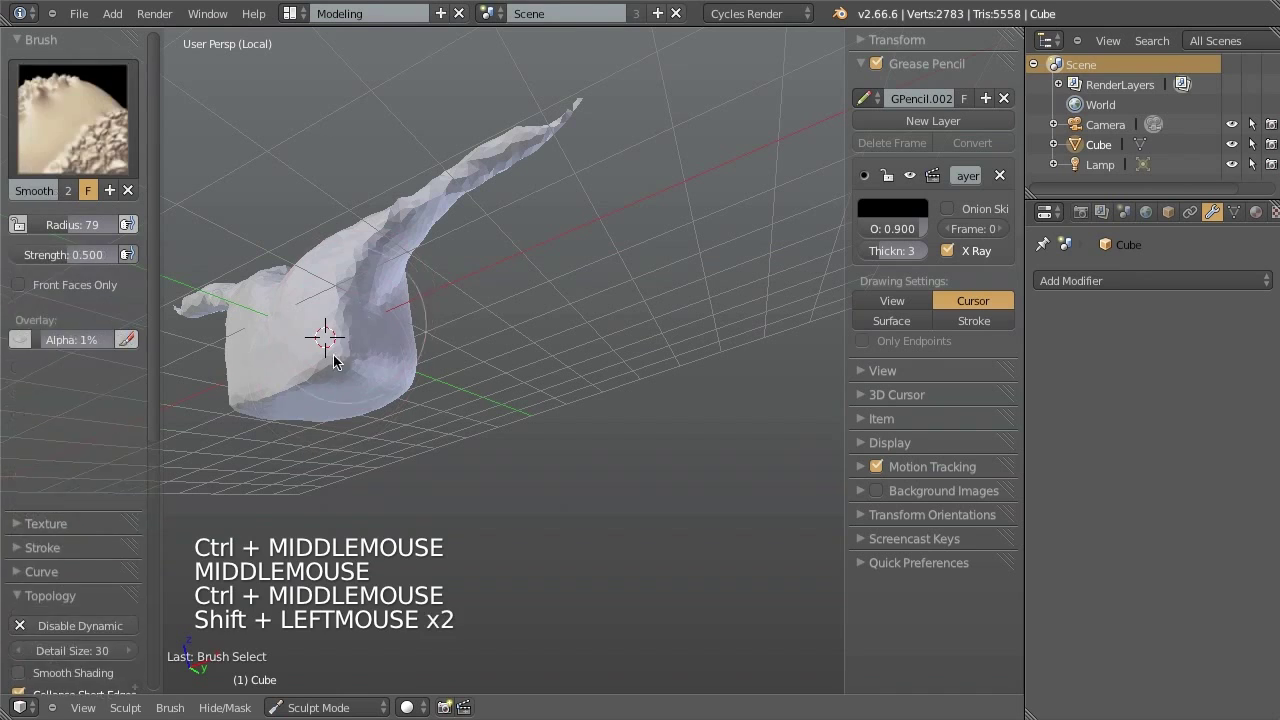
left_click(330, 345)
mouse_move(350, 261)
middle_mouse_down()
mouse_move(532, 343)
mouse_move(591, 277)
mouse_move(554, 342)
middle_mouse_up()
left_click(564, 302)
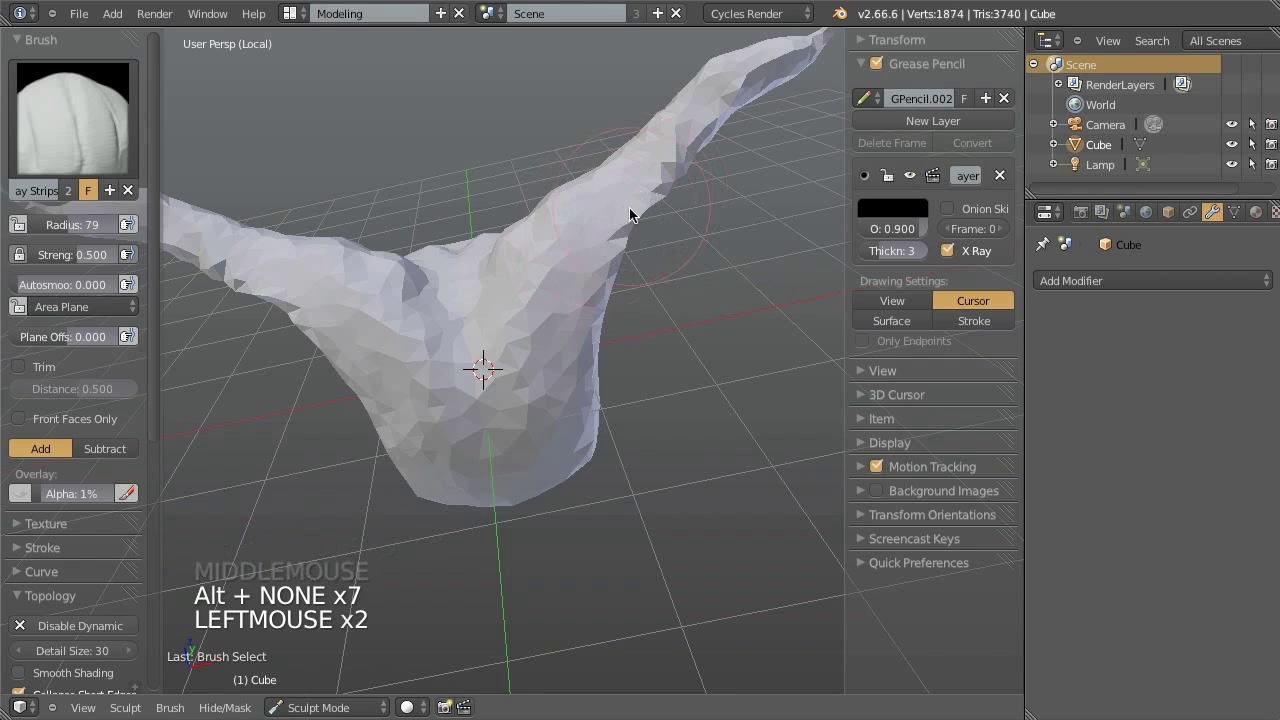
Set the brush radius to 63, smooth along the arm, and build up its base with Clay Strips
key("f")
key("f")
key("f")
left_click(660, 150)
left_click_drag(676, 157, 732, 75, "shift")
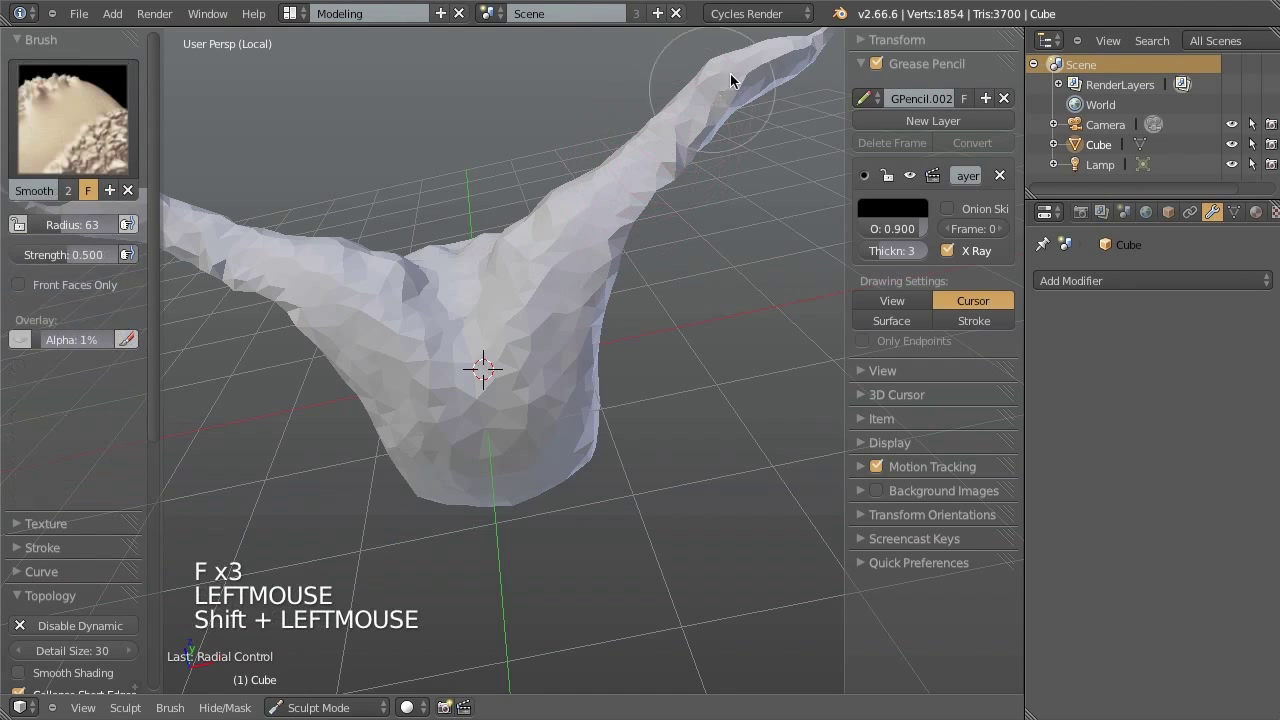
double_click(565, 260)
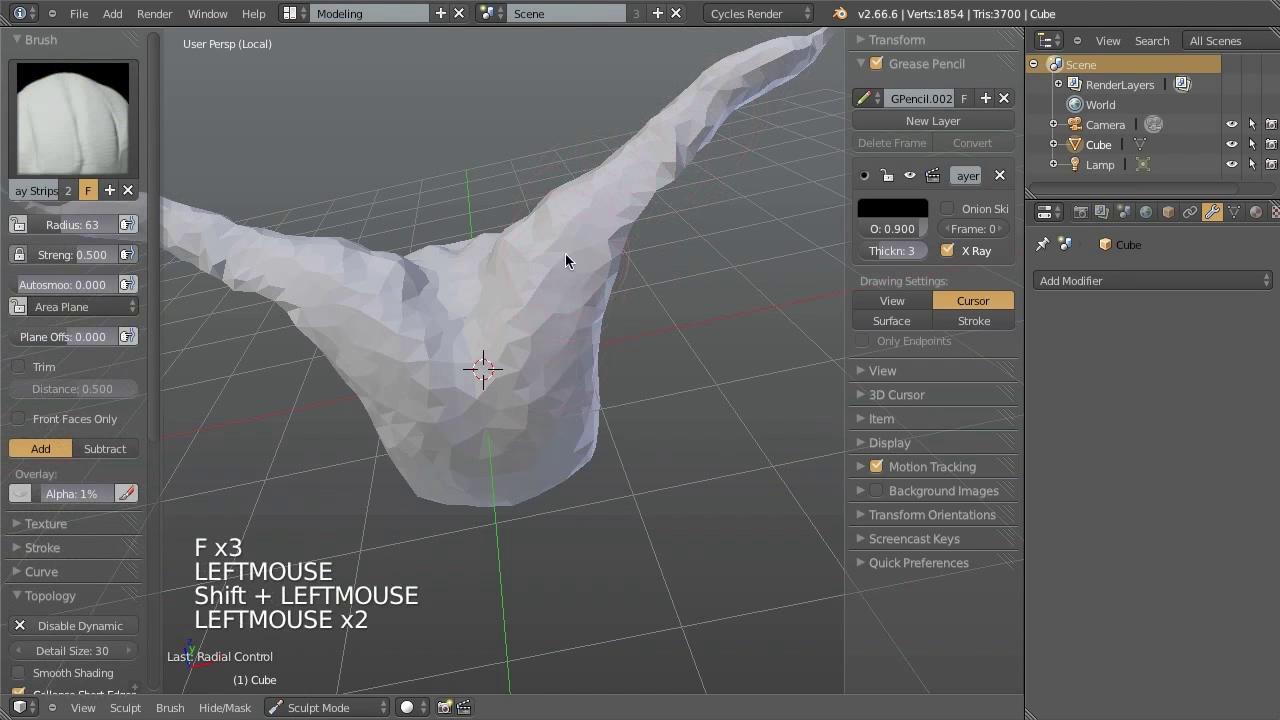
left_click(520, 290)
left_click(505, 284, "shift")
Smooth the top of the body and fill it out between the arms with Clay Strips to form a rounded forehead
key("KP_1")
mouse_move(634, 169)
middle_mouse_down("shift")
mouse_move(625, 307)
mouse_move(690, 322)
mouse_move(611, 334)
middle_mouse_up("shift")
left_click(595, 360, "shift")
mouse_move(582, 382)
middle_mouse_down()
mouse_move(540, 532)
mouse_move(596, 385)
middle_mouse_up()
mouse_move(596, 385)
left_mouse_down()
mouse_move(546, 451)
mouse_move(572, 382)
left_mouse_up()
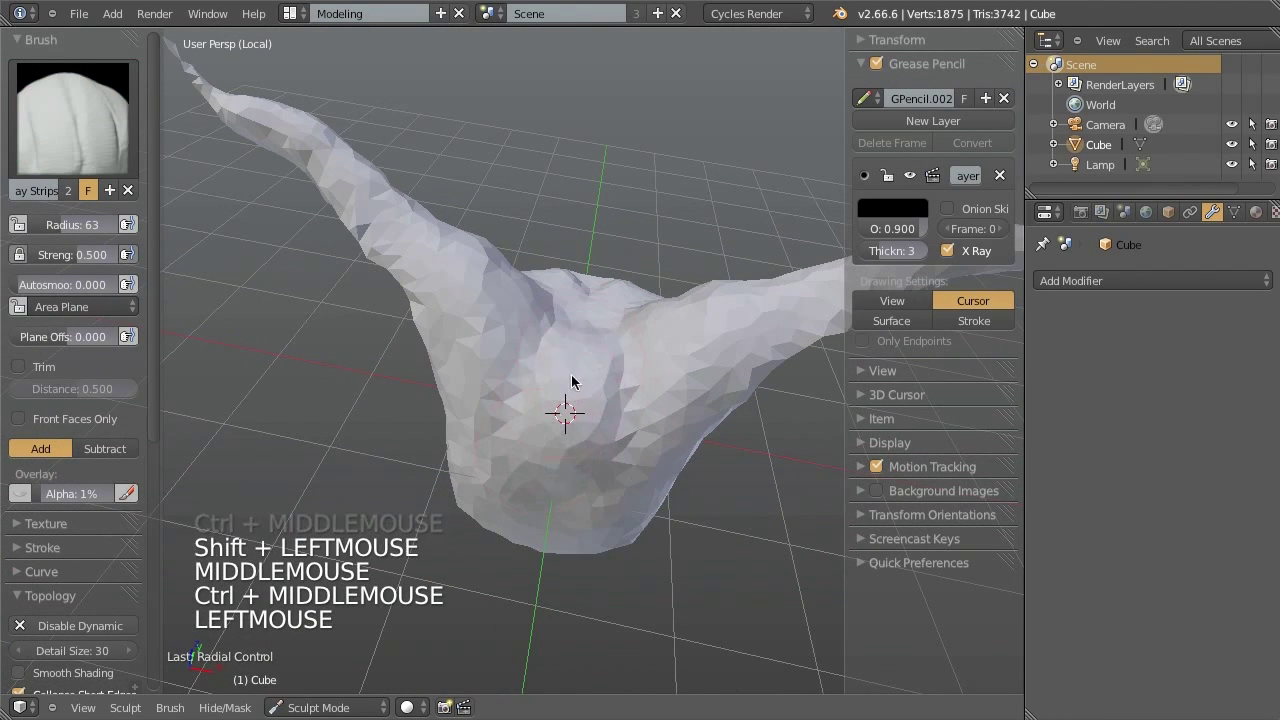
middle_click_drag(600, 466, 572, 288)
left_click(572, 288)
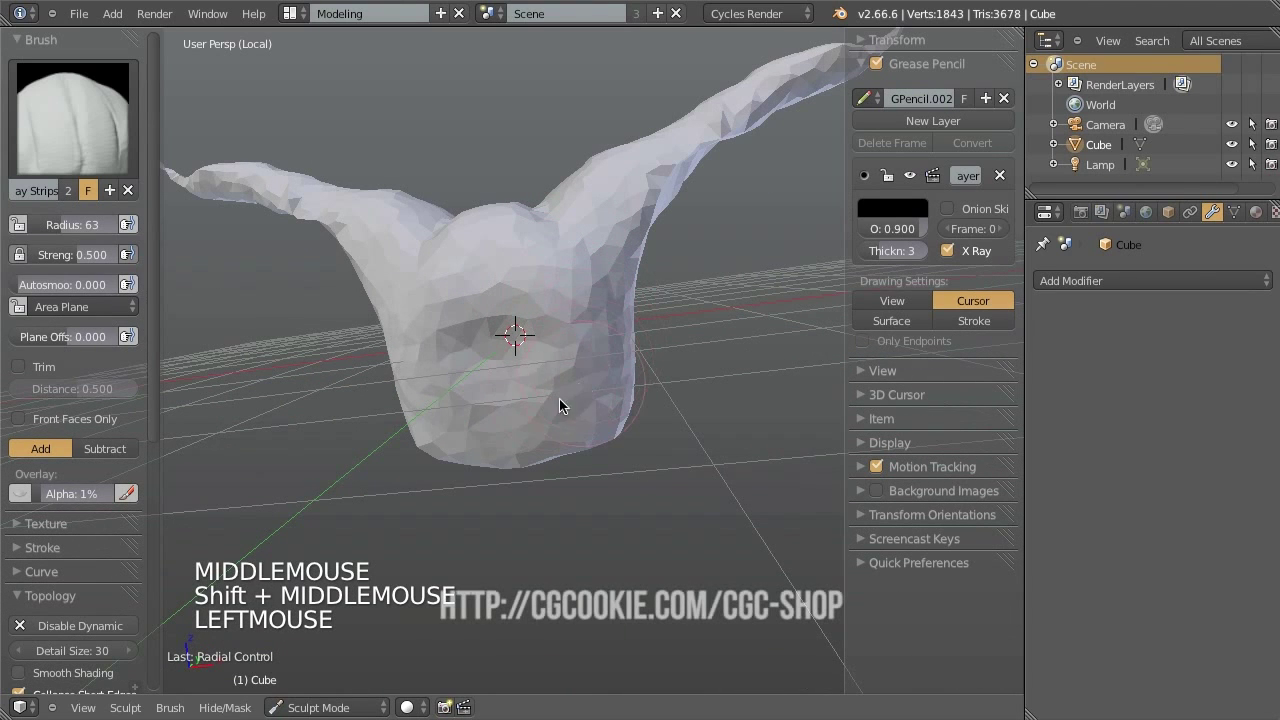
Set the Clay Strips radius to 37, carve eye sockets beneath the brow, and add clay between them
key("f")
key("f")
mouse_move(510, 378)
left_mouse_down("ctrl")
mouse_move(597, 317)
mouse_move(563, 315)
left_mouse_up("ctrl")
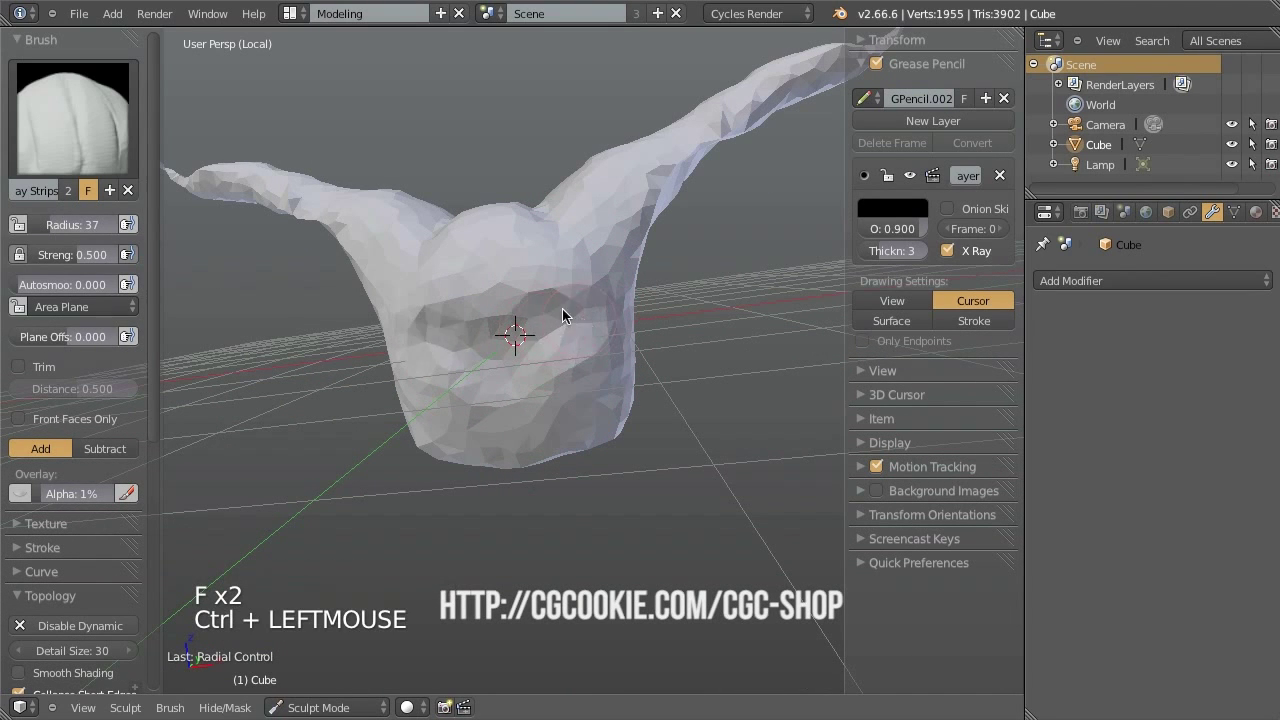
left_click_drag(544, 372, 492, 333)
Build up a nose in the centre of the face with Clay Strips and carve around its underside at radius 25
mouse_move(524, 379)
middle_mouse_down()
mouse_move(571, 341)
mouse_move(478, 332)
middle_mouse_up()
key("f")
mouse_move(513, 368)
left_mouse_down()
mouse_move(486, 358)
mouse_move(497, 357)
mouse_move(491, 428)
left_mouse_up()
mouse_move(531, 397)
middle_mouse_down()
mouse_move(535, 365)
mouse_move(551, 384)
middle_mouse_up()
mouse_move(551, 384)
left_mouse_down()
mouse_move(512, 393)
mouse_move(566, 411)
mouse_move(549, 399)
mouse_move(511, 410)
left_mouse_up()
key("f")
left_click(531, 441, "ctrl")
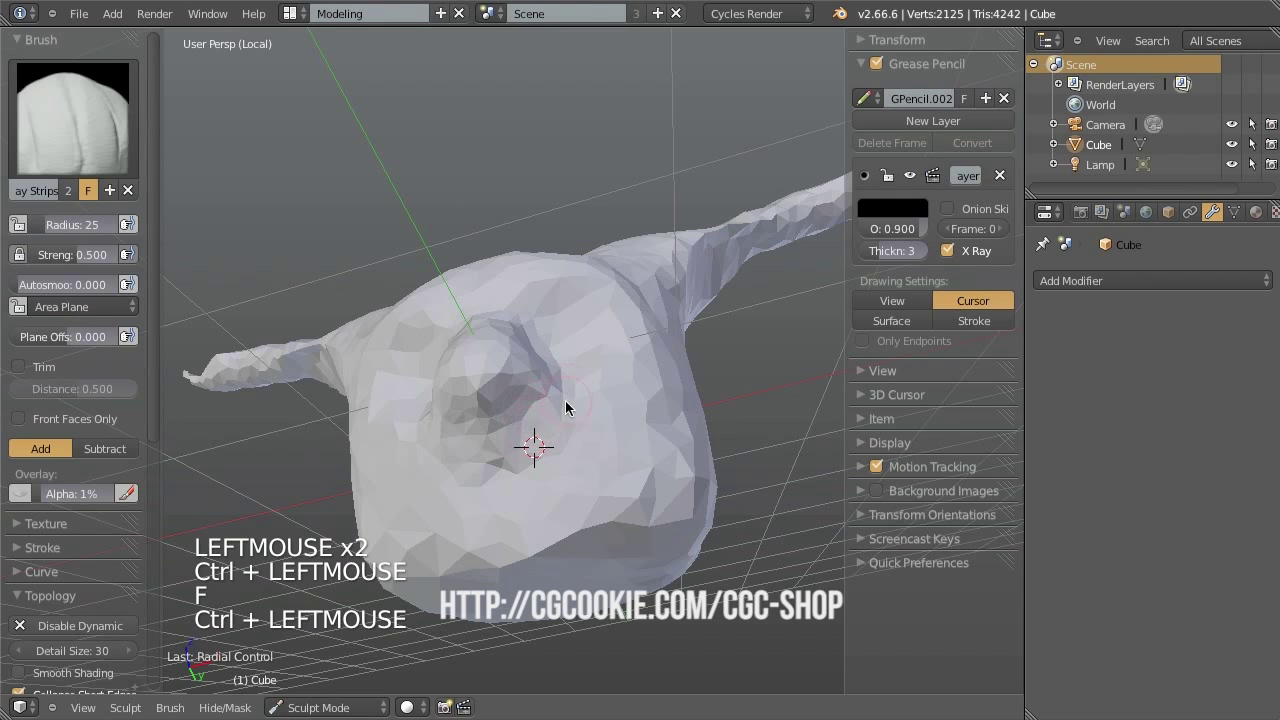
Set the topology detail size to 13 and sculpt finer Clay Strips detail and nostrils under the nose
middle_click_drag(92, 577, 103, 520)
left_click(79, 586)
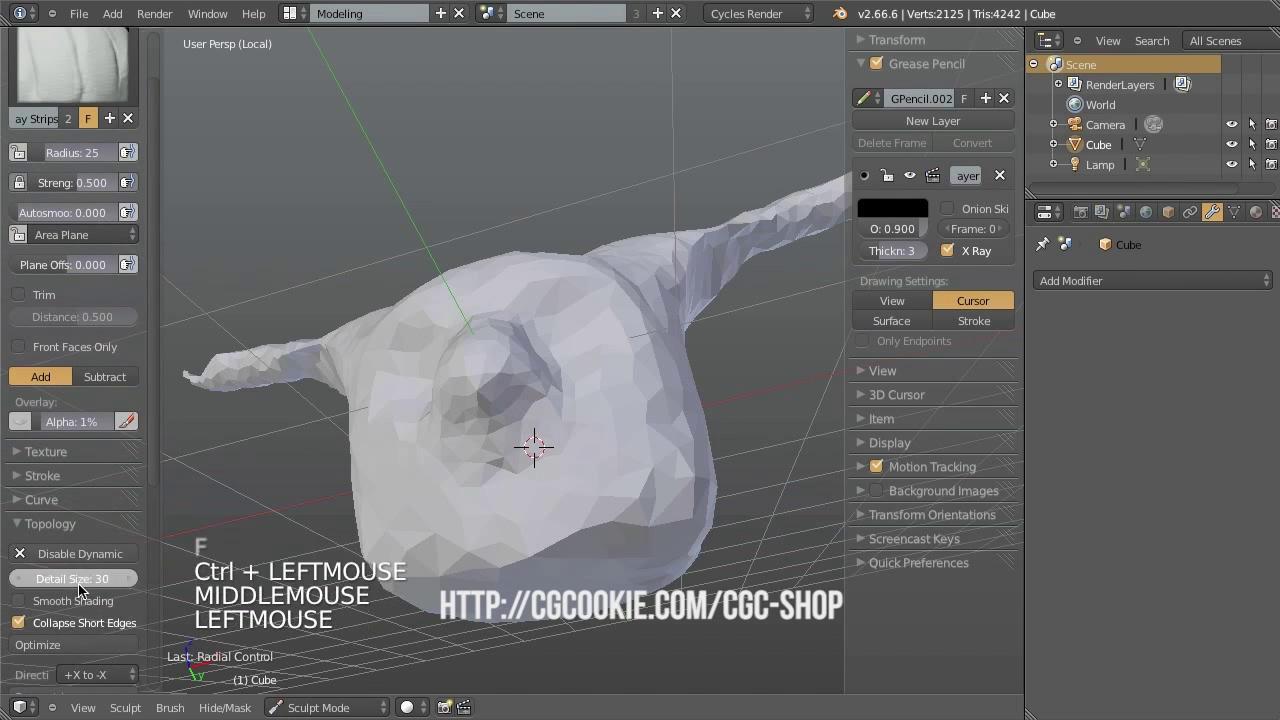
left_click_drag(63, 600, 110, 592)
left_click(521, 419)
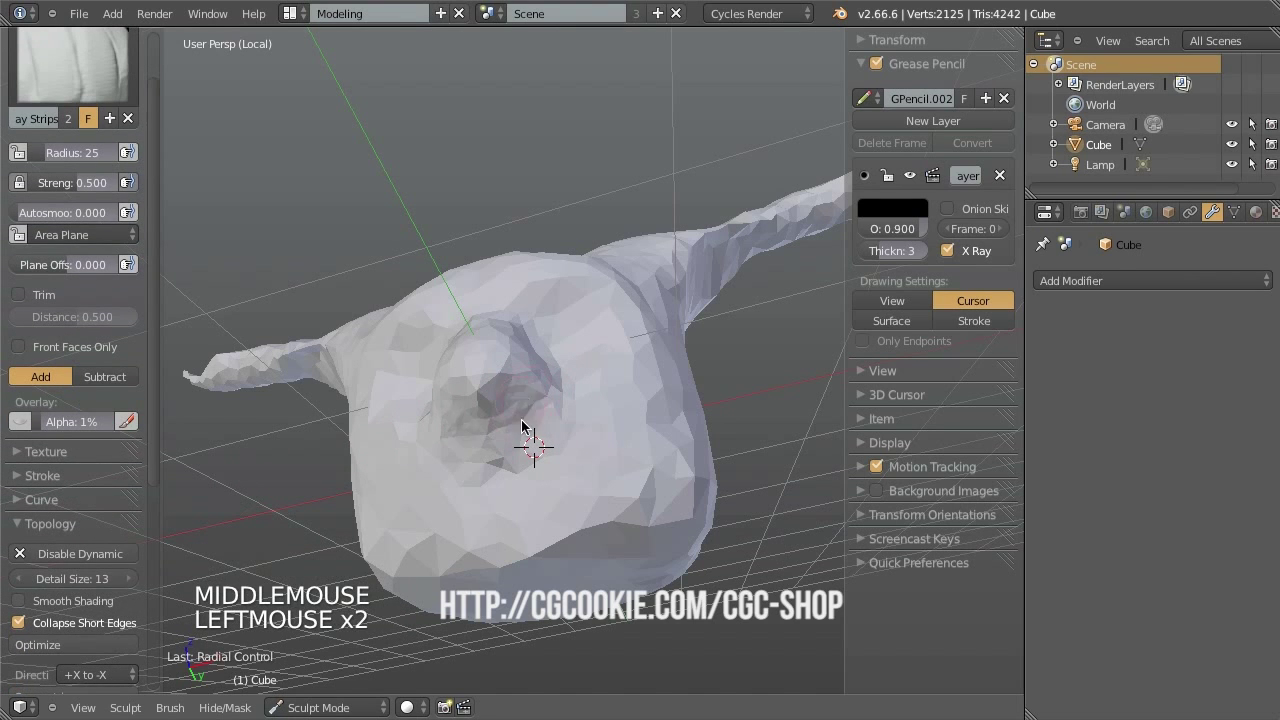
left_click(514, 413, "ctrl")
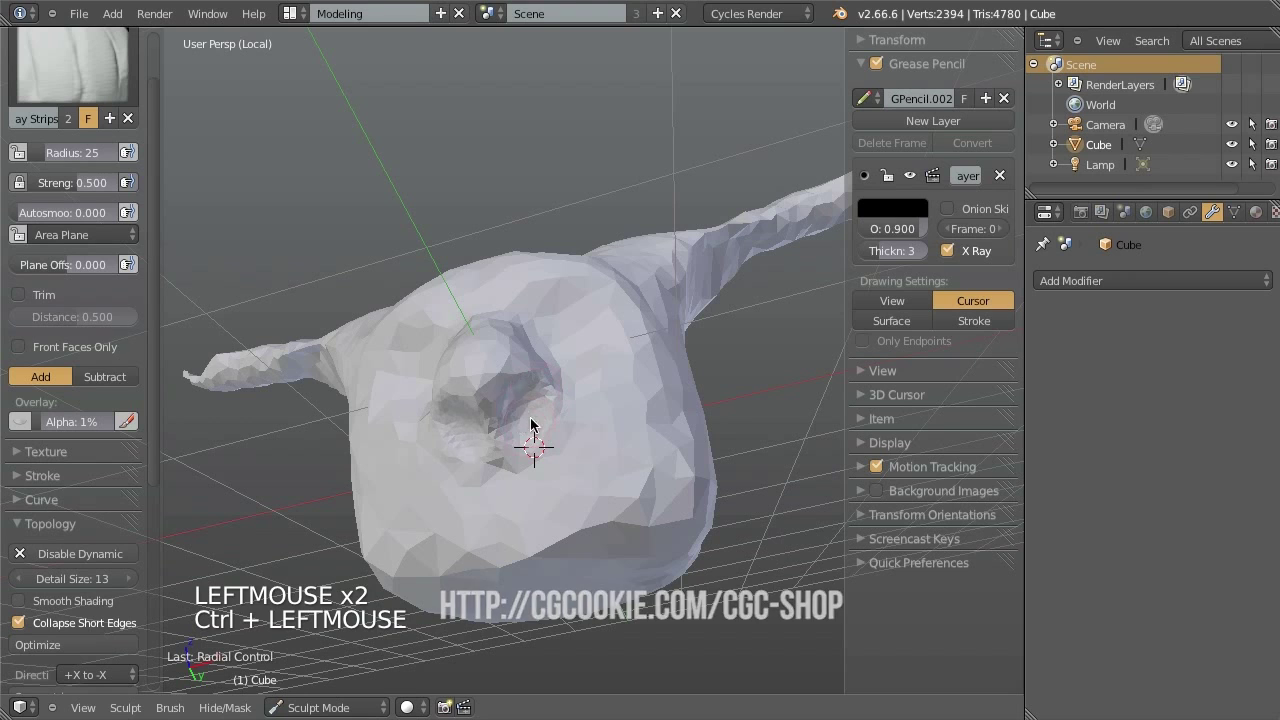
Add clay beneath the nose, carve a mouth groove below it, and smooth the area
left_click(507, 405)
left_click(521, 452)
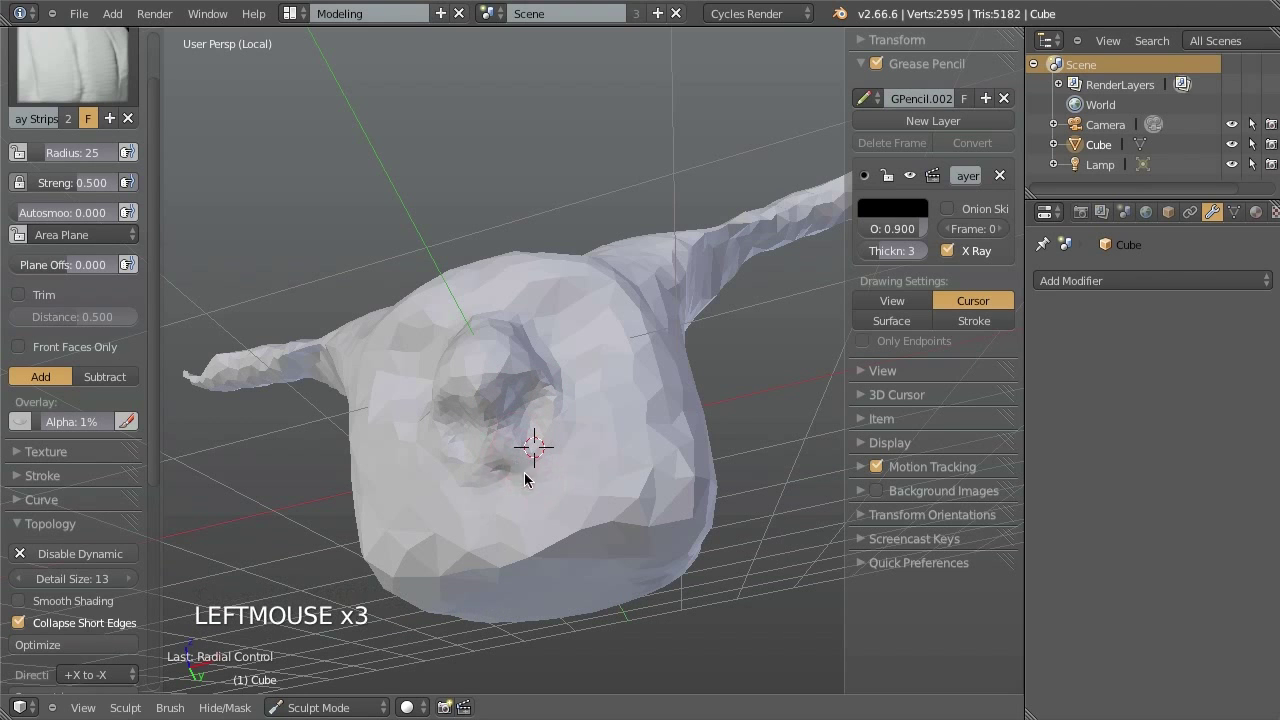
left_click(508, 492, "ctrl")
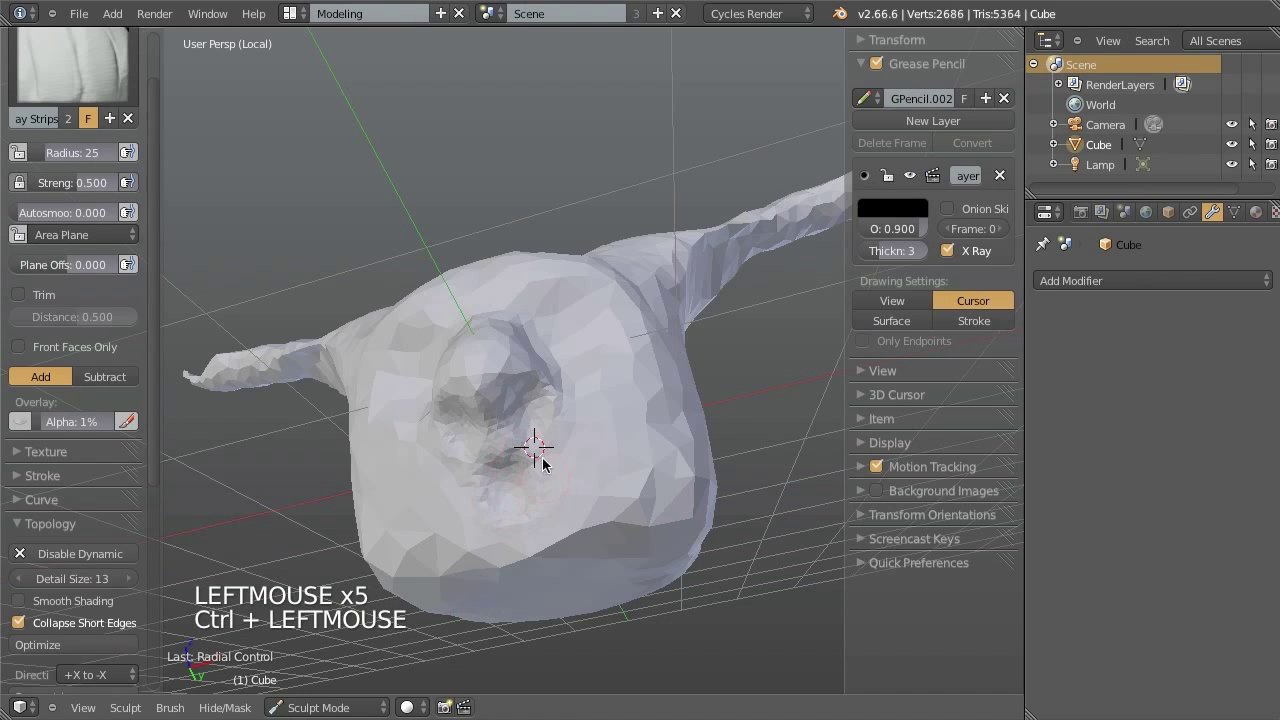
left_click(524, 450)
left_click_drag(507, 459, 549, 314, "shift")
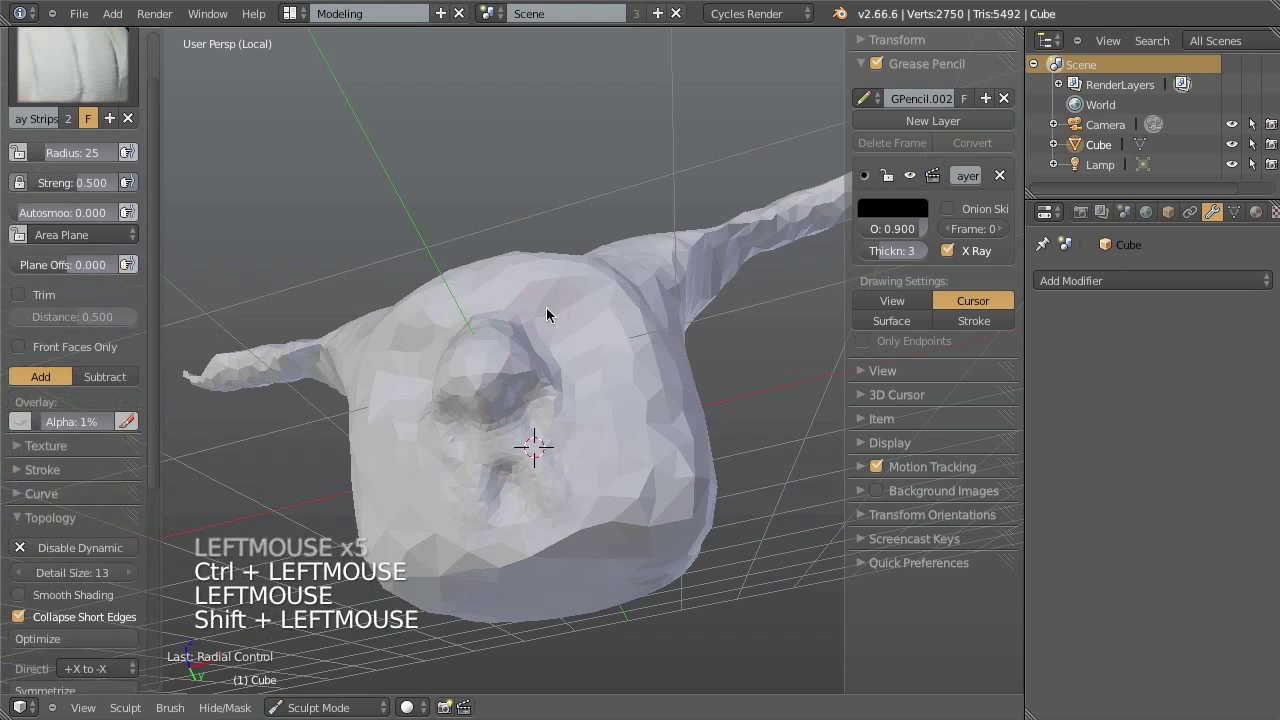
Set the Clay Strips radius to 42 and build up the nose tip and nostril wings
middle_click_drag(549, 314, 600, 486)
key("f")
left_click(489, 400)
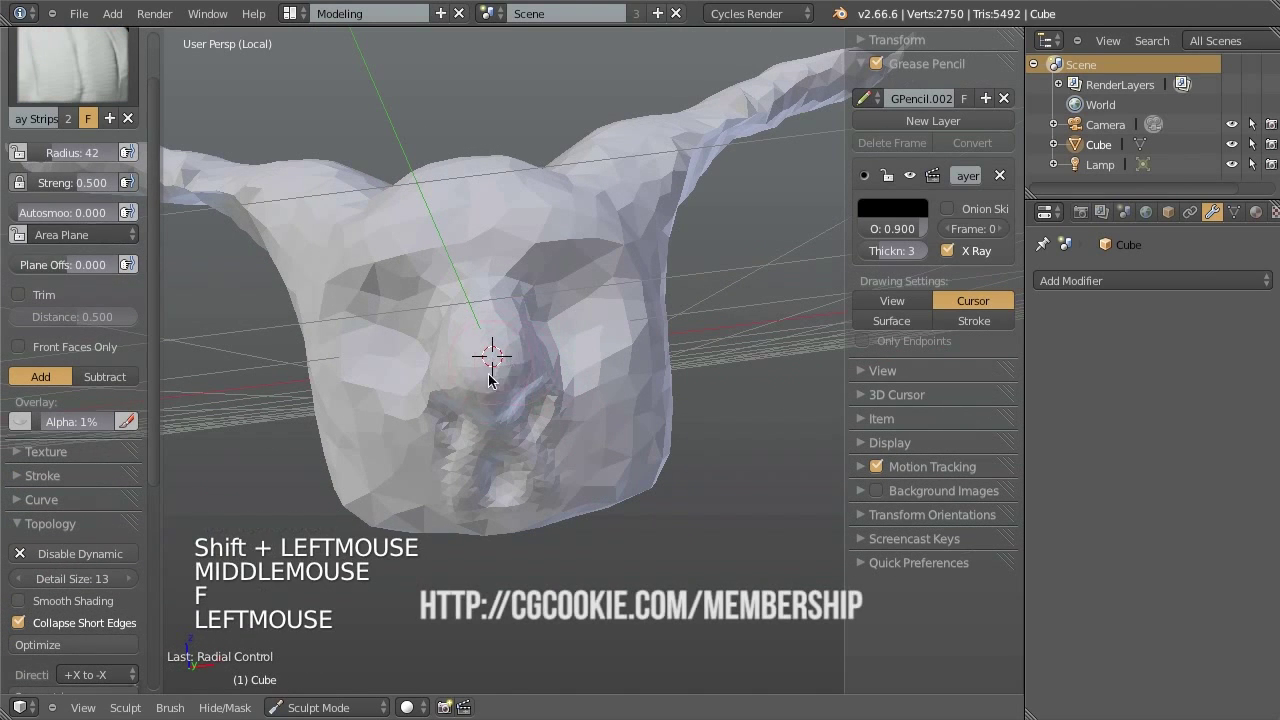
middle_click_drag(550, 416, 560, 395)
mouse_move(560, 395)
middle_mouse_down("ctrl")
mouse_move(570, 372)
mouse_move(631, 372)
mouse_move(721, 419)
mouse_move(612, 372)
middle_mouse_up("ctrl")
left_click(582, 389)
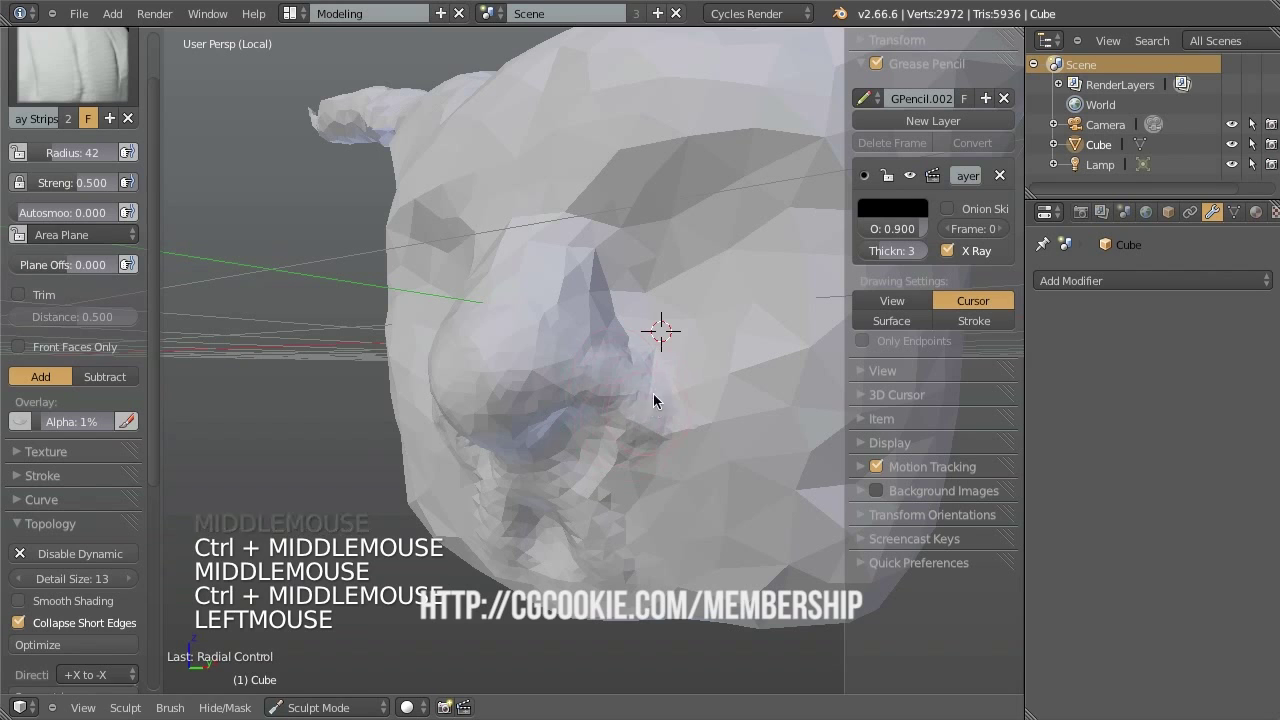
Crease around the nostril wing, build up the nose bridge with Clay Strips, and carve and smooth the inner eye socket
key("shift+c")
left_click_drag(653, 400, 667, 357)
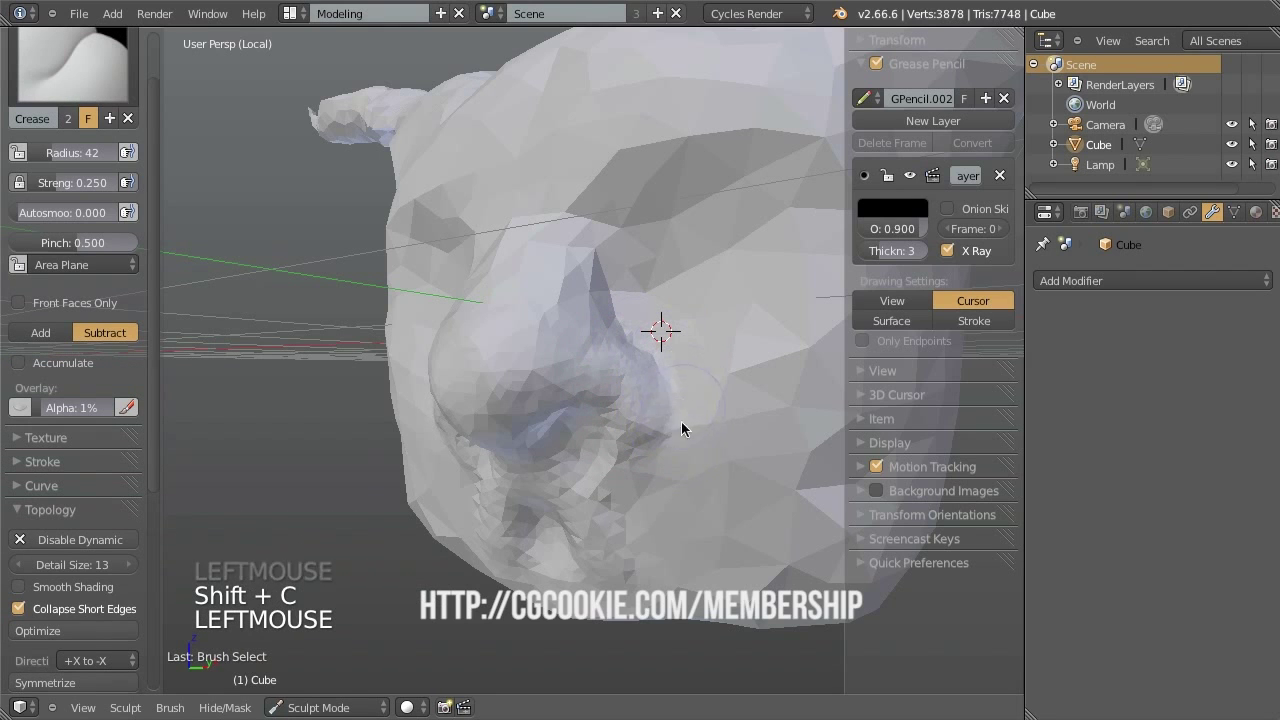
key("c")
left_click_drag(560, 190, 610, 286)
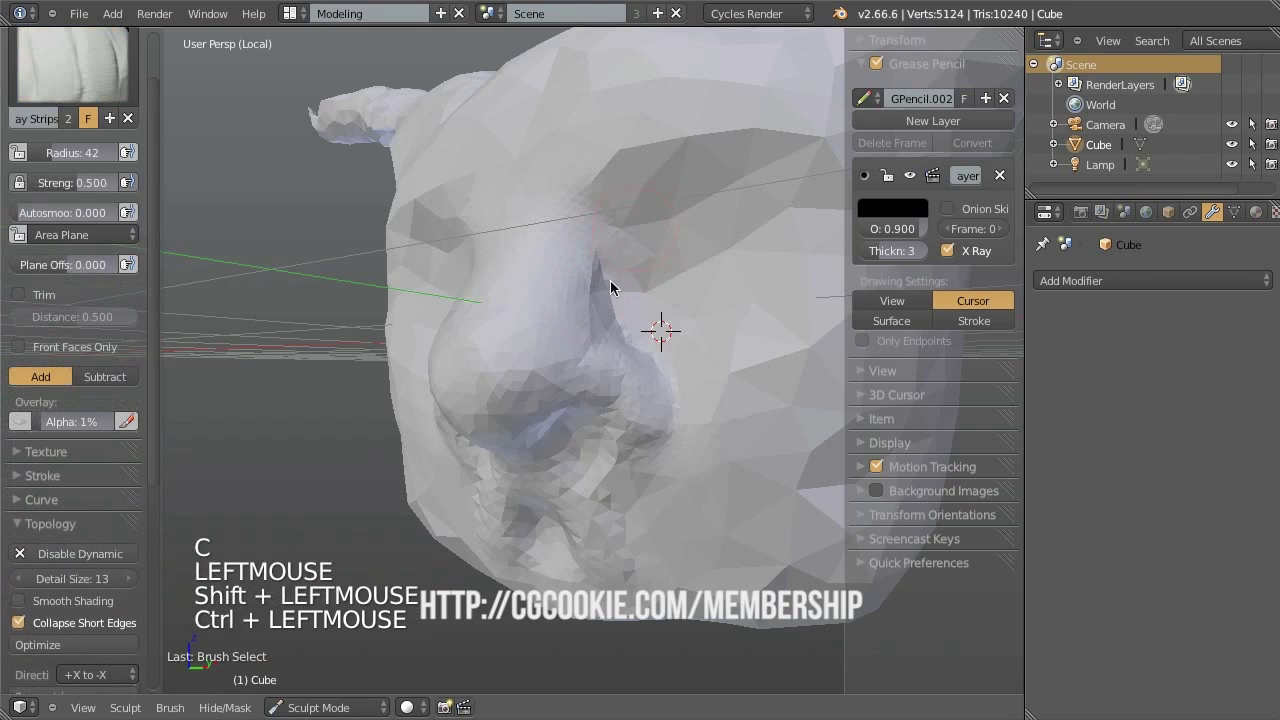
left_click_drag(629, 232, 604, 231, "shift")
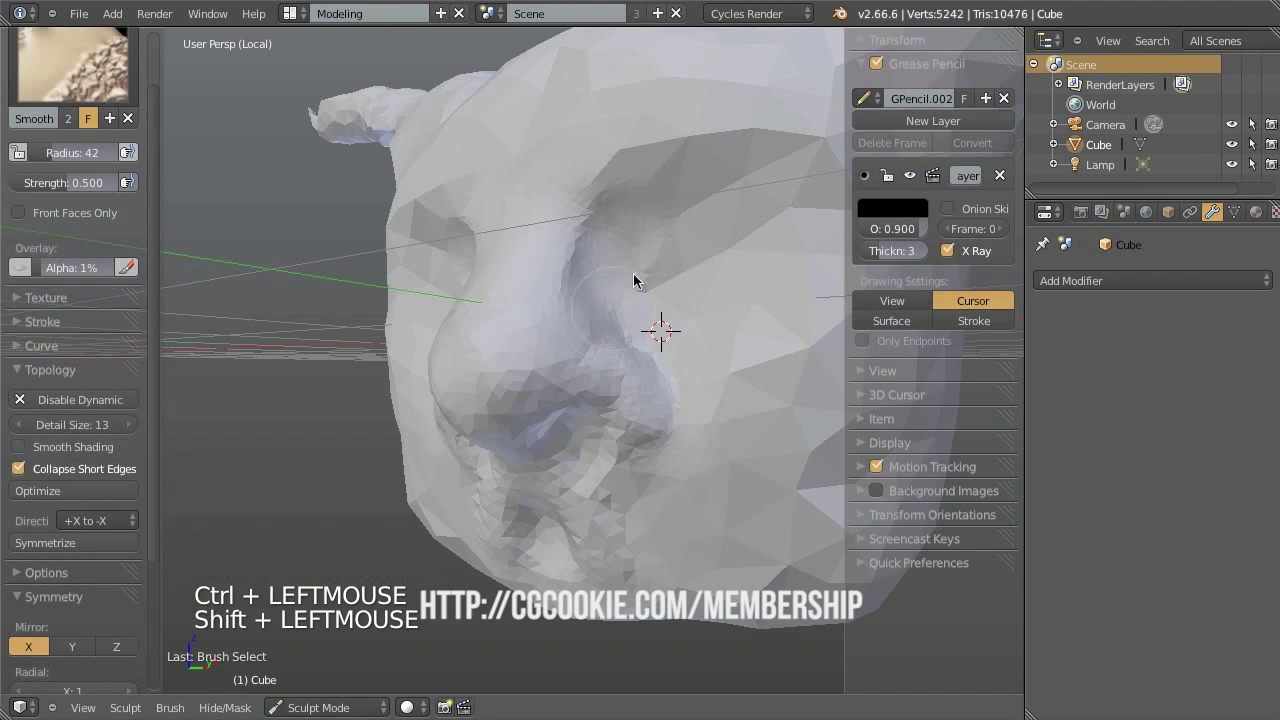
Build up the brow and upper cheek around the eye socket with Clay Strips and smooth the transitions
mouse_move(714, 283)
middle_mouse_down("shift")
mouse_move(629, 299)
mouse_move(686, 296)
middle_mouse_up("shift")
middle_click_drag(686, 296, 586, 257)
left_click(551, 237)
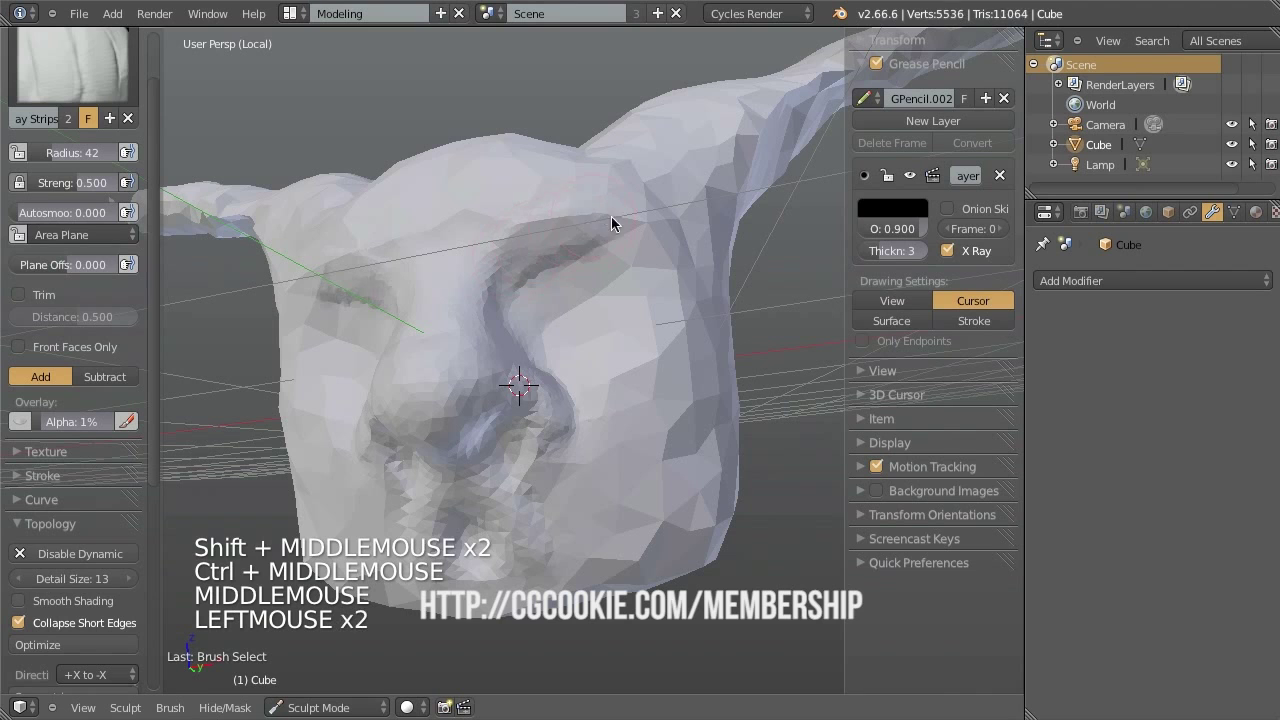
mouse_move(534, 206)
left_mouse_down("shift")
mouse_move(637, 233)
mouse_move(664, 259)
mouse_move(647, 276)
mouse_move(654, 291)
mouse_move(534, 286)
mouse_move(595, 351)
left_mouse_up("shift")
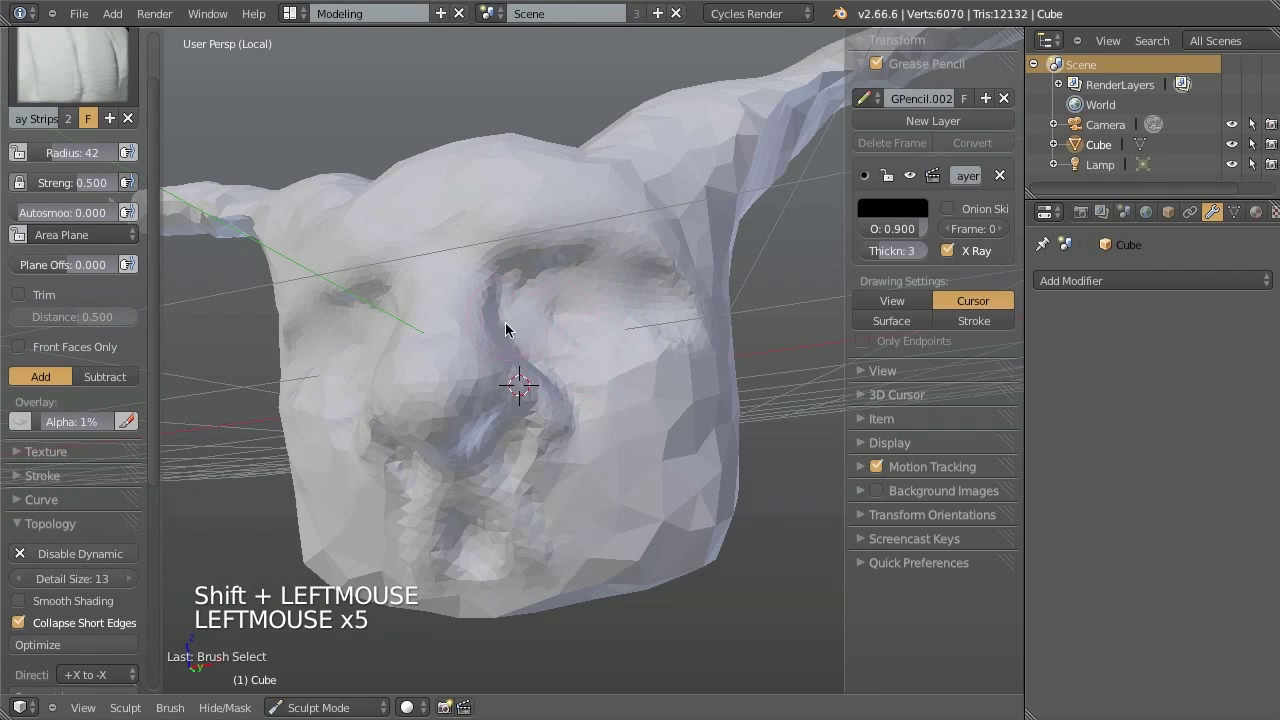
middle_click_drag(571, 370, 578, 407)
mouse_move(578, 407)
left_mouse_down("shift")
mouse_move(571, 336)
mouse_move(589, 367)
mouse_move(595, 349)
left_mouse_up("shift")
Set the Clay Strips radius to 70, carve hollows into the cheeks, and smooth them
key("f")
key("f")
key("f")
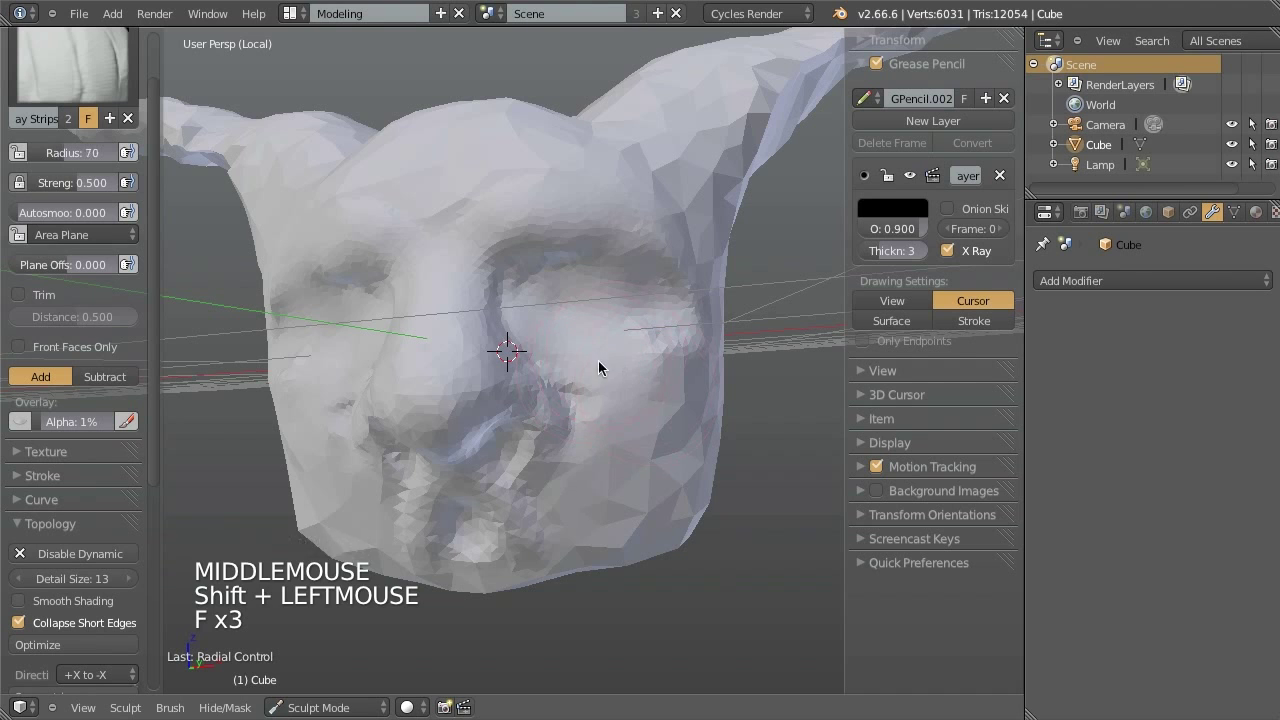
mouse_move(693, 396)
left_mouse_down("ctrl")
mouse_move(679, 477)
mouse_move(610, 440)
left_mouse_up("ctrl")
mouse_move(650, 500)
left_mouse_down("ctrl")
mouse_move(663, 411)
mouse_move(693, 413)
mouse_move(720, 445)
left_mouse_up("ctrl")
middle_click_drag(722, 442, 758, 429)
left_click_drag(758, 429, 716, 483, "shift")
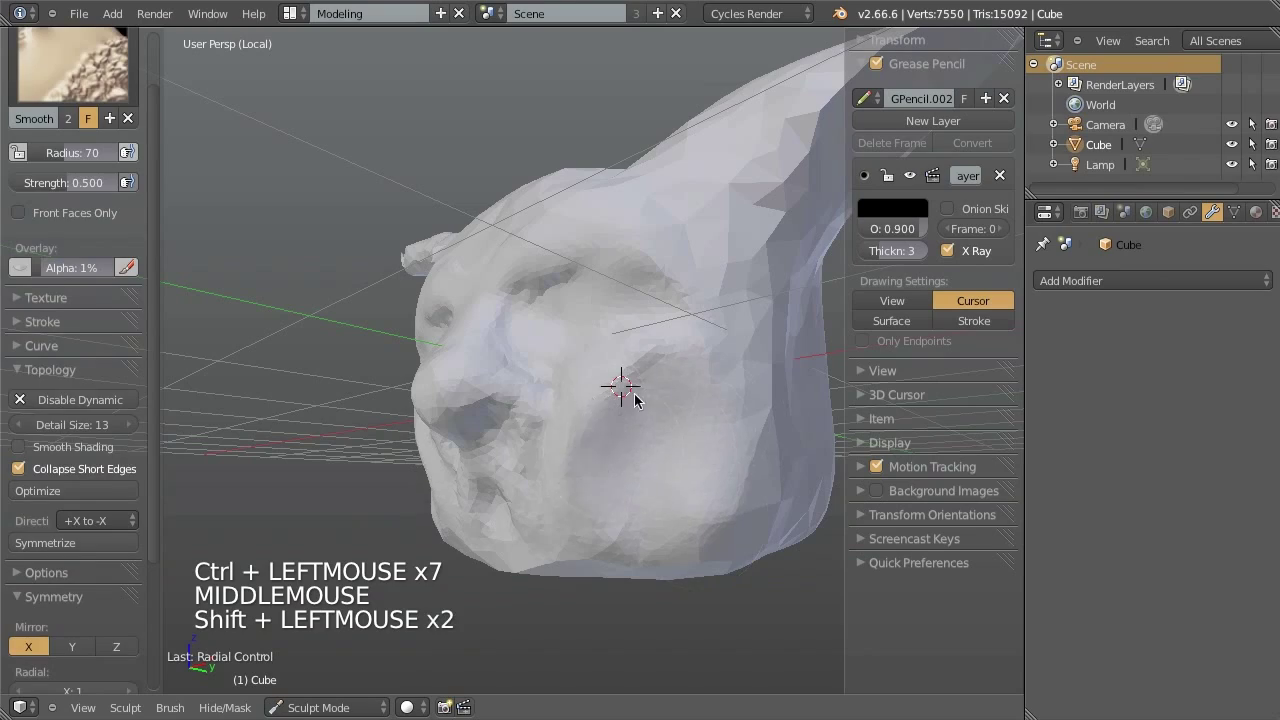
Build up the mouth area, jaw and chin below the nose with Clay Strips
left_click_drag(634, 398, 580, 434)
mouse_move(580, 434)
middle_mouse_down()
mouse_move(574, 372)
mouse_move(515, 405)
middle_mouse_up()
mouse_move(515, 405)
middle_mouse_down("shift")
mouse_move(496, 400)
mouse_move(484, 225)
mouse_move(482, 238)
mouse_move(513, 228)
mouse_move(467, 186)
mouse_move(531, 203)
middle_mouse_up("shift")
mouse_move(577, 246)
middle_mouse_down("shift")
mouse_move(627, 301)
mouse_move(640, 420)
middle_mouse_up("shift")
mouse_move(640, 420)
left_mouse_down()
mouse_move(667, 401)
mouse_move(684, 416)
mouse_move(711, 412)
left_mouse_up()
middle_click_drag(711, 412, 482, 292, "shift")
left_click(482, 292)
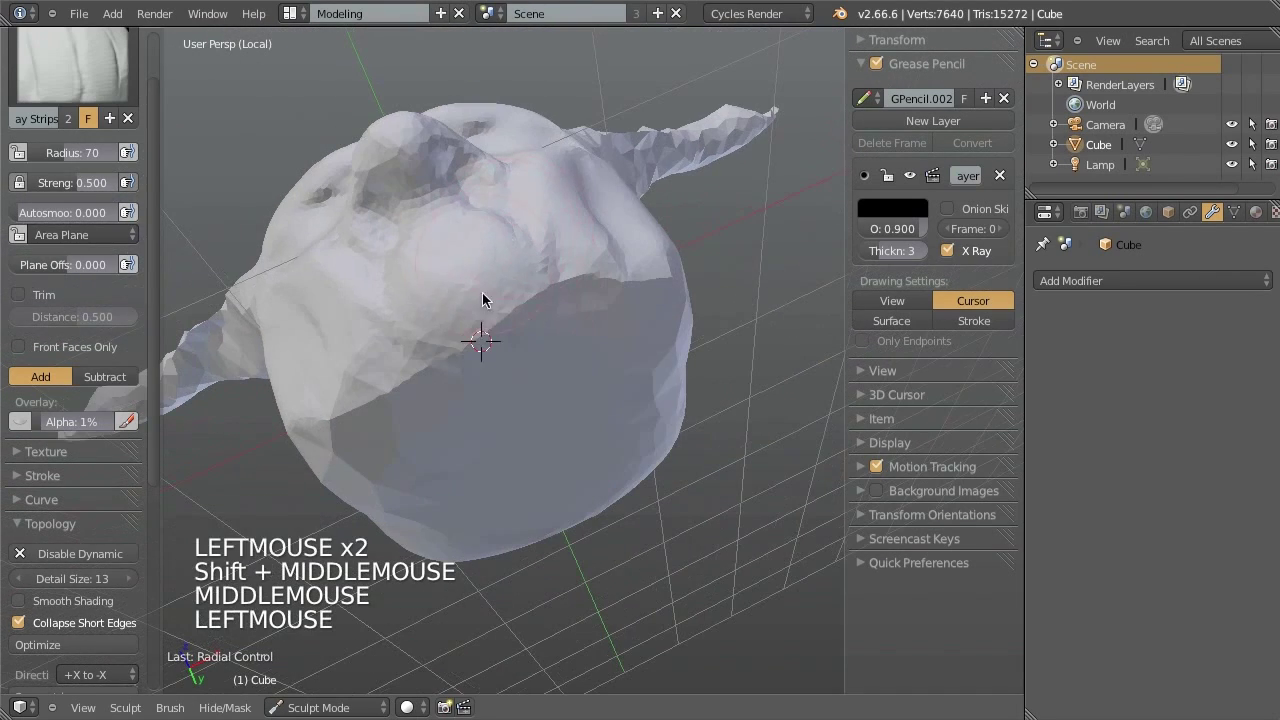
mouse_move(488, 341)
left_mouse_down()
mouse_move(509, 390)
mouse_move(569, 266)
mouse_move(668, 240)
mouse_move(533, 347)
mouse_move(537, 287)
left_mouse_up()
Select the Grab brush at radius 145 and reshape the chin and jaw in profile
mouse_move(537, 287)
middle_mouse_down()
mouse_move(420, 500)
mouse_move(616, 303)
mouse_move(587, 367)
mouse_move(586, 325)
mouse_move(631, 350)
mouse_move(578, 287)
middle_mouse_up()
key("g")
key("f")
left_click(650, 386)
left_click_drag(578, 287, 545, 380)
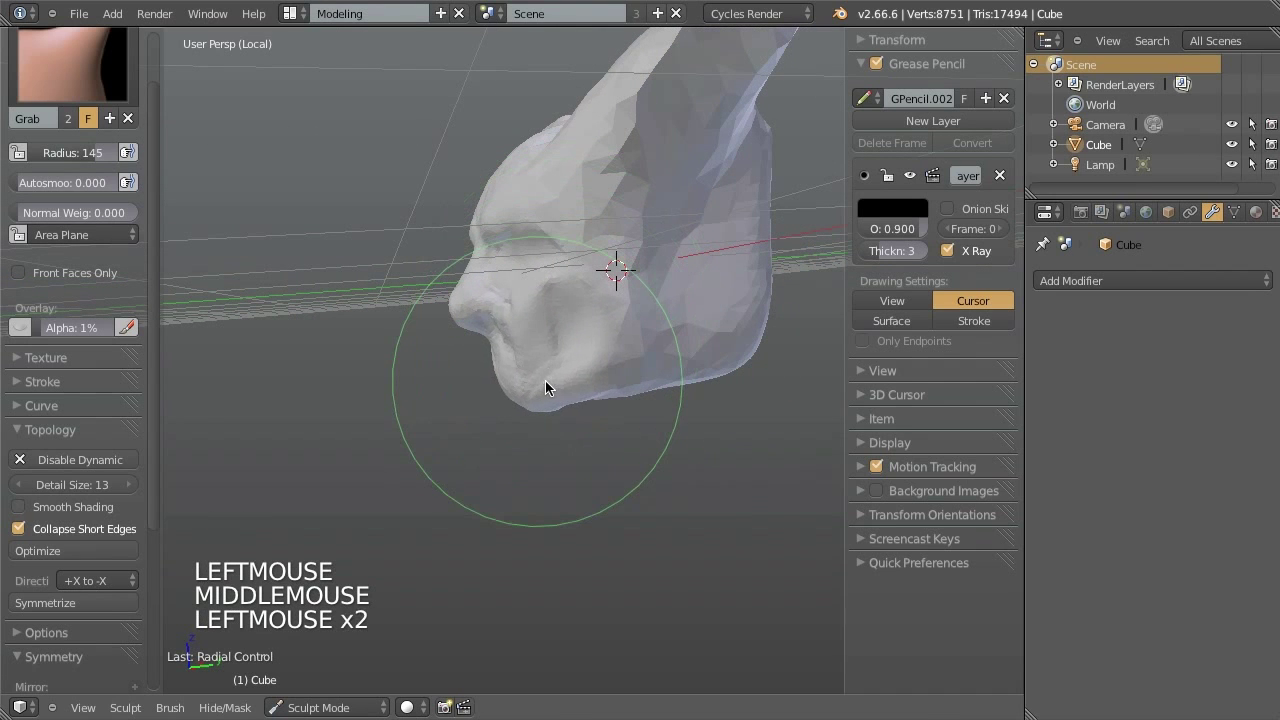
Reduce the Grab radius to 111 and adjust the jawline below the cheek
key("f")
key("f")
key("f")
left_click(577, 379)
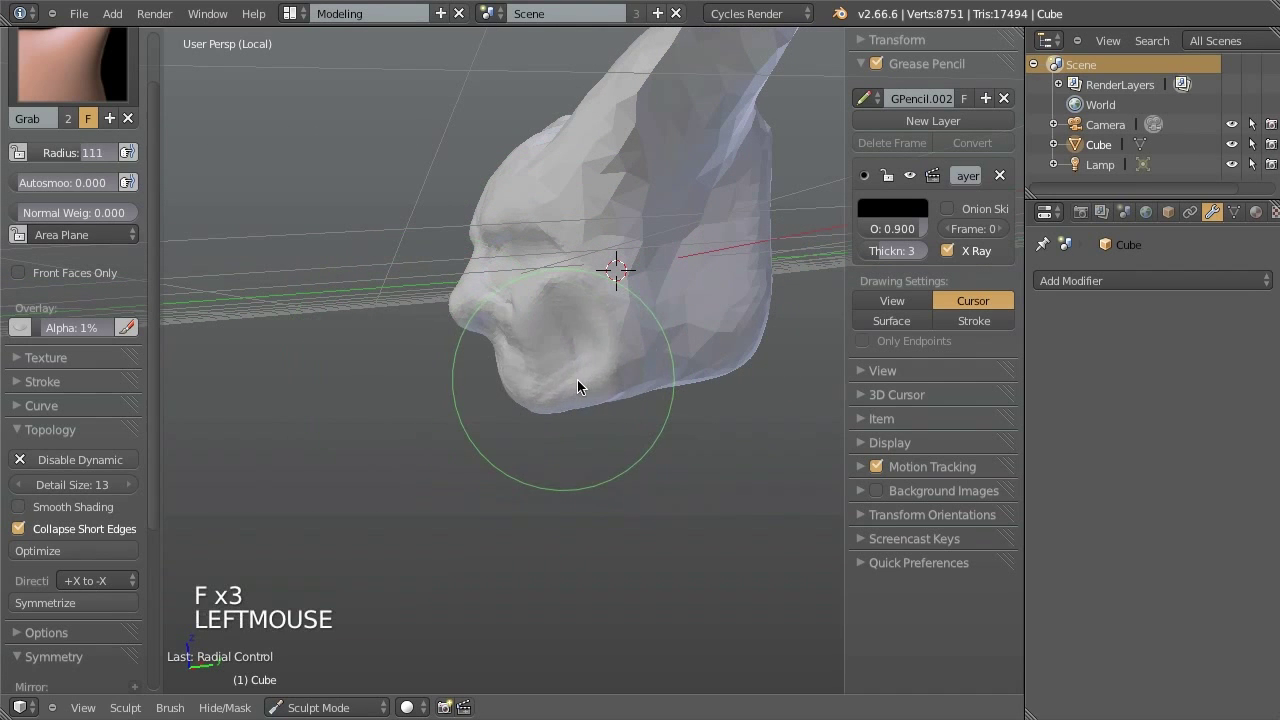
mouse_move(578, 374)
middle_mouse_down()
mouse_move(608, 312)
mouse_move(600, 334)
mouse_move(591, 294)
middle_mouse_up()
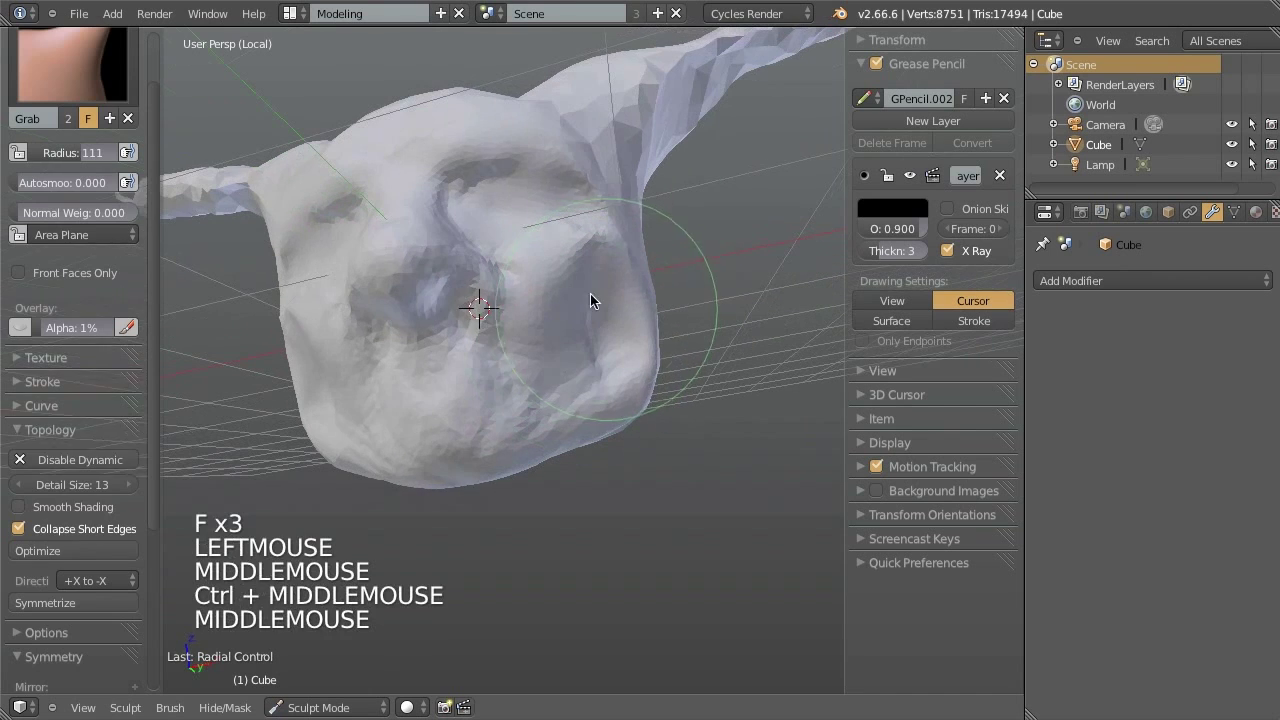
Fill out the mouth area with Clay Strips and build up the fold beside the cheek at radius 61
key("c")
mouse_move(434, 364)
left_mouse_down()
mouse_move(442, 414)
mouse_move(467, 372)
mouse_move(481, 405)
left_mouse_up()
key("f")
left_click(531, 360)
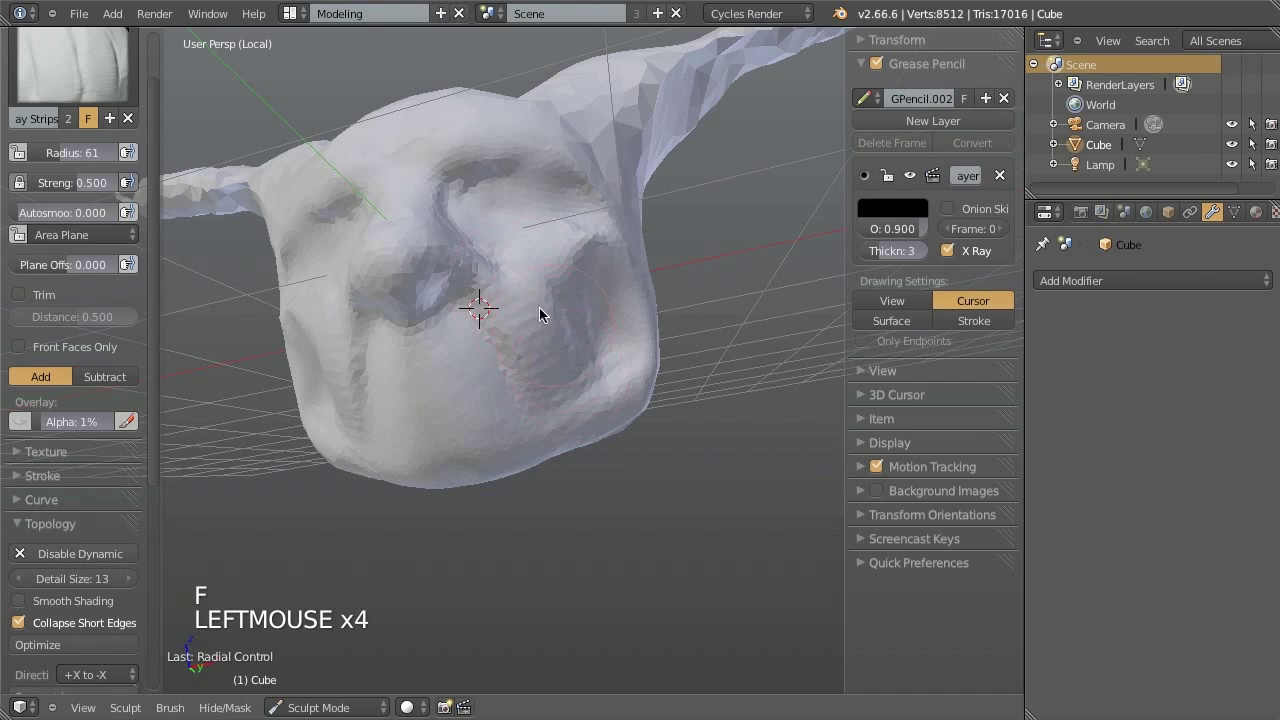
Select the Crease brush at radius 42 and crease from the nostril wing down beside the mouth
key("shift+c")
key("f")
left_click(479, 255)
mouse_move(479, 255)
middle_mouse_down()
mouse_move(486, 370)
mouse_move(500, 297)
middle_mouse_up()
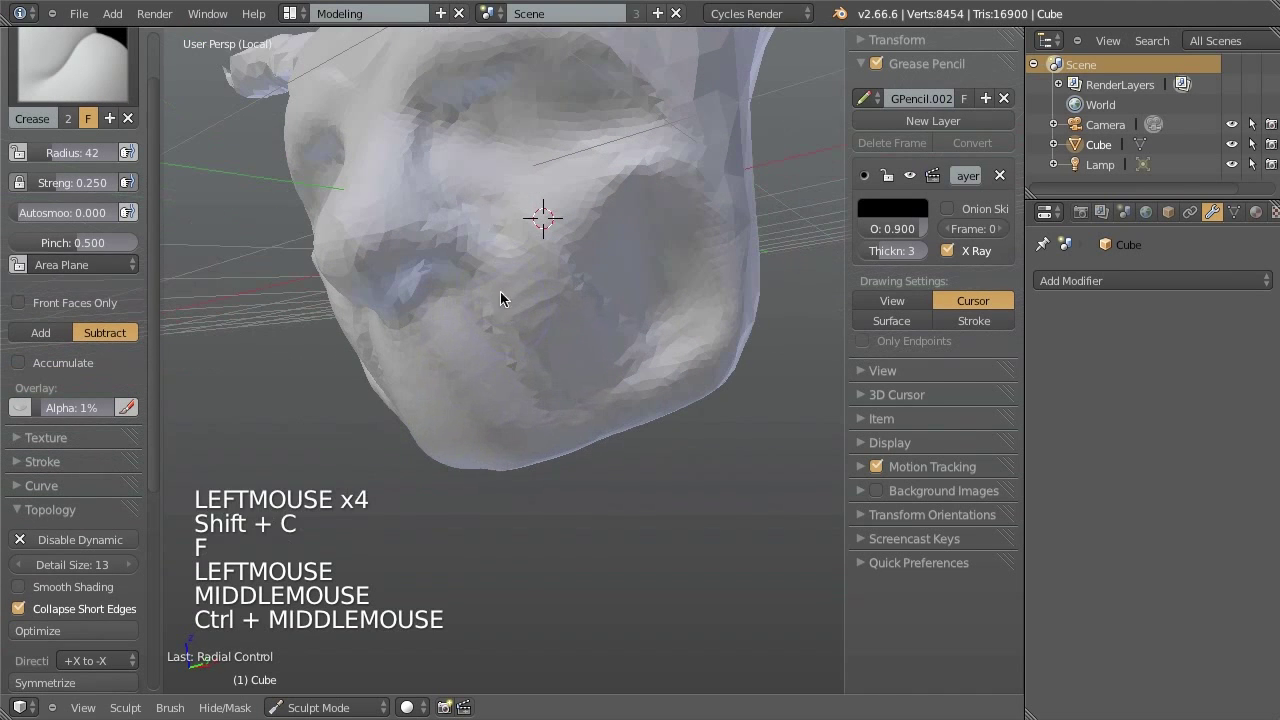
left_click(476, 212)
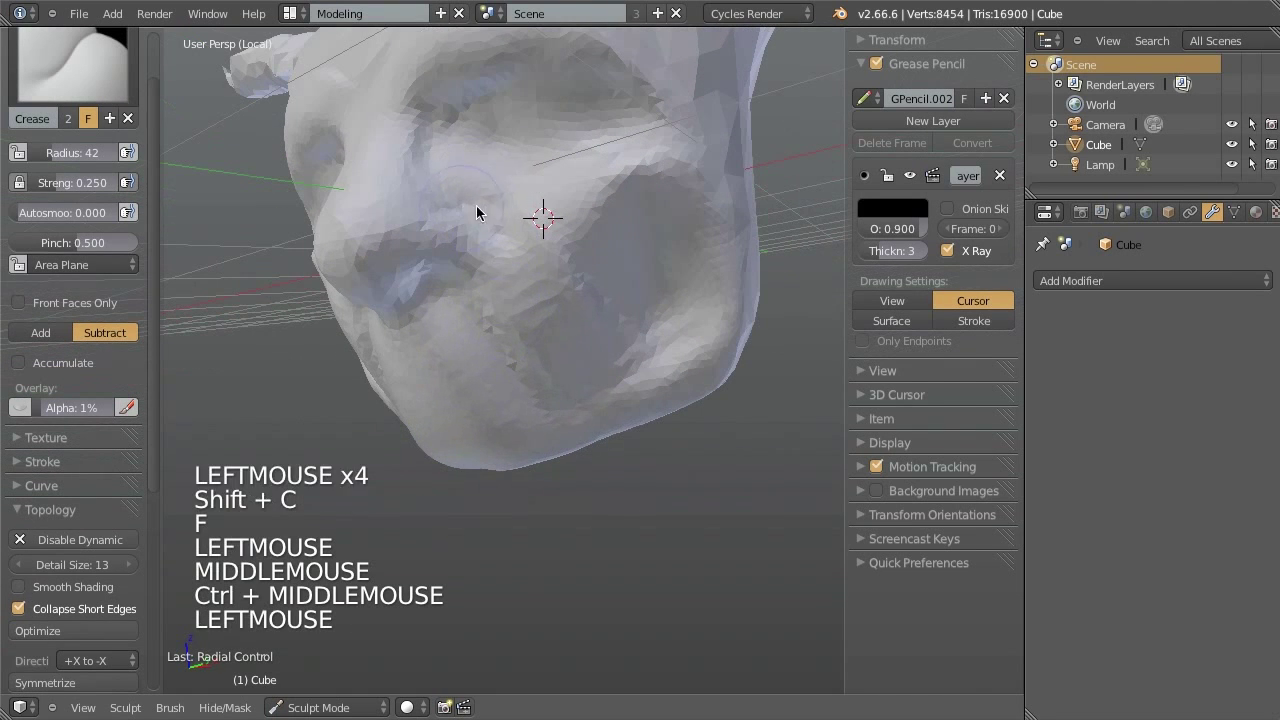
left_click_drag(487, 298, 530, 372)
Deepen the crease around the rounded mouth area toward the chin
middle_click_drag(623, 334, 590, 405, "ctrl")
mouse_move(560, 385)
middle_mouse_down()
mouse_move(529, 352)
mouse_move(560, 323)
middle_mouse_up()
left_click_drag(523, 336, 545, 409)
mouse_move(545, 409)
middle_mouse_down()
mouse_move(533, 297)
mouse_move(528, 347)
middle_mouse_up()
left_click(528, 347)
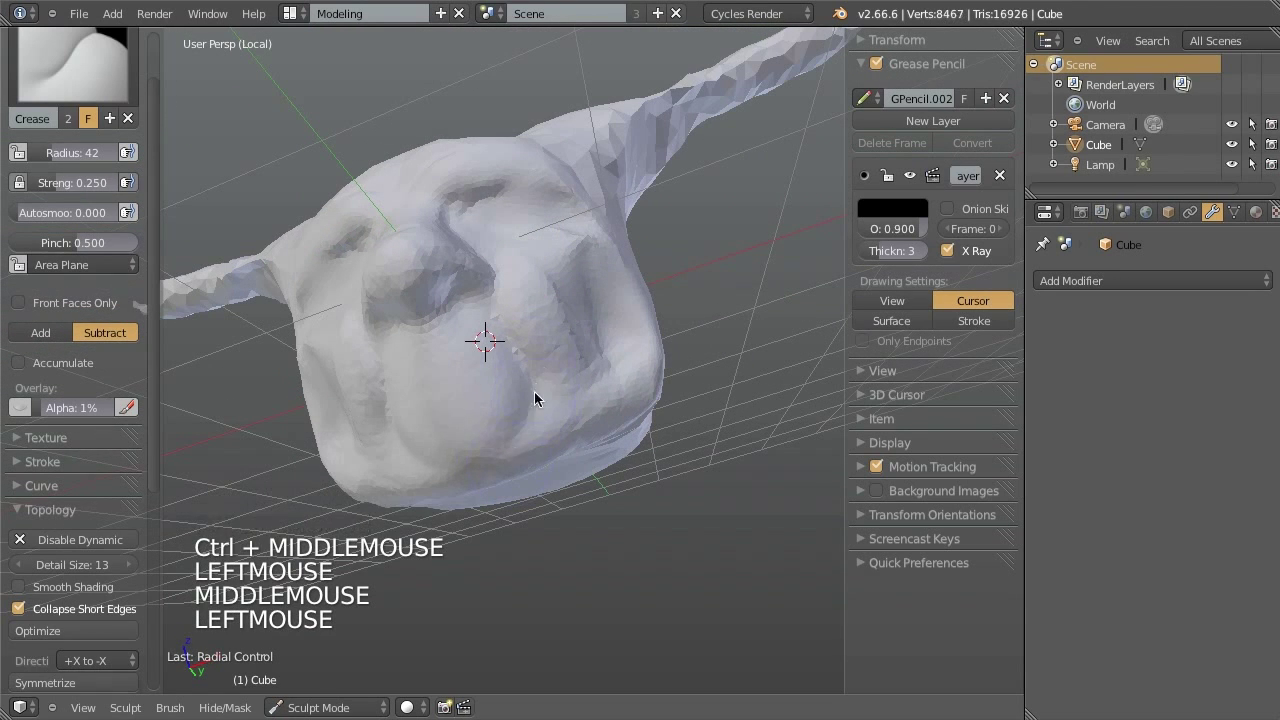
Finish the crease beside the mouth, then fill out the chin and jaw with Clay Strips at radius 65 and smooth them
left_click_drag(534, 391, 530, 436)
key("c")
key("f")
left_click(486, 469)
mouse_move(485, 462)
middle_mouse_down()
mouse_move(510, 432)
mouse_move(482, 484)
middle_mouse_up()
left_click(482, 484)
middle_click_drag(565, 504, 494, 506)
mouse_move(494, 506)
left_mouse_down()
mouse_move(461, 575)
mouse_move(583, 557)
mouse_move(617, 517)
mouse_move(653, 427)
left_mouse_up()
mouse_move(653, 427)
middle_mouse_down()
mouse_move(600, 484)
mouse_move(462, 352)
mouse_move(600, 428)
middle_mouse_up()
mouse_move(600, 428)
left_mouse_down("ctrl")
mouse_move(711, 410)
mouse_move(744, 310)
mouse_move(636, 323)
mouse_move(719, 366)
left_mouse_up("ctrl")
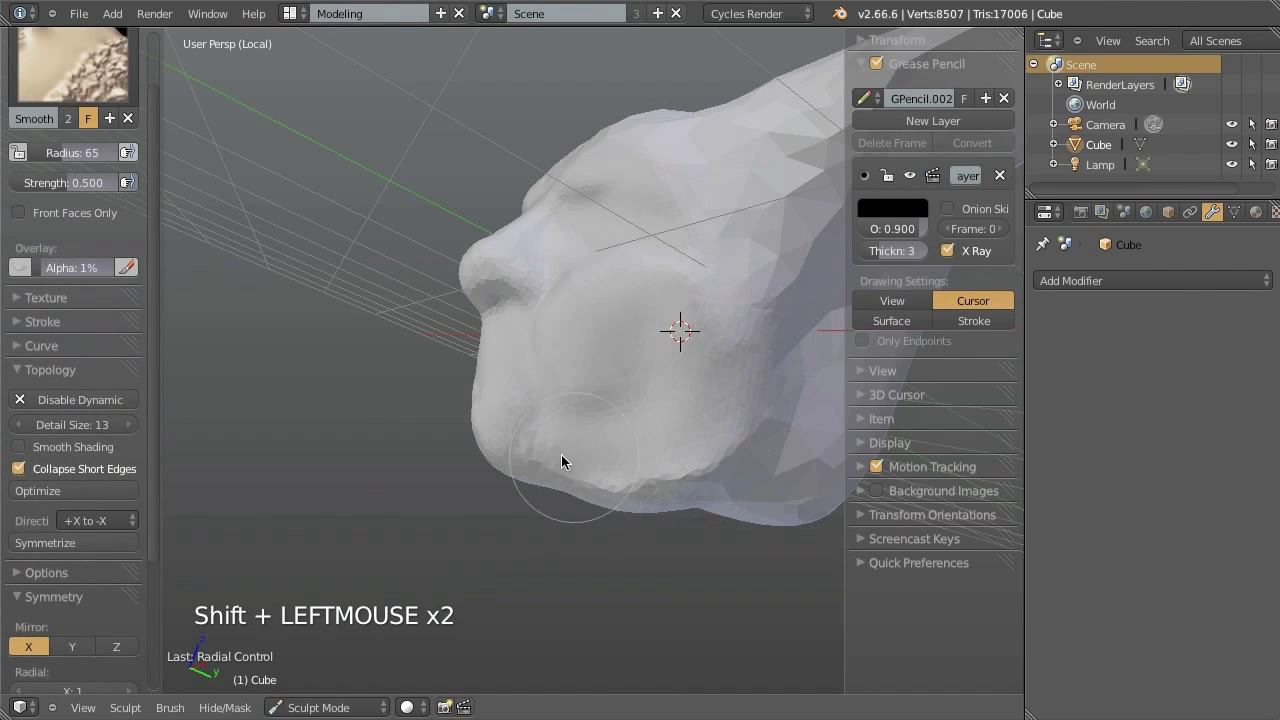
From the front view, switch to an enlarged Grab brush and adjust the lower side of the face
mouse_move(762, 308)
middle_mouse_down("ctrl")
mouse_move(651, 386)
mouse_move(605, 311)
mouse_move(622, 334)
middle_mouse_up("ctrl")
middle_click_drag(622, 334, 639, 356, "ctrl")
key("KP_1")
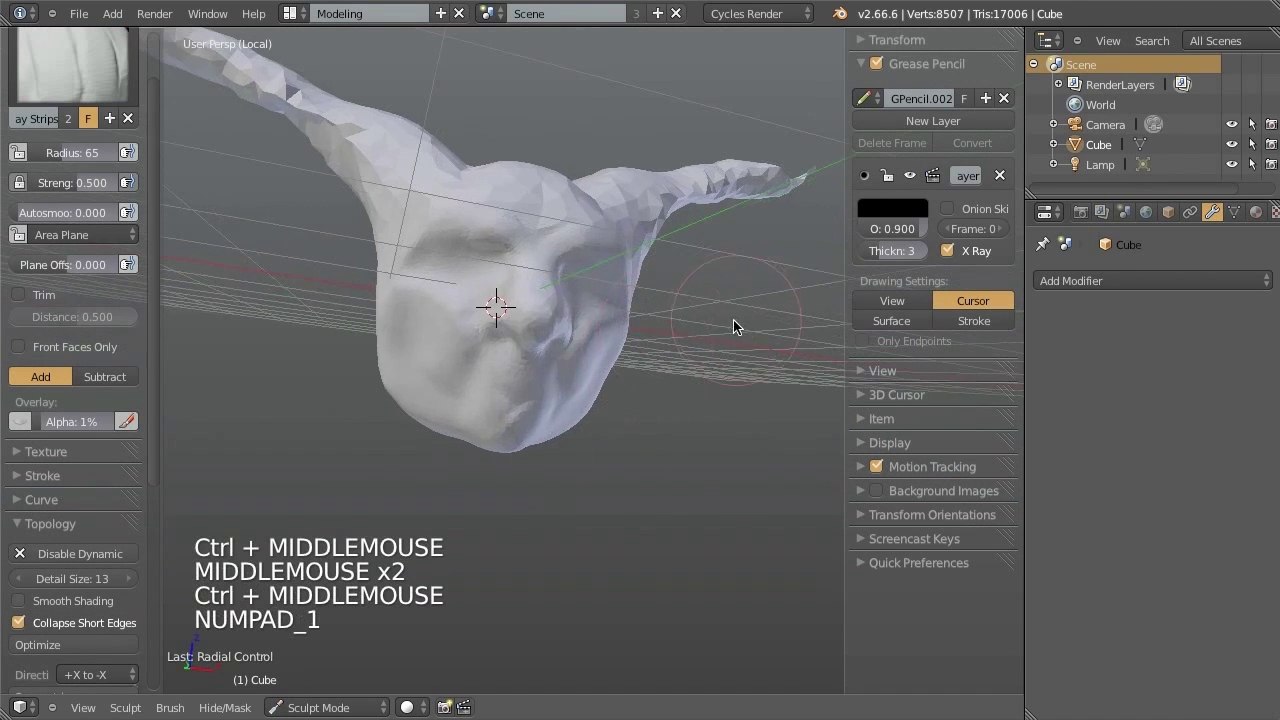
middle_click_drag(539, 378, 688, 350, "shift")
key("g")
key("f")
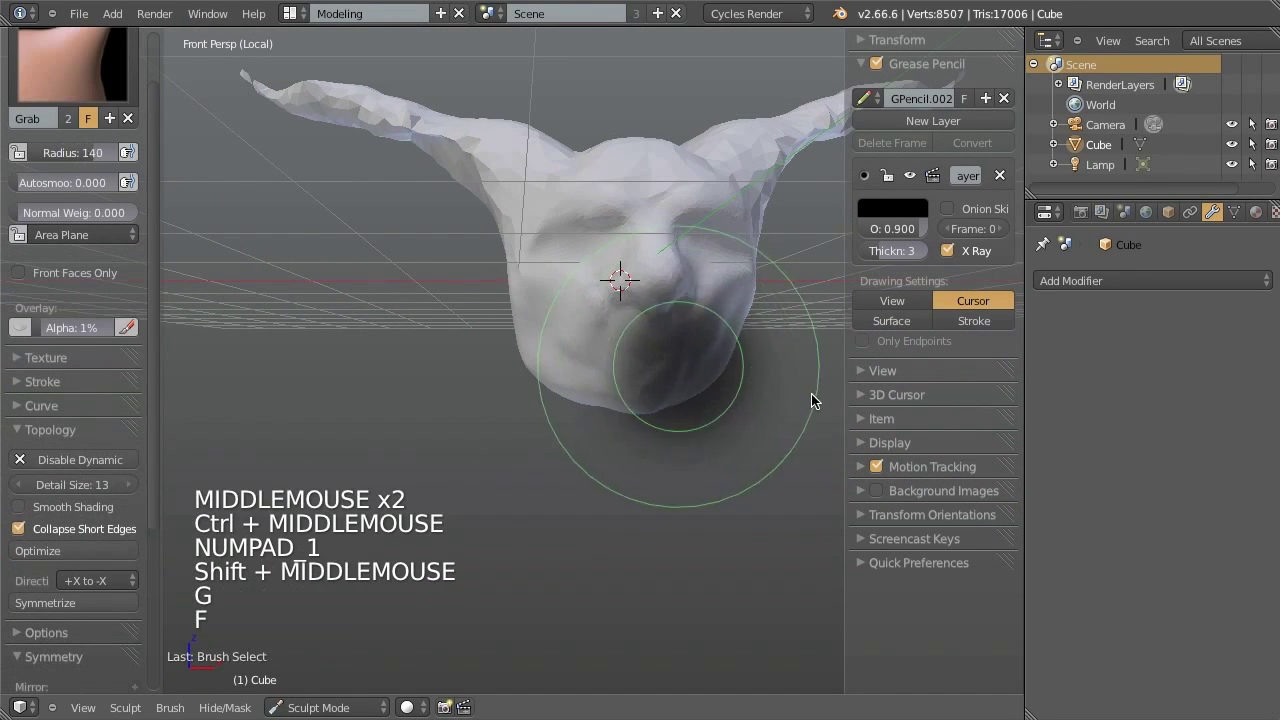
left_click(738, 318)
Select Clay Strips at radius 96 and build up the back of the skull behind the horns
middle_click_drag(757, 306, 625, 355)
middle_click_drag(625, 355, 623, 304, "shift")
key("c")
key("f")
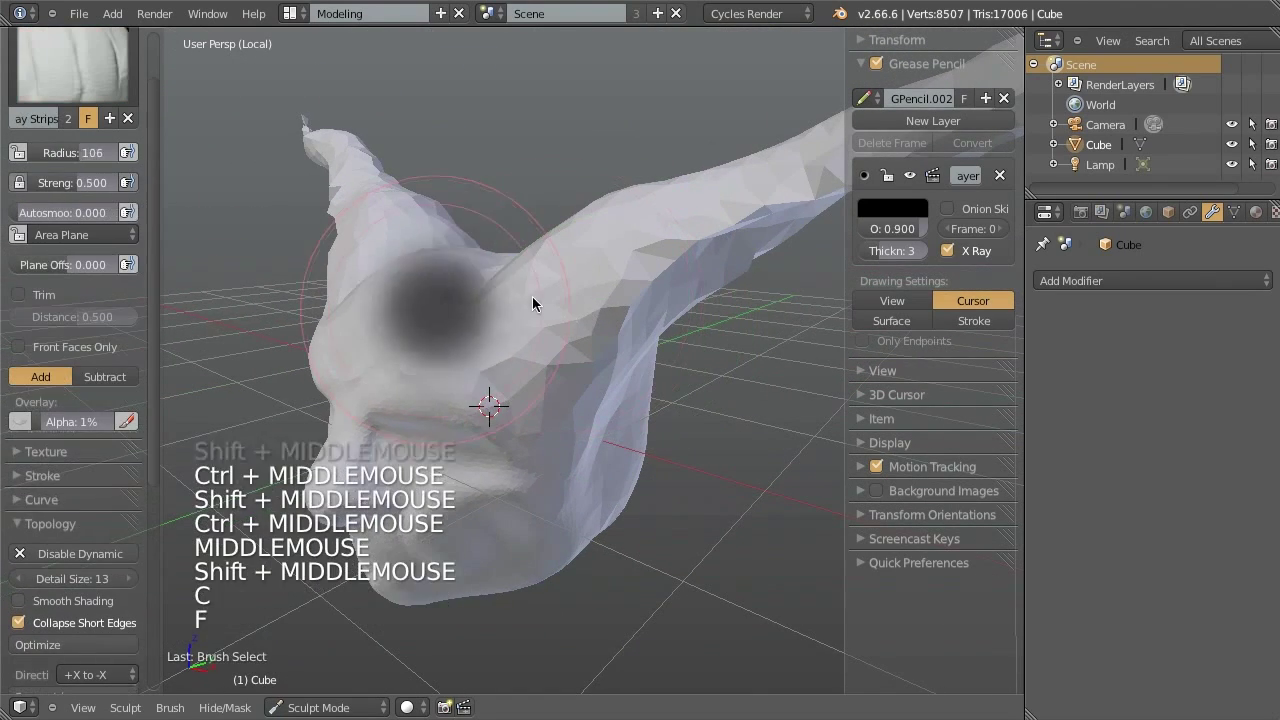
left_click(505, 326)
middle_click_drag(478, 356, 504, 229)
middle_click_drag(511, 296, 515, 330)
middle_click_drag(515, 330, 488, 321, "ctrl")
left_click(486, 319)
mouse_move(486, 318)
left_mouse_down()
mouse_move(508, 277)
mouse_move(543, 294)
left_mouse_up()
Smooth the new skull volume and add more clay across the top and back of the head
middle_click_drag(543, 294, 517, 302)
mouse_move(517, 302)
left_mouse_down("shift")
mouse_move(451, 254)
mouse_move(500, 285)
left_mouse_up("shift")
middle_click_drag(500, 285, 551, 317)
mouse_move(551, 317)
left_mouse_down()
mouse_move(628, 302)
mouse_move(649, 264)
mouse_move(601, 255)
mouse_move(565, 277)
left_mouse_up()
double_click(572, 280)
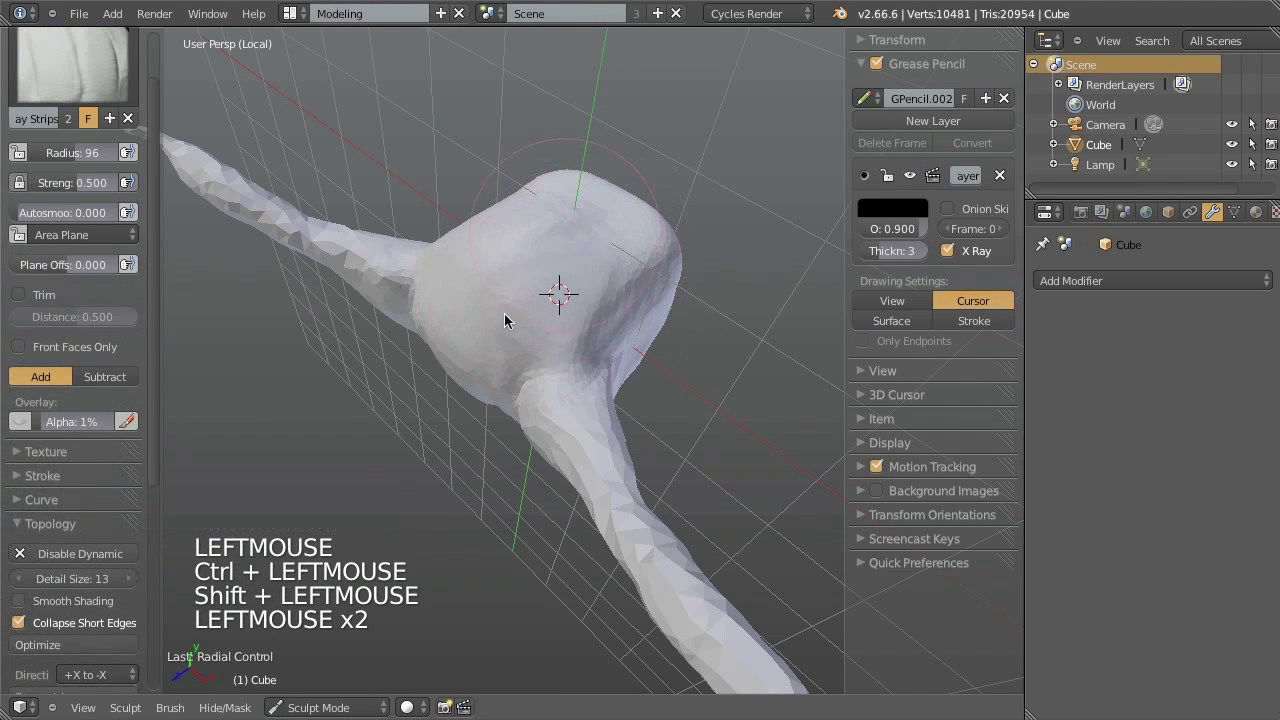
From the side view, extend the back of the skull downward, carve beneath it and smooth the transition
key("KP_3")
mouse_move(674, 214)
middle_mouse_down("shift")
mouse_move(489, 392)
mouse_move(611, 355)
mouse_move(642, 233)
mouse_move(651, 265)
mouse_move(642, 223)
middle_mouse_up("shift")
left_click_drag(642, 223, 604, 333)
left_click_drag(649, 272, 613, 345, "ctrl")
mouse_move(613, 345)
middle_mouse_down()
mouse_move(588, 325)
mouse_move(605, 300)
middle_mouse_up()
mouse_move(605, 300)
left_mouse_down()
mouse_move(591, 176)
mouse_move(560, 247)
mouse_move(586, 294)
mouse_move(606, 290)
mouse_move(586, 273)
left_mouse_up()
middle_click_drag(586, 273, 560, 290)
left_click_drag(560, 290, 529, 306, "shift")
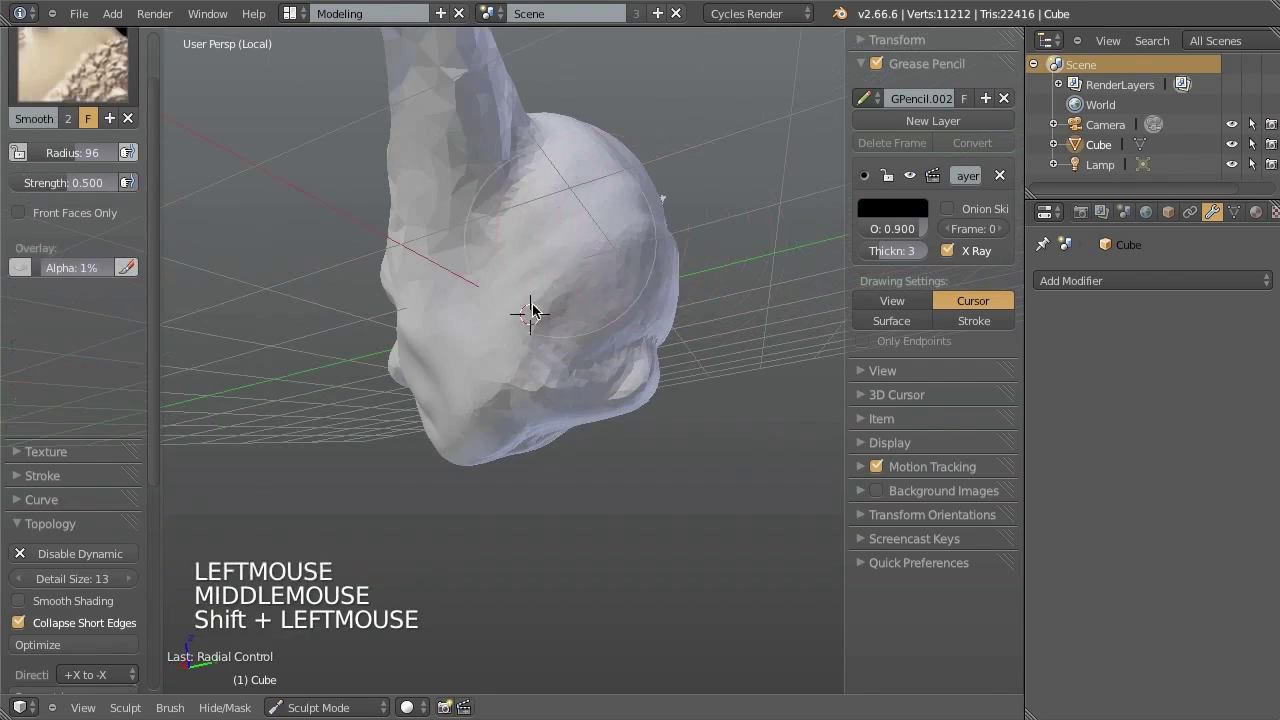
Carve the hollow under the skull, then reduce Clay Strips to radius 57 and cut in behind the jaw
middle_click_drag(556, 344, 573, 243)
mouse_move(573, 243)
left_mouse_down("ctrl")
mouse_move(622, 386)
mouse_move(605, 487)
left_mouse_up("ctrl")
mouse_move(605, 487)
middle_mouse_down()
mouse_move(608, 348)
mouse_move(630, 364)
mouse_move(620, 358)
middle_mouse_up()
mouse_move(620, 358)
left_mouse_down()
mouse_move(590, 330)
mouse_move(600, 320)
mouse_move(555, 383)
mouse_move(580, 355)
mouse_move(577, 303)
mouse_move(531, 316)
left_mouse_up()
key("f")
key("f")
mouse_move(531, 316)
middle_mouse_down()
mouse_move(563, 320)
mouse_move(489, 206)
middle_mouse_up()
left_click_drag(451, 206, 455, 268, "ctrl")
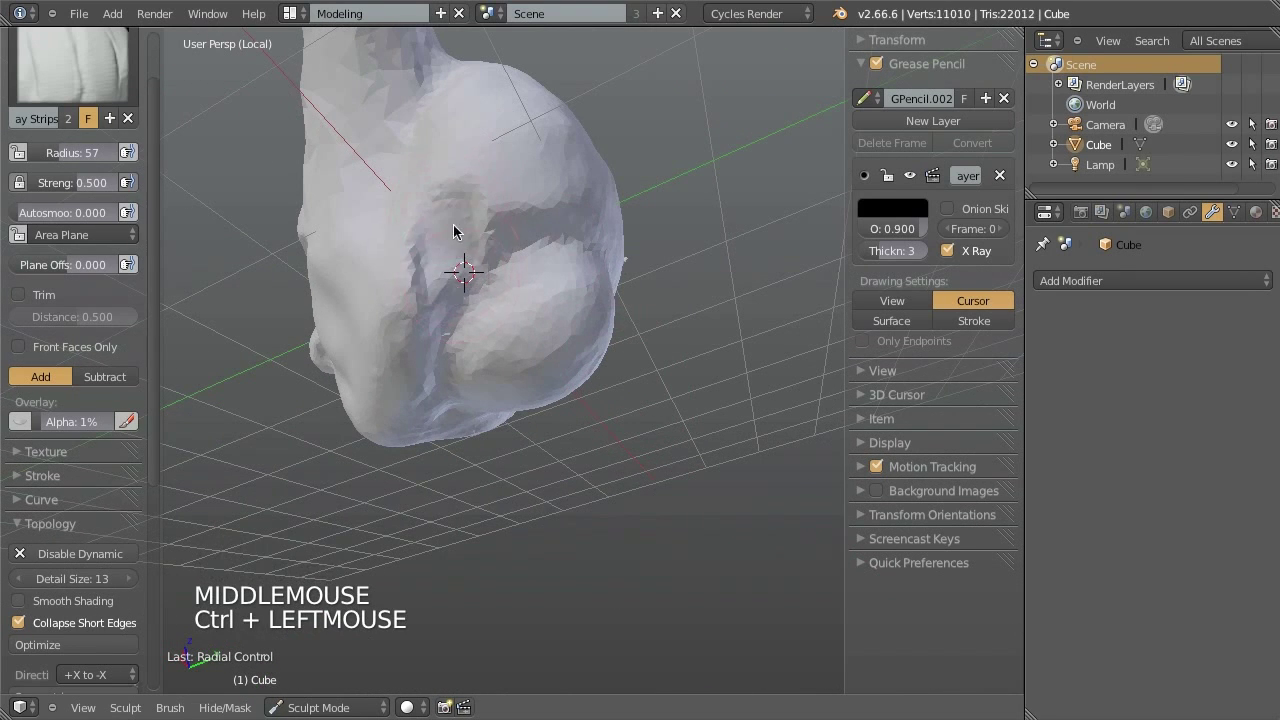
Smooth and recarve the area behind the jaw below the horn base
middle_click_drag(455, 268, 556, 229)
mouse_move(420, 212)
left_mouse_down("shift")
mouse_move(426, 240)
mouse_move(426, 225)
left_mouse_up("shift")
mouse_move(426, 225)
left_mouse_down("ctrl")
mouse_move(426, 198)
mouse_move(456, 235)
left_mouse_up("ctrl")
mouse_move(456, 235)
left_mouse_down("shift")
mouse_move(433, 221)
mouse_move(440, 212)
left_mouse_up("shift")
mouse_move(463, 181)
middle_mouse_down()
mouse_move(475, 223)
mouse_move(618, 254)
mouse_move(508, 289)
mouse_move(649, 178)
middle_mouse_up()
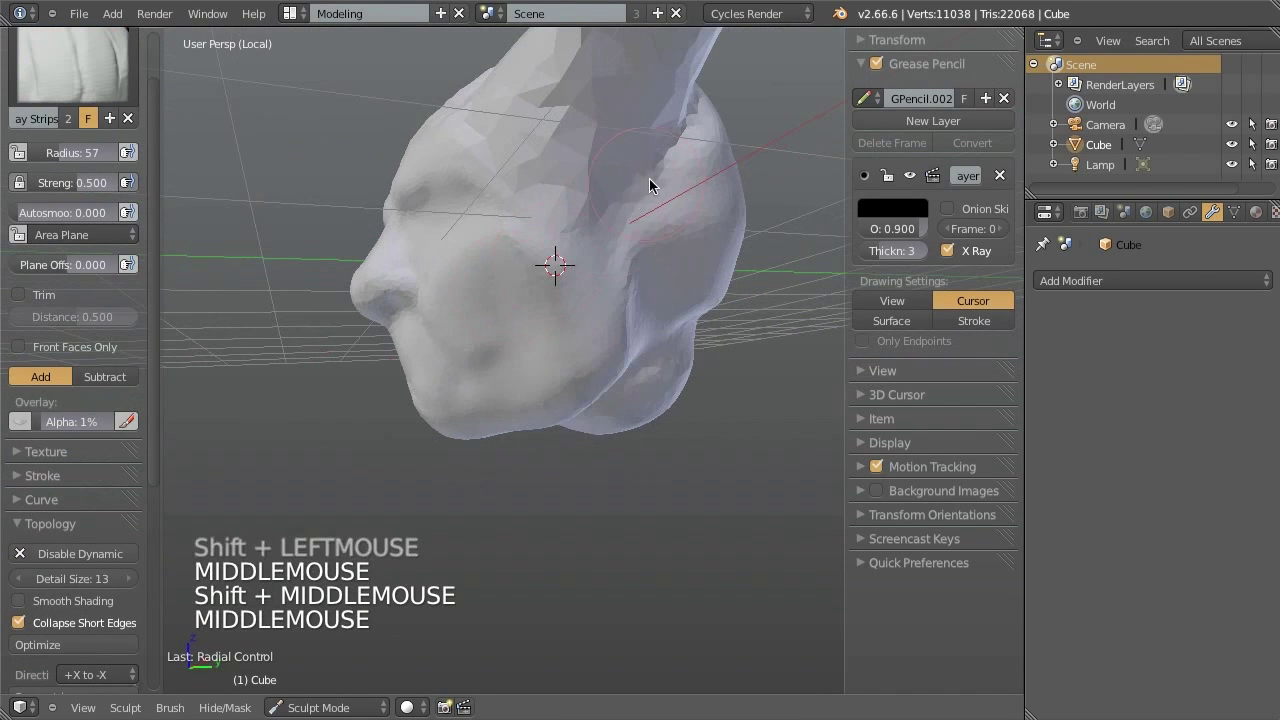
Carve the ear location below the horn and build up the ear outline with Clay Strips, reducing the radius to 33
mouse_move(623, 207)
left_mouse_down("ctrl")
mouse_move(617, 228)
mouse_move(625, 215)
left_mouse_up("ctrl")
left_click_drag(625, 215, 673, 201)
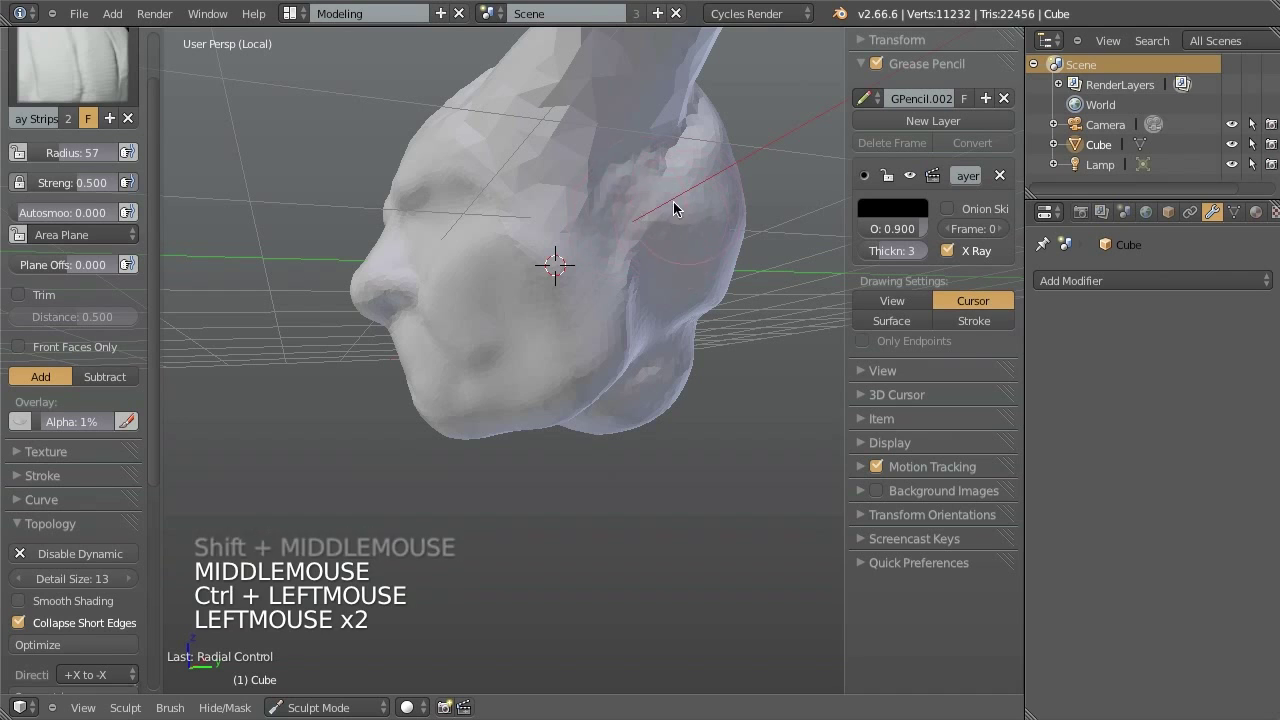
key("f")
key("f")
key("f")
left_click(681, 205)
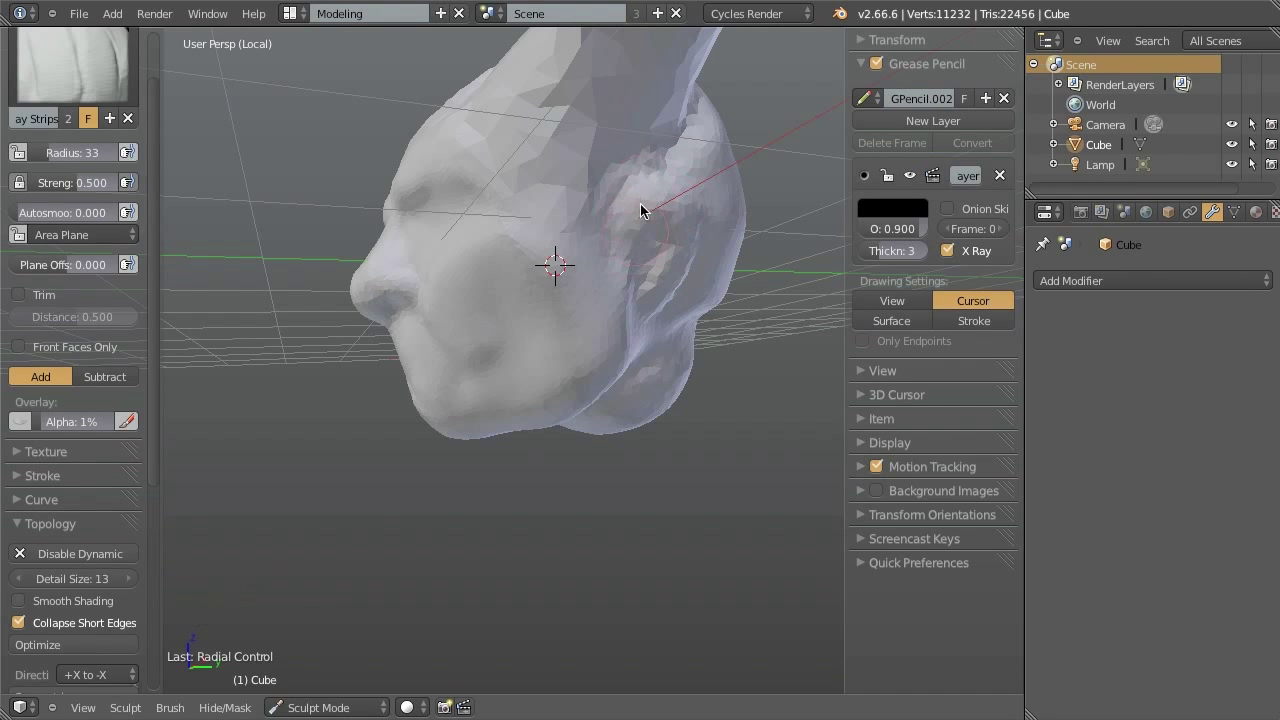
mouse_move(662, 192)
left_mouse_down()
mouse_move(681, 205)
mouse_move(643, 197)
mouse_move(666, 244)
mouse_move(651, 210)
mouse_move(643, 236)
mouse_move(660, 248)
left_mouse_up()
mouse_move(660, 248)
middle_mouse_down("shift")
mouse_move(608, 283)
mouse_move(639, 258)
middle_mouse_up("shift")
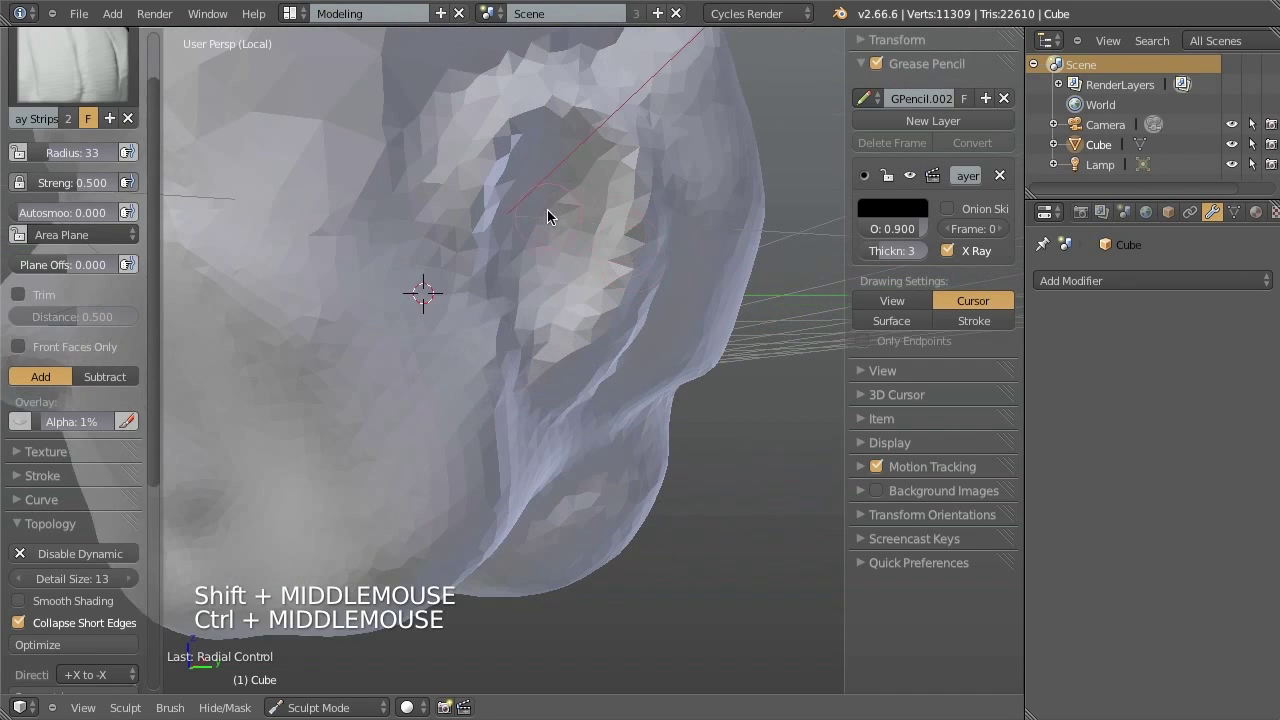
Build up the ear's rim and inner fold with Clay Strips, smoothing the ear's interior between strokes
left_click(523, 266)
mouse_move(492, 212)
left_mouse_down()
mouse_move(531, 148)
mouse_move(593, 156)
mouse_move(606, 242)
mouse_move(566, 343)
mouse_move(608, 251)
mouse_move(508, 157)
mouse_move(527, 266)
left_mouse_up()
mouse_move(606, 114)
left_mouse_down()
mouse_move(491, 177)
mouse_move(487, 218)
mouse_move(502, 152)
left_mouse_up()
mouse_move(520, 194)
left_mouse_down("shift")
mouse_move(543, 274)
mouse_move(589, 117)
mouse_move(553, 343)
mouse_move(567, 335)
mouse_move(550, 358)
mouse_move(575, 287)
left_mouse_up("shift")
left_click_drag(509, 258, 575, 313)
mouse_move(575, 313)
middle_mouse_down()
mouse_move(546, 259)
mouse_move(550, 279)
middle_mouse_up()
mouse_move(510, 224)
left_mouse_down()
mouse_move(472, 266)
mouse_move(499, 283)
mouse_move(580, 194)
mouse_move(532, 178)
mouse_move(561, 260)
mouse_move(550, 199)
mouse_move(597, 206)
mouse_move(621, 236)
mouse_move(617, 200)
mouse_move(563, 277)
mouse_move(600, 200)
mouse_move(589, 262)
left_mouse_up()
Resize the brush and smooth the surface in front of and above the ear
key("f")
key("f")
left_click(488, 283)
mouse_move(449, 171)
left_mouse_down("shift")
mouse_move(451, 251)
mouse_move(414, 286)
mouse_move(440, 337)
left_mouse_up("shift")
mouse_move(452, 131)
left_mouse_down("shift")
mouse_move(427, 151)
mouse_move(553, 263)
left_mouse_up("shift")
Set the detail size to 27 and refine the ear's upper inner fold with Clay Strips, adjusting the brush radius
key("shift+d")
left_click_drag(578, 184, 538, 136, "ctrl")
mouse_move(538, 136)
middle_mouse_down("ctrl")
mouse_move(645, 237)
mouse_move(637, 224)
middle_mouse_up("ctrl")
key("f")
left_click(612, 232)
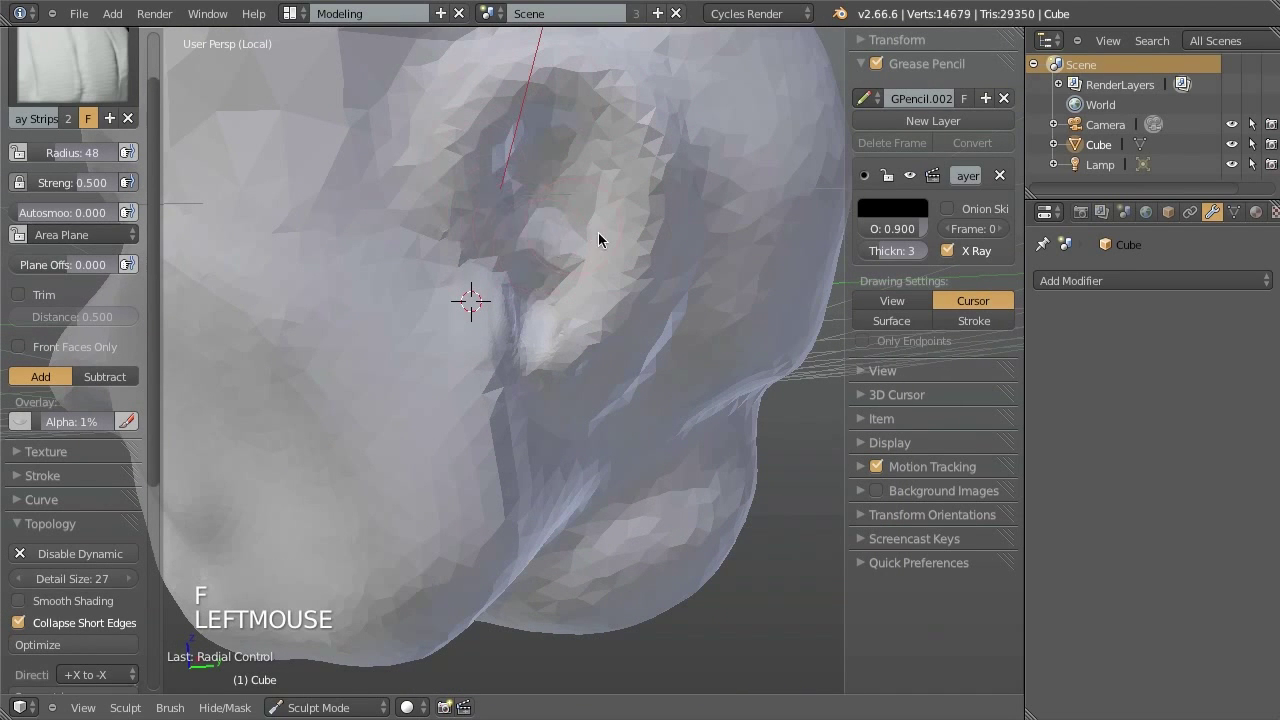
key("f")
key("f")
left_click(627, 100)
left_click(502, 101)
Select the Crease brush at radius 39 and crease along the ear's upper rim and inner fold
key("shift+c")
left_click(540, 117)
left_click(540, 117)
left_click(540, 195)
left_click(555, 120)
left_click(565, 122)
mouse_move(580, 126)
middle_mouse_down()
mouse_move(677, 234)
mouse_move(643, 126)
mouse_move(686, 207)
mouse_move(583, 177)
middle_mouse_up()
left_click(575, 260)
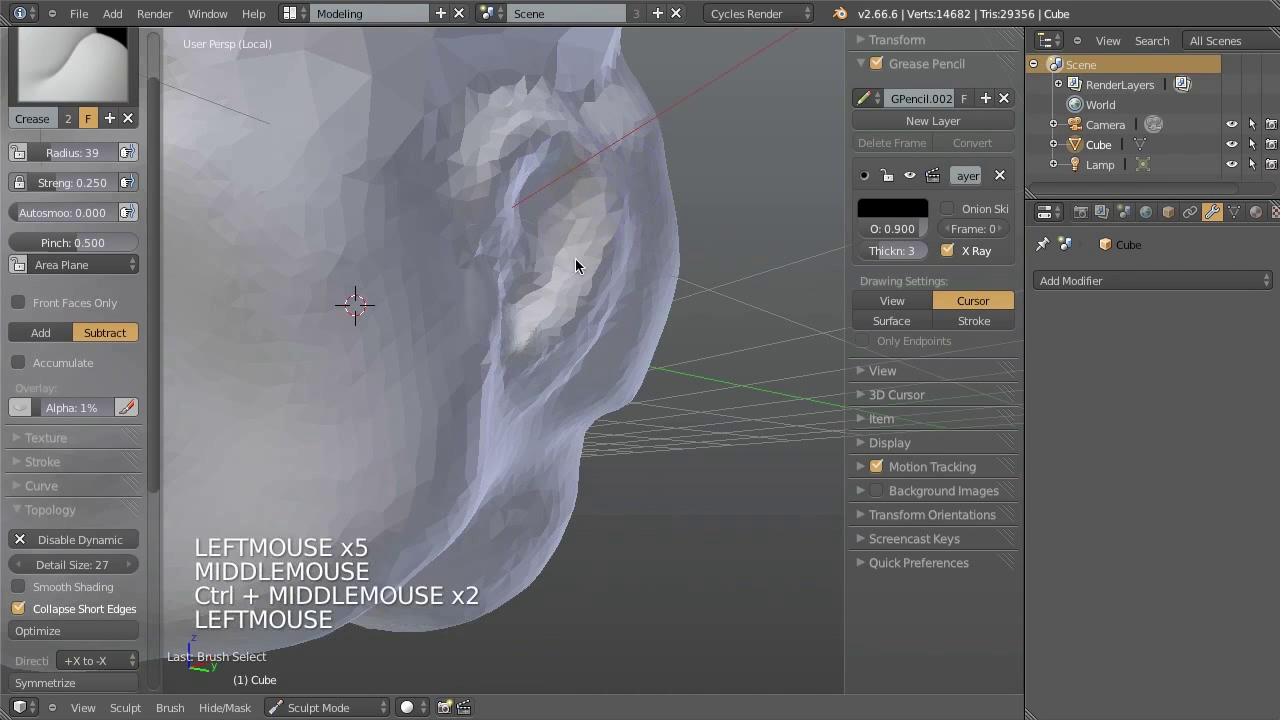
Set the detail size to 13 and crease down the inside of the ear
key("shift+d")
left_click(590, 183)
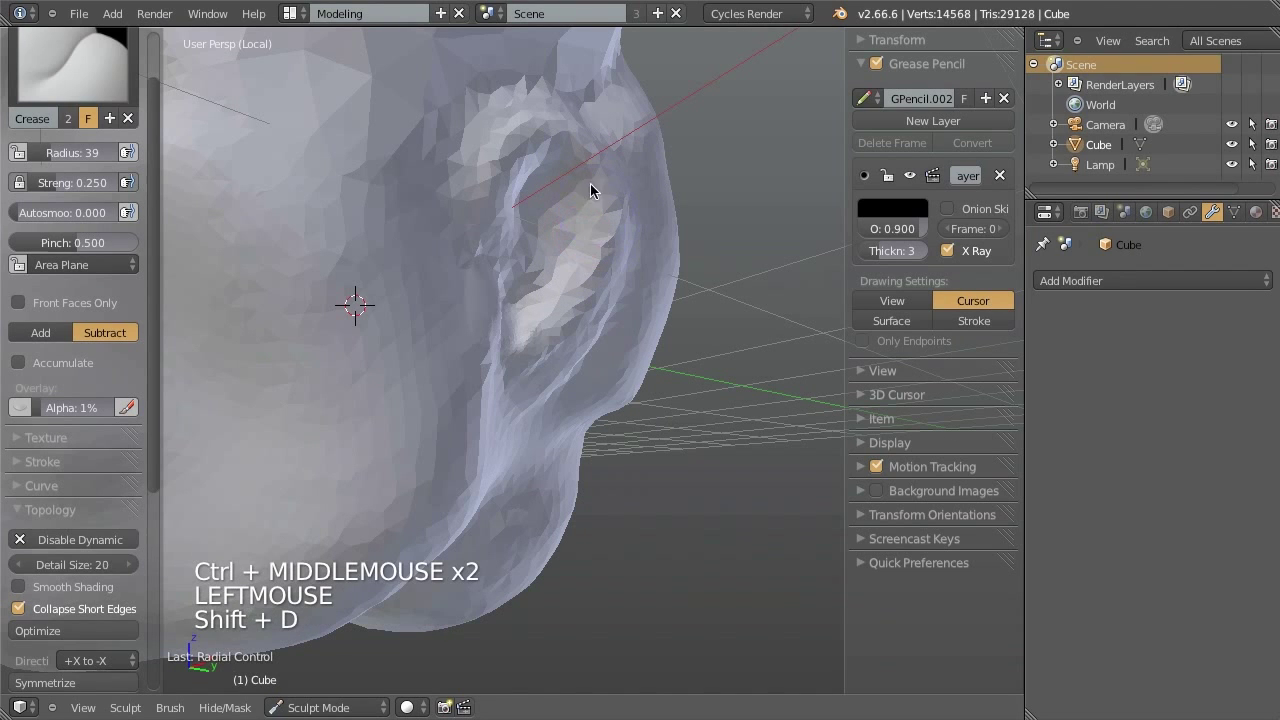
key("shift+d")
left_click(574, 162)
left_click_drag(574, 159, 538, 296)
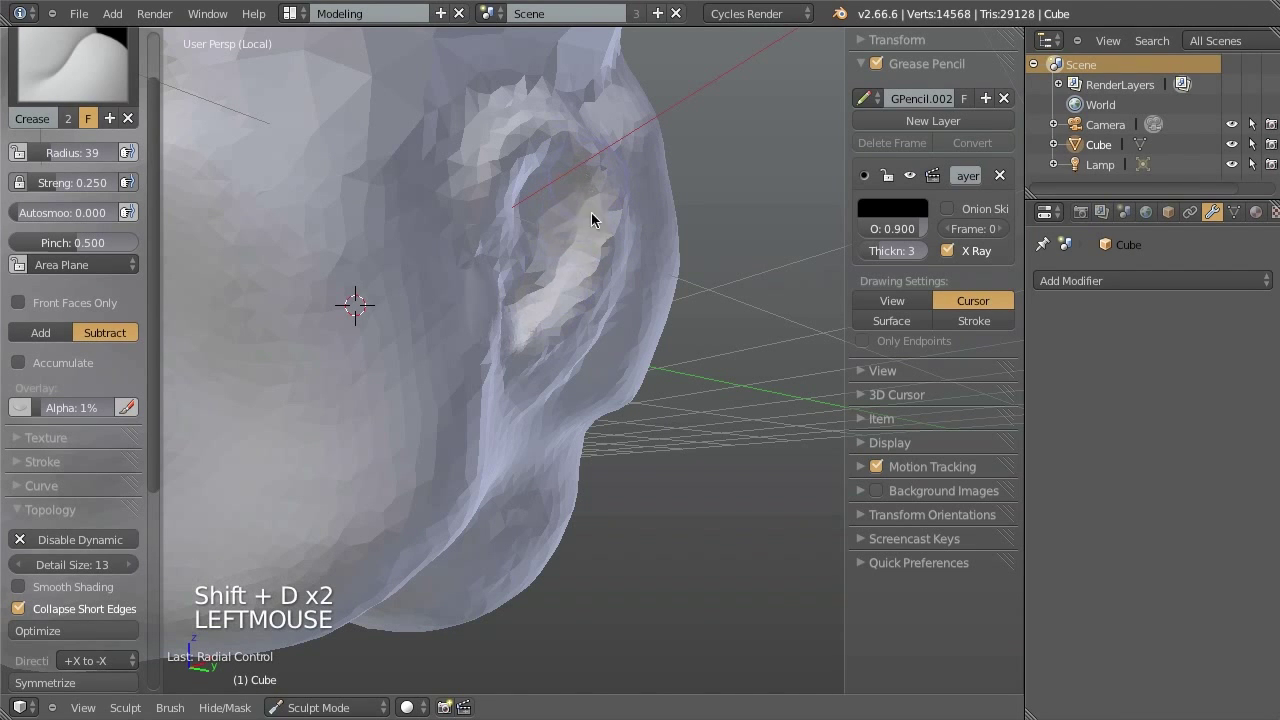
left_click(545, 288)
Crease around the ear's front, top and back edges to separate it from the head
mouse_move(545, 296)
middle_mouse_down("shift")
mouse_move(594, 277)
mouse_move(526, 214)
mouse_move(549, 265)
mouse_move(514, 395)
middle_mouse_up("shift")
left_click(463, 308)
left_click(534, 206)
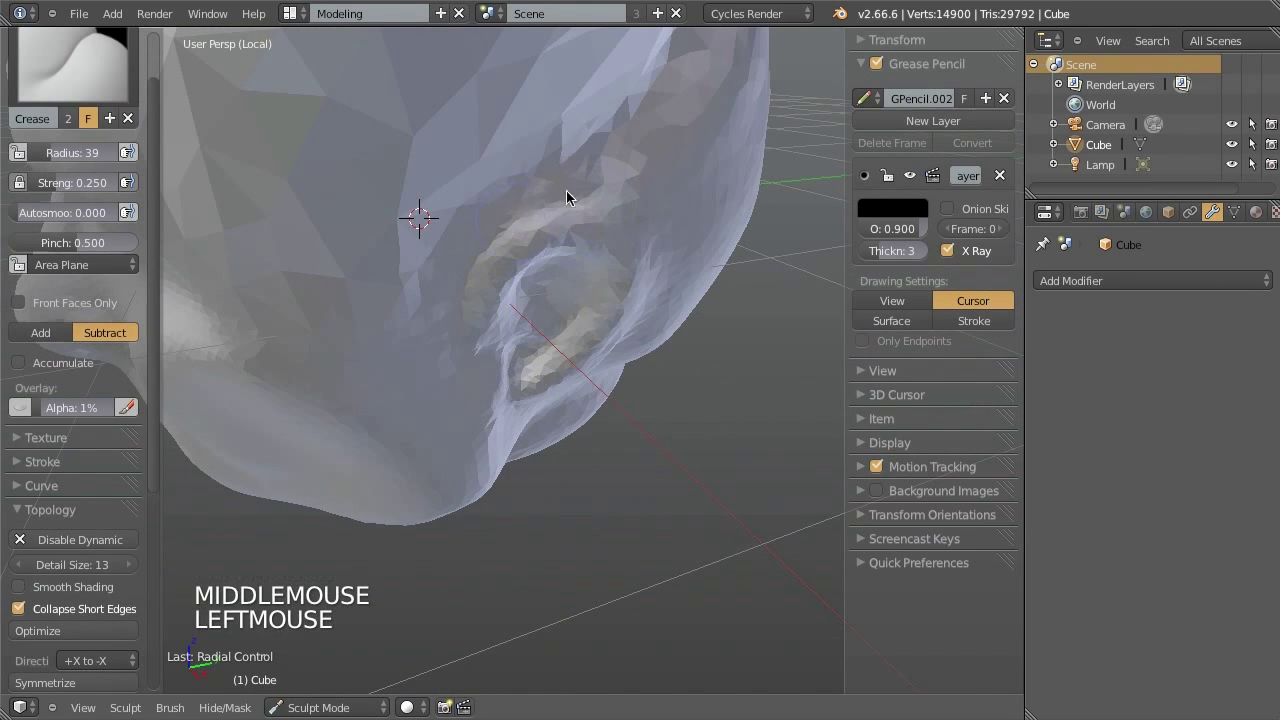
middle_click_drag(630, 346, 626, 232)
left_click(645, 215)
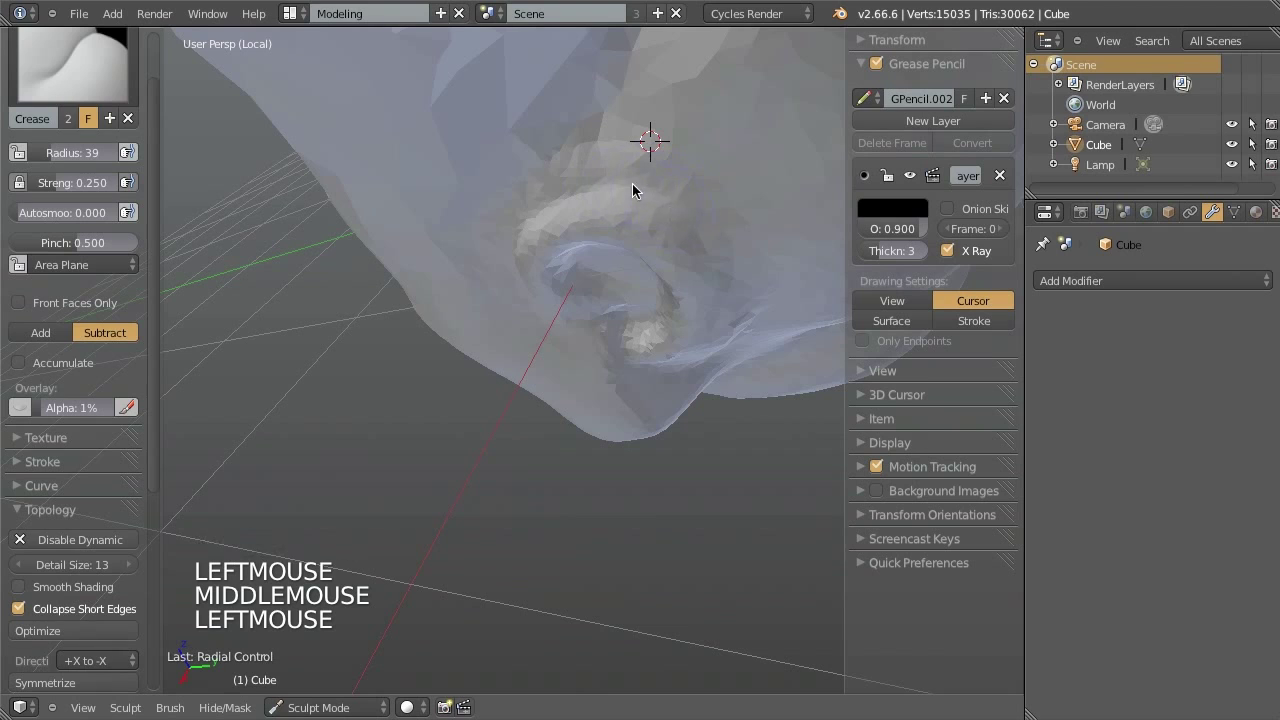
mouse_move(709, 241)
middle_mouse_down()
mouse_move(706, 306)
mouse_move(571, 349)
mouse_move(349, 266)
mouse_move(452, 144)
mouse_move(514, 360)
mouse_move(531, 337)
middle_mouse_up()
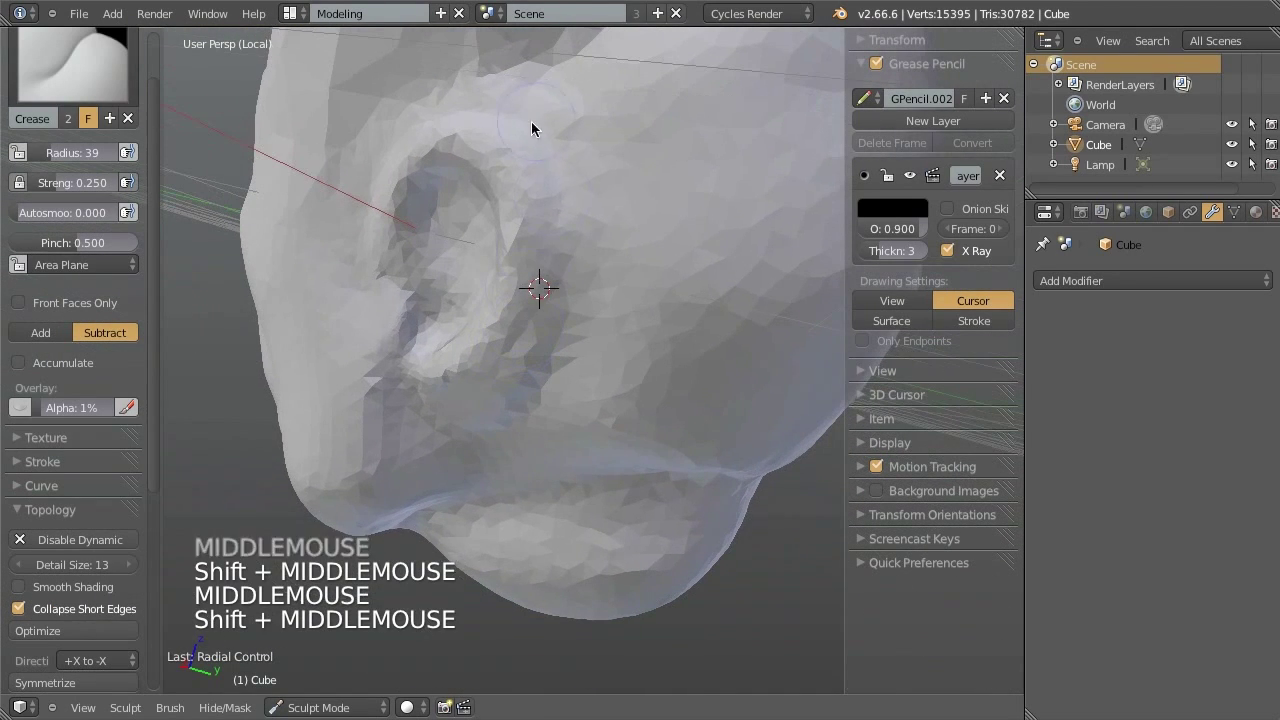
left_click(542, 285)
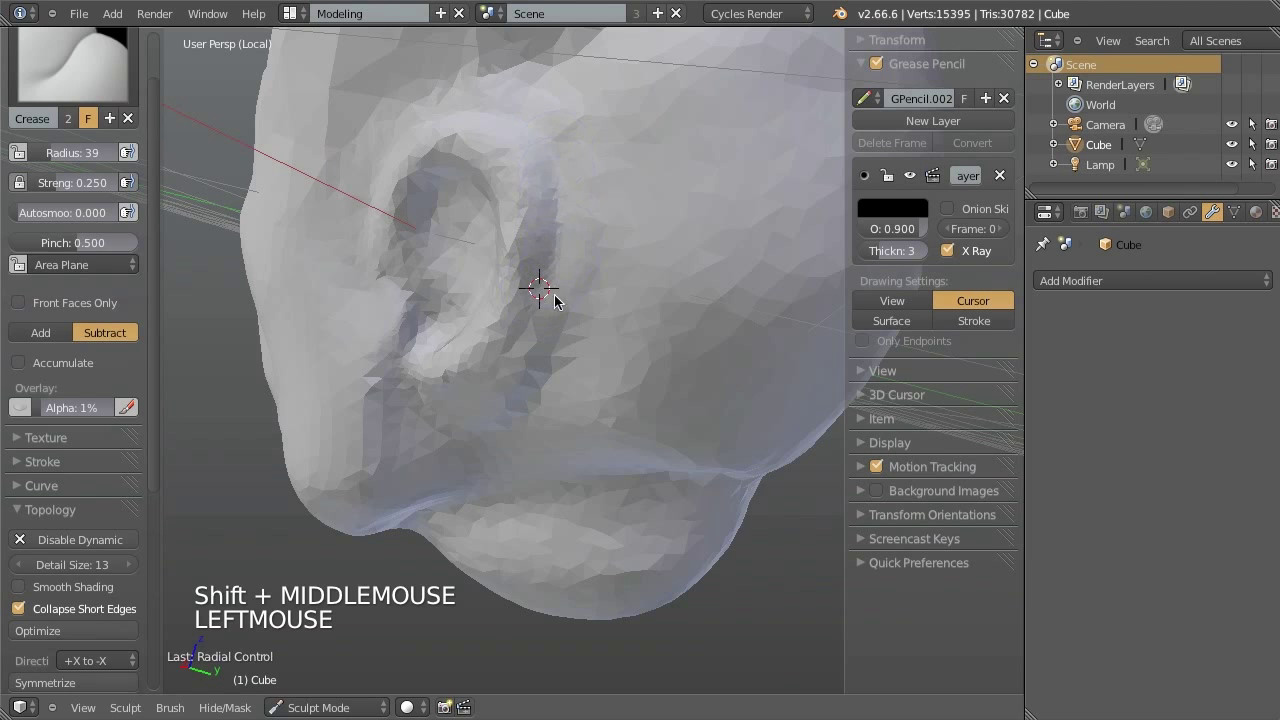
Select Clay Strips at radius 52 and thicken the ear's outer rim around the back and top
key("c")
key("f")
left_click(579, 210)
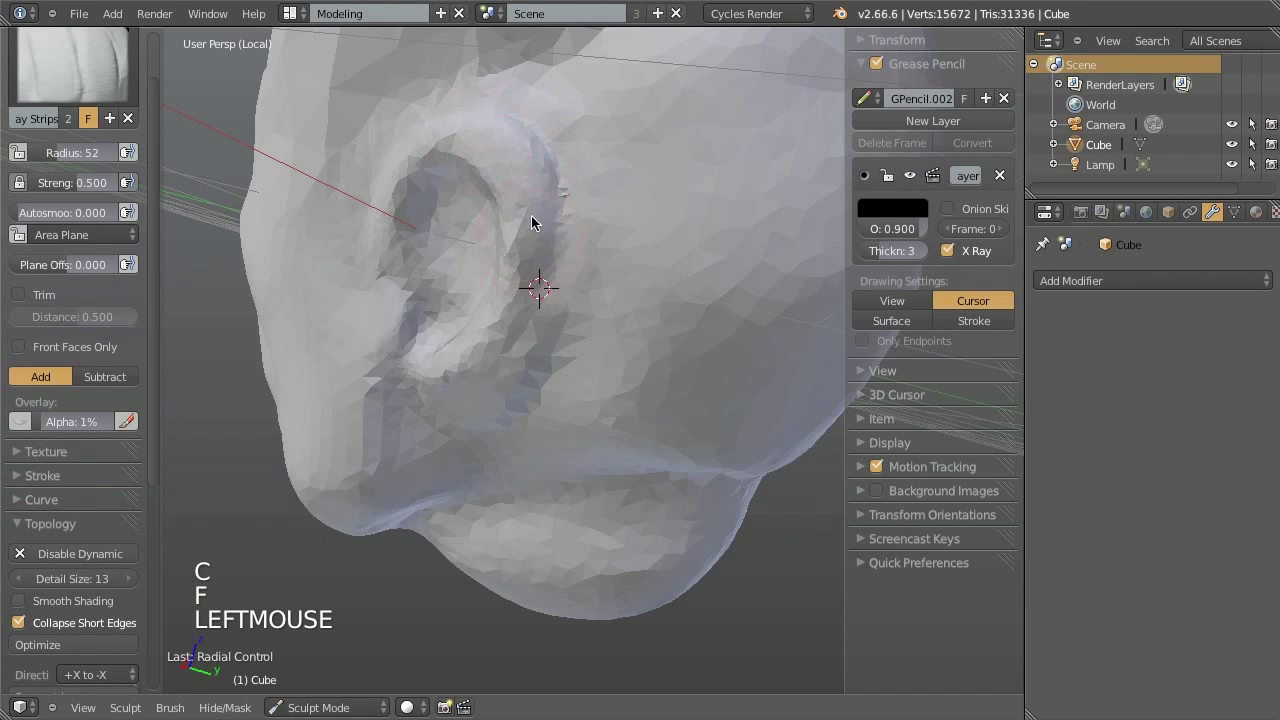
middle_click_drag(466, 357, 467, 89)
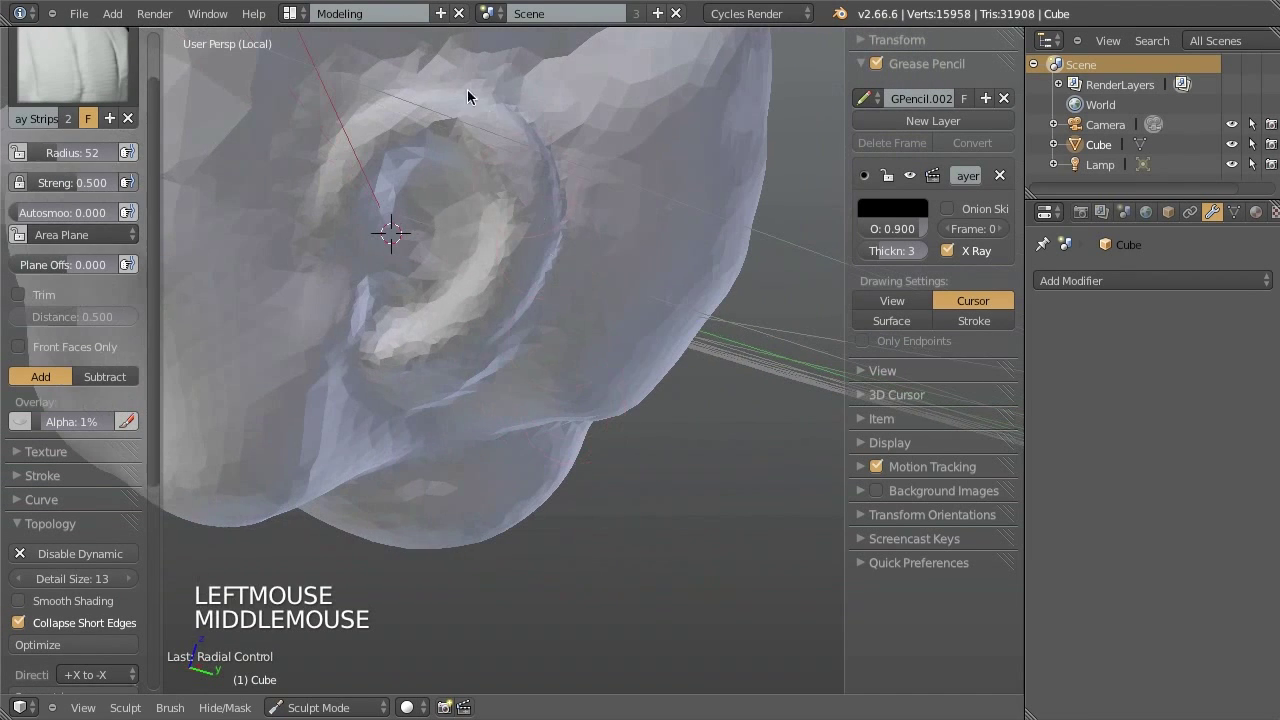
left_click(414, 114)
mouse_move(413, 120)
left_mouse_down()
mouse_move(426, 266)
mouse_move(437, 223)
left_mouse_up()
Reduce Clay Strips to radius 38 and build up the ear's upper inner folds
key("f")
key("f")
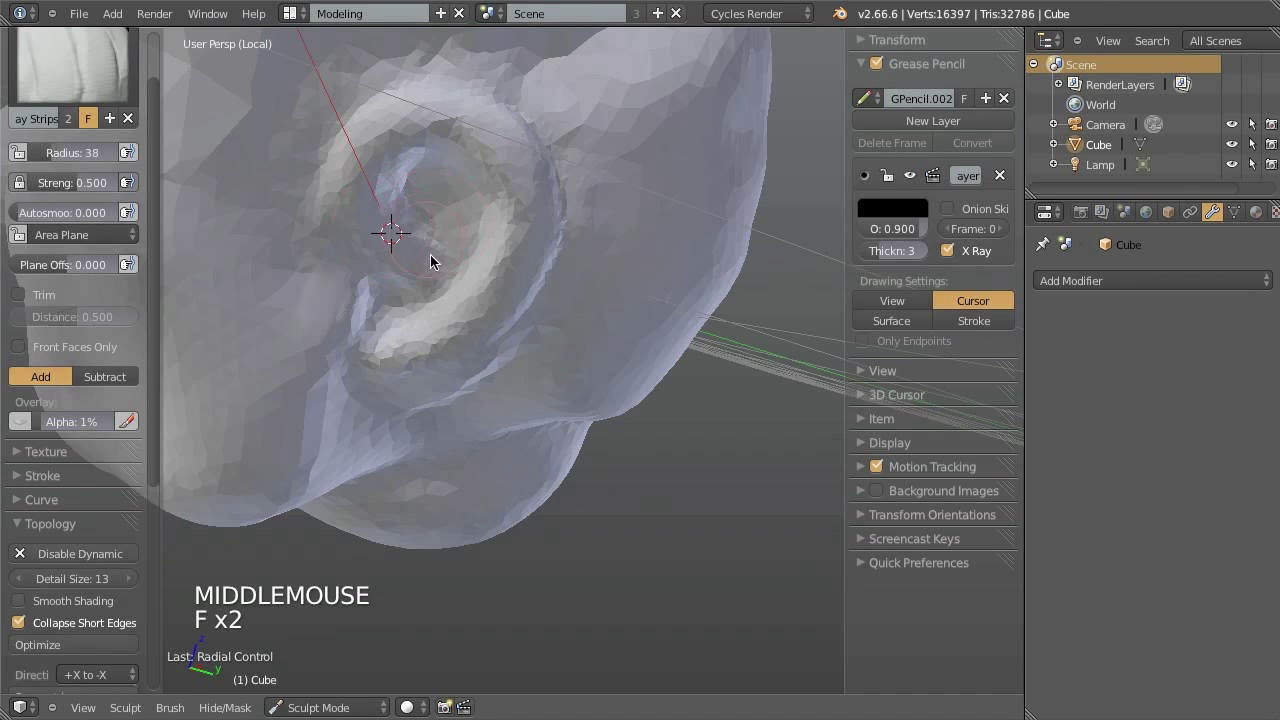
left_click(461, 136)
left_click_drag(461, 129, 473, 172)
mouse_move(473, 172)
middle_mouse_down()
mouse_move(551, 272)
mouse_move(436, 184)
middle_mouse_up()
mouse_move(438, 179)
left_mouse_down()
mouse_move(390, 295)
mouse_move(456, 204)
mouse_move(400, 313)
mouse_move(437, 240)
mouse_move(434, 171)
mouse_move(433, 220)
mouse_move(416, 165)
left_mouse_up()
mouse_move(497, 208)
left_mouse_down()
mouse_move(454, 224)
mouse_move(334, 330)
mouse_move(423, 290)
mouse_move(426, 172)
mouse_move(436, 176)
left_mouse_up()
mouse_move(436, 176)
middle_mouse_down("ctrl")
mouse_move(465, 279)
mouse_move(567, 240)
mouse_move(555, 402)
mouse_move(583, 347)
mouse_move(573, 313)
mouse_move(651, 403)
mouse_move(541, 367)
mouse_move(540, 353)
mouse_move(511, 372)
mouse_move(590, 300)
middle_mouse_up("ctrl")
middle_click_drag(590, 300, 558, 324, "shift")
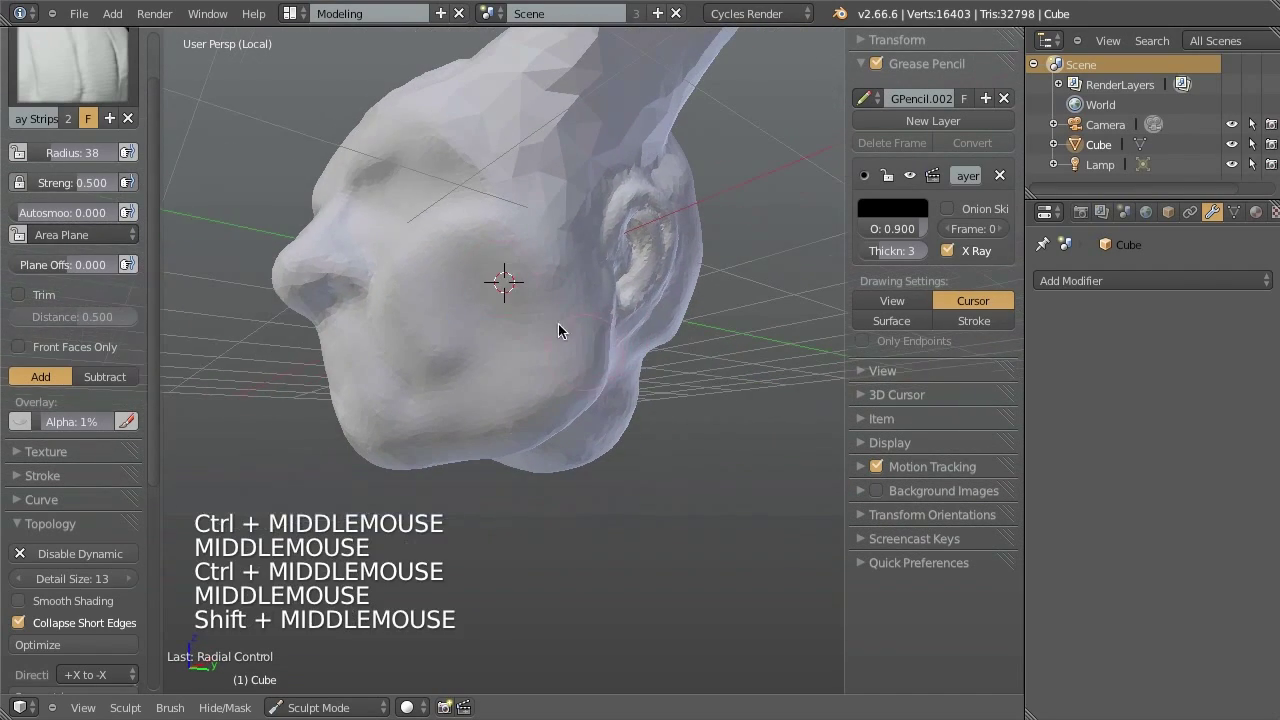
Choose the Polish brush, adjust its radius and flatten the surface between the cheek and the ear
left_click(70, 65)
left_click(455, 240)
key("f")
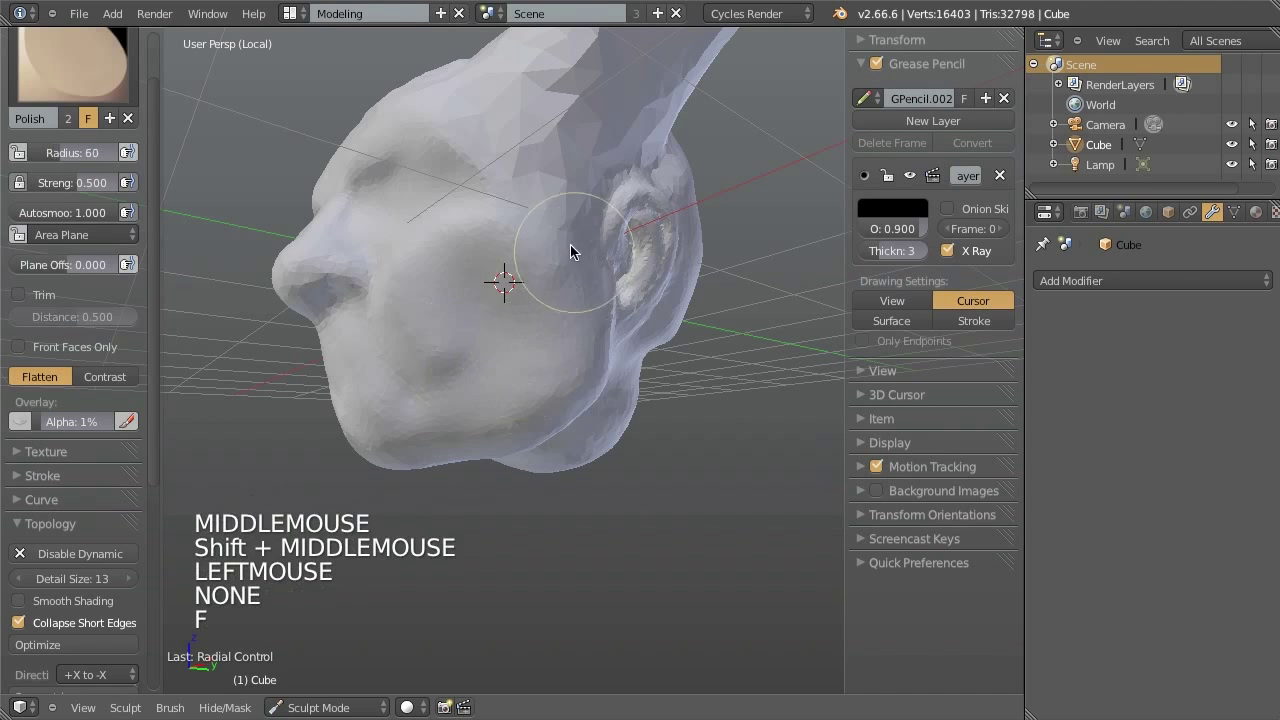
left_click(538, 238)
mouse_move(538, 241)
left_mouse_down()
mouse_move(500, 248)
mouse_move(480, 290)
left_mouse_up()
mouse_move(480, 290)
left_mouse_down()
mouse_move(458, 324)
mouse_move(539, 275)
mouse_move(523, 325)
mouse_move(528, 149)
mouse_move(570, 245)
left_mouse_up()
mouse_move(570, 245)
middle_mouse_down("ctrl")
mouse_move(610, 290)
mouse_move(738, 341)
mouse_move(556, 311)
mouse_move(583, 340)
mouse_move(471, 429)
mouse_move(623, 263)
mouse_move(539, 291)
mouse_move(560, 343)
mouse_move(573, 330)
mouse_move(452, 408)
mouse_move(563, 307)
mouse_move(550, 300)
mouse_move(572, 266)
middle_mouse_up("ctrl")
Choose the Brush sculpt brush at radius 34 and thicken the ear's rim and inner ridge
left_click(72, 62)
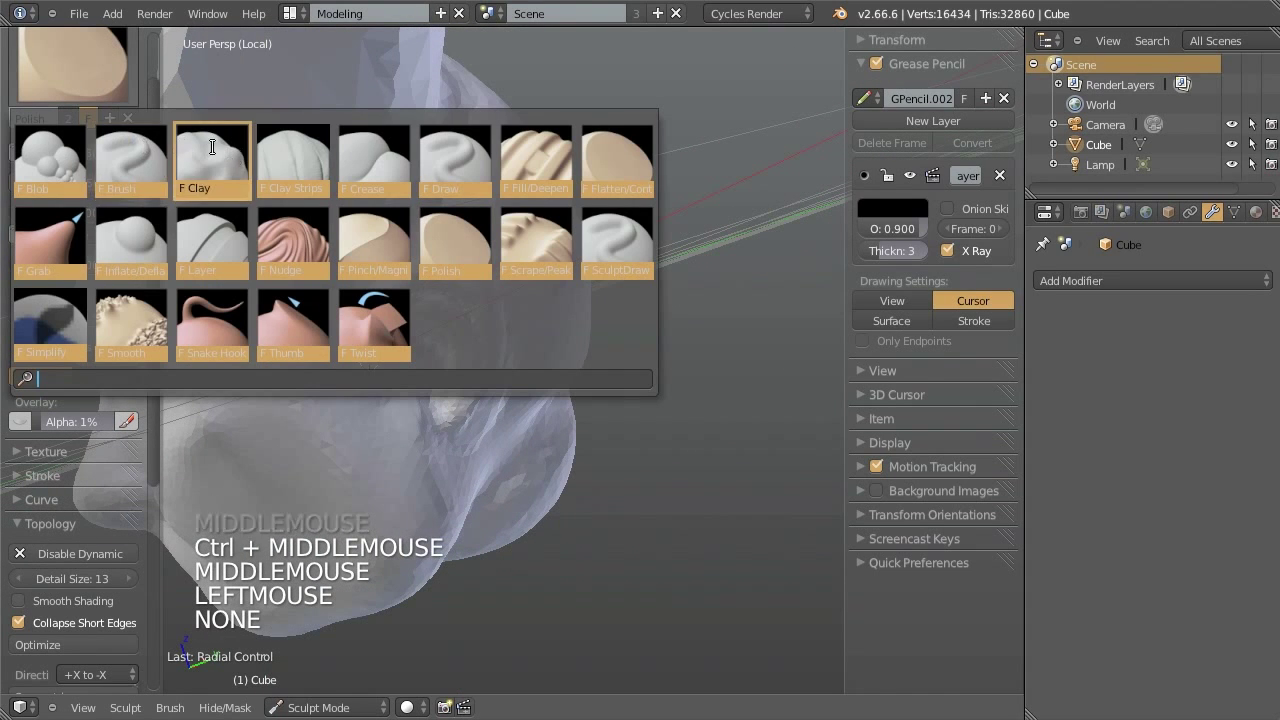
left_click(92, 155)
key("f")
left_click(395, 345)
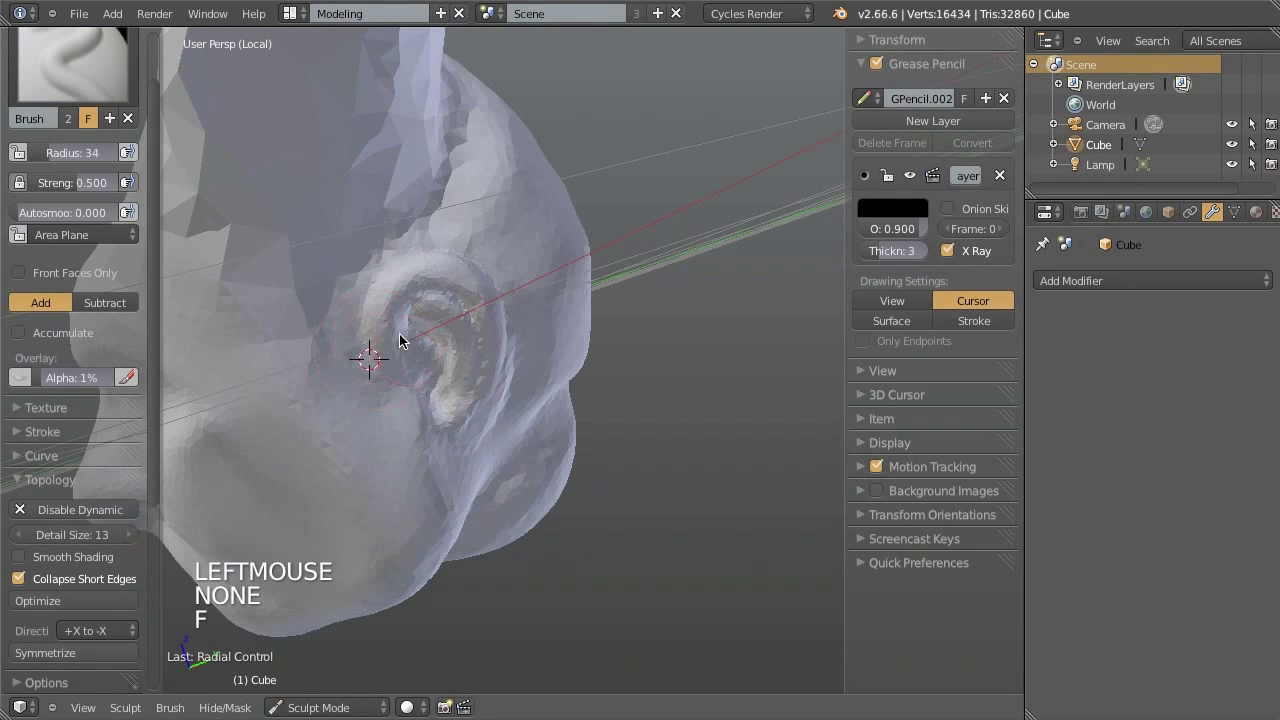
left_click_drag(384, 356, 462, 288)
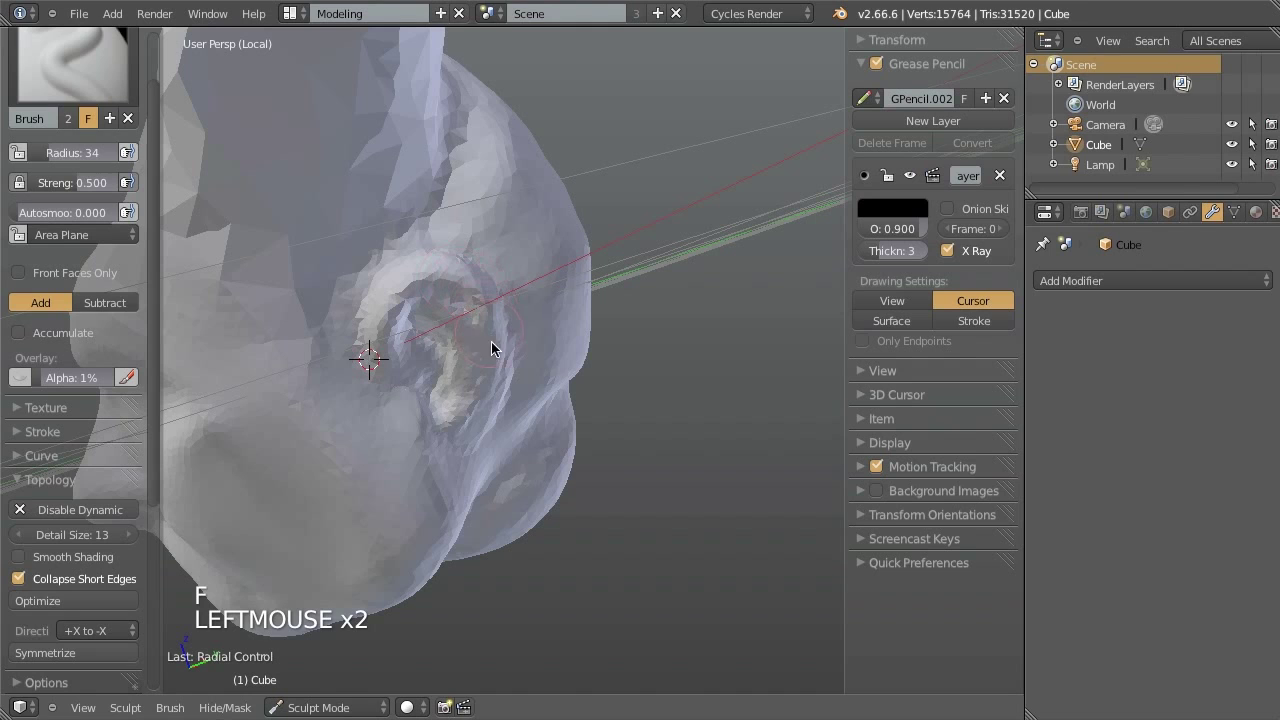
left_click_drag(460, 448, 486, 306)
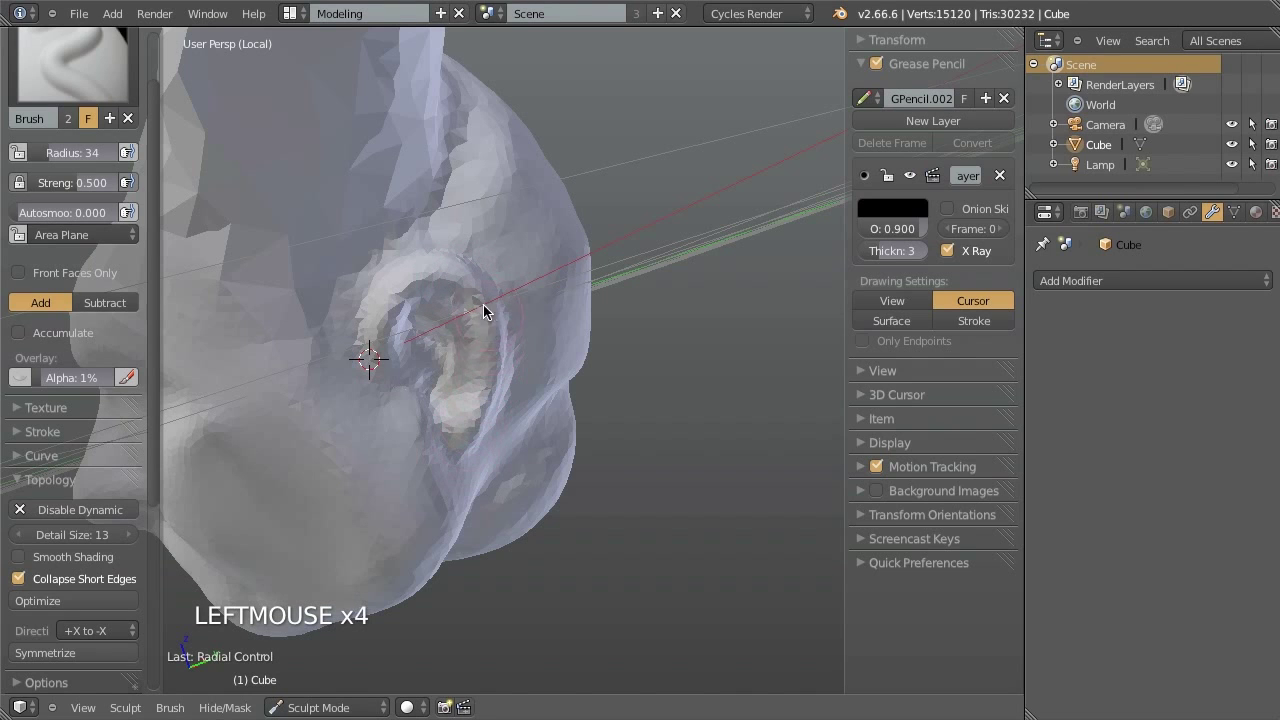
Reduce the brush radius to 23, add detail at the front of the inner ear and smooth it
key("f")
left_click(402, 350)
mouse_move(400, 351)
left_mouse_down()
mouse_move(443, 357)
mouse_move(434, 286)
left_mouse_up()
mouse_move(436, 330)
left_mouse_down("shift")
mouse_move(441, 359)
mouse_move(408, 346)
left_mouse_up("shift")
mouse_move(450, 381)
middle_mouse_down()
mouse_move(430, 284)
mouse_move(476, 319)
middle_mouse_up()
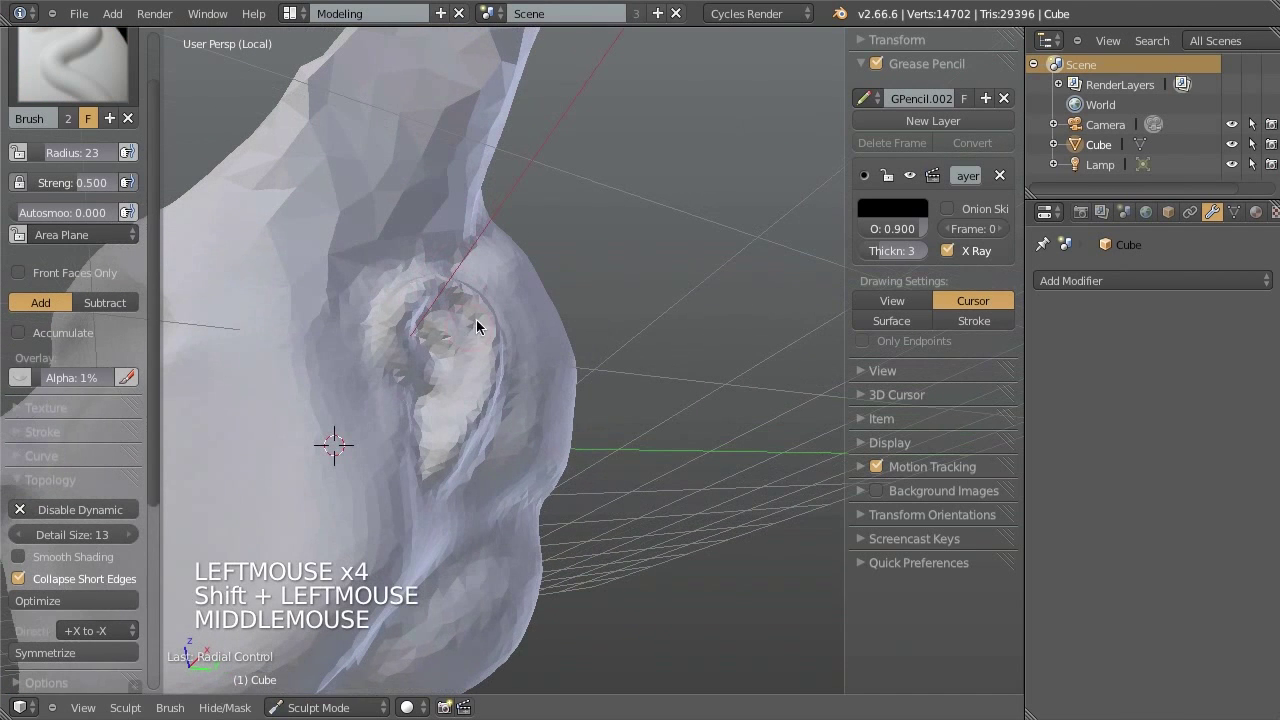
Add small dabs to the ear's upper fold and lower inner ridge, then smooth the cheek near the ear
left_click(438, 293)
left_click(456, 424)
left_click(441, 452)
left_click(460, 430)
middle_click_drag(475, 408, 549, 336, "ctrl")
key("KP_1")
left_click_drag(549, 336, 522, 334, "shift")
Choose the Clay brush at radius 39 and carve a hollow into the cheek below the cheekbone
left_click(70, 65)
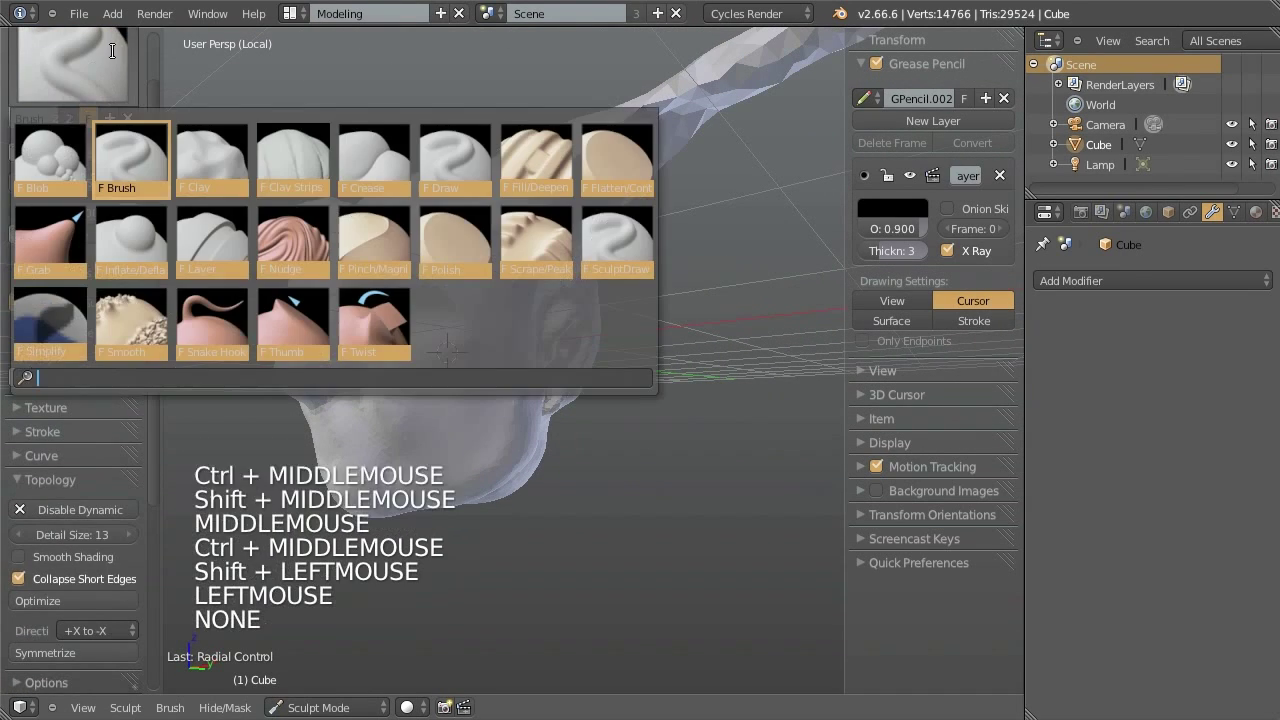
left_click(266, 155)
mouse_move(528, 348)
left_mouse_down("ctrl")
mouse_move(522, 370)
mouse_move(540, 358)
mouse_move(521, 366)
left_mouse_up("ctrl")
key("f")
left_click_drag(521, 366, 511, 395, "ctrl")
mouse_move(511, 395)
left_mouse_down("ctrl")
mouse_move(501, 417)
mouse_move(516, 355)
mouse_move(500, 385)
left_mouse_up("ctrl")
left_click_drag(500, 385, 476, 418, "ctrl")
left_click_drag(476, 418, 457, 426, "ctrl")
left_click_drag(457, 426, 446, 428, "ctrl")
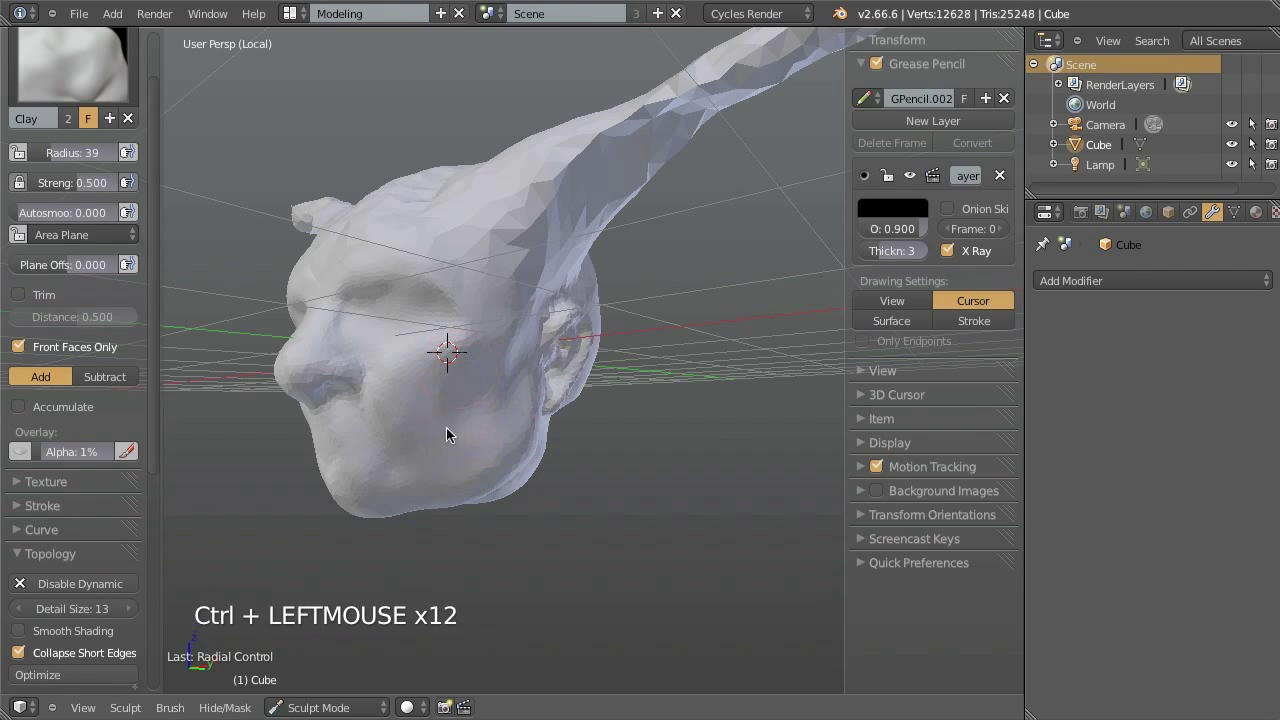
Select the Crease brush and crease beneath the cheekbone toward the ear, then smooth the lower cheek
key("shift+c")
mouse_move(434, 384)
left_mouse_down()
mouse_move(406, 393)
mouse_move(422, 436)
mouse_move(403, 369)
mouse_move(542, 378)
left_mouse_up()
mouse_move(542, 378)
middle_mouse_down()
mouse_move(524, 271)
mouse_move(505, 400)
middle_mouse_up()
mouse_move(505, 400)
left_mouse_down("shift")
mouse_move(495, 448)
mouse_move(453, 452)
left_mouse_up("shift")
middle_click_drag(446, 317, 491, 405)
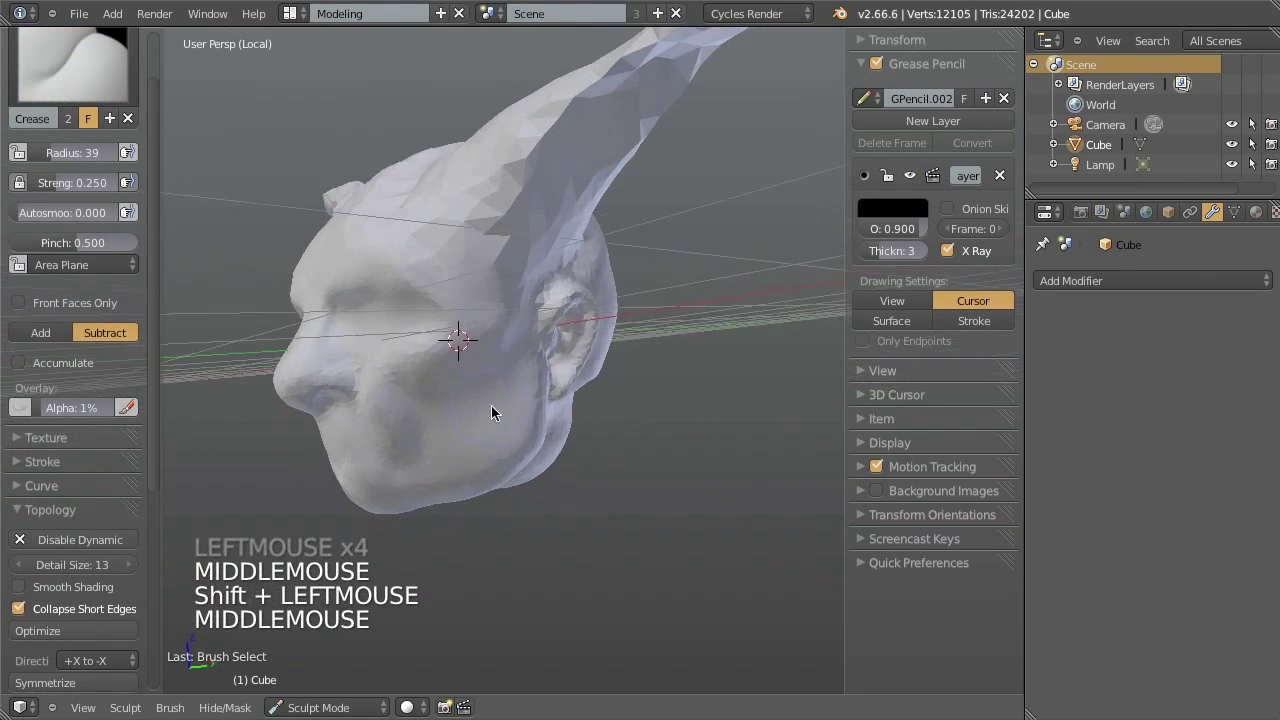
Select the Clay Strips brush at radius 39 and carve into the eye socket and beside the nose
key("c")
mouse_move(434, 346)
middle_mouse_down()
mouse_move(416, 307)
mouse_move(461, 345)
mouse_move(451, 356)
mouse_move(470, 332)
middle_mouse_up()
double_click(416, 303, "ctrl")
mouse_move(470, 332)
middle_mouse_down("shift")
mouse_move(516, 341)
mouse_move(556, 248)
middle_mouse_up("shift")
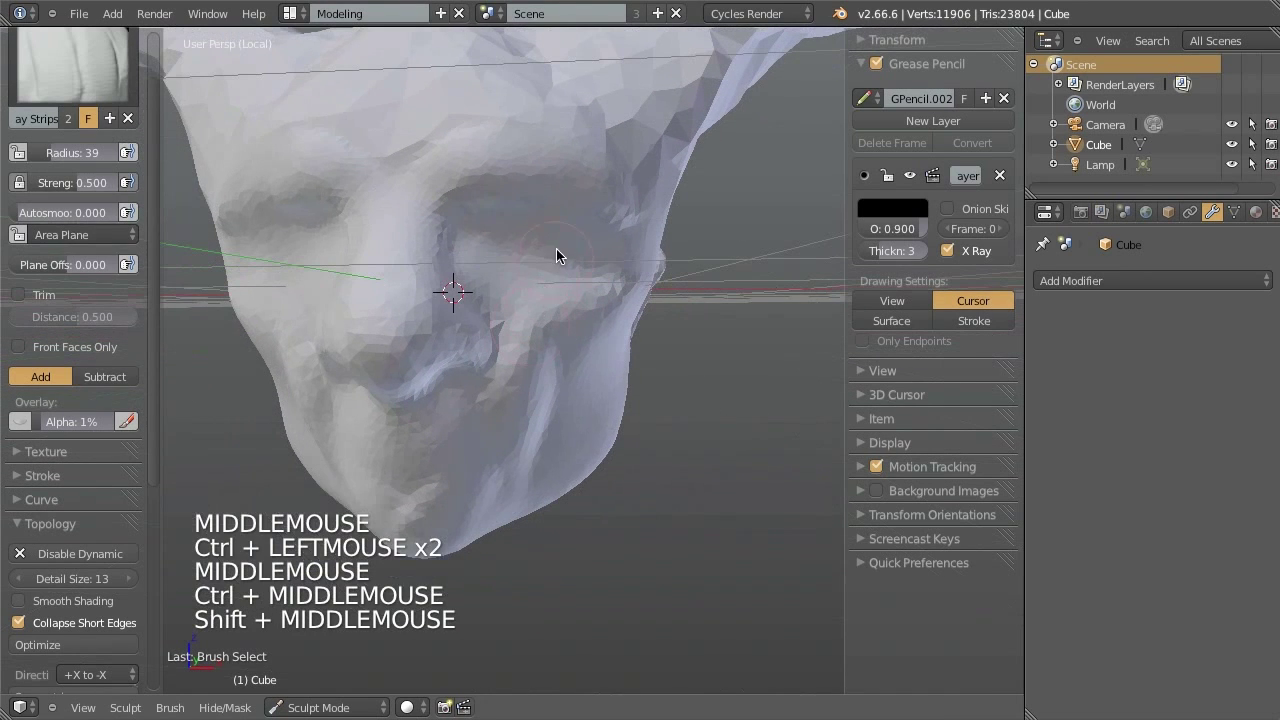
left_click(501, 236, "ctrl")
Build up the eyelid and the area around the eye with Clay Strips, then accent the eye line with the Crease brush
mouse_move(482, 254)
left_mouse_down()
mouse_move(563, 230)
mouse_move(500, 271)
mouse_move(528, 289)
mouse_move(528, 266)
mouse_move(612, 257)
mouse_move(566, 204)
left_mouse_up()
left_click(610, 251)
left_click(580, 260)
mouse_move(566, 204)
middle_mouse_down("ctrl")
mouse_move(606, 368)
mouse_move(652, 344)
mouse_move(641, 339)
mouse_move(655, 385)
mouse_move(682, 330)
mouse_move(453, 300)
middle_mouse_up("ctrl")
mouse_move(453, 308)
left_mouse_down()
mouse_move(397, 337)
mouse_move(474, 313)
left_mouse_up()
key("shift+c")
mouse_move(462, 269)
left_mouse_down()
mouse_move(374, 268)
mouse_move(488, 252)
mouse_move(500, 268)
mouse_move(623, 264)
left_mouse_up()
Crease around the nostril wing and continue the fold down from the nose past the mouth corner
mouse_move(623, 263)
middle_mouse_down("ctrl")
mouse_move(643, 326)
mouse_move(475, 355)
mouse_move(616, 311)
mouse_move(654, 331)
mouse_move(571, 406)
mouse_move(623, 363)
mouse_move(642, 168)
middle_mouse_up("ctrl")
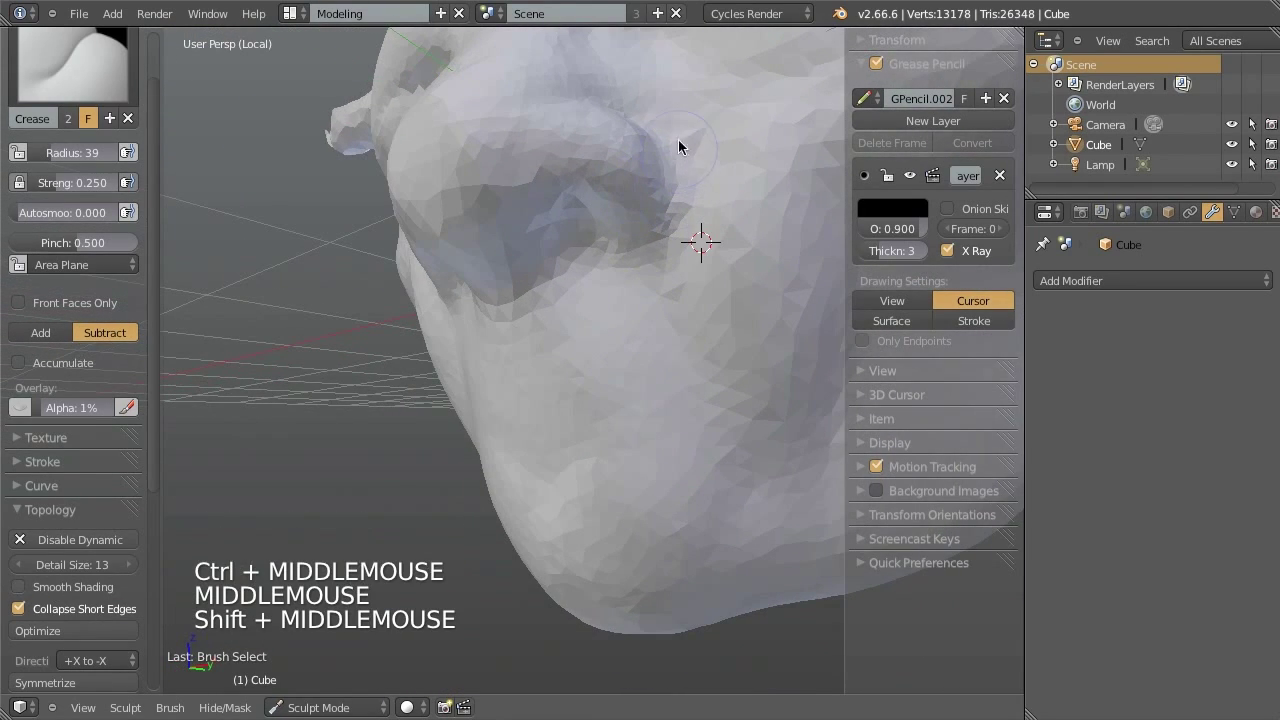
mouse_move(674, 126)
left_mouse_down()
mouse_move(665, 230)
mouse_move(679, 180)
mouse_move(729, 212)
mouse_move(748, 398)
left_mouse_up()
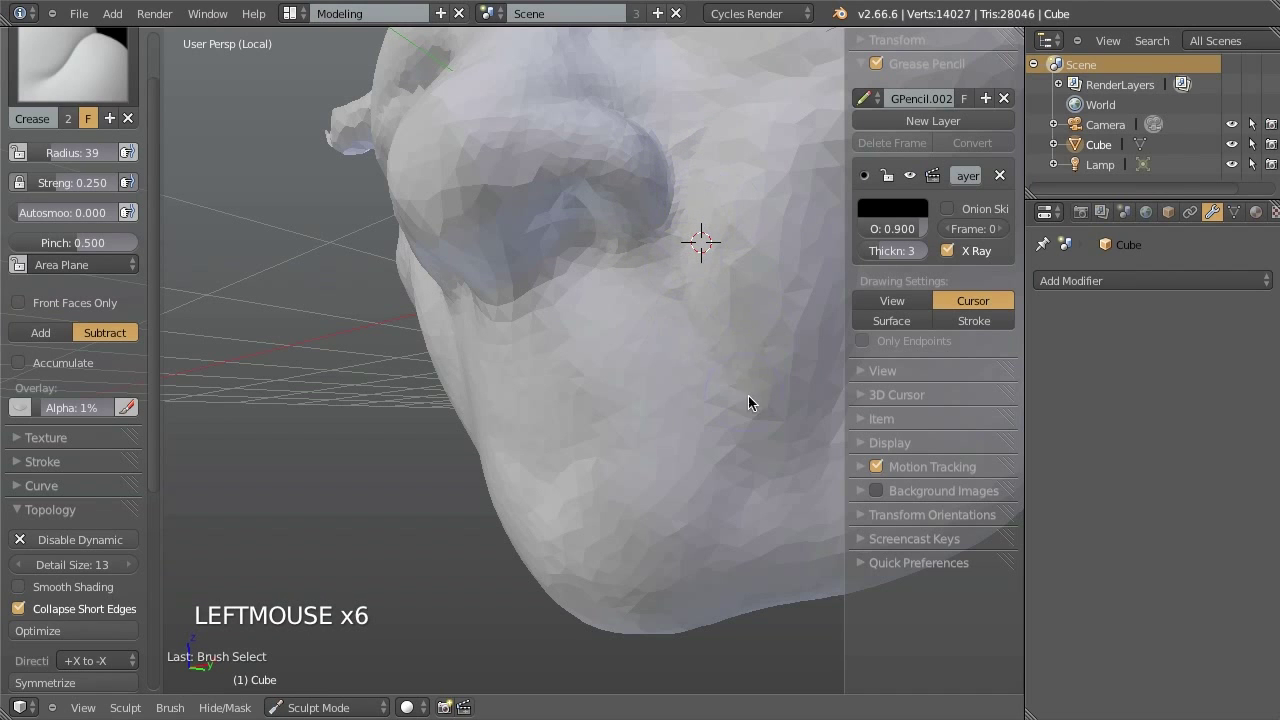
mouse_move(687, 180)
left_mouse_down()
mouse_move(683, 276)
mouse_move(731, 463)
mouse_move(720, 471)
mouse_move(715, 280)
left_mouse_up()
Crease the mouth line between the lips, deepening it from the centre out to the corner
mouse_move(567, 410)
left_mouse_down()
mouse_move(657, 380)
mouse_move(534, 411)
left_mouse_up()
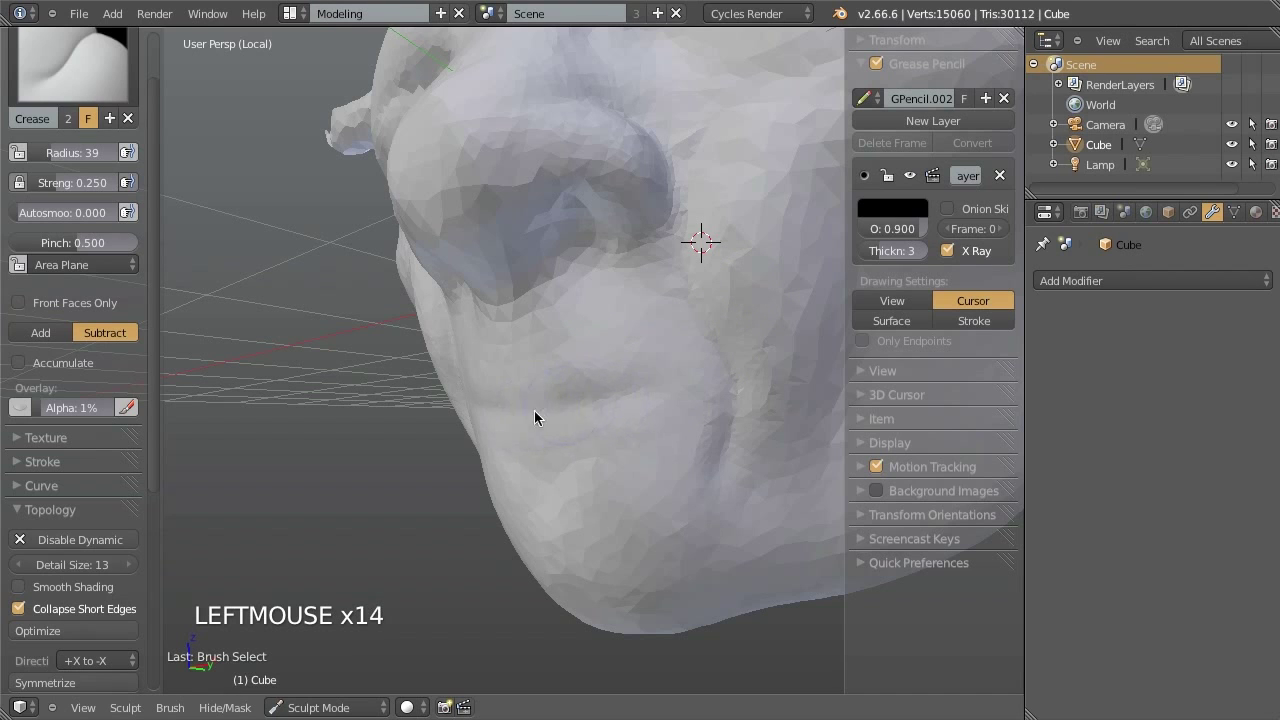
mouse_move(630, 380)
left_mouse_down()
mouse_move(671, 391)
mouse_move(648, 384)
left_mouse_up()
mouse_move(648, 384)
left_mouse_down()
mouse_move(630, 386)
mouse_move(708, 411)
left_mouse_up()
left_click_drag(541, 415, 560, 406)
mouse_move(548, 410)
left_mouse_down()
mouse_move(528, 416)
mouse_move(547, 412)
left_mouse_up()
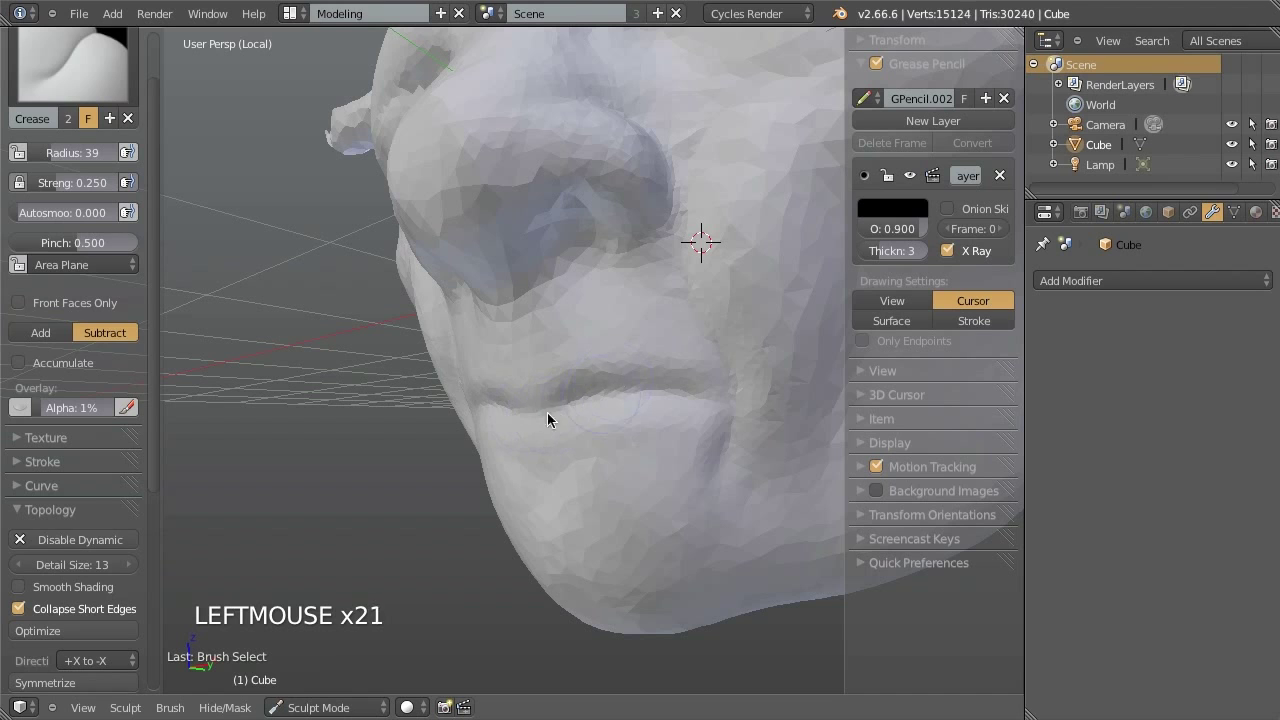
Build up the upper lip with the Clay Strips brush and smooth the area above it
key("c")
left_click_drag(623, 357, 541, 391)
mouse_move(720, 371)
left_mouse_down("shift")
mouse_move(600, 340)
mouse_move(637, 327)
mouse_move(547, 343)
left_mouse_up("shift")
Shape the philtrum between nose and upper lip with small added ridges and carved dabs, then smooth it
mouse_move(545, 287)
left_mouse_down("ctrl")
mouse_move(523, 284)
mouse_move(522, 250)
mouse_move(597, 281)
left_mouse_up("ctrl")
left_click(536, 262)
left_click(537, 285)
left_click(537, 303)
left_click(517, 351, "ctrl")
left_click(499, 269, "ctrl")
left_click(510, 287, "ctrl")
left_click(522, 305, "ctrl")
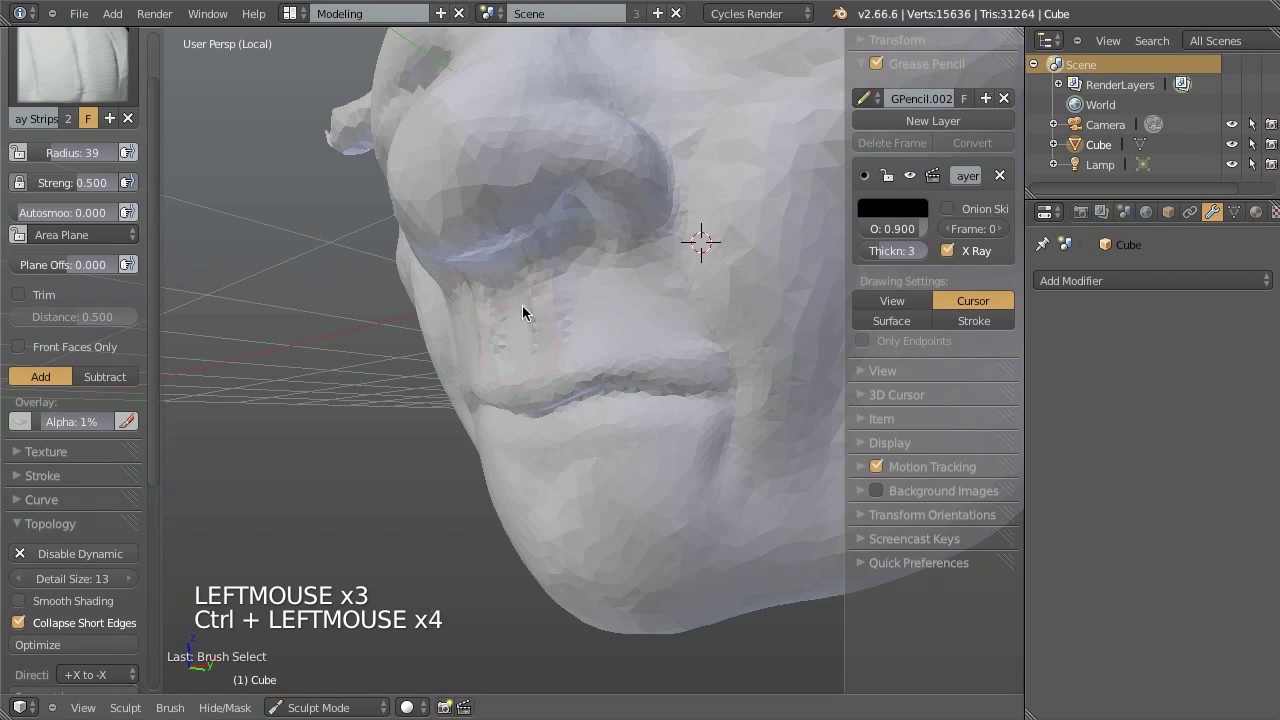
left_click_drag(522, 305, 547, 272, "shift")
Build up the lower lip with Clay Strips, reduce the brush radius to 28 and carve beneath the lip's lower edge
mouse_move(544, 169)
middle_mouse_down()
mouse_move(668, 335)
mouse_move(651, 357)
mouse_move(737, 277)
mouse_move(683, 297)
mouse_move(593, 370)
mouse_move(646, 283)
mouse_move(611, 314)
mouse_move(646, 386)
mouse_move(631, 380)
mouse_move(649, 338)
mouse_move(735, 455)
mouse_move(699, 443)
mouse_move(733, 432)
mouse_move(710, 425)
middle_mouse_up()
mouse_move(584, 400)
left_mouse_down()
mouse_move(635, 368)
mouse_move(623, 381)
mouse_move(654, 369)
mouse_move(674, 389)
mouse_move(635, 386)
mouse_move(669, 353)
left_mouse_up()
key("f")
key("f")
key("f")
key("f")
key("f")
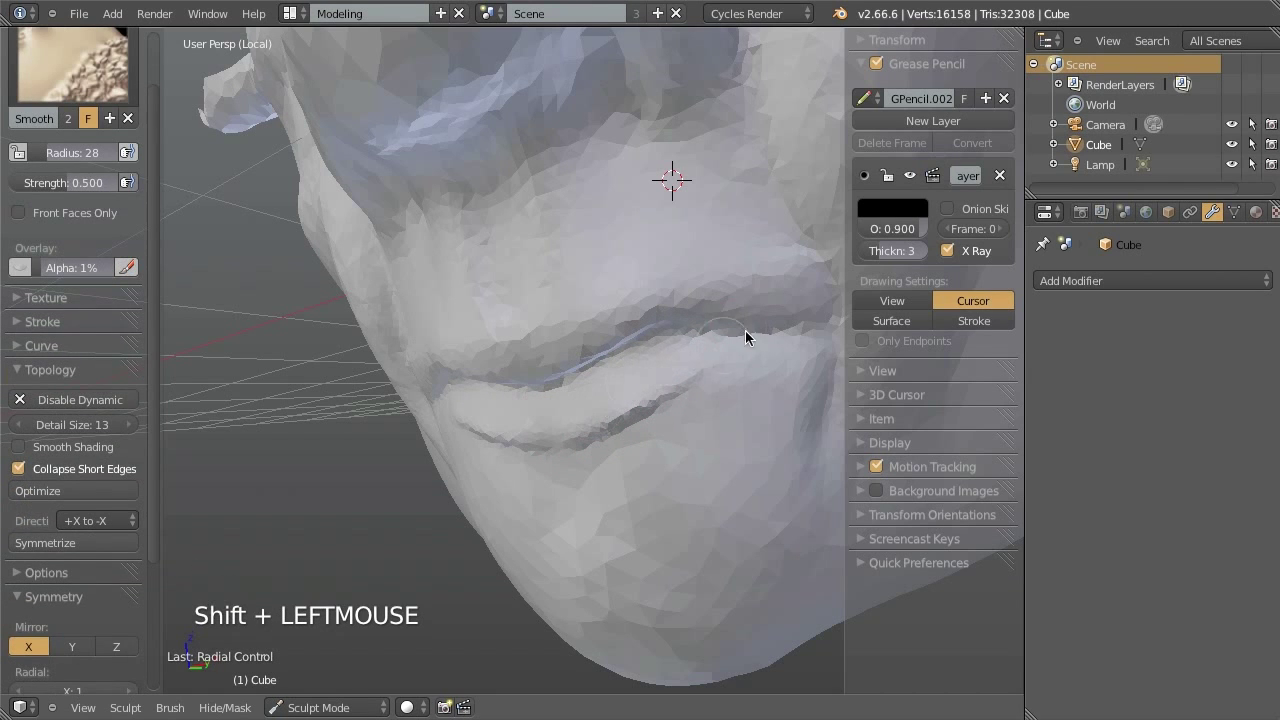
key("c")
mouse_move(731, 372)
left_mouse_down("ctrl")
mouse_move(585, 445)
mouse_move(682, 413)
left_mouse_up("ctrl")
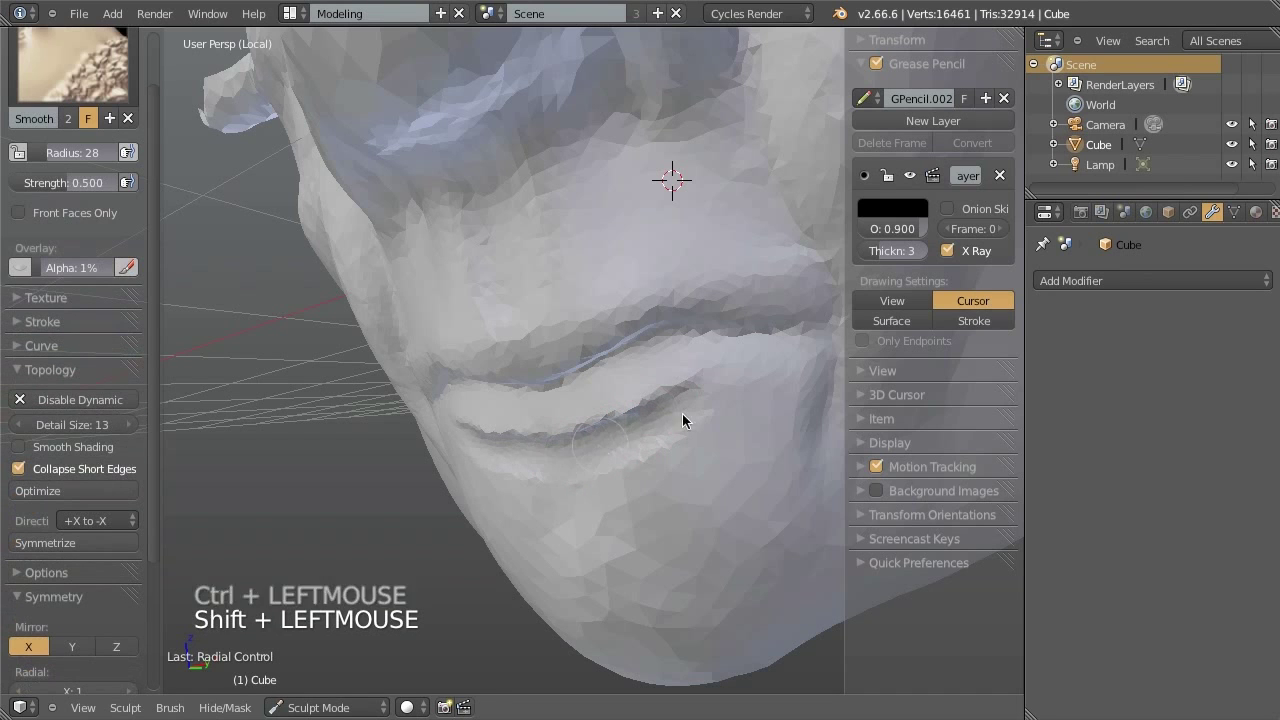
Set the brush radius to 52 and add volume beneath the lower lip and toward the mouth corner
key("f")
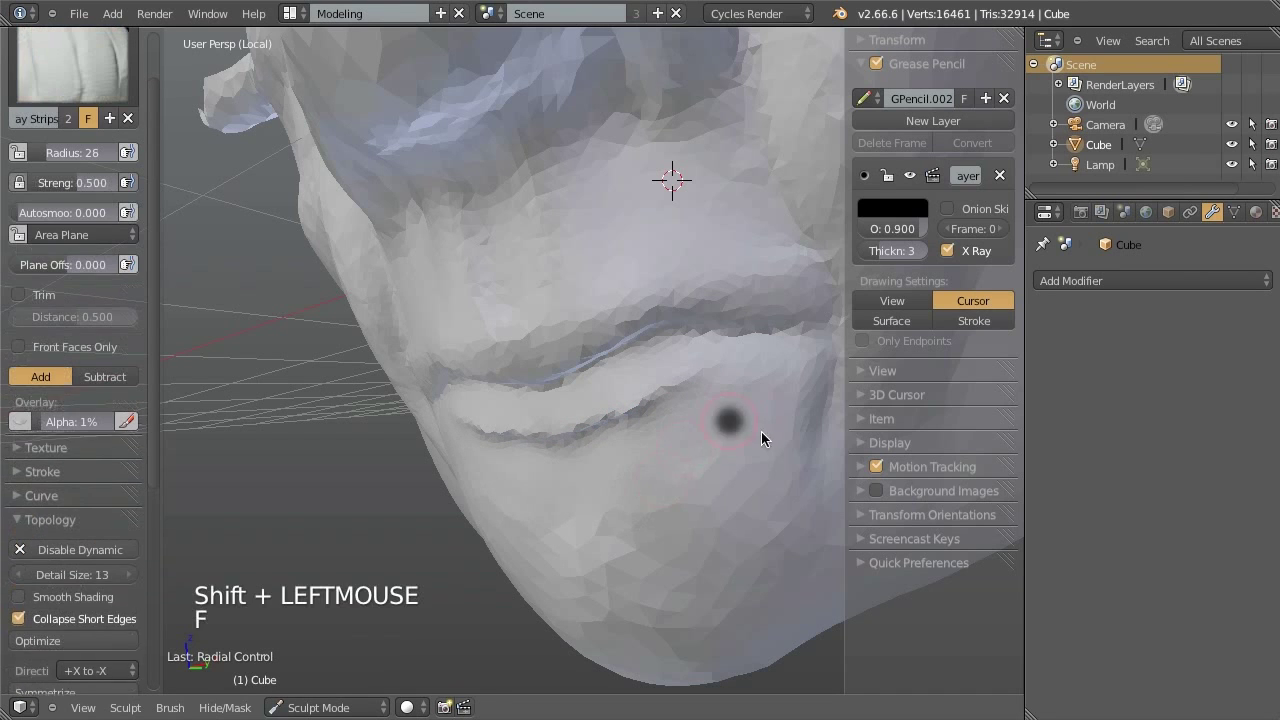
left_click(653, 453)
mouse_move(653, 453)
left_mouse_down()
mouse_move(808, 377)
mouse_move(750, 420)
left_mouse_up()
left_click_drag(770, 400, 694, 461)
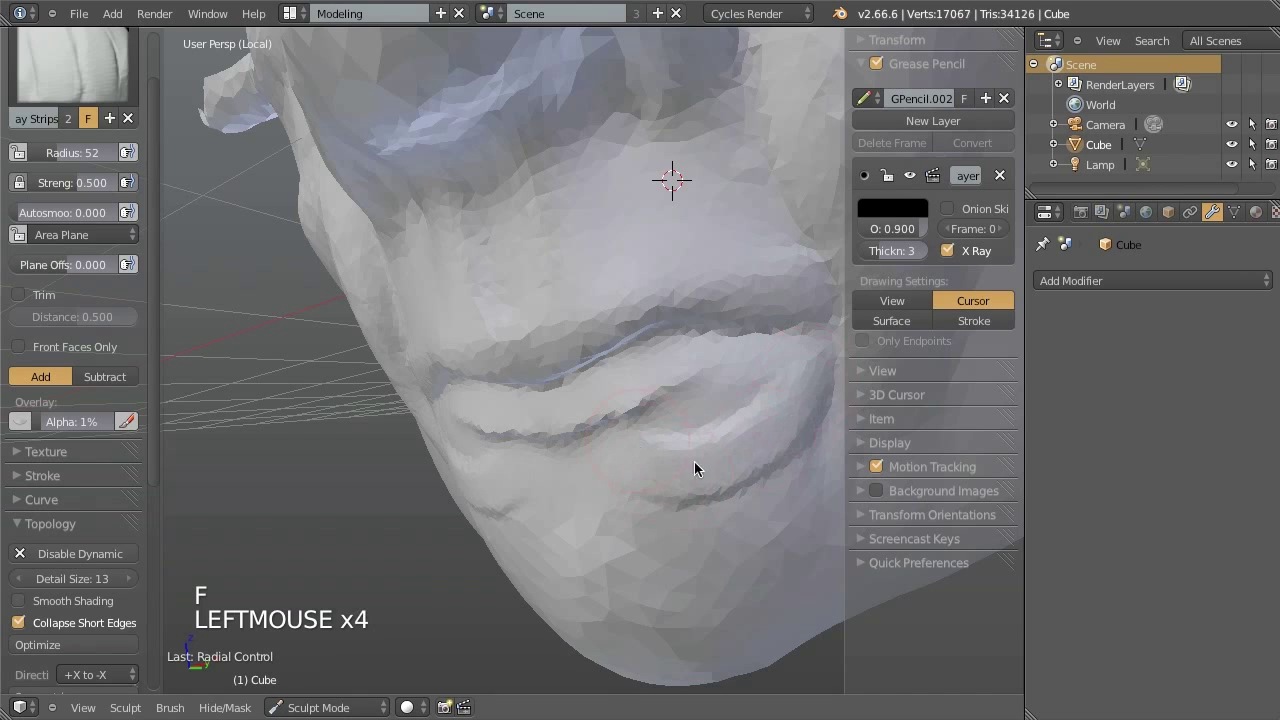
Crease around the fullness beneath the lower lip, then smooth the area around the mouth corner and chin
key("shift+c")
mouse_move(826, 411)
left_mouse_down()
mouse_move(638, 513)
mouse_move(682, 513)
mouse_move(620, 459)
left_mouse_up()
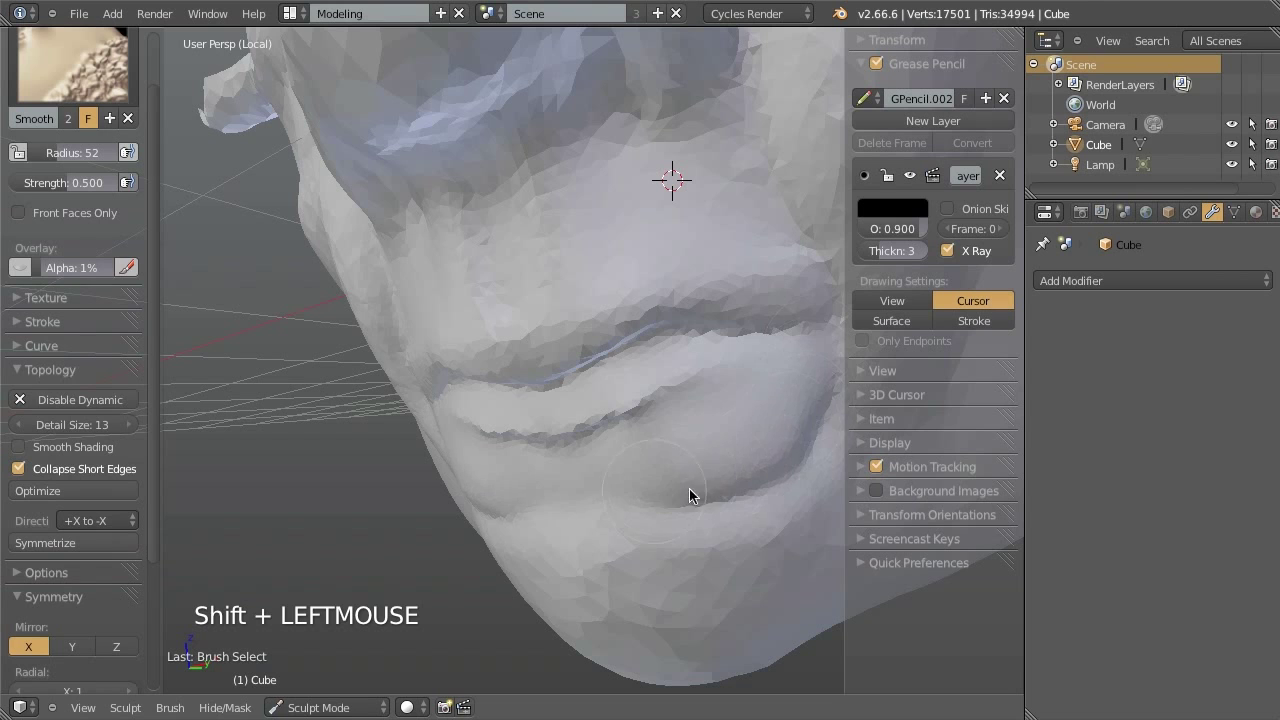
mouse_move(666, 461)
middle_mouse_down("ctrl")
mouse_move(751, 447)
mouse_move(611, 302)
mouse_move(766, 278)
mouse_move(598, 412)
middle_mouse_up("ctrl")
left_click_drag(598, 417, 371, 479, "shift")
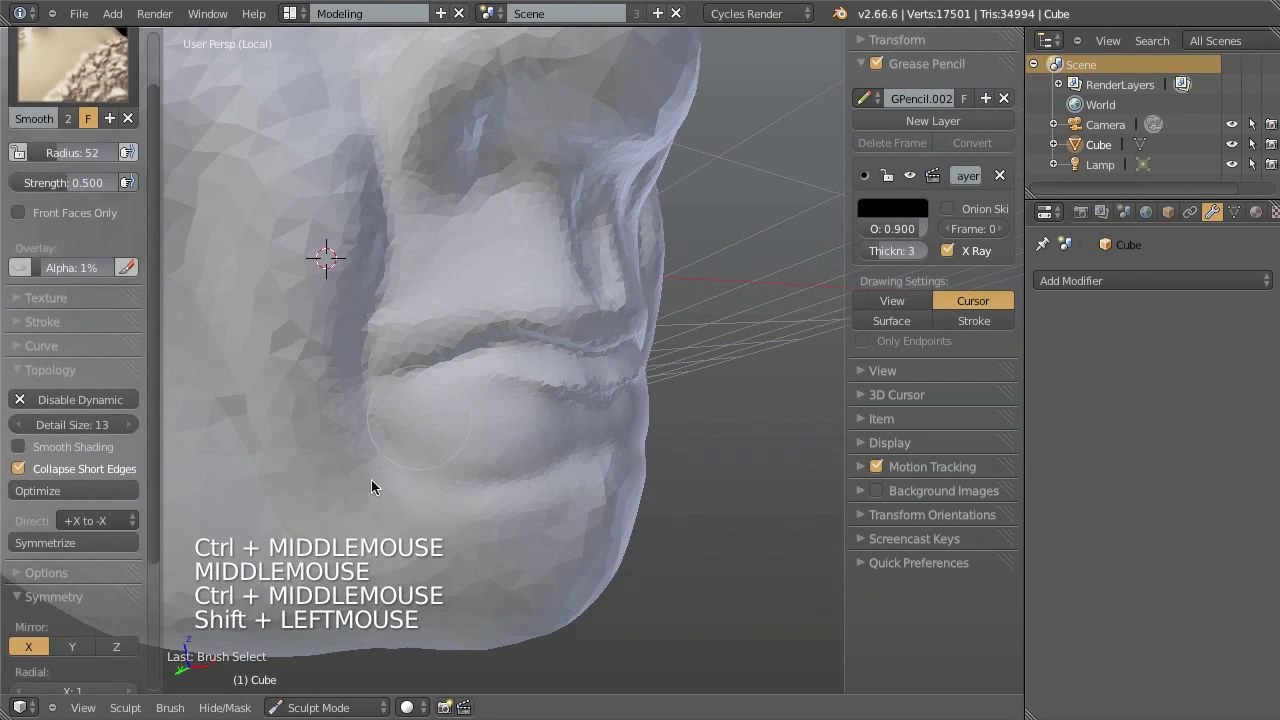
Crease the top of the head at the base of the horn and smooth along the horn
mouse_move(726, 349)
middle_mouse_down("ctrl")
mouse_move(666, 411)
mouse_move(583, 370)
mouse_move(654, 294)
mouse_move(571, 394)
mouse_move(659, 328)
mouse_move(637, 354)
mouse_move(674, 331)
mouse_move(628, 389)
mouse_move(626, 343)
mouse_move(609, 437)
mouse_move(551, 243)
middle_mouse_up("ctrl")
mouse_move(551, 243)
left_mouse_down()
mouse_move(534, 277)
mouse_move(551, 242)
mouse_move(604, 208)
left_mouse_up()
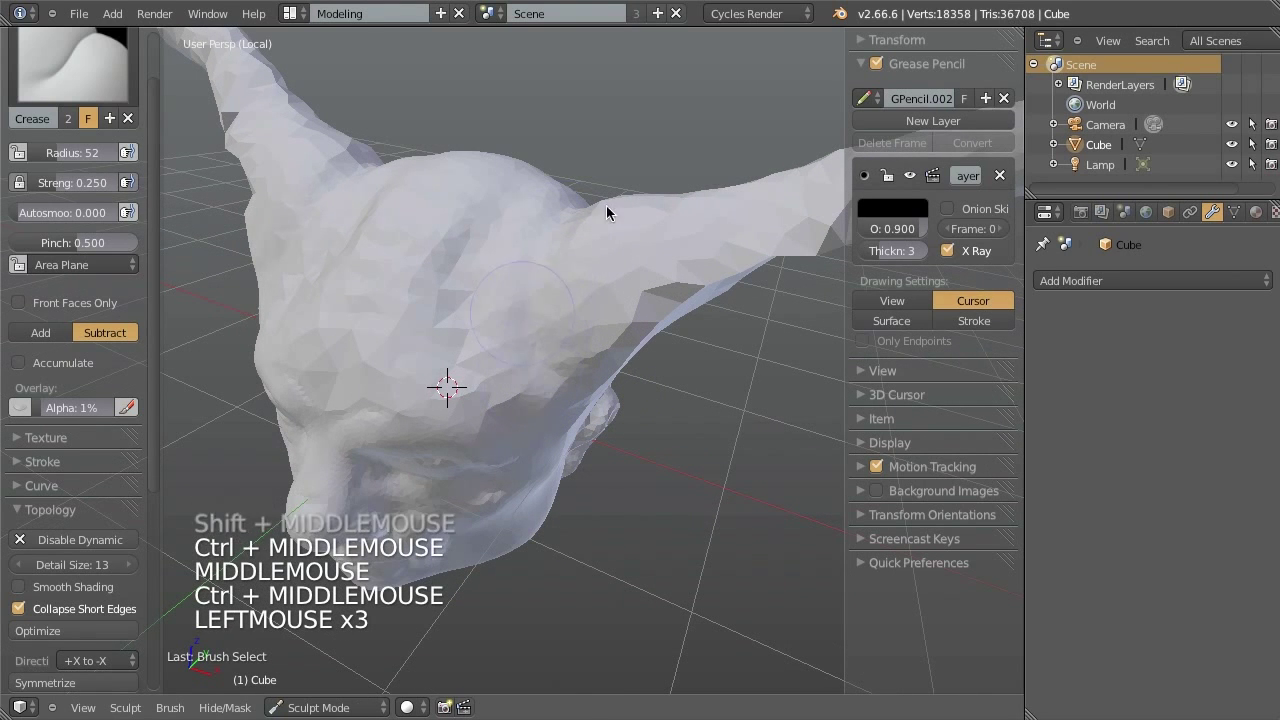
left_click_drag(843, 208, 800, 243, "shift")
Add volume along the horn with the Clay Strips brush at radius 52
key("c")
left_click(828, 210)
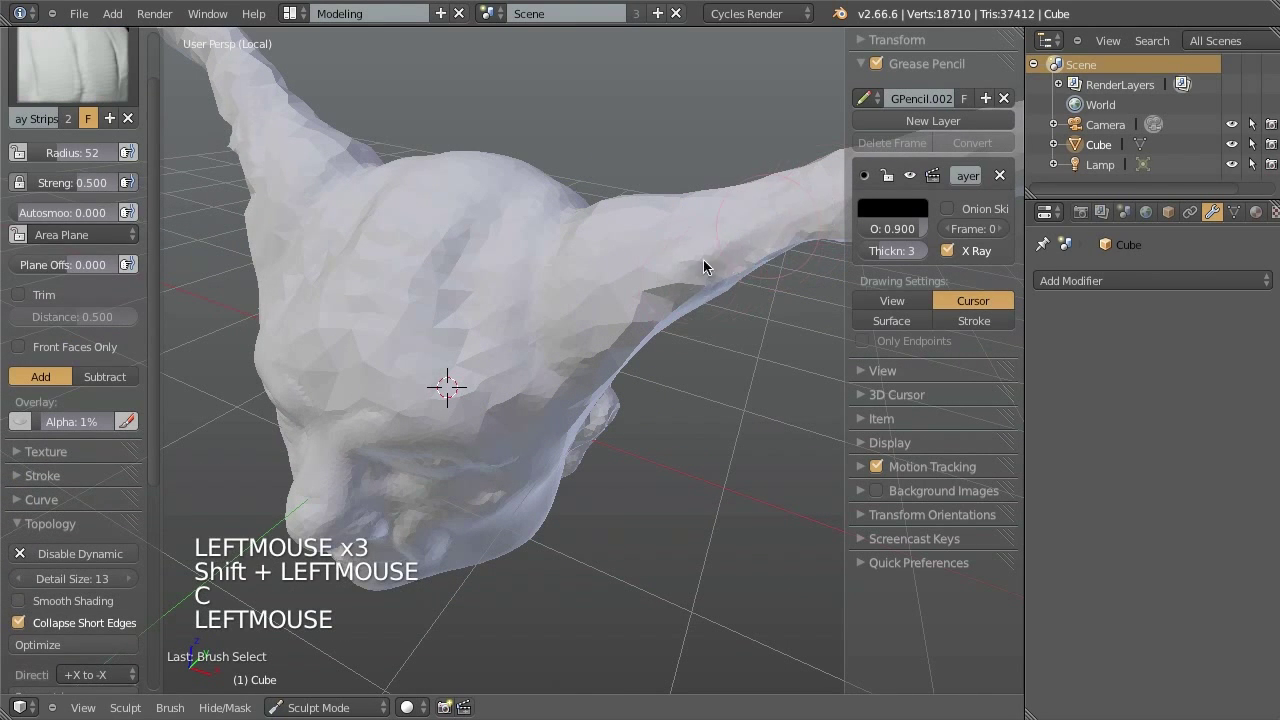
middle_click_drag(577, 371, 669, 313)
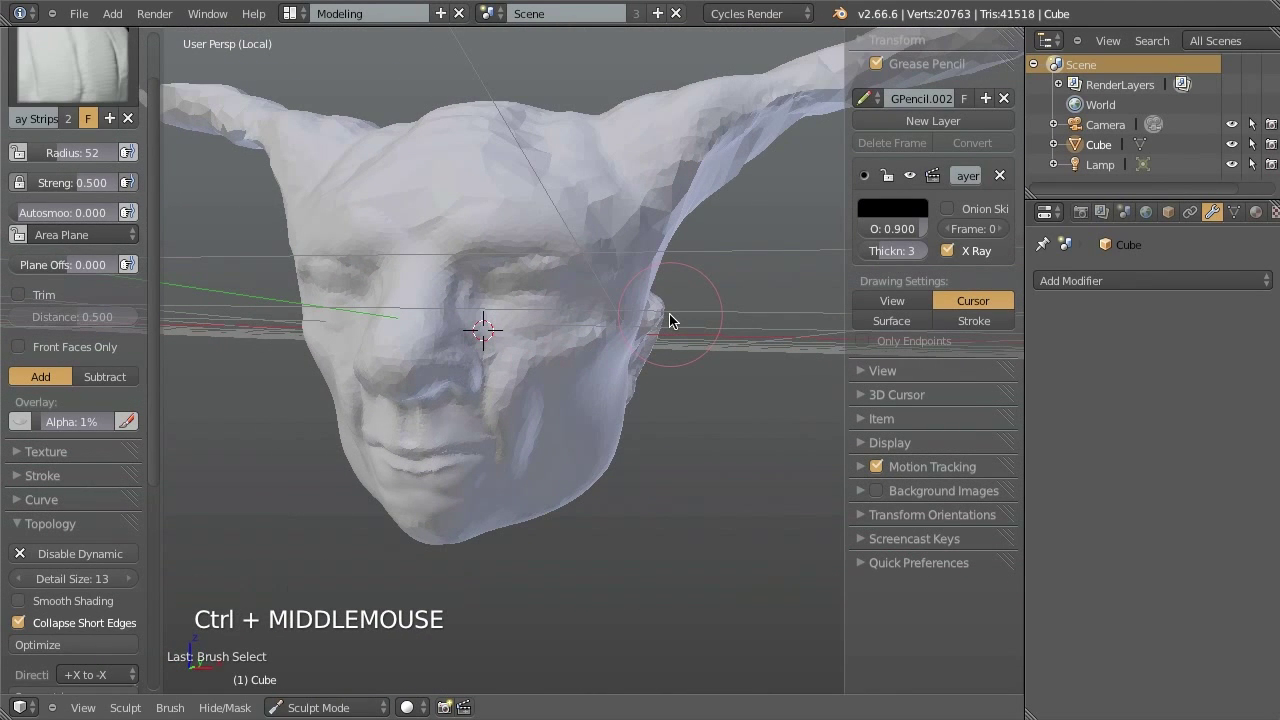